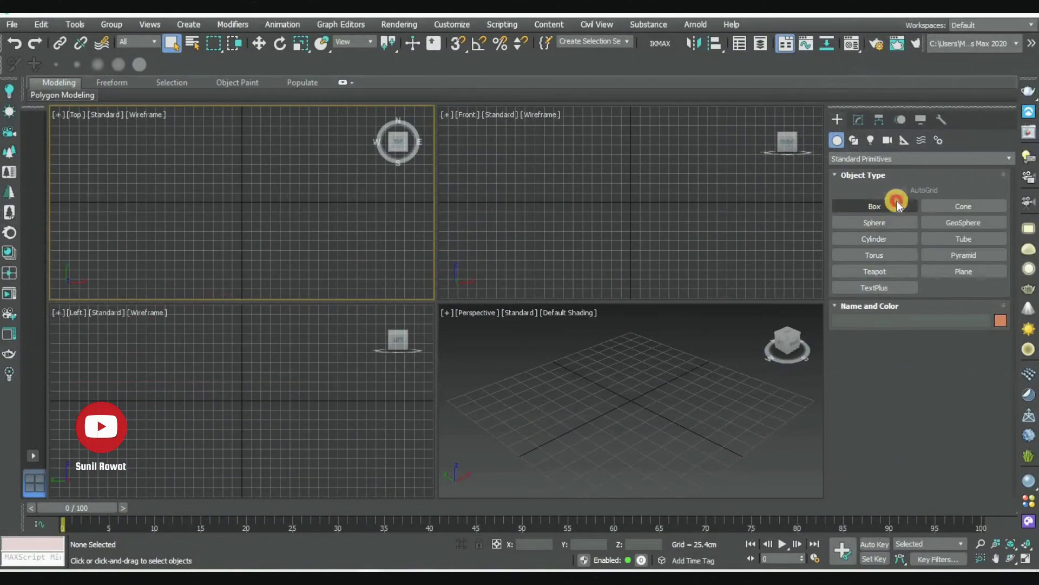
# Choose Box from the Create panel's Standard Primitives
pyautogui.click(896, 204)
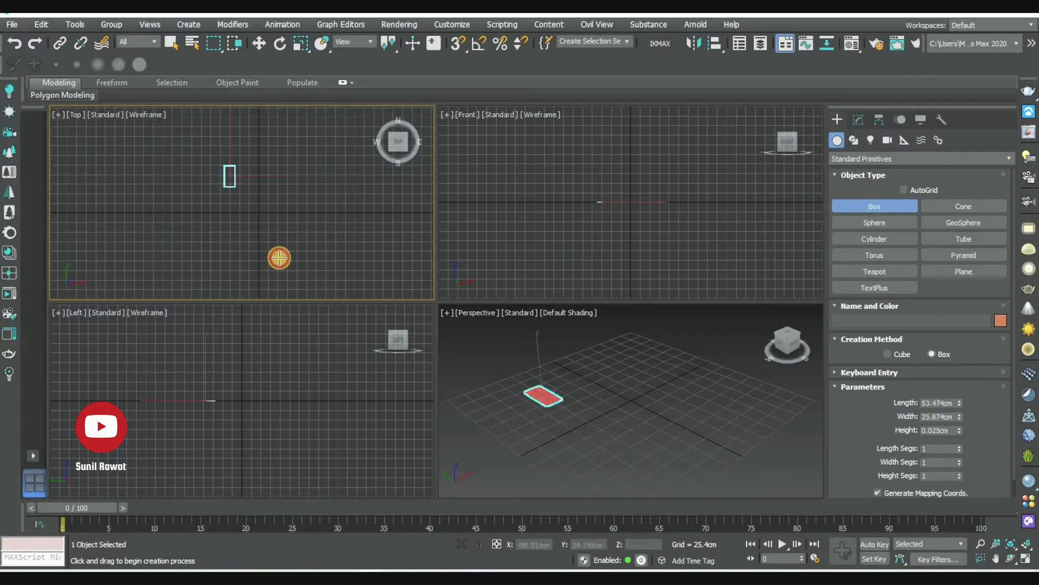
# Drag out the bed base box in the top view
pyautogui.moveTo(224, 165); pyautogui.dragTo(295, 259)
pyautogui.rightClick(634, 406)
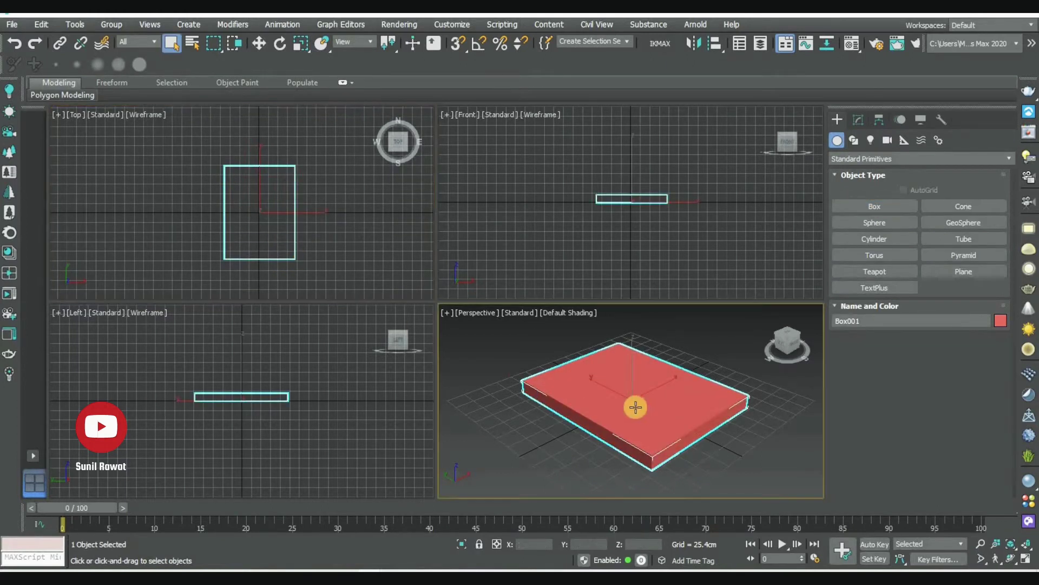
pyautogui.hotkey('alt', 'w')
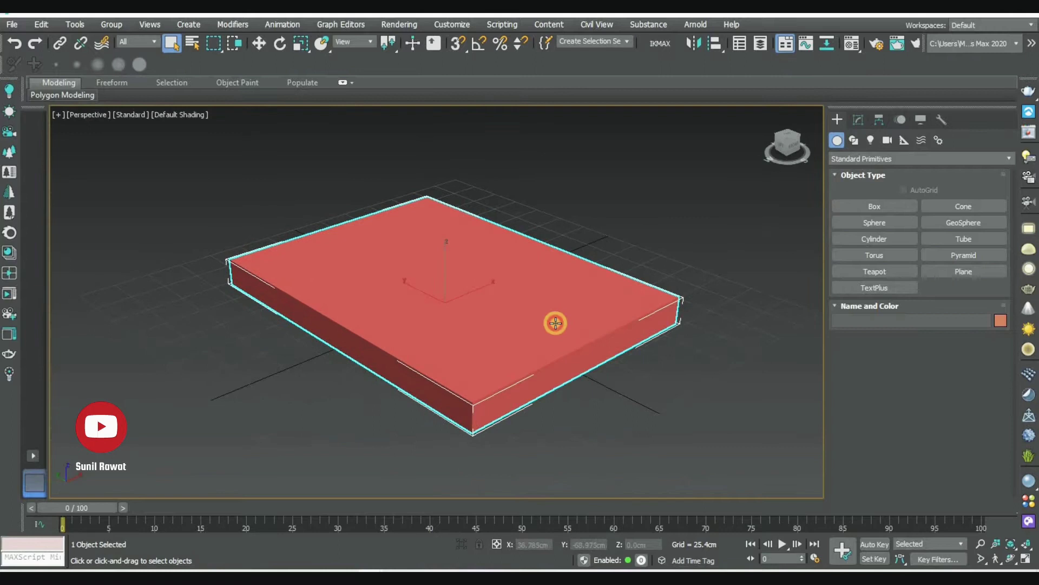
pyautogui.press('w')
# Set the box's length and width to 182.88 cm, with a trial 20 cm height
pyautogui.click(862, 121)
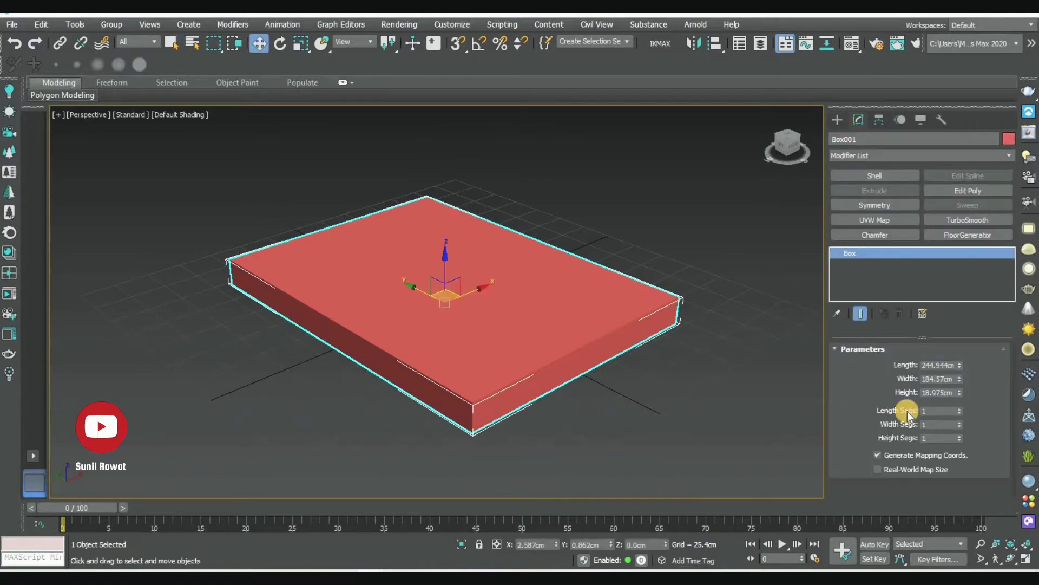
pyautogui.press('Return')
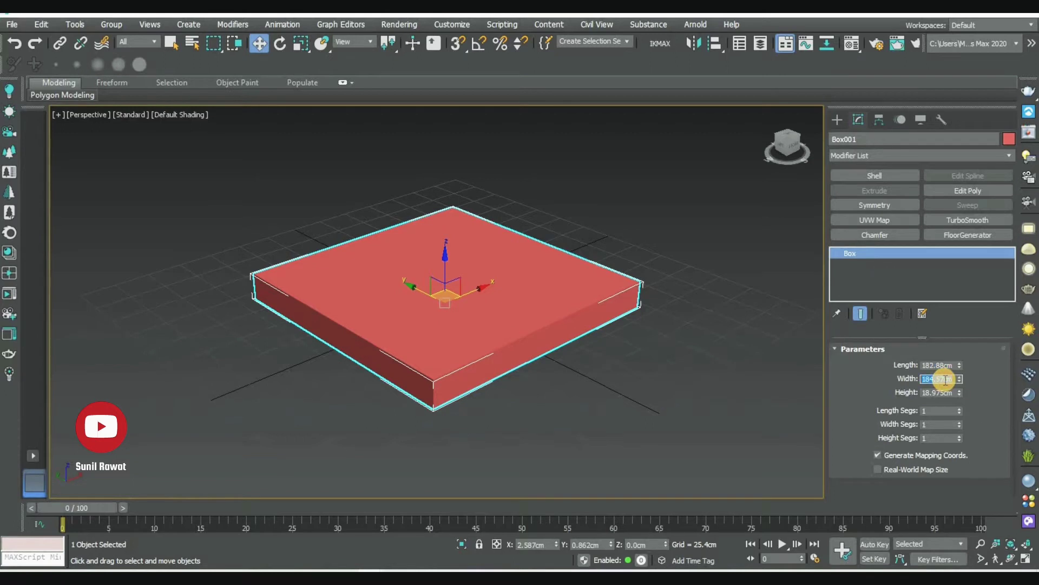
pyautogui.write('182.88')
pyautogui.press('Return')
pyautogui.write('20')
pyautogui.press('Return')
pyautogui.click(589, 417)
pyautogui.click(538, 354)
pyautogui.press('F4')
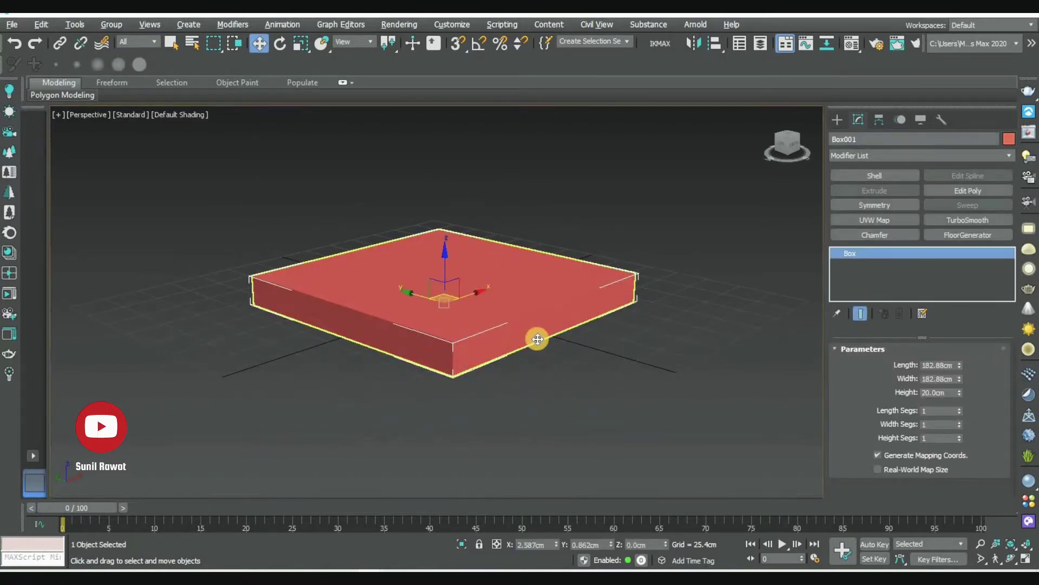
# Adjust the base box height from 15 cm to a final 12 cm
pyautogui.scroll(3, 536, 357)
pyautogui.scroll(3, 523, 359)
pyautogui.scroll(-3, 542, 355)
pyautogui.moveTo(568, 348)
pyautogui.keyDown('alt'); pyautogui.mouseDown(button='middle')
pyautogui.moveTo(525, 344)
pyautogui.moveTo(509, 355)
pyautogui.mouseUp(button='middle'); pyautogui.keyUp('alt')
pyautogui.keyDown('alt'); pyautogui.click(540, 359); pyautogui.keyUp('alt')
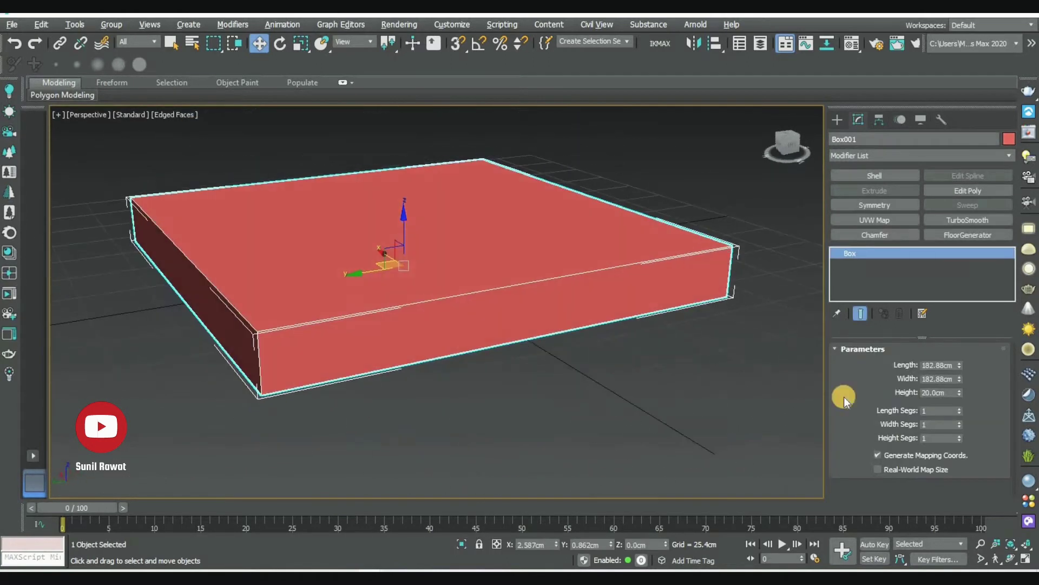
pyautogui.write('15')
pyautogui.press('Return')
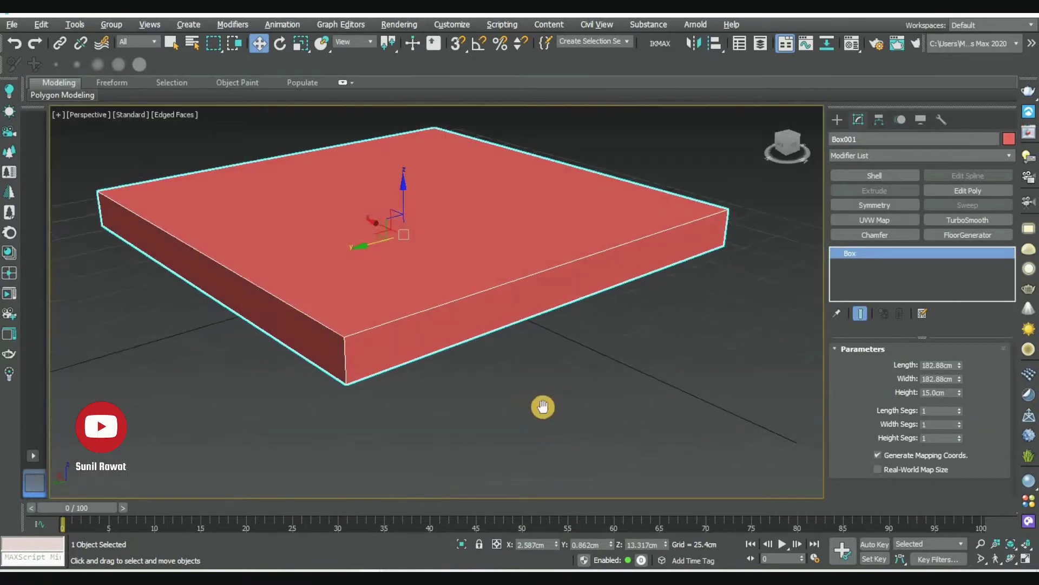
pyautogui.moveTo(543, 407); pyautogui.dragTo(565, 429, button='middle')
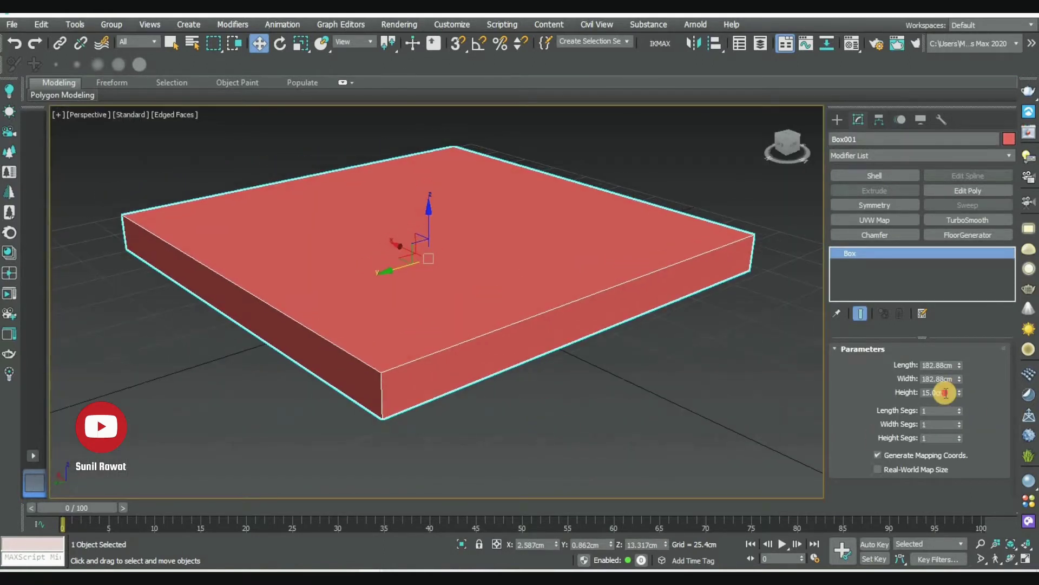
pyautogui.write('12')
pyautogui.press('Return')
pyautogui.moveTo(538, 378)
pyautogui.keyDown('alt'); pyautogui.mouseDown(button='middle')
pyautogui.moveTo(494, 339)
pyautogui.moveTo(541, 289)
pyautogui.mouseUp(button='middle'); pyautogui.keyUp('alt')
# Set the base box's object colour to grey
pyautogui.click(1010, 138)
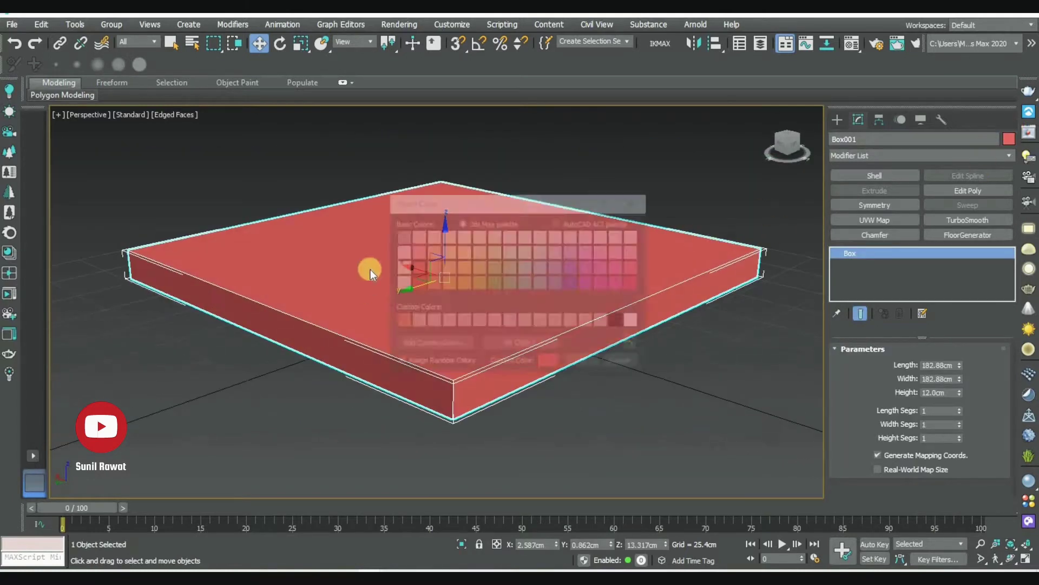
pyautogui.click(622, 360)
pyautogui.click(1010, 139)
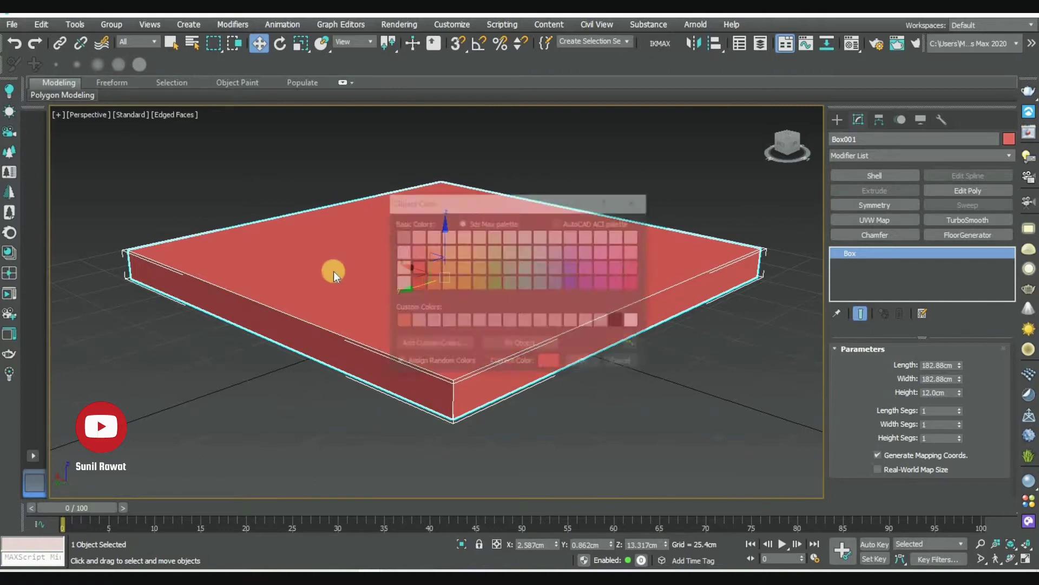
pyautogui.click(588, 366)
pyautogui.click(510, 366)
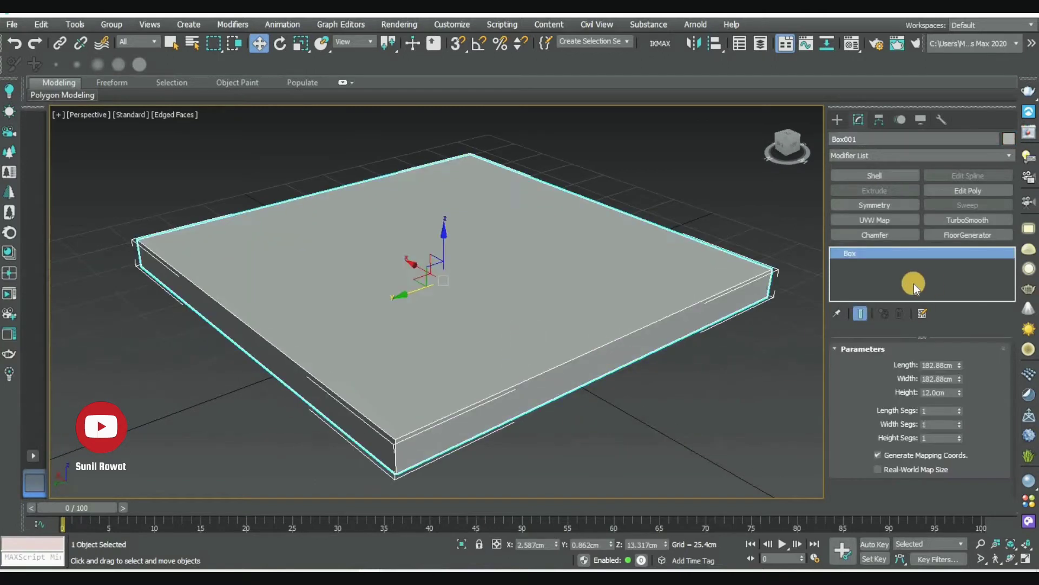
# Clone the base box on top and resize the copy to 181.051 × 179.241 × 15.48 cm
pyautogui.keyDown('shift'); pyautogui.moveTo(447, 240); pyautogui.dragTo(442, 208); pyautogui.keyUp('shift')
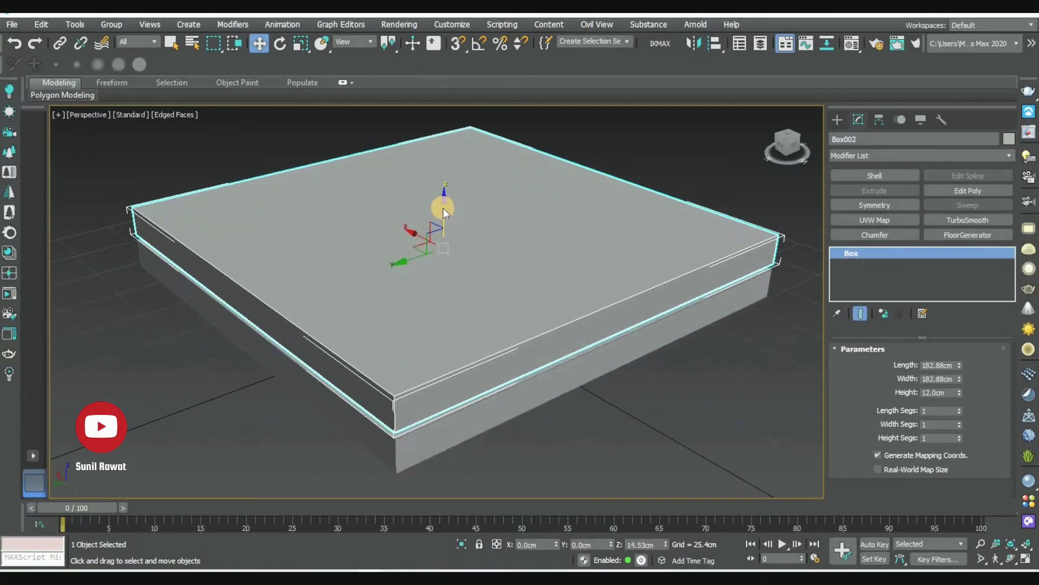
pyautogui.click(520, 347)
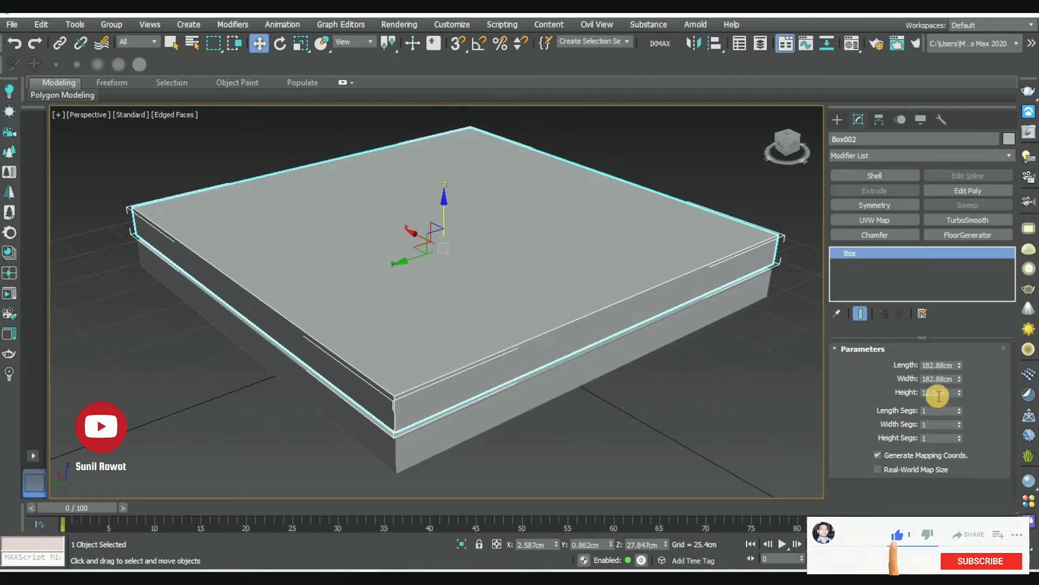
pyautogui.moveTo(961, 390); pyautogui.dragTo(959, 365)
pyautogui.moveTo(607, 358)
pyautogui.keyDown('alt'); pyautogui.mouseDown(button='middle')
pyautogui.moveTo(660, 358)
pyautogui.moveTo(463, 403)
pyautogui.mouseUp(button='middle'); pyautogui.keyUp('alt')
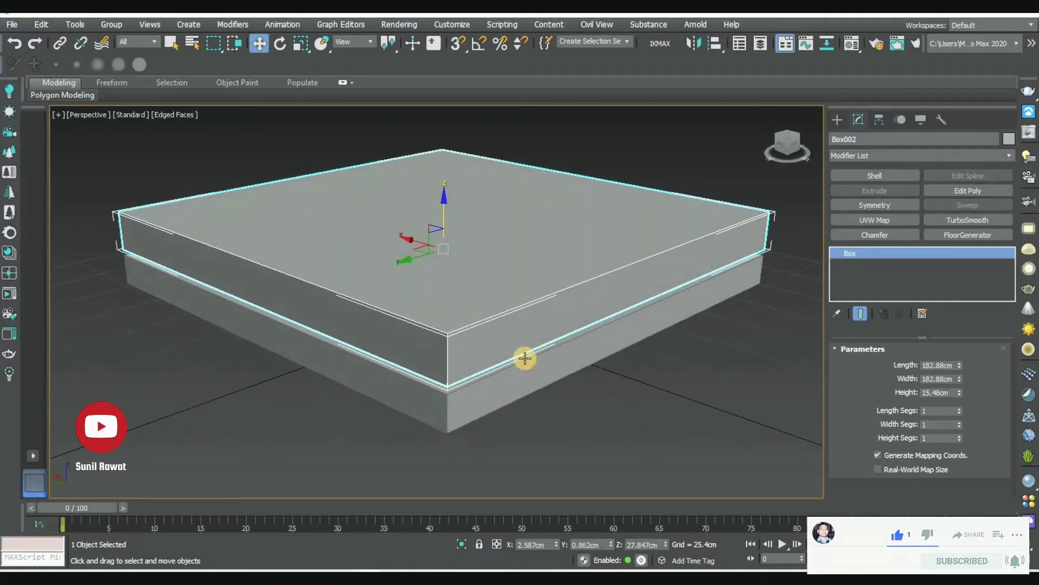
pyautogui.moveTo(960, 379); pyautogui.dragTo(960, 430)
# Apply TurboSmooth to the upper box and insert an Edit Poly modifier below it, in Edge mode
pyautogui.click(961, 219)
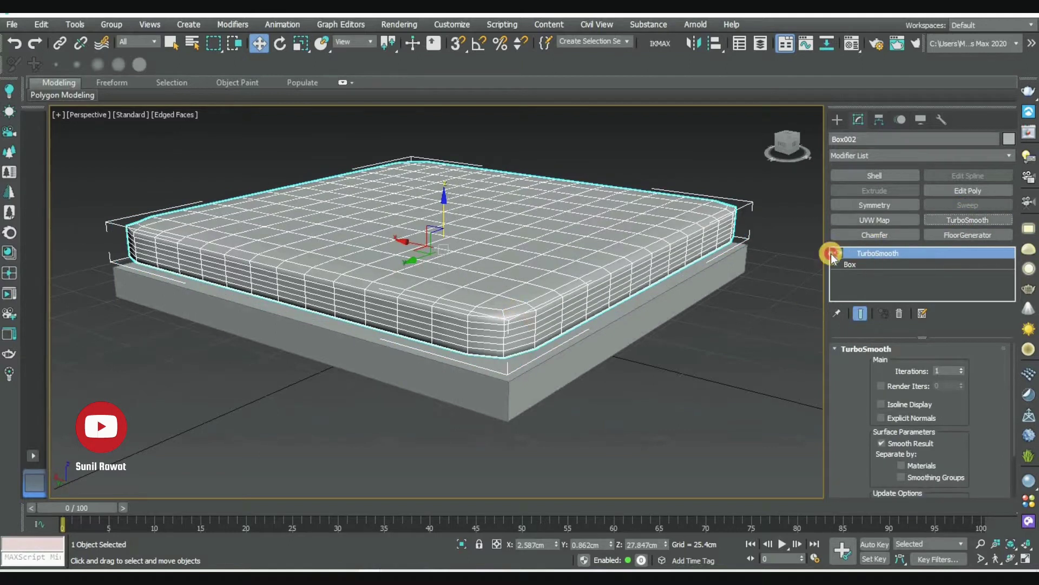
pyautogui.click(837, 253)
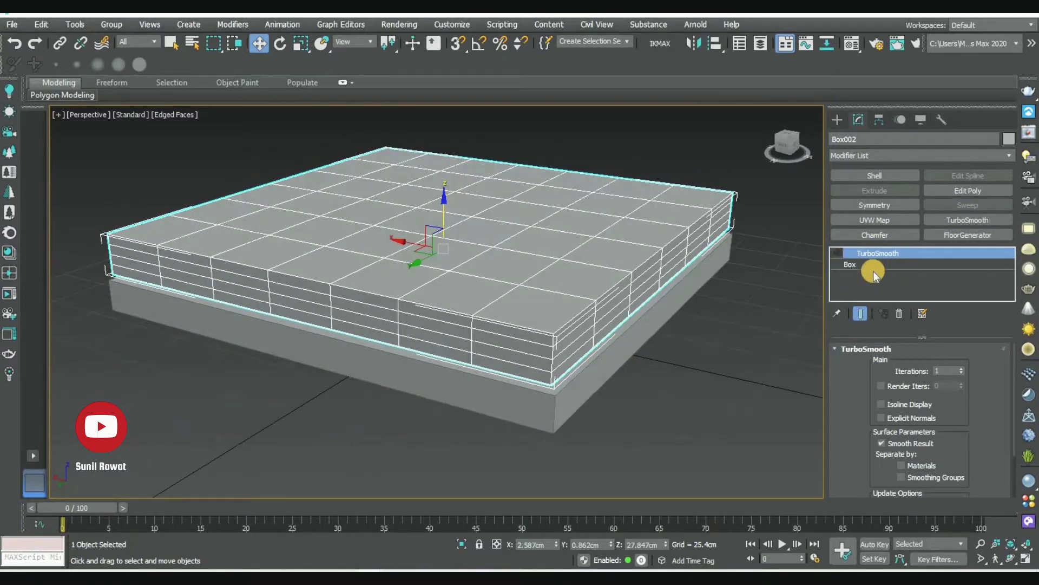
pyautogui.moveTo(978, 194); pyautogui.dragTo(854, 265)
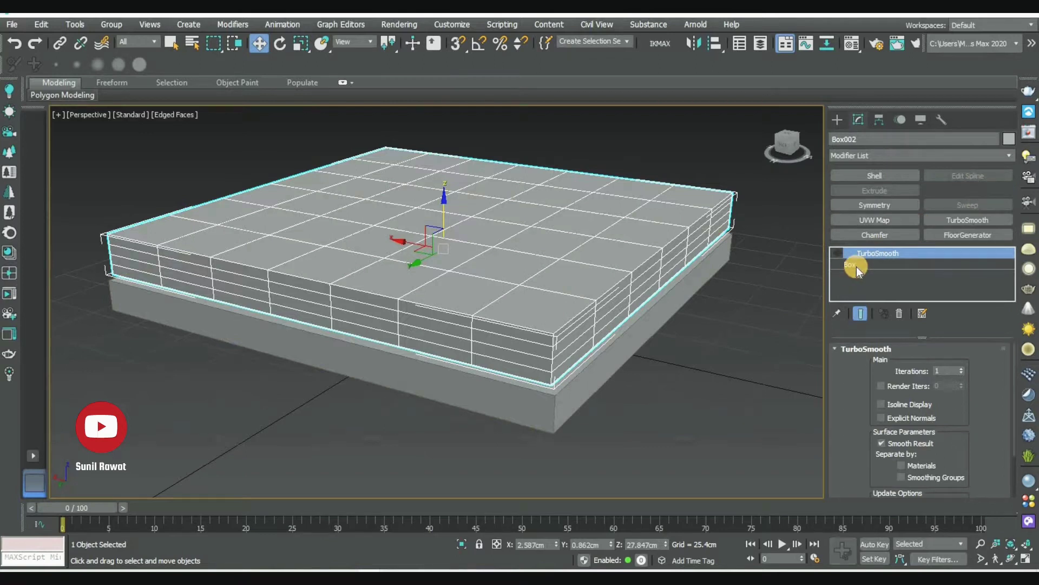
pyautogui.click(850, 264)
pyautogui.click(874, 287)
# Slide the mattress's vertical edge loops out toward its left and right borders
pyautogui.click(547, 248)
pyautogui.doubleClick(599, 274)
pyautogui.keyDown('alt'); pyautogui.moveTo(356, 276); pyautogui.dragTo(215, 299, button='middle'); pyautogui.keyUp('alt')
pyautogui.doubleClick(260, 259)
pyautogui.moveTo(262, 254)
pyautogui.mouseDown()
pyautogui.moveTo(352, 233)
pyautogui.moveTo(313, 239)
pyautogui.mouseUp()
pyautogui.moveTo(313, 238)
pyautogui.keyDown('alt'); pyautogui.mouseDown(button='middle')
pyautogui.moveTo(529, 348)
pyautogui.moveTo(343, 377)
pyautogui.mouseUp(button='middle'); pyautogui.keyUp('alt')
pyautogui.doubleClick(349, 382)
pyautogui.moveTo(271, 307); pyautogui.dragTo(204, 332)
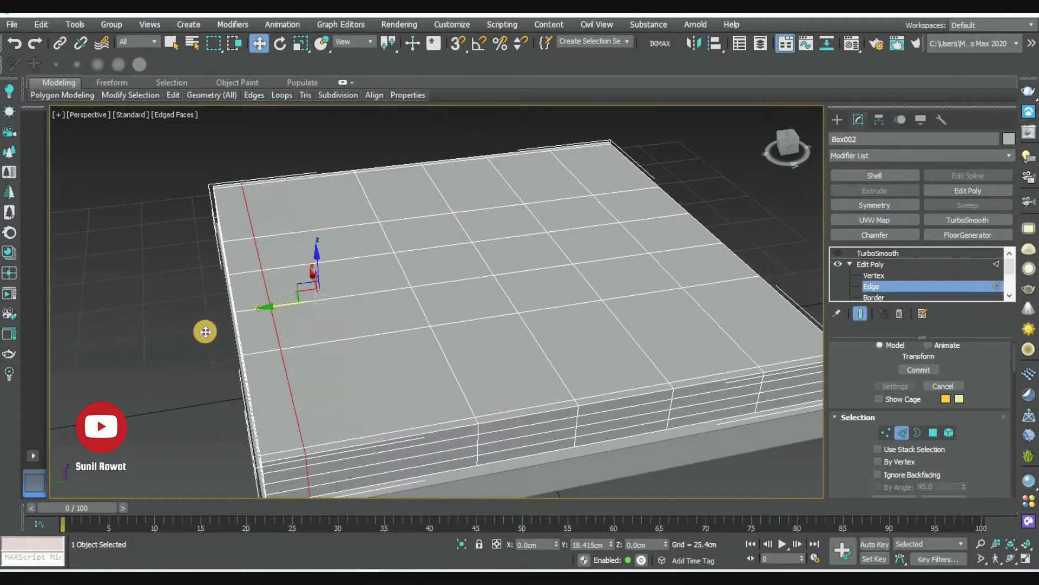
pyautogui.doubleClick(595, 260)
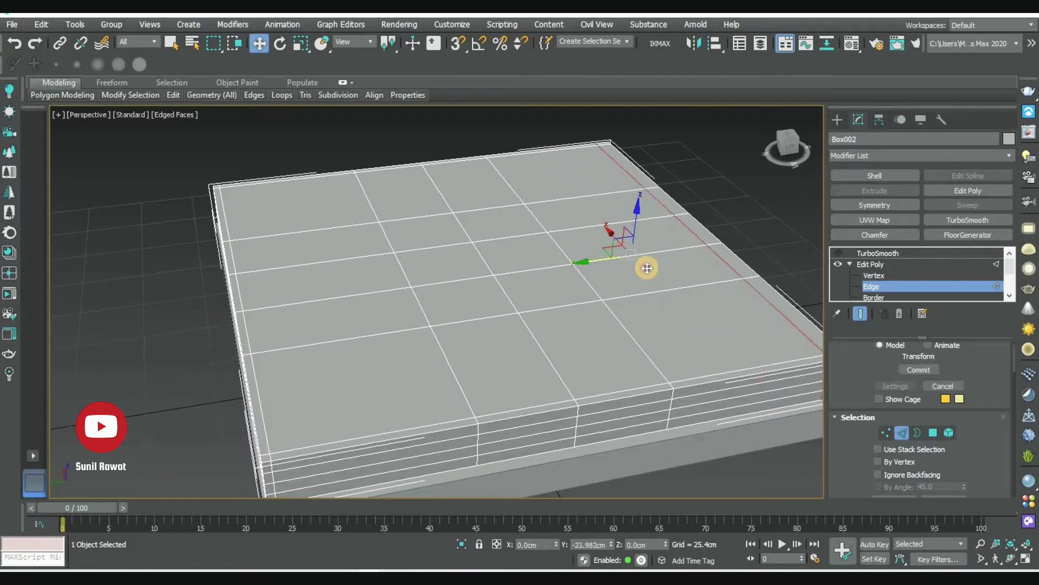
pyautogui.moveTo(644, 267); pyautogui.dragTo(714, 271)
# Lower the side edge loop toward the bottom and return to the TurboSmooth level
pyautogui.keyDown('alt'); pyautogui.moveTo(479, 437); pyautogui.dragTo(731, 341, button='middle'); pyautogui.keyUp('alt')
pyautogui.doubleClick(719, 360)
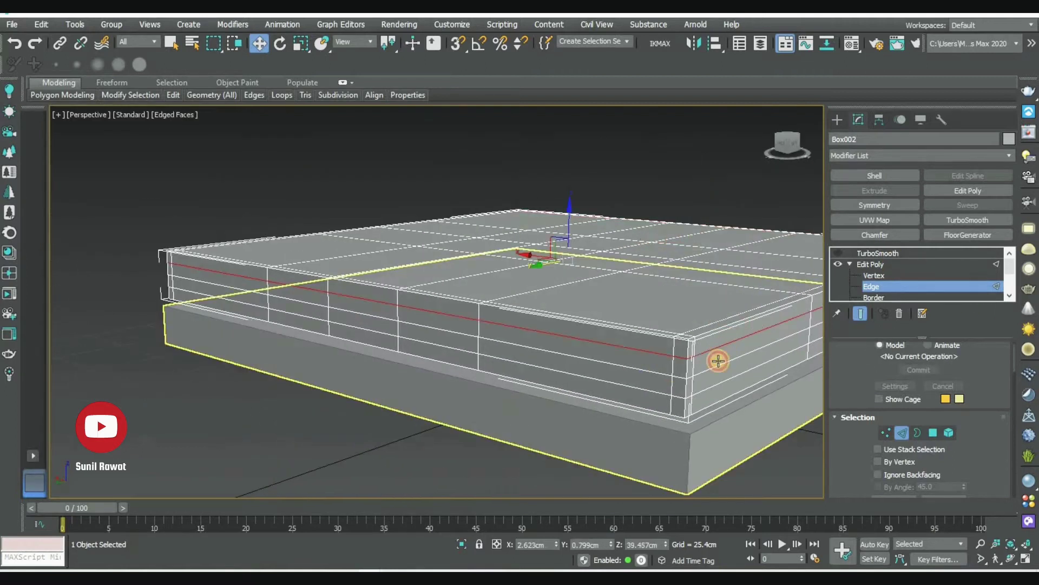
pyautogui.moveTo(567, 219); pyautogui.dragTo(572, 247)
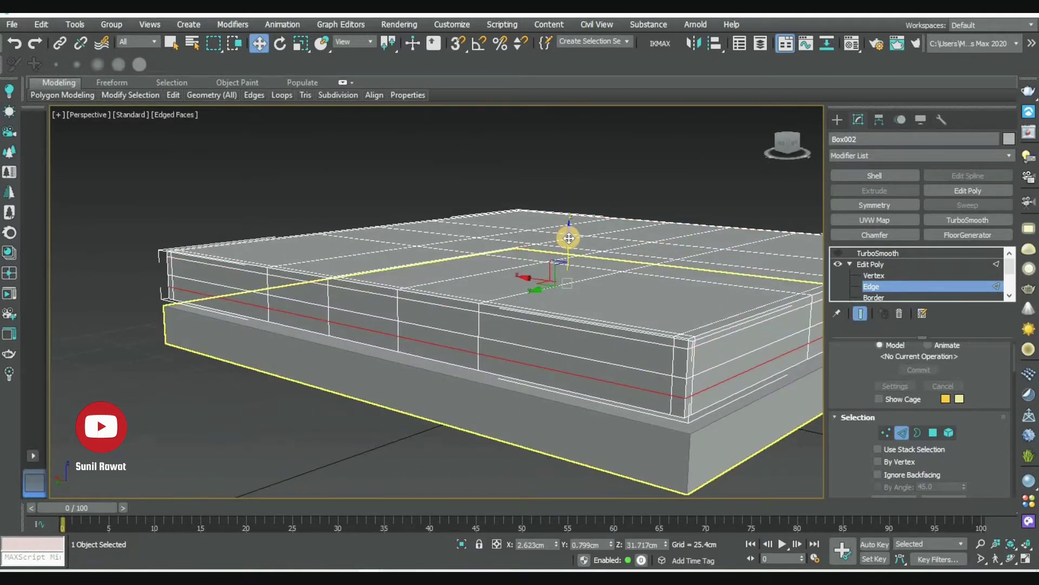
pyautogui.click(878, 253)
# Turn off edged faces and select the lower base box
pyautogui.hotkey('ctrl', 'd')
pyautogui.press('F4')
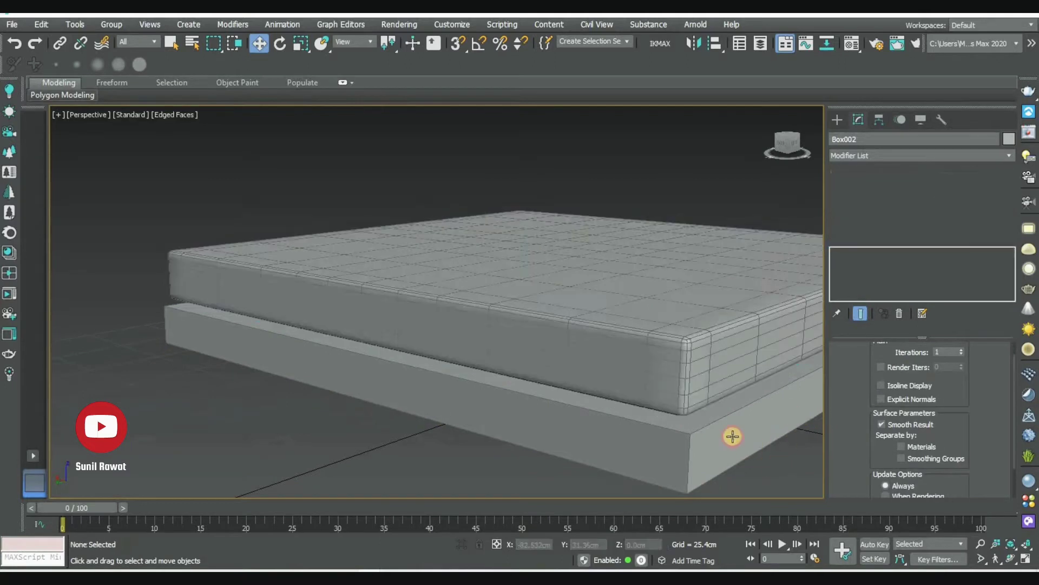
pyautogui.scroll(-5, 629, 447)
pyautogui.moveTo(626, 406)
pyautogui.keyDown('alt'); pyautogui.mouseDown(button='middle')
pyautogui.moveTo(617, 406)
pyautogui.moveTo(686, 425)
pyautogui.moveTo(670, 417)
pyautogui.moveTo(678, 401)
pyautogui.mouseUp(button='middle'); pyautogui.keyUp('alt')
pyautogui.click(670, 416)
pyautogui.hotkey('ctrl', 'd')
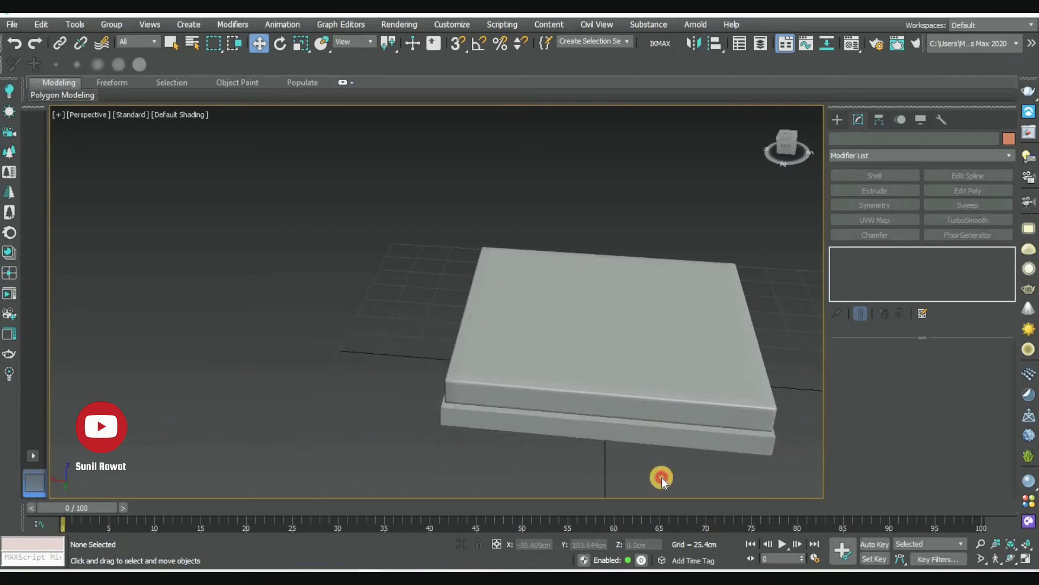
pyautogui.moveTo(870, 186)
pyautogui.keyDown('alt'); pyautogui.mouseDown(button='middle')
pyautogui.moveTo(721, 260)
pyautogui.moveTo(633, 413)
pyautogui.moveTo(591, 363)
pyautogui.mouseUp(button='middle'); pyautogui.keyUp('alt')
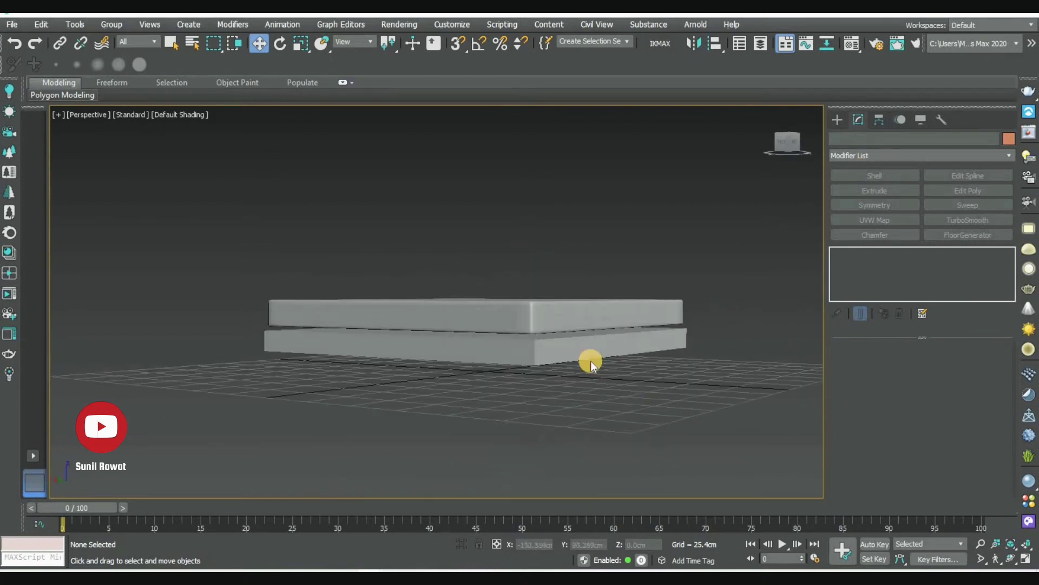
pyautogui.click(592, 363)
# Move the base's top and bottom vertices in the Front view to thin it into a slab
pyautogui.press('f')
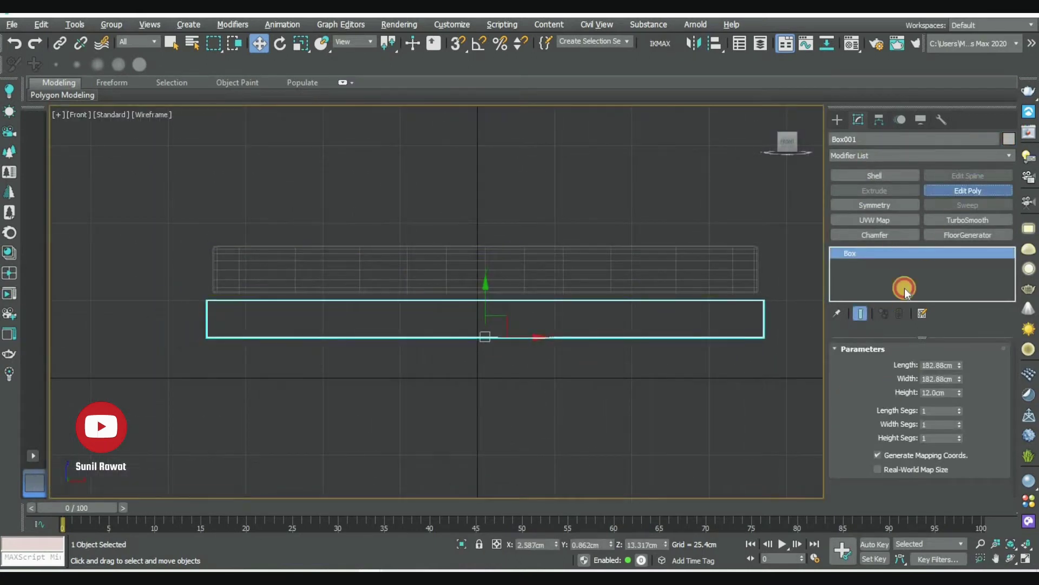
pyautogui.press('1')
pyautogui.moveTo(184, 287); pyautogui.dragTo(818, 312)
pyautogui.moveTo(486, 250); pyautogui.dragTo(486, 242)
pyautogui.moveTo(148, 310); pyautogui.dragTo(876, 424)
pyautogui.moveTo(486, 297); pyautogui.dragTo(486, 269)
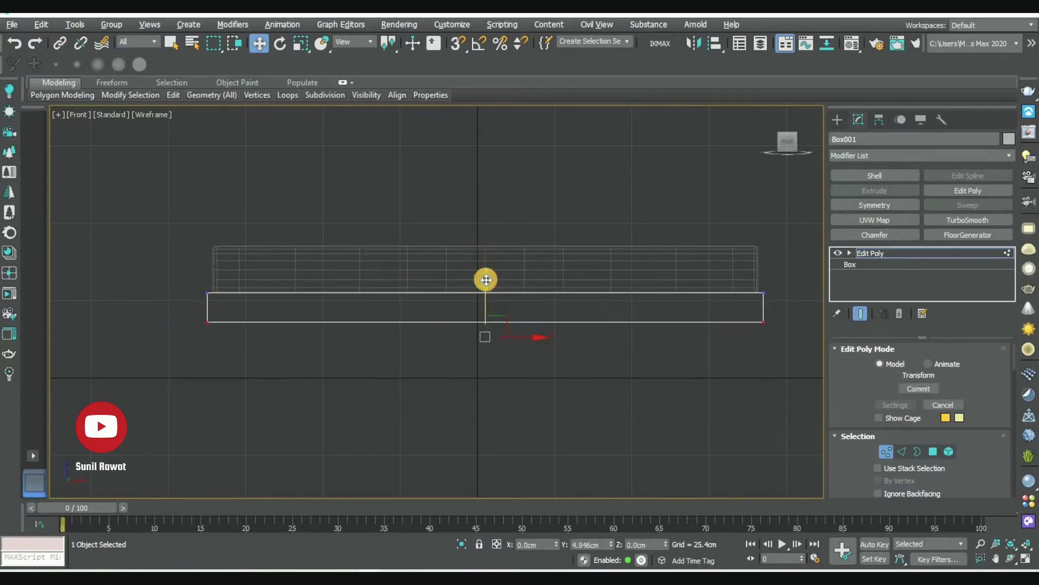
pyautogui.hotkey('alt', 'w')
pyautogui.hotkey('alt', 'w')
pyautogui.keyDown('alt'); pyautogui.moveTo(650, 428); pyautogui.dragTo(586, 436, button='middle'); pyautogui.keyUp('alt')
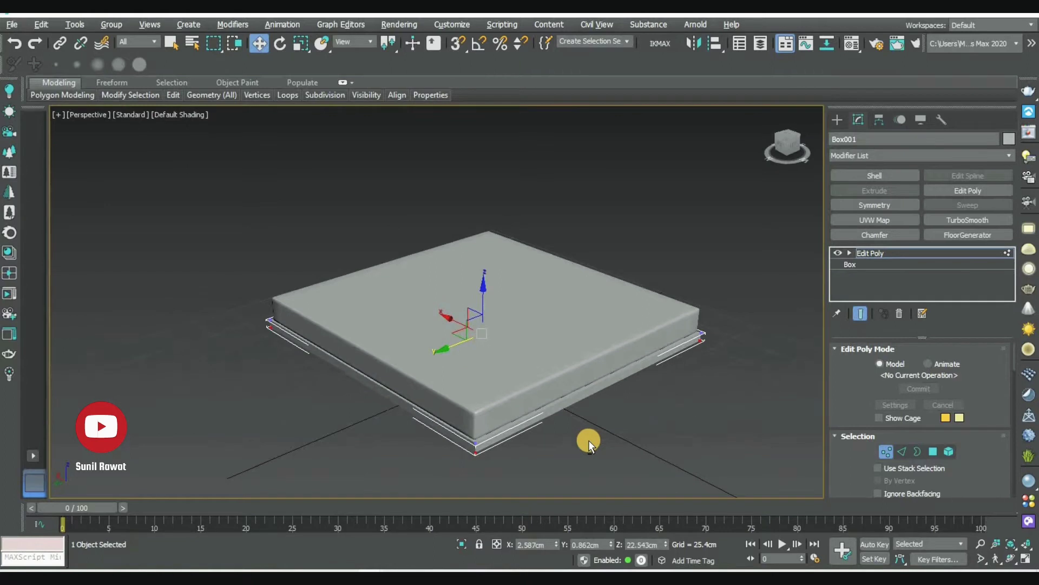
pyautogui.moveTo(482, 273); pyautogui.dragTo(494, 271)
pyautogui.click(888, 450)
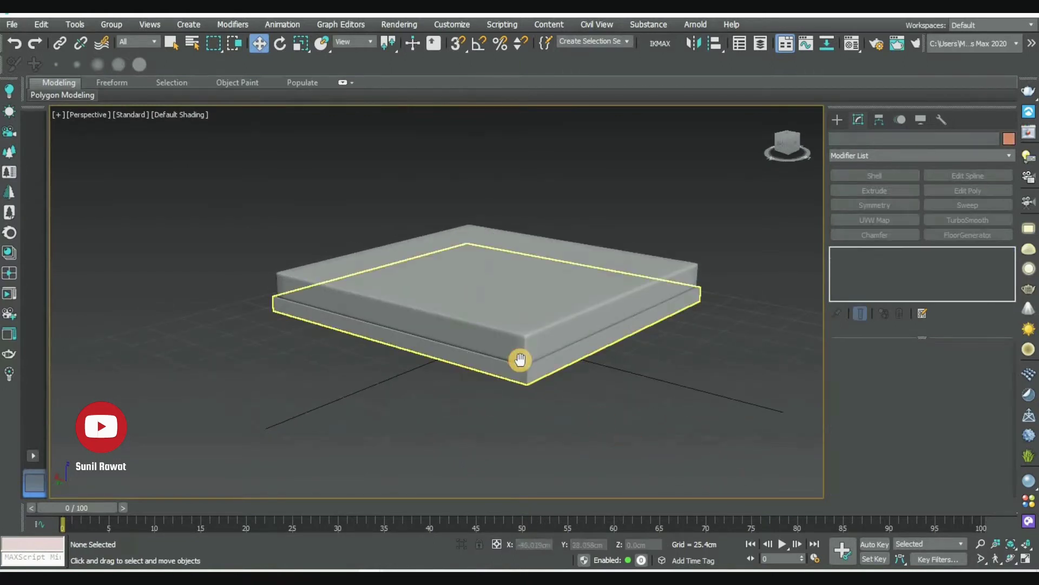
pyautogui.click(837, 119)
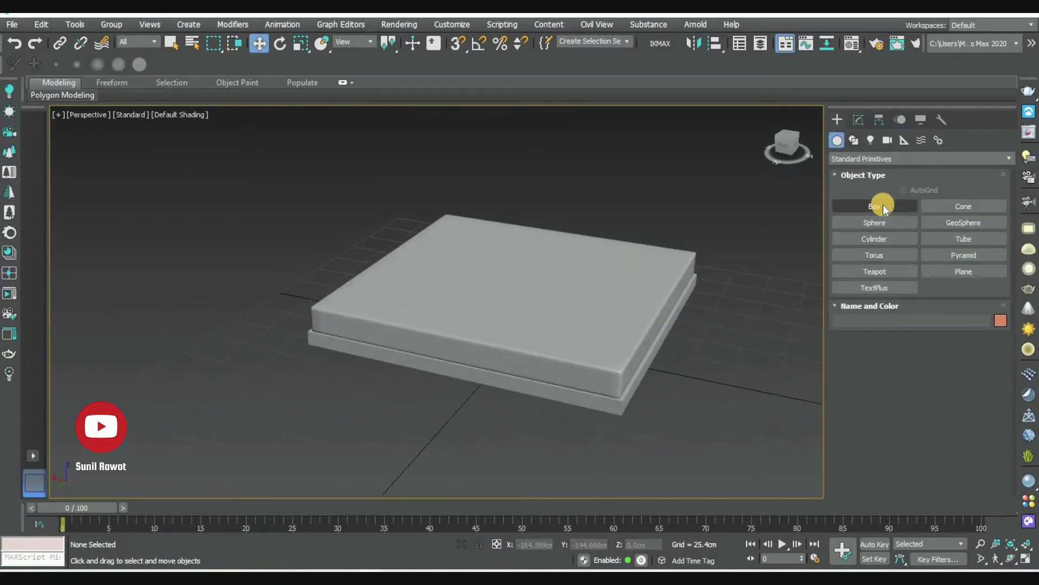
# Draw a 131 × 205 cm upright plane in the Front view behind the bed
pyautogui.click(946, 274)
pyautogui.hotkey('alt', 'w')
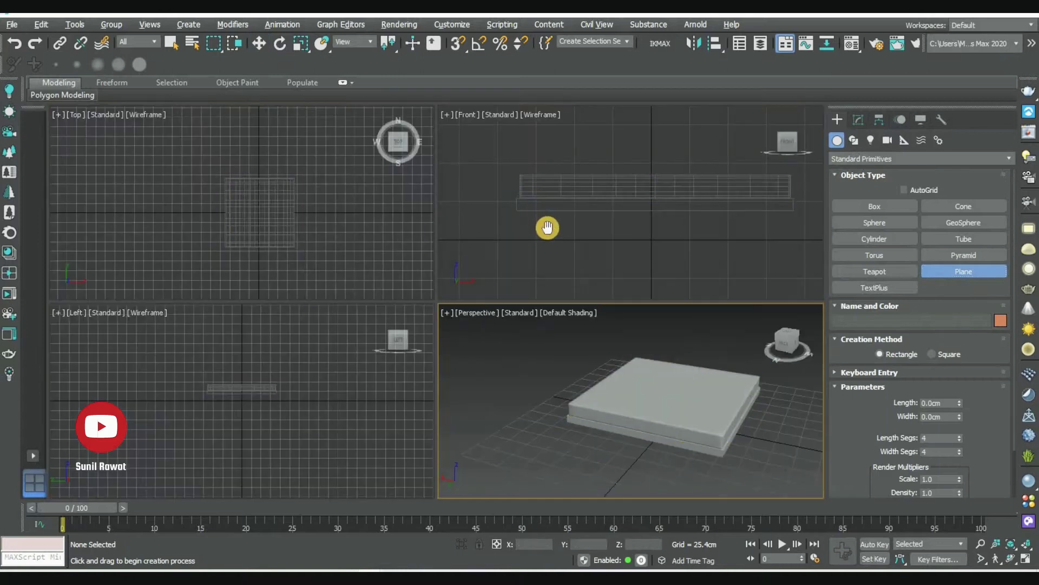
pyautogui.hotkey('alt', 'w')
pyautogui.moveTo(605, 411)
pyautogui.keyDown('alt'); pyautogui.mouseDown(button='middle')
pyautogui.moveTo(505, 380)
pyautogui.moveTo(386, 364)
pyautogui.moveTo(406, 374)
pyautogui.moveTo(499, 267)
pyautogui.mouseUp(button='middle'); pyautogui.keyUp('alt')
pyautogui.hotkey('alt', 'w')
pyautogui.hotkey('alt', 'w')
pyautogui.moveTo(315, 198)
pyautogui.mouseDown()
pyautogui.moveTo(494, 339)
pyautogui.moveTo(537, 341)
pyautogui.mouseUp()
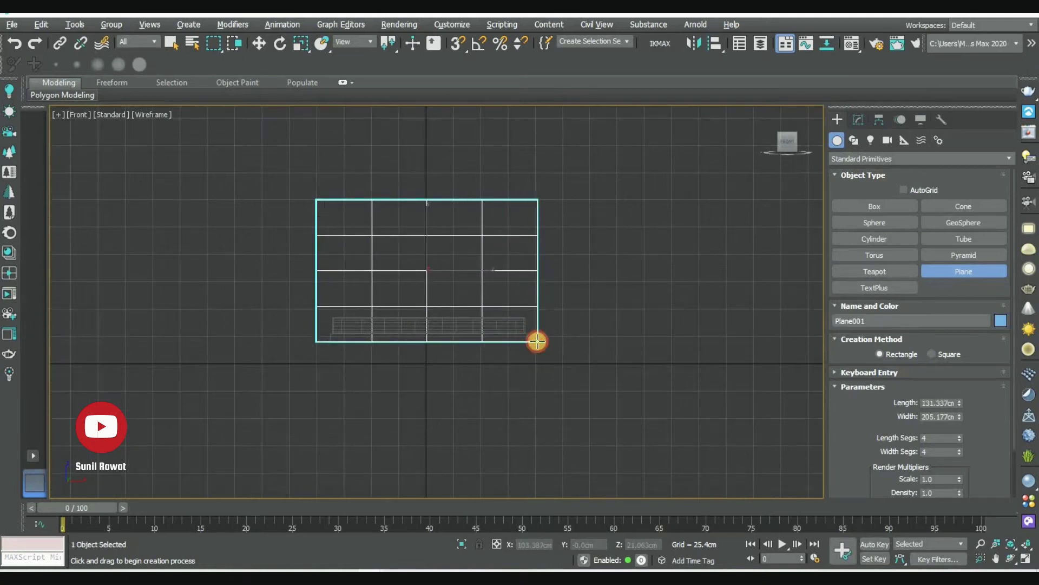
pyautogui.press('w')
pyautogui.hotkey('alt', 'w')
pyautogui.hotkey('alt', 'w')
pyautogui.moveTo(376, 285)
pyautogui.keyDown('alt'); pyautogui.mouseDown(button='middle')
pyautogui.moveTo(406, 244)
pyautogui.moveTo(524, 246)
pyautogui.moveTo(539, 269)
pyautogui.mouseUp(button='middle'); pyautogui.keyUp('alt')
pyautogui.press('F4')
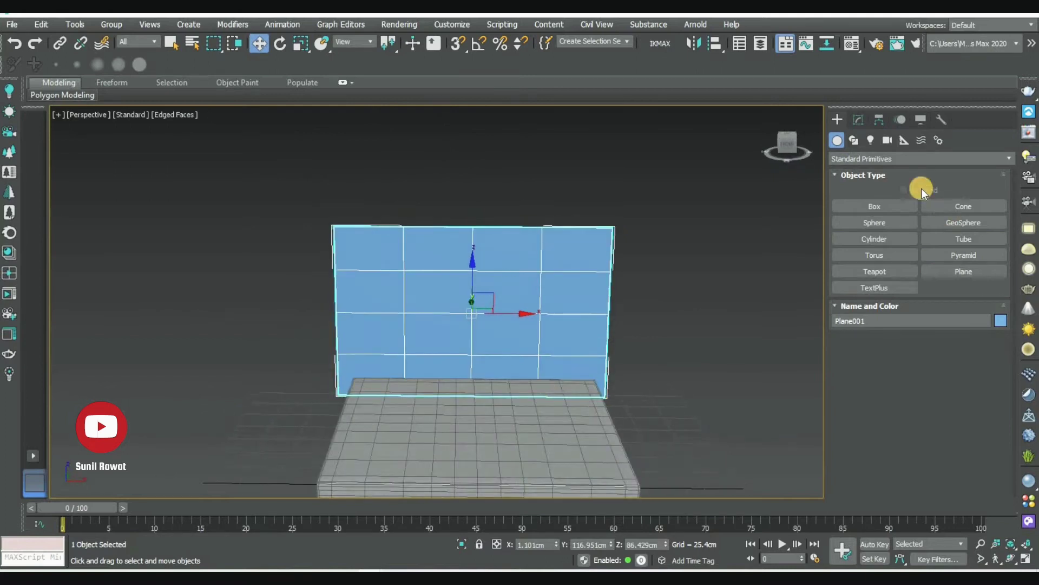
# Set the plane to 7 length segments and 10 width segments
pyautogui.click(858, 119)
pyautogui.click(960, 399)
pyautogui.click(960, 399)
pyautogui.click(961, 412)
pyautogui.click(961, 411)
pyautogui.click(960, 412)
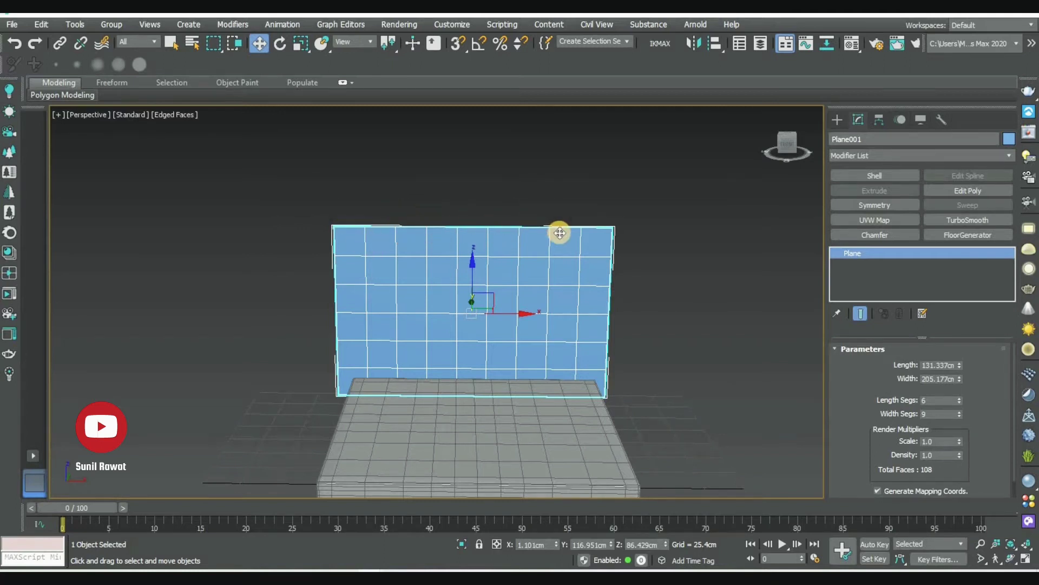
pyautogui.click(960, 398)
pyautogui.click(961, 412)
pyautogui.moveTo(587, 362); pyautogui.dragTo(621, 394, button='middle')
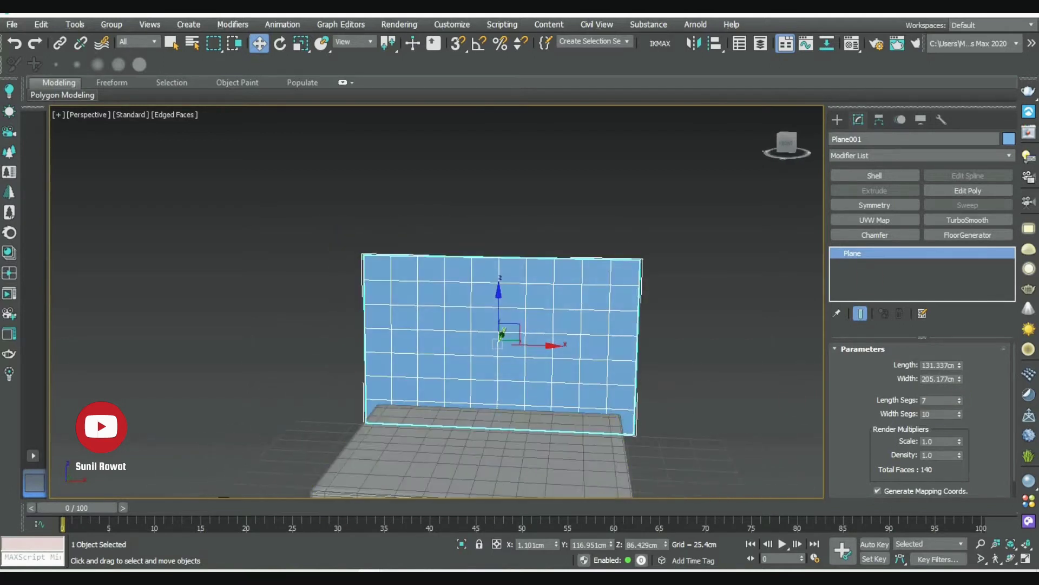
# Add Edit Poly to the plane and select alternating vertices along its top edge and left column
pyautogui.click(886, 451)
pyautogui.scroll(2, 487, 266)
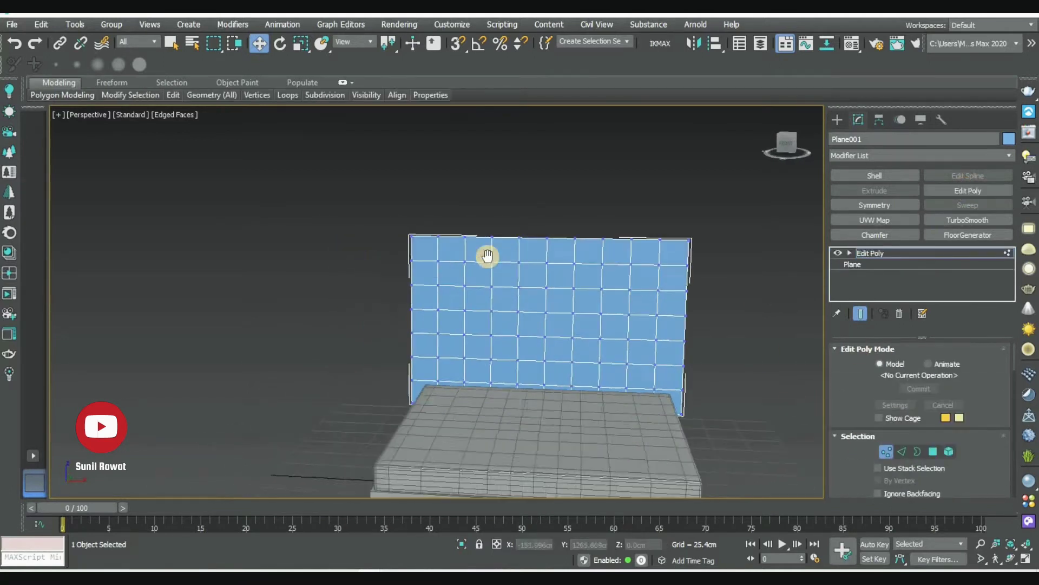
pyautogui.scroll(2, 447, 254)
pyautogui.click(407, 237)
pyautogui.keyDown('ctrl'); pyautogui.click(572, 234); pyautogui.keyUp('ctrl')
pyautogui.keyDown('ctrl'); pyautogui.click(662, 240); pyautogui.keyUp('ctrl')
pyautogui.keyDown('ctrl'); pyautogui.click(748, 241); pyautogui.keyUp('ctrl')
pyautogui.moveTo(448, 307); pyautogui.dragTo(332, 211, button='middle')
pyautogui.keyDown('ctrl'); pyautogui.click(292, 217); pyautogui.keyUp('ctrl')
pyautogui.keyDown('ctrl'); pyautogui.click(294, 292); pyautogui.keyUp('ctrl')
pyautogui.keyDown('ctrl'); pyautogui.click(296, 365); pyautogui.keyUp('ctrl')
# Add alternating vertices in the centre and right columns to the selection
pyautogui.scroll(3, 390, 329)
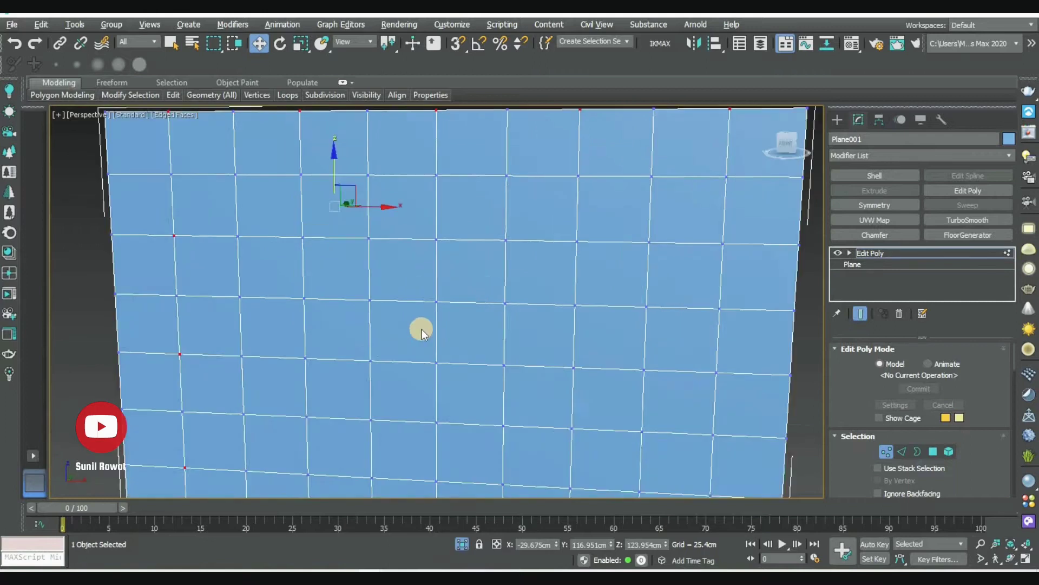
pyautogui.scroll(-4, 421, 331)
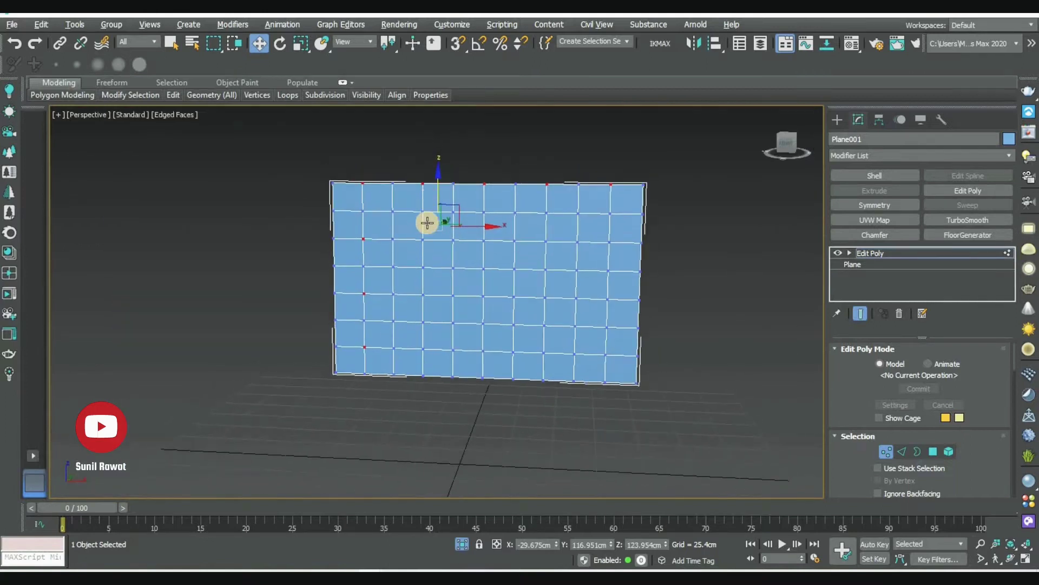
pyautogui.keyDown('ctrl'); pyautogui.click(422, 293); pyautogui.keyUp('ctrl')
pyautogui.keyDown('ctrl'); pyautogui.click(423, 349); pyautogui.keyUp('ctrl')
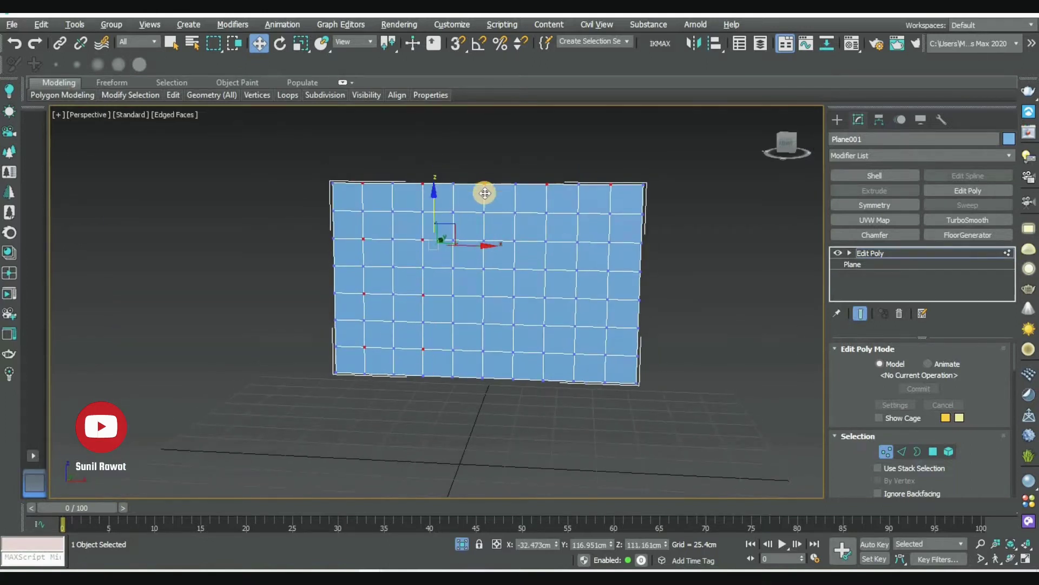
pyautogui.keyDown('ctrl'); pyautogui.click(485, 294); pyautogui.keyUp('ctrl')
pyautogui.keyDown('ctrl'); pyautogui.click(485, 353); pyautogui.keyUp('ctrl')
pyautogui.keyDown('ctrl'); pyautogui.click(545, 353); pyautogui.keyUp('ctrl')
pyautogui.keyDown('ctrl'); pyautogui.click(546, 297); pyautogui.keyUp('ctrl')
pyautogui.keyDown('ctrl'); pyautogui.click(546, 242); pyautogui.keyUp('ctrl')
pyautogui.keyDown('ctrl'); pyautogui.click(608, 243); pyautogui.keyUp('ctrl')
pyautogui.keyDown('ctrl'); pyautogui.click(606, 355); pyautogui.keyUp('ctrl')
pyautogui.keyDown('ctrl'); pyautogui.click(608, 300); pyautogui.keyUp('ctrl')
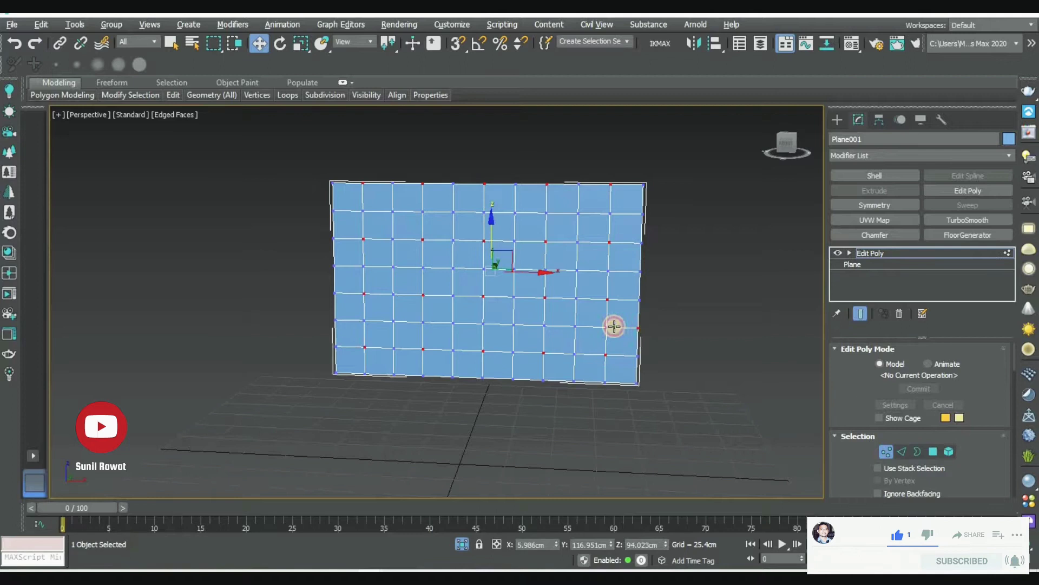
pyautogui.keyDown('ctrl'); pyautogui.click(574, 323); pyautogui.keyUp('ctrl')
pyautogui.keyDown('ctrl'); pyautogui.click(576, 243); pyautogui.keyUp('ctrl')
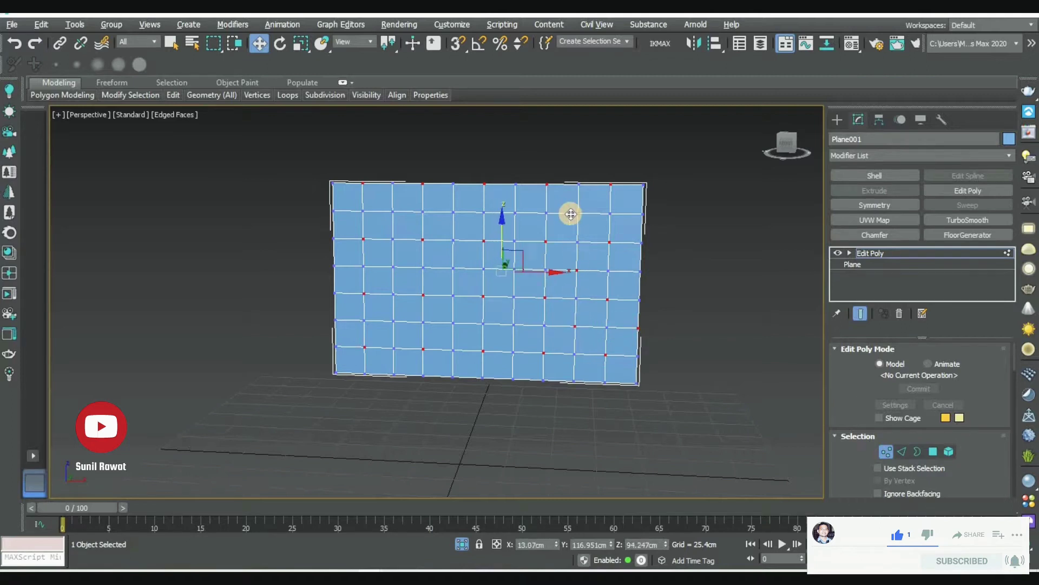
# Add alternating second-row and bottom-row vertices to complete the checkerboard selection
pyautogui.keyDown('ctrl'); pyautogui.click(515, 214); pyautogui.keyUp('ctrl')
pyautogui.keyDown('ctrl'); pyautogui.click(452, 210); pyautogui.keyUp('ctrl')
pyautogui.keyDown('ctrl'); pyautogui.click(393, 212); pyautogui.keyUp('ctrl')
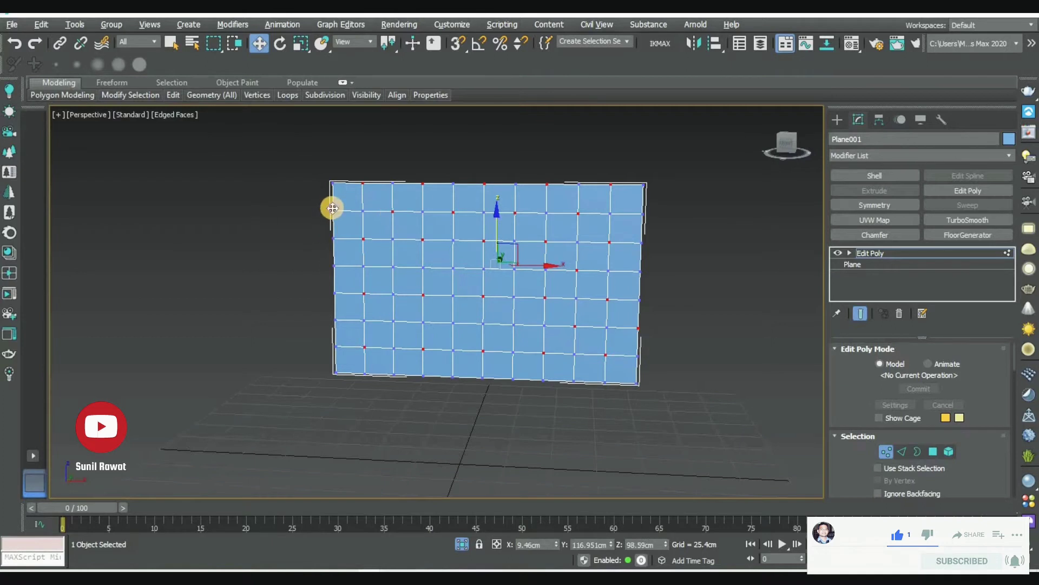
pyautogui.keyDown('ctrl'); pyautogui.click(332, 209); pyautogui.keyUp('ctrl')
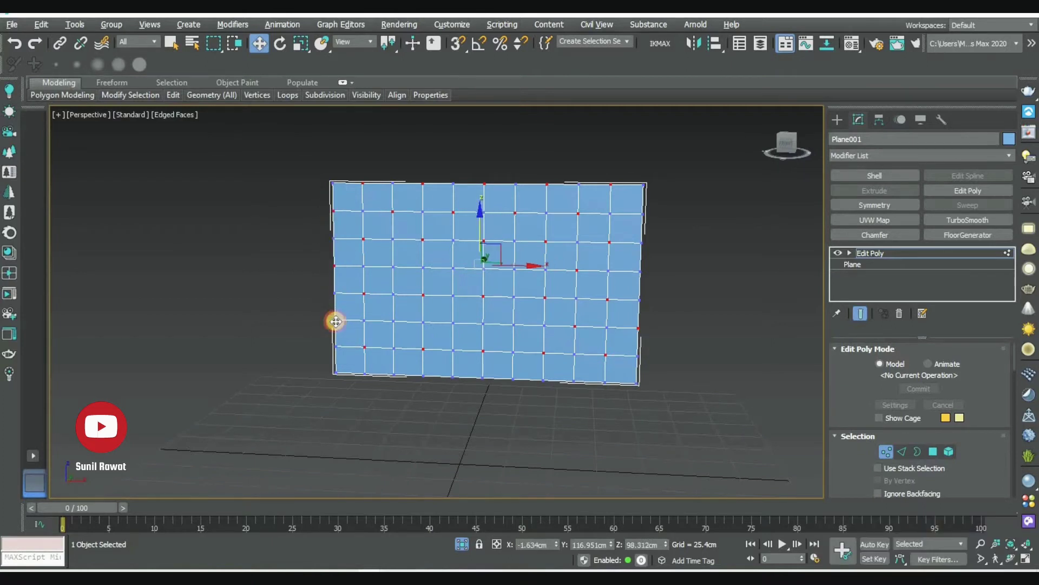
pyautogui.keyDown('ctrl'); pyautogui.click(336, 371); pyautogui.keyUp('ctrl')
pyautogui.keyDown('ctrl'); pyautogui.click(393, 374); pyautogui.keyUp('ctrl')
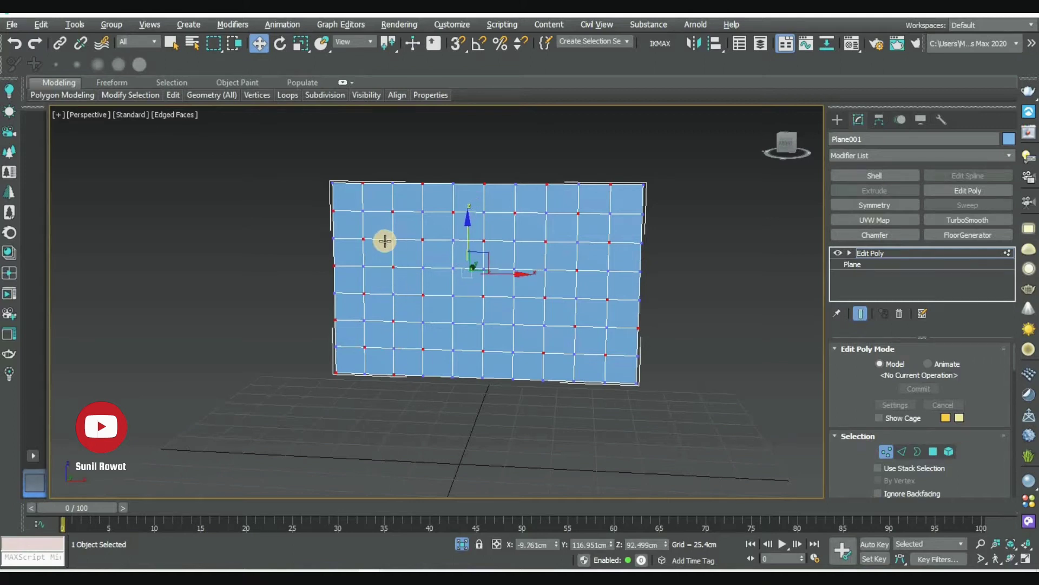
pyautogui.keyDown('ctrl'); pyautogui.click(562, 328); pyautogui.keyUp('ctrl')
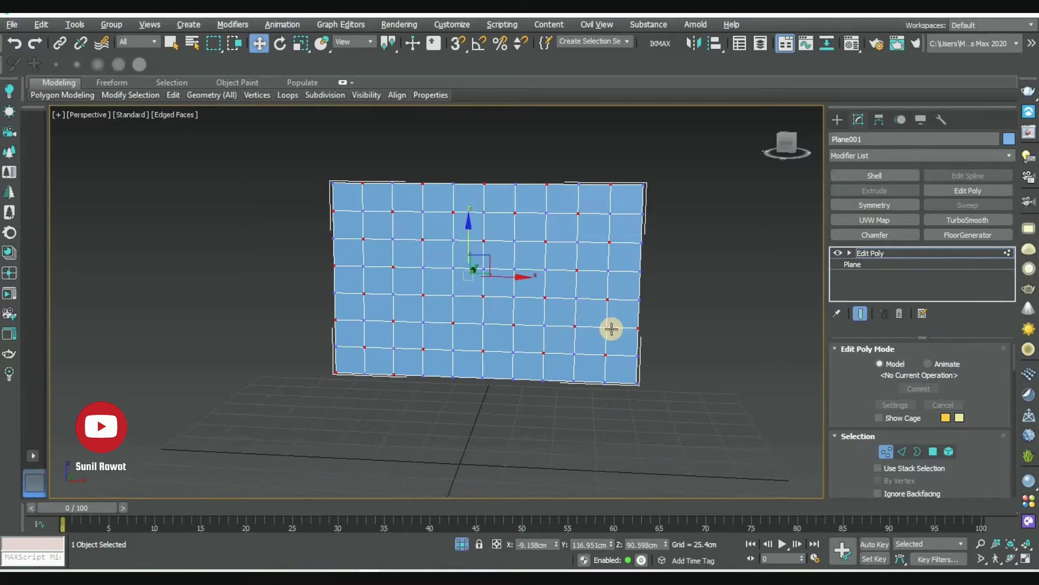
pyautogui.keyDown('ctrl'); pyautogui.click(637, 383); pyautogui.keyUp('ctrl')
# Add two more vertices to the selection and connect them with diagonal edges
pyautogui.keyDown('ctrl'); pyautogui.click(574, 382); pyautogui.keyUp('ctrl')
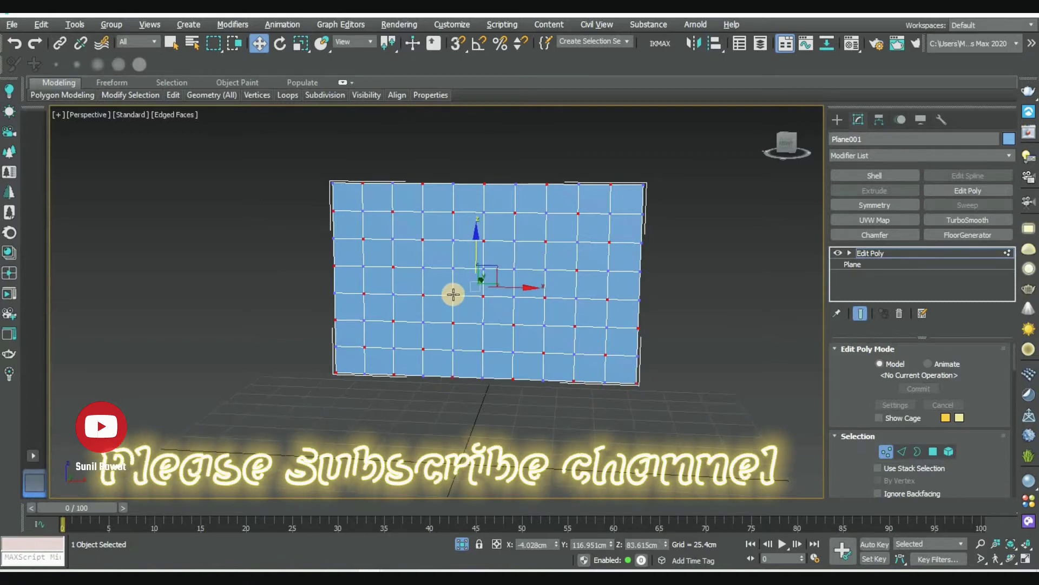
pyautogui.keyDown('ctrl'); pyautogui.click(453, 267); pyautogui.keyUp('ctrl')
pyautogui.rightClick(550, 267)
pyautogui.click(558, 302)
pyautogui.hotkey('ctrl', 'z')
pyautogui.rightClick(607, 234)
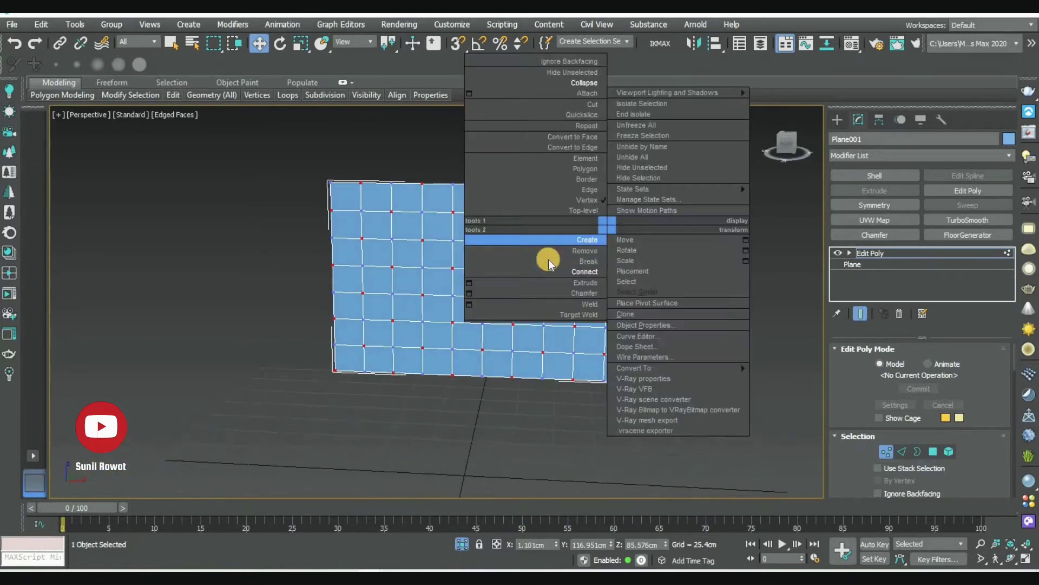
pyautogui.click(584, 271)
# Chamfer the selected vertices into small 2.127 cm rings with 0 segments
pyautogui.moveTo(504, 304)
pyautogui.keyDown('alt'); pyautogui.mouseDown(button='middle')
pyautogui.moveTo(504, 335)
pyautogui.moveTo(459, 326)
pyautogui.moveTo(519, 334)
pyautogui.mouseUp(button='middle'); pyautogui.keyUp('alt')
pyautogui.scroll(3, 573, 351)
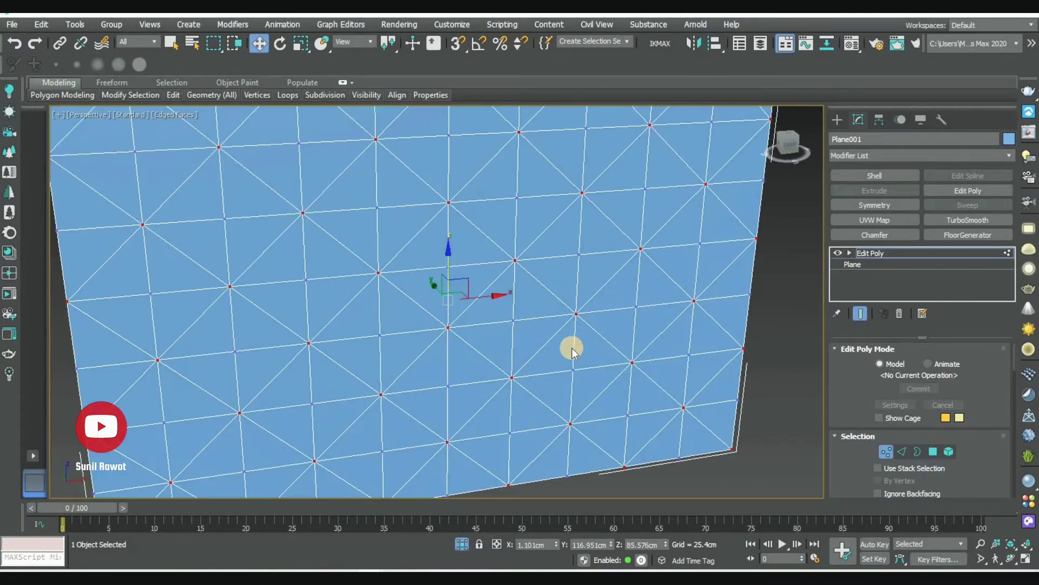
pyautogui.rightClick(573, 343)
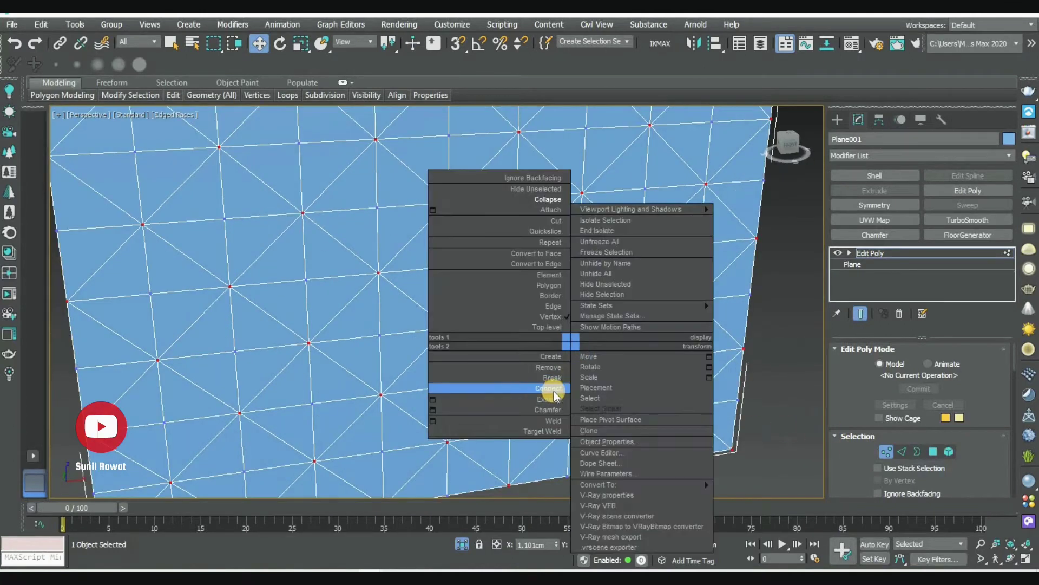
pyautogui.click(432, 410)
pyautogui.moveTo(445, 311); pyautogui.dragTo(441, 292)
pyautogui.scroll(-3, 445, 337)
pyautogui.moveTo(445, 332); pyautogui.dragTo(450, 328)
pyautogui.scroll(5, 395, 346)
pyautogui.scroll(-2, 385, 323)
pyautogui.click(443, 403)
# Switch the headboard plane to Polygon sub-object level
pyautogui.keyDown('ctrl'); pyautogui.click(933, 451); pyautogui.keyUp('ctrl')
pyautogui.scroll(-5, 642, 390)
pyautogui.scroll(5, 642, 390)
pyautogui.scroll(-5, 643, 399)
# Select all the small ring faces with Select Similar, adding the top, left and border rings
pyautogui.click(751, 428)
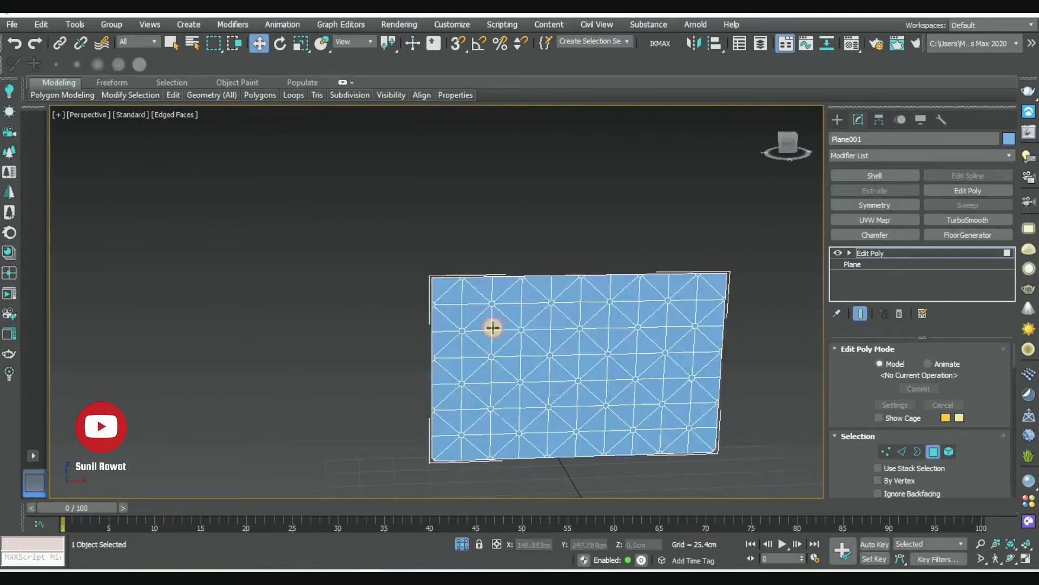
pyautogui.scroll(3, 492, 327)
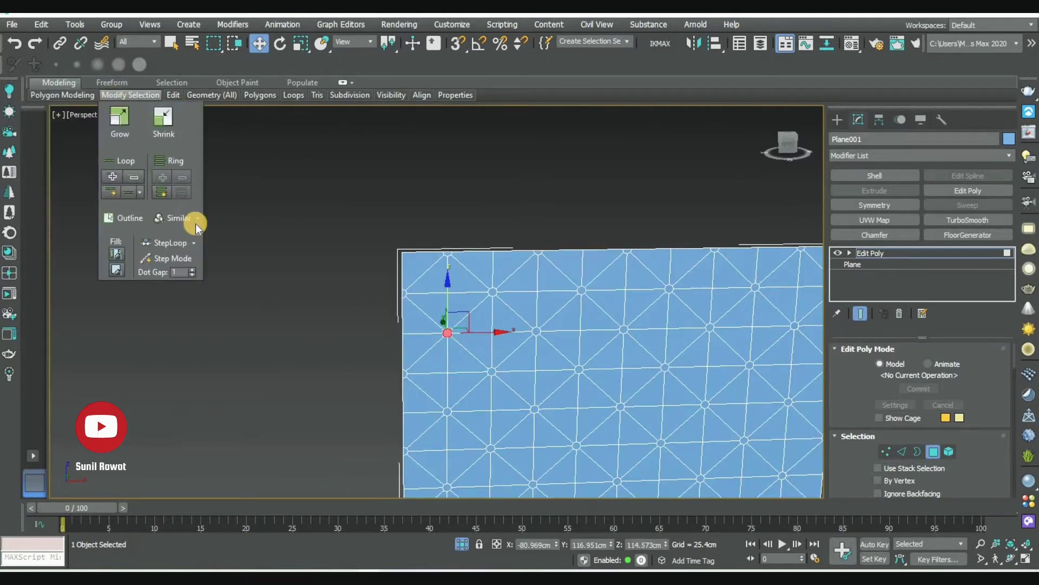
pyautogui.click(196, 224)
pyautogui.scroll(-3, 332, 246)
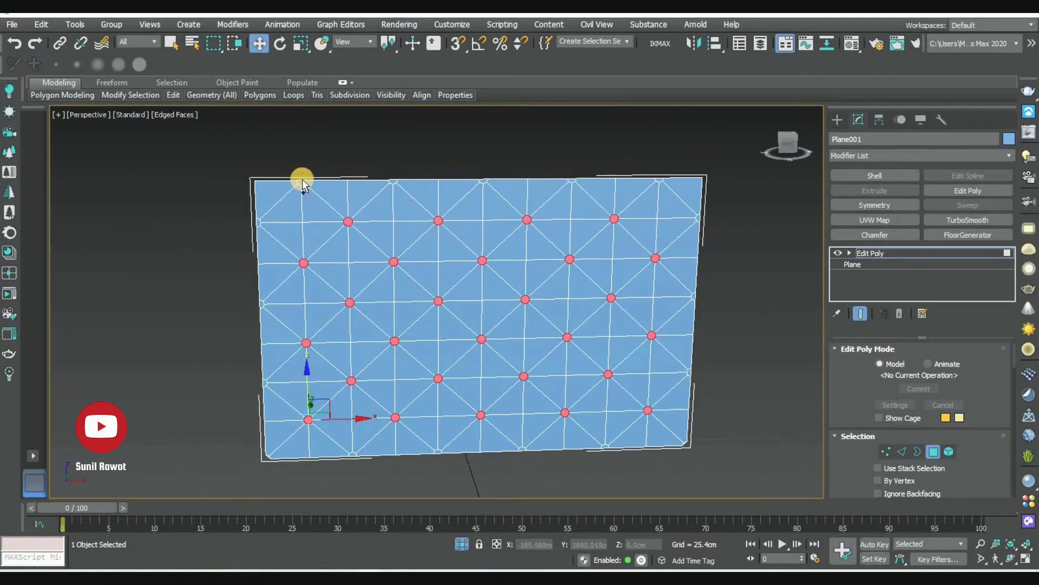
pyautogui.keyDown('ctrl'); pyautogui.click(300, 185); pyautogui.keyUp('ctrl')
pyautogui.keyDown('ctrl'); pyautogui.click(260, 303); pyautogui.keyUp('ctrl')
pyautogui.click(175, 223)
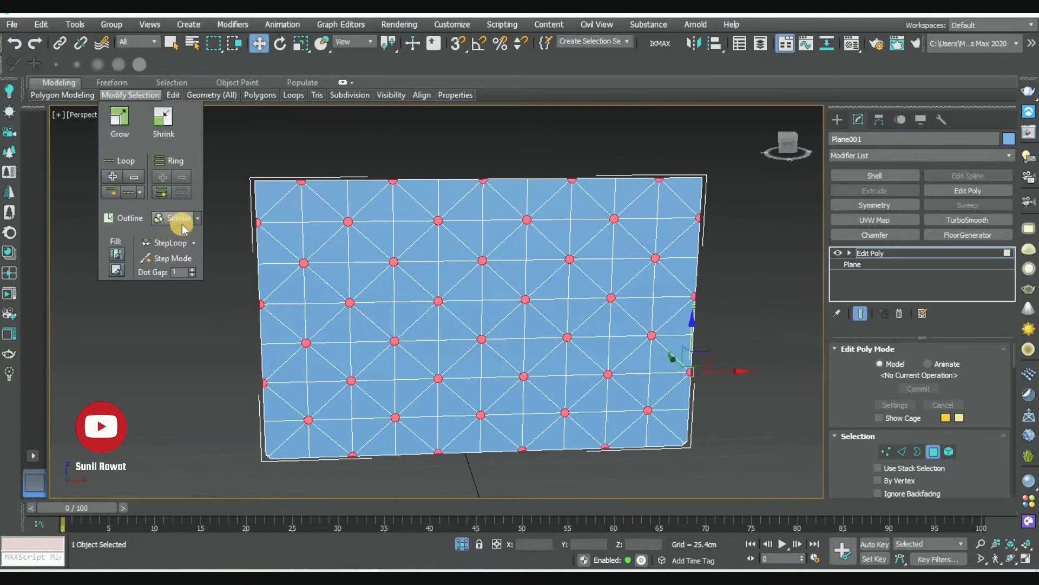
# Extrude the selected ring faces -6.382 cm inward as button holes
pyautogui.moveTo(572, 413)
pyautogui.keyDown('alt'); pyautogui.mouseDown(button='middle')
pyautogui.moveTo(528, 404)
pyautogui.moveTo(255, 434)
pyautogui.moveTo(512, 333)
pyautogui.moveTo(629, 367)
pyautogui.mouseUp(button='middle'); pyautogui.keyUp('alt')
pyautogui.scroll(3, 512, 333)
pyautogui.rightClick(616, 339)
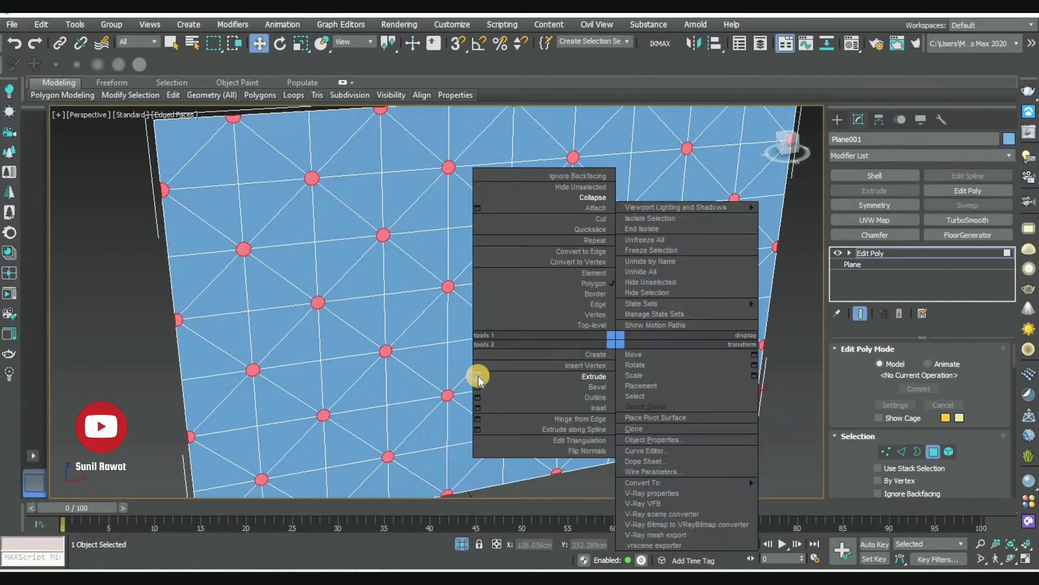
pyautogui.click(478, 376)
pyautogui.moveTo(459, 337)
pyautogui.keyDown('alt'); pyautogui.mouseDown(button='middle')
pyautogui.moveTo(317, 260)
pyautogui.moveTo(262, 272)
pyautogui.moveTo(415, 274)
pyautogui.moveTo(456, 341)
pyautogui.mouseUp(button='middle'); pyautogui.keyUp('alt')
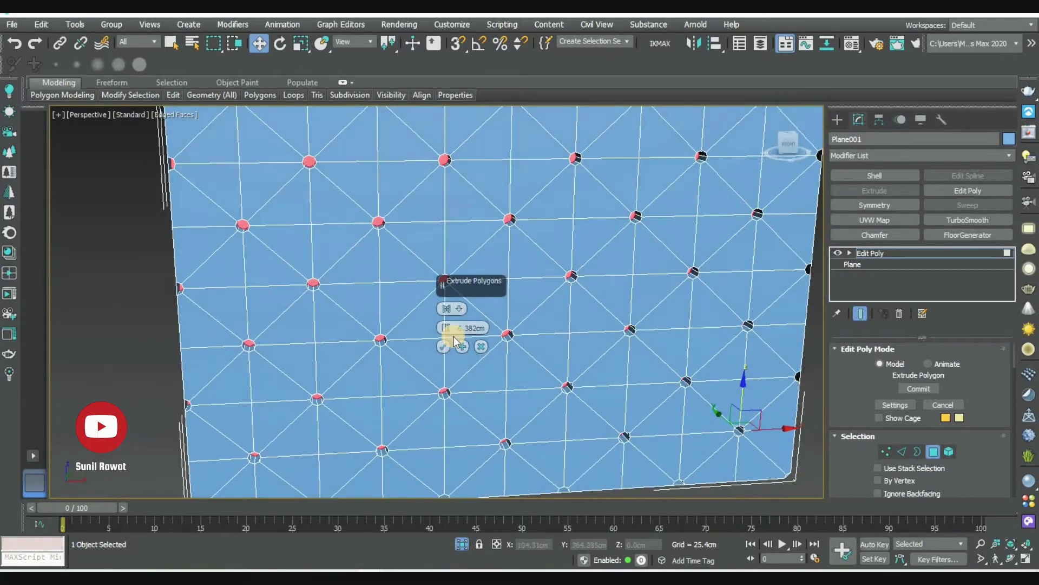
pyautogui.moveTo(550, 326)
pyautogui.keyDown('alt'); pyautogui.mouseDown(button='middle')
pyautogui.moveTo(432, 323)
pyautogui.moveTo(435, 361)
pyautogui.moveTo(526, 313)
pyautogui.moveTo(578, 308)
pyautogui.moveTo(526, 314)
pyautogui.moveTo(499, 216)
pyautogui.moveTo(471, 251)
pyautogui.moveTo(479, 323)
pyautogui.moveTo(490, 319)
pyautogui.mouseUp(button='middle'); pyautogui.keyUp('alt')
pyautogui.click(444, 341)
pyautogui.rightClick(499, 216)
# Preview the TurboSmoothed tufted headboard, then turn smoothing off to see the base mesh
pyautogui.click(967, 220)
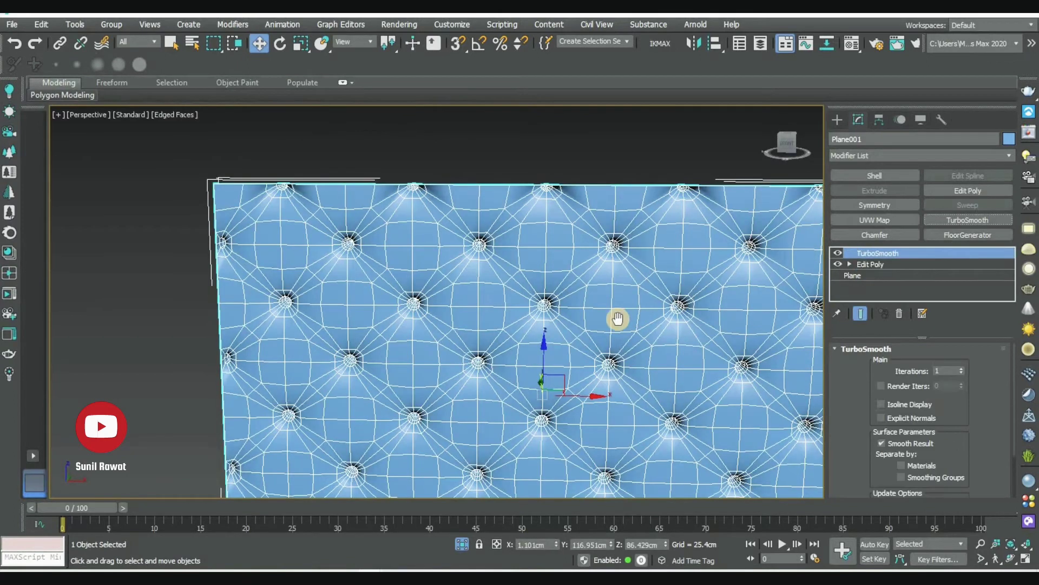
pyautogui.press('F4')
pyautogui.scroll(-3, 568, 379)
pyautogui.moveTo(524, 433)
pyautogui.keyDown('alt'); pyautogui.mouseDown(button='middle')
pyautogui.moveTo(520, 367)
pyautogui.moveTo(500, 379)
pyautogui.mouseUp(button='middle'); pyautogui.keyUp('alt')
pyautogui.scroll(2, 499, 379)
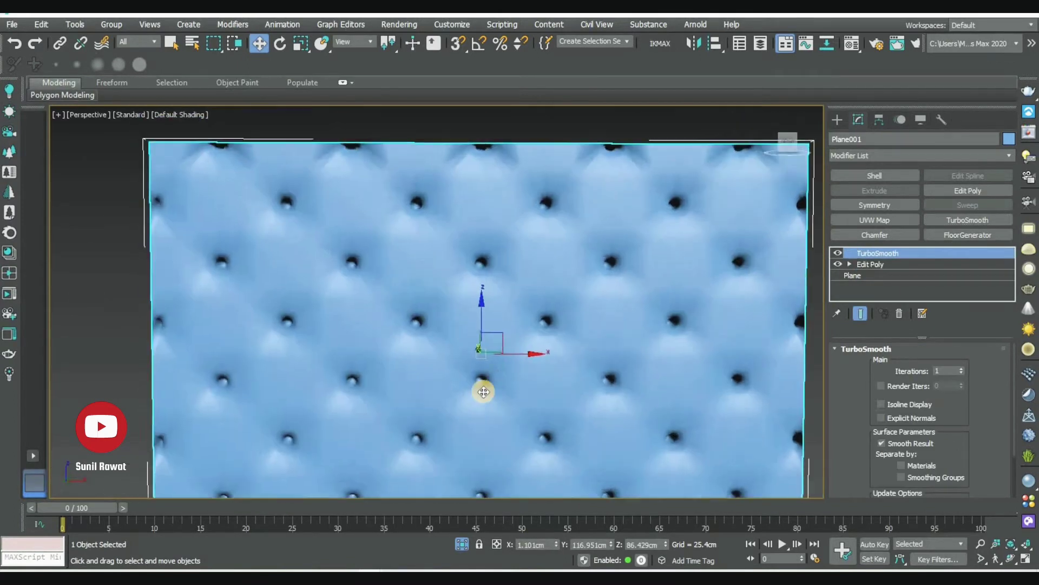
pyautogui.scroll(-2, 487, 384)
pyautogui.click(838, 253)
pyautogui.press('F4')
pyautogui.scroll(-2, 586, 271)
pyautogui.keyDown('alt'); pyautogui.moveTo(587, 271); pyautogui.dragTo(557, 325, button='middle'); pyautogui.keyUp('alt')
pyautogui.scroll(3, 557, 325)
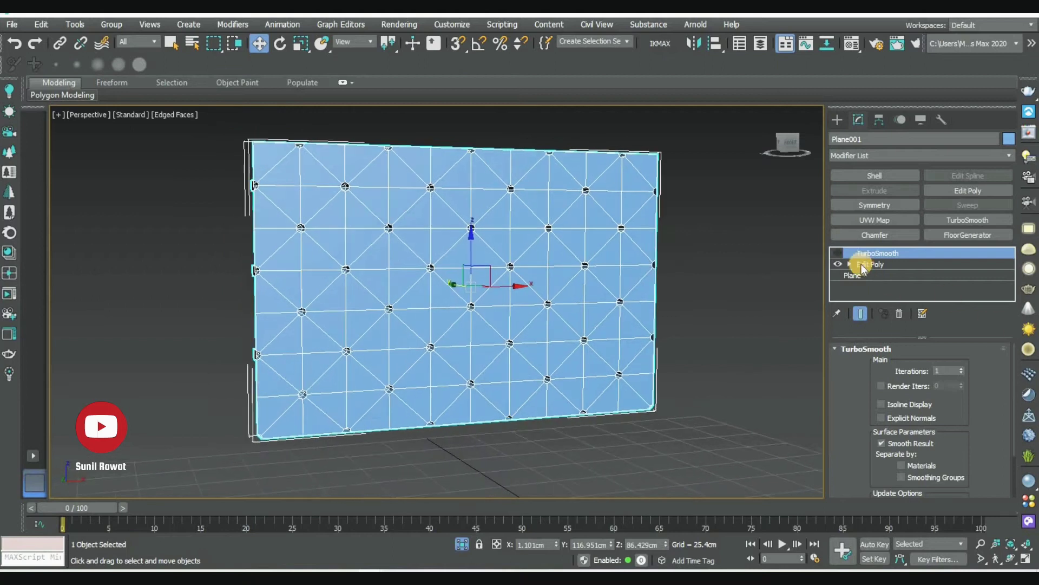
# Switch to Edge mode and select all the plane's edges
pyautogui.click(869, 285)
pyautogui.click(347, 271)
pyautogui.press('z')
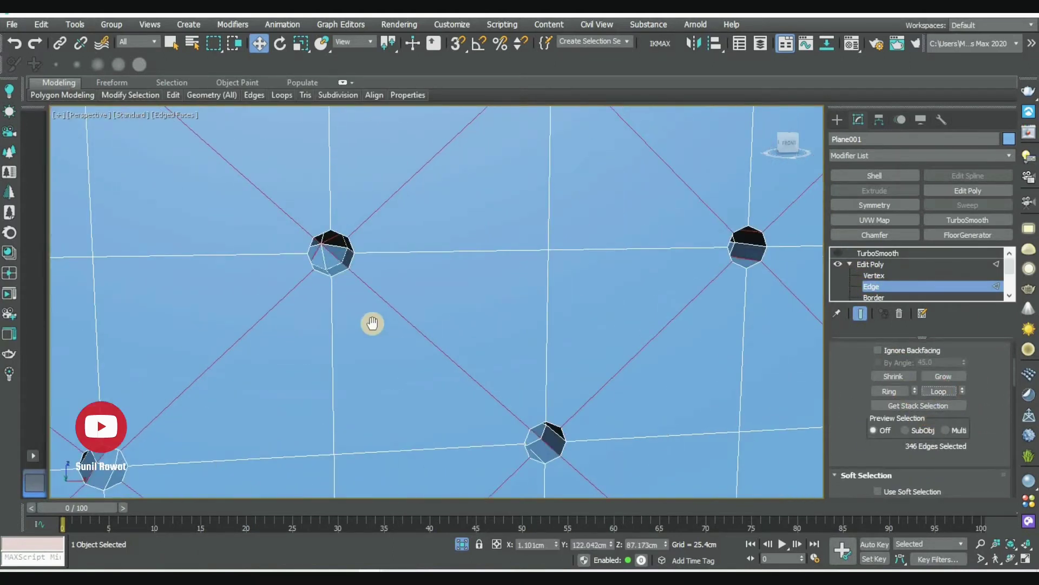
pyautogui.scroll(-3, 373, 323)
pyautogui.moveTo(465, 344); pyautogui.dragTo(476, 341, button='middle')
pyautogui.scroll(3, 606, 300)
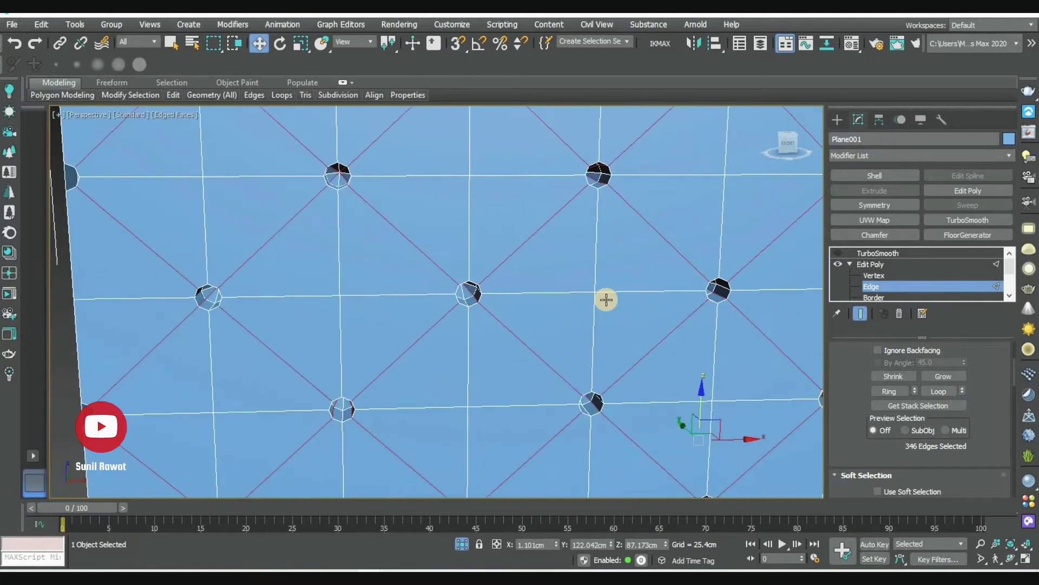
# Extrude the edges into grooves 0.8 cm wide and about 1.1 cm deep
pyautogui.rightClick(612, 275)
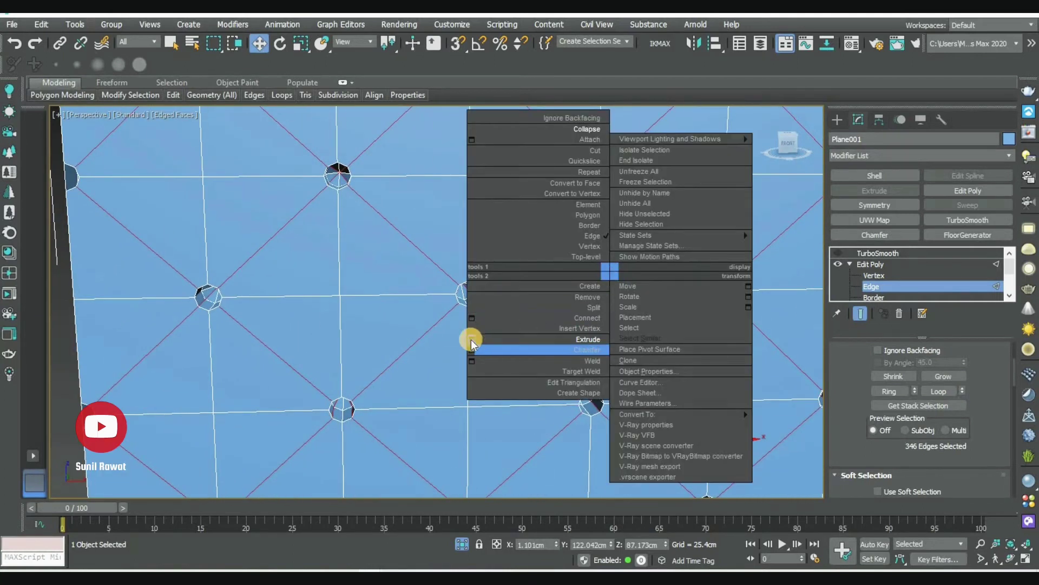
pyautogui.click(471, 340)
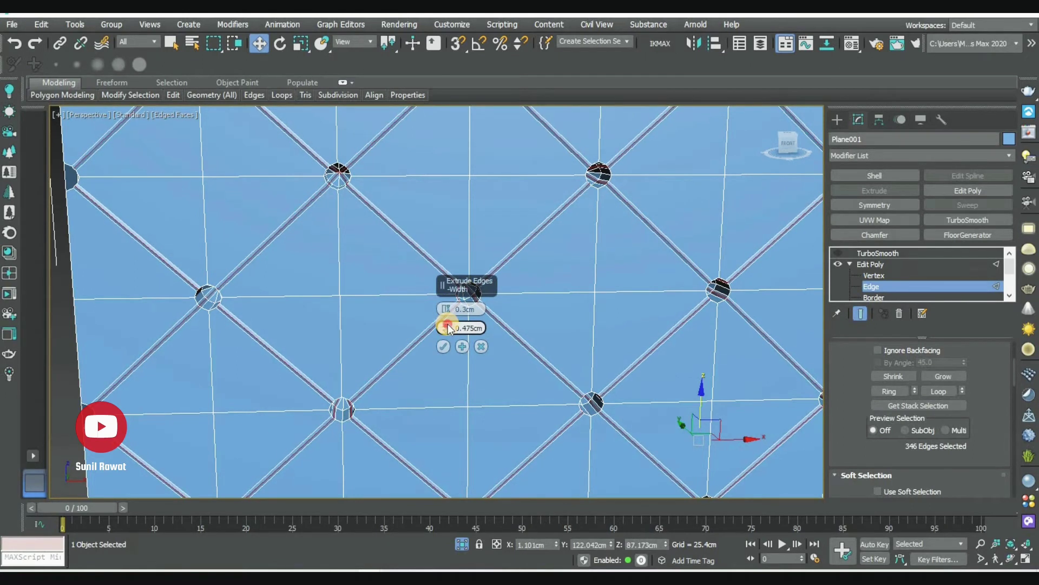
pyautogui.scroll(-4, 429, 376)
pyautogui.moveTo(432, 375)
pyautogui.keyDown('alt'); pyautogui.mouseDown(button='middle')
pyautogui.moveTo(376, 366)
pyautogui.moveTo(394, 380)
pyautogui.moveTo(343, 332)
pyautogui.mouseUp(button='middle'); pyautogui.keyUp('alt')
pyautogui.scroll(5, 344, 331)
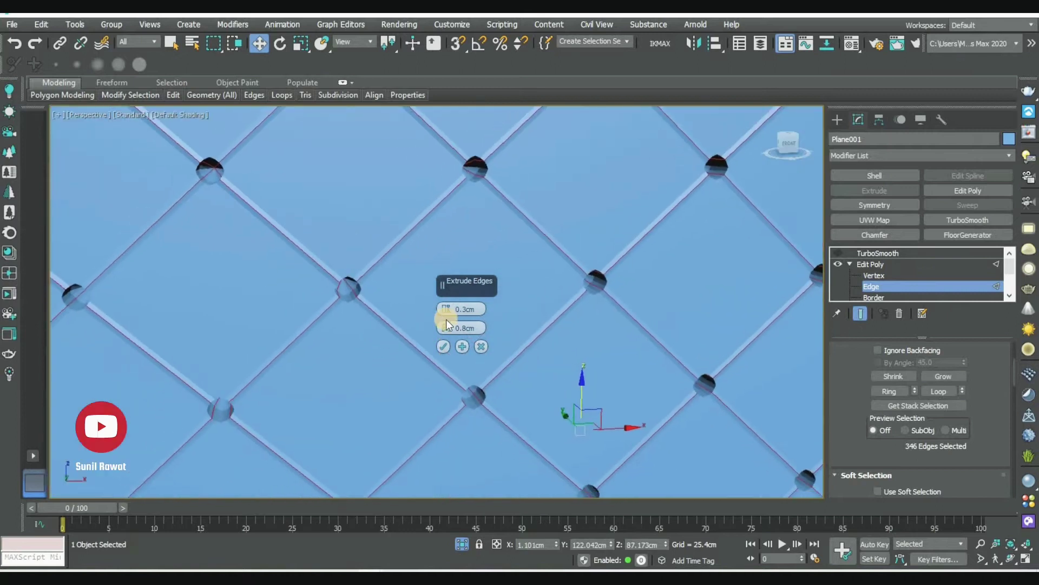
pyautogui.moveTo(447, 309); pyautogui.dragTo(456, 308)
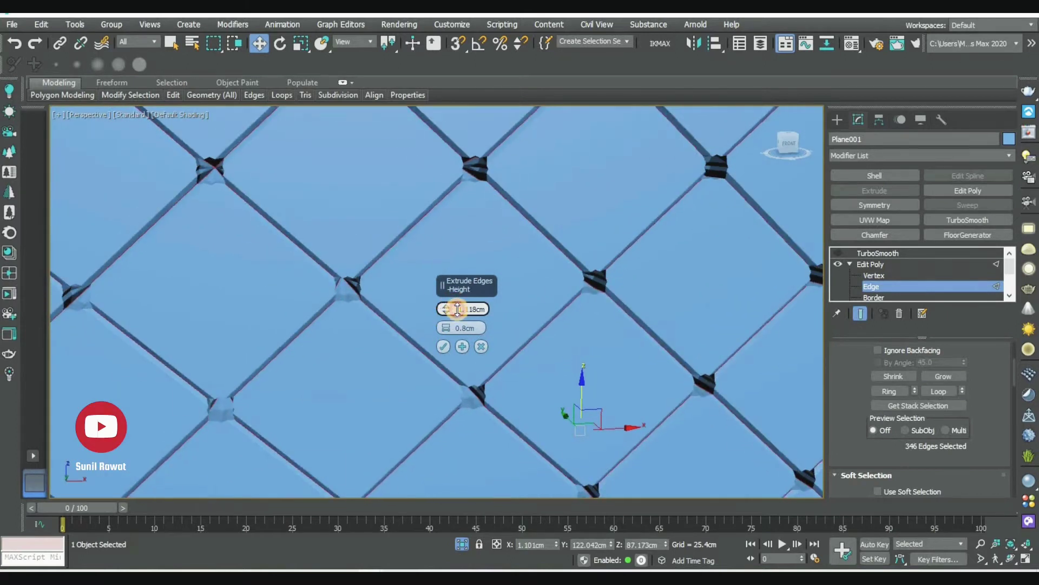
# Turn TurboSmooth back on and inspect the smoothed tufted plane Plane001
pyautogui.click(891, 253)
pyautogui.click(838, 253)
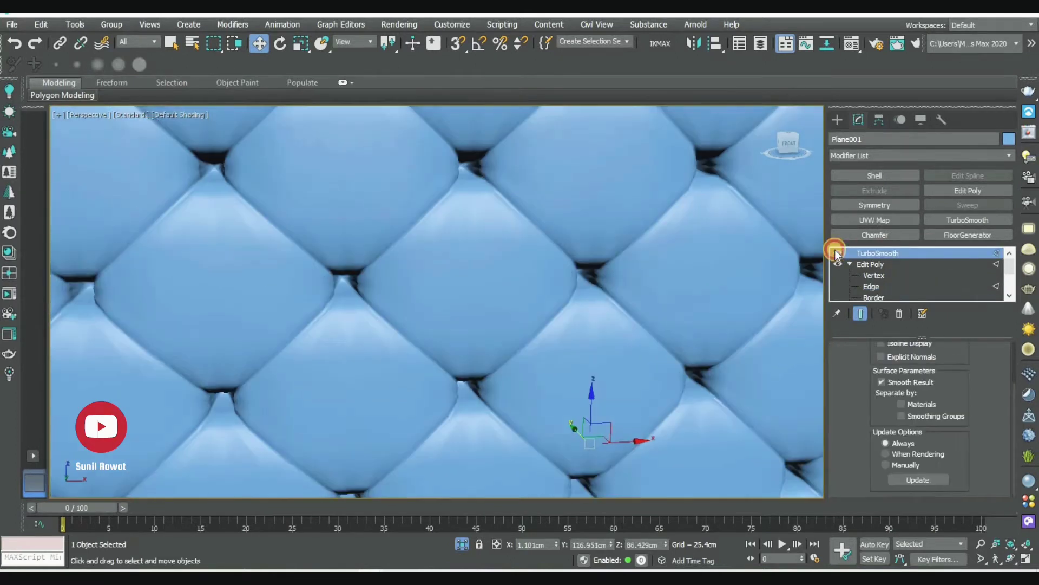
pyautogui.scroll(-5, 559, 341)
pyautogui.scroll(-2, 566, 348)
pyautogui.press('F4')
pyautogui.press('F4')
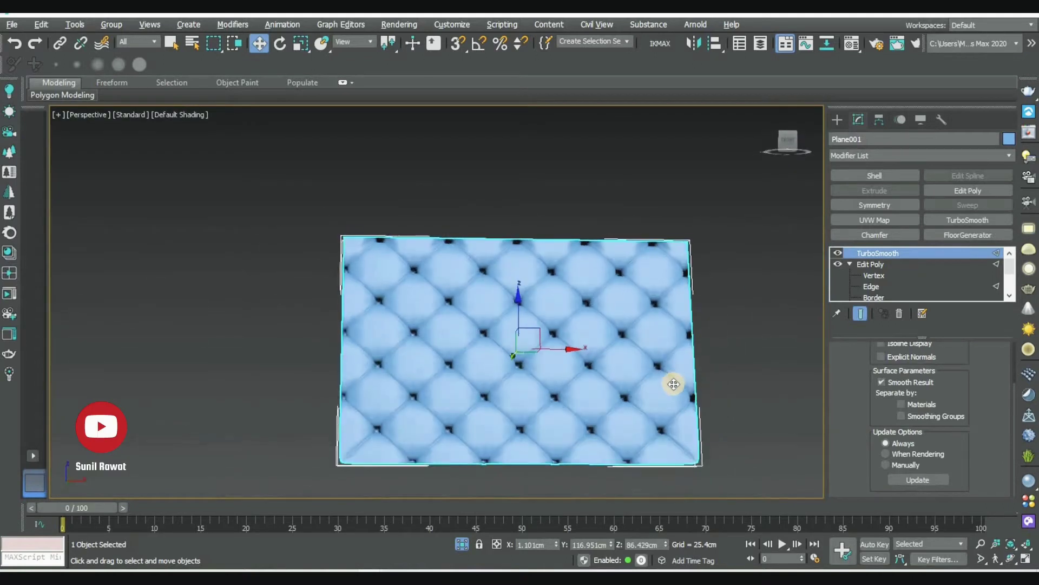
pyautogui.scroll(5, 494, 382)
pyautogui.scroll(-1, 531, 381)
pyautogui.keyDown('alt'); pyautogui.moveTo(466, 400); pyautogui.dragTo(520, 394, button='middle'); pyautogui.keyUp('alt')
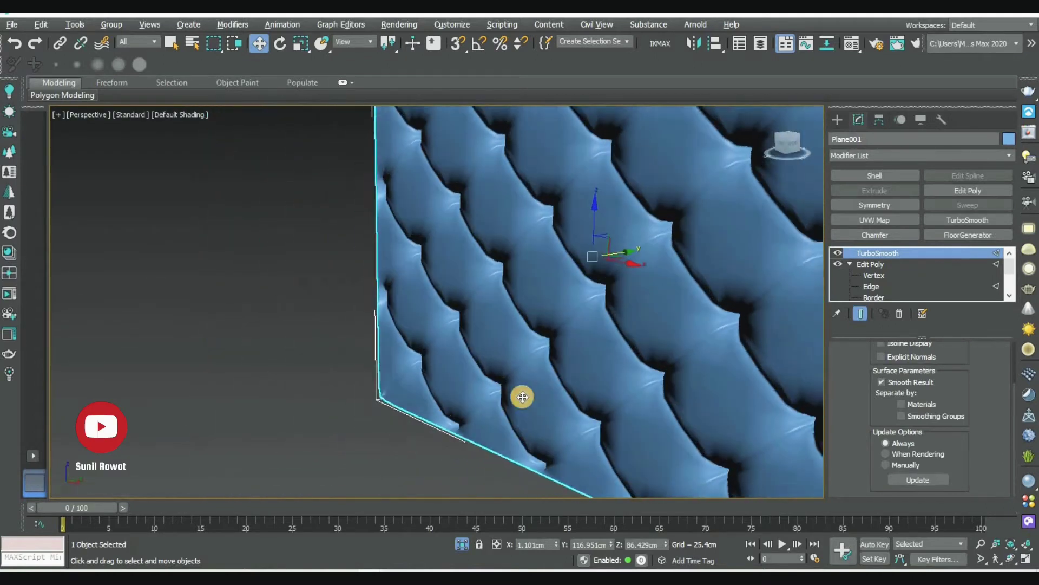
pyautogui.scroll(-3, 587, 424)
pyautogui.hotkey('ctrl', 'd')
pyautogui.scroll(3, 598, 378)
pyautogui.click(581, 372)
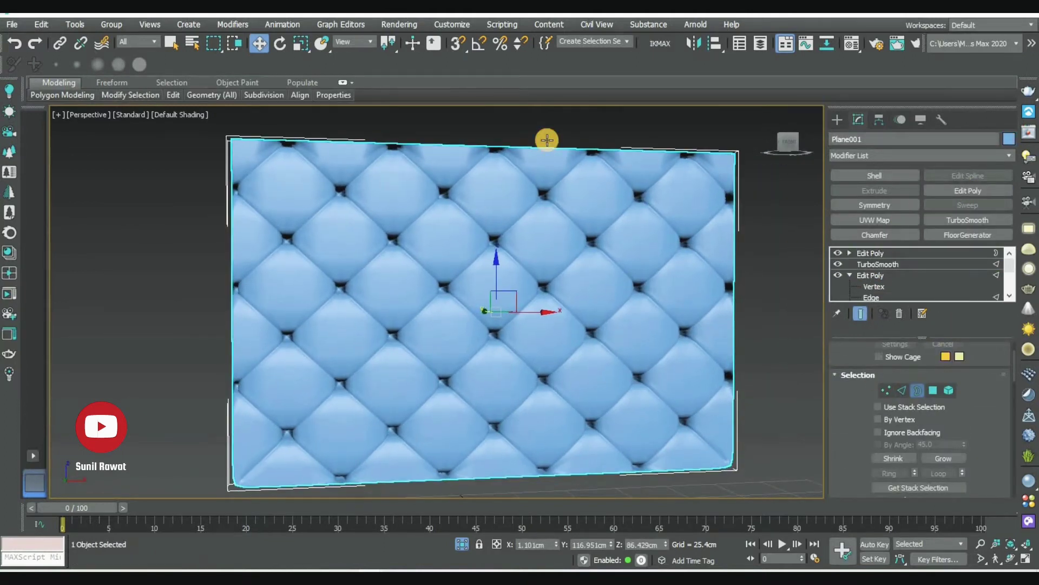
# Switch to Border level with the Scale tool and orbit to the panel's spiked back
pyautogui.press('3')
pyautogui.press('F4')
pyautogui.press('r')
pyautogui.scroll(3, 603, 212)
pyautogui.moveTo(610, 235)
pyautogui.keyDown('alt'); pyautogui.mouseDown(button='middle')
pyautogui.moveTo(659, 236)
pyautogui.moveTo(597, 320)
pyautogui.mouseUp(button='middle'); pyautogui.keyUp('alt')
pyautogui.moveTo(529, 362)
pyautogui.keyDown('alt'); pyautogui.mouseDown(button='middle')
pyautogui.moveTo(511, 348)
pyautogui.moveTo(663, 319)
pyautogui.moveTo(536, 379)
pyautogui.mouseUp(button='middle'); pyautogui.keyUp('alt')
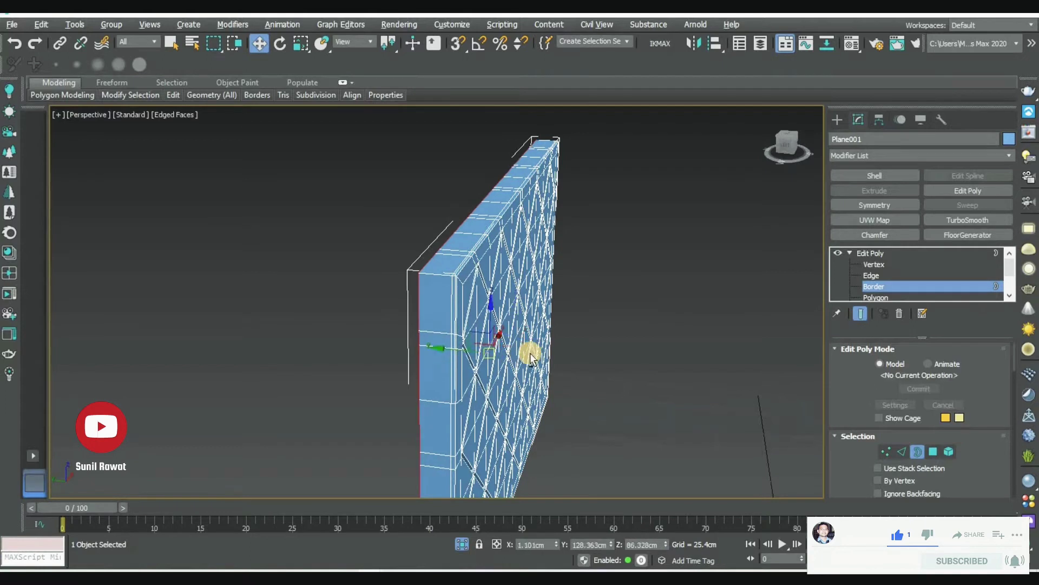
pyautogui.press('r')
pyautogui.keyDown('alt'); pyautogui.moveTo(530, 357); pyautogui.dragTo(469, 324, button='middle'); pyautogui.keyUp('alt')
# Scale the back border inward to close the panel into a thick cushion
pyautogui.moveTo(480, 352); pyautogui.dragTo(483, 377)
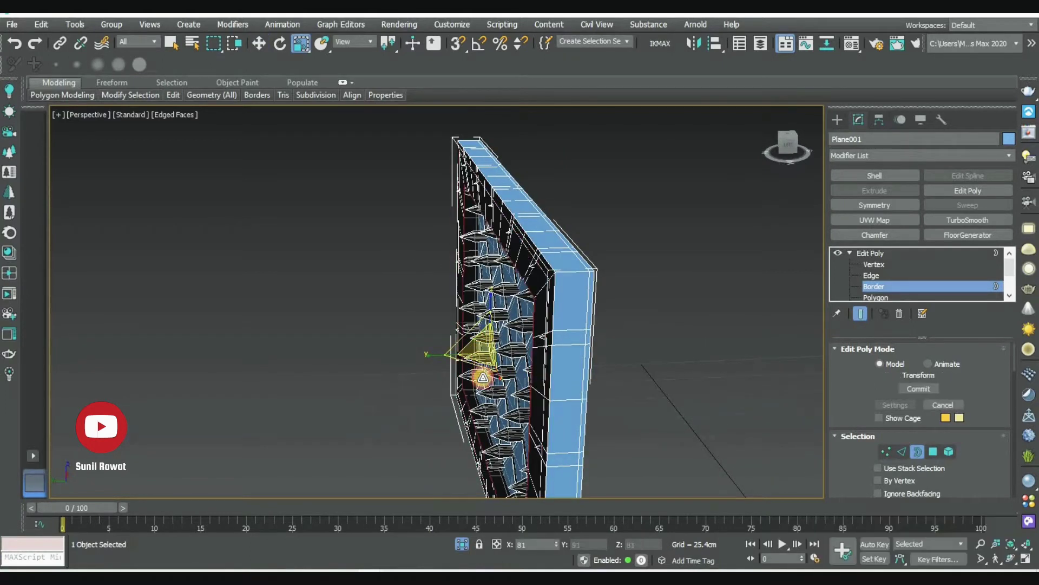
pyautogui.moveTo(746, 343)
pyautogui.keyDown('alt'); pyautogui.mouseDown(button='middle')
pyautogui.moveTo(609, 350)
pyautogui.moveTo(621, 355)
pyautogui.moveTo(519, 296)
pyautogui.moveTo(476, 295)
pyautogui.mouseUp(button='middle'); pyautogui.keyUp('alt')
pyautogui.press('F4')
pyautogui.scroll(-2, 624, 326)
pyautogui.press('F4')
# Turn off TurboSmooth and inspect the panel's top corner edges up close
pyautogui.click(839, 252)
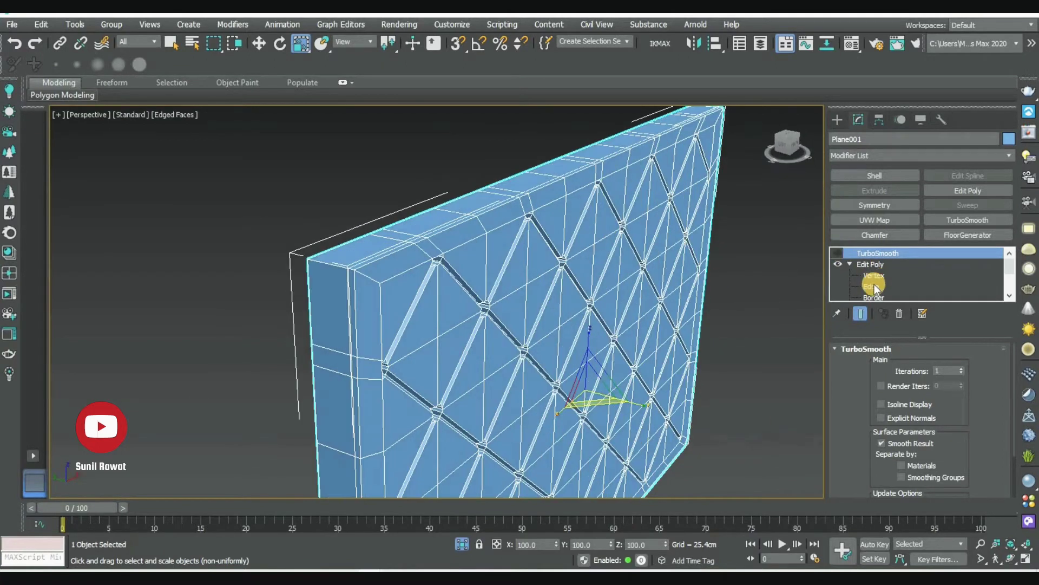
pyautogui.moveTo(389, 238)
pyautogui.keyDown('alt'); pyautogui.mouseDown(button='middle')
pyautogui.moveTo(420, 235)
pyautogui.moveTo(475, 293)
pyautogui.moveTo(543, 298)
pyautogui.mouseUp(button='middle'); pyautogui.keyUp('alt')
pyautogui.press('w')
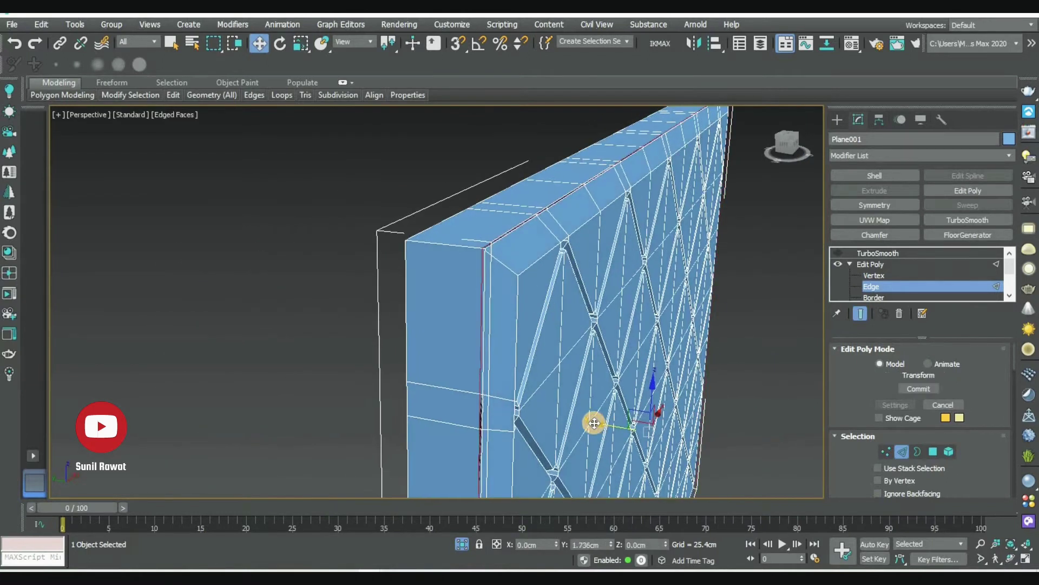
pyautogui.keyDown('alt'); pyautogui.moveTo(480, 264); pyautogui.dragTo(317, 232, button='middle'); pyautogui.keyUp('alt')
pyautogui.scroll(3, 392, 300)
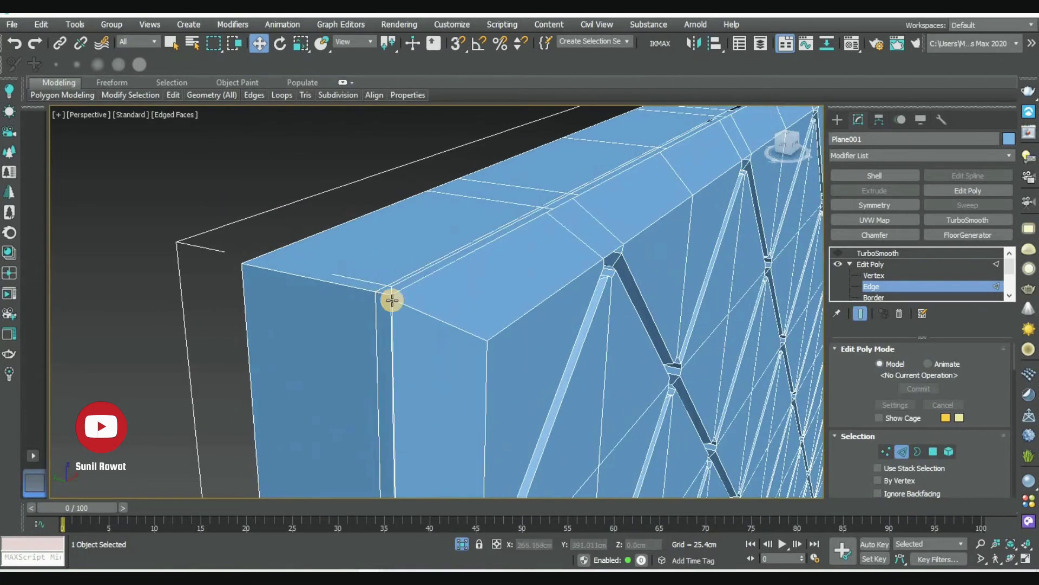
pyautogui.keyDown('alt'); pyautogui.moveTo(571, 378); pyautogui.dragTo(679, 460, button='middle'); pyautogui.keyUp('alt')
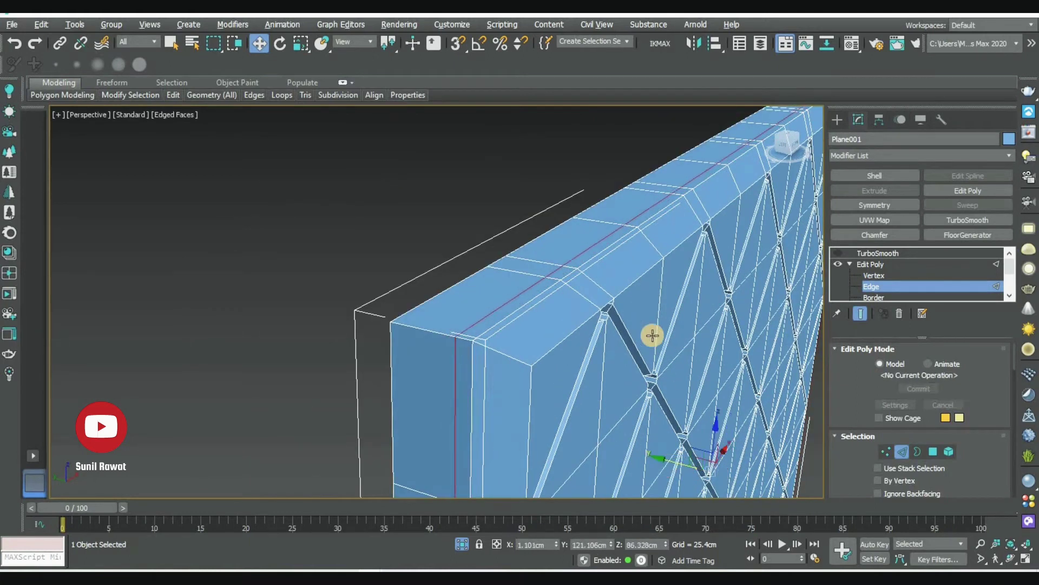
pyautogui.scroll(-4, 652, 335)
# Check the tufted panel with TurboSmooth back on, then turn smoothing off again
pyautogui.click(878, 253)
pyautogui.click(837, 253)
pyautogui.scroll(-3, 545, 311)
pyautogui.press('F4')
pyautogui.scroll(-2, 563, 345)
pyautogui.keyDown('alt'); pyautogui.moveTo(563, 345); pyautogui.dragTo(513, 251, button='middle'); pyautogui.keyUp('alt')
pyautogui.scroll(4, 531, 301)
pyautogui.scroll(2, 536, 319)
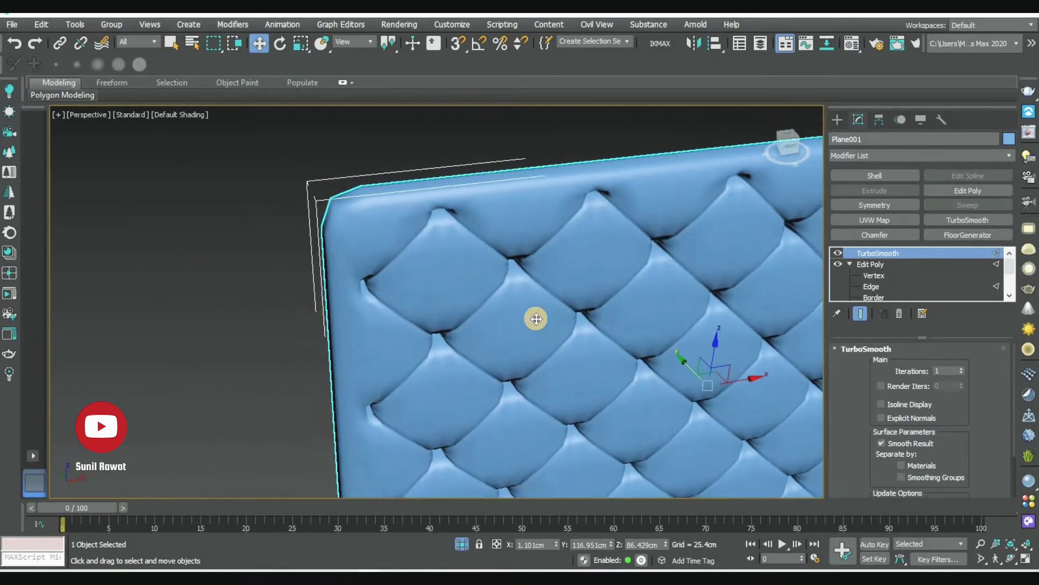
pyautogui.press('F4')
pyautogui.scroll(2, 535, 319)
pyautogui.scroll(2, 462, 309)
pyautogui.click(838, 253)
pyautogui.scroll(-2, 514, 254)
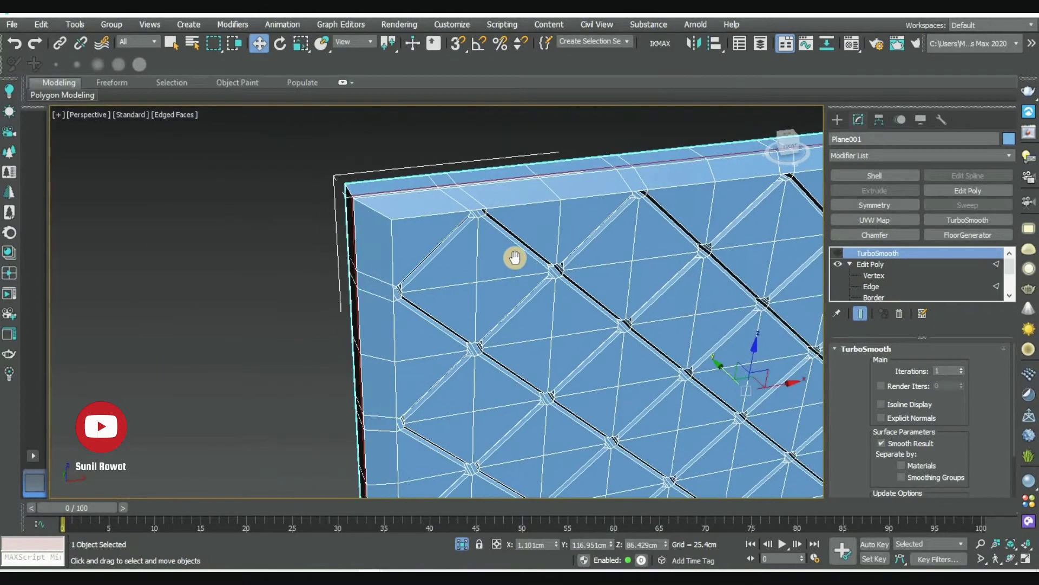
# In Polygon mode and Front view, select the panel's left edge faces
pyautogui.click(874, 264)
pyautogui.scroll(-3, 492, 329)
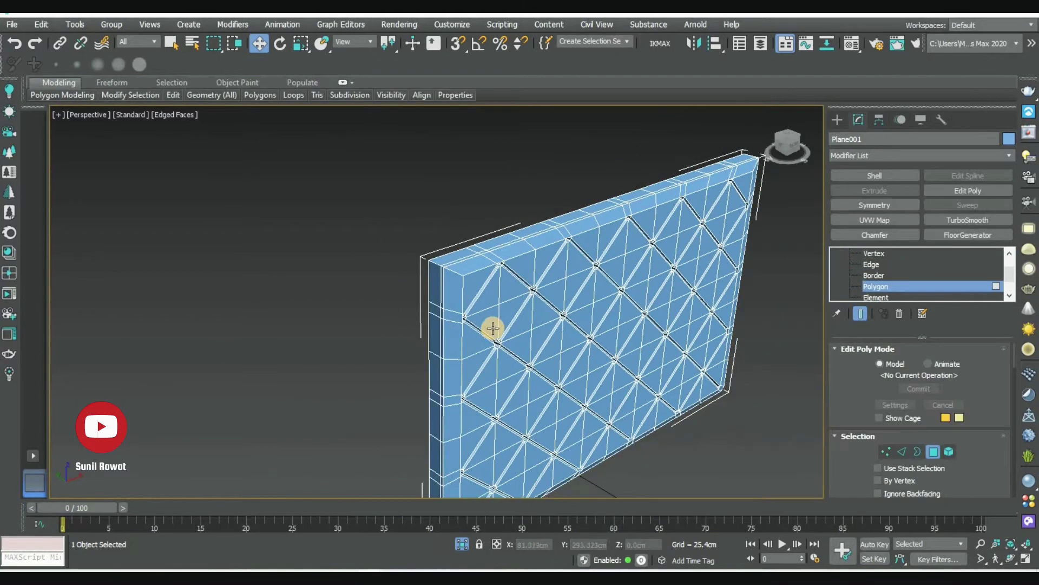
pyautogui.scroll(-3, 377, 312)
pyautogui.press('f')
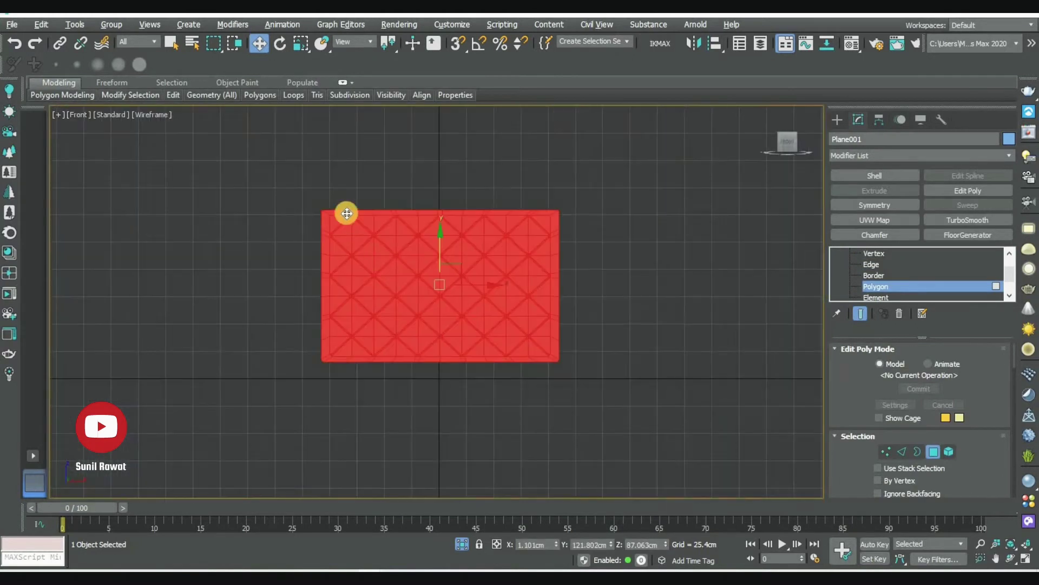
pyautogui.keyDown('alt'); pyautogui.moveTo(565, 534); pyautogui.dragTo(552, 536); pyautogui.keyUp('alt')
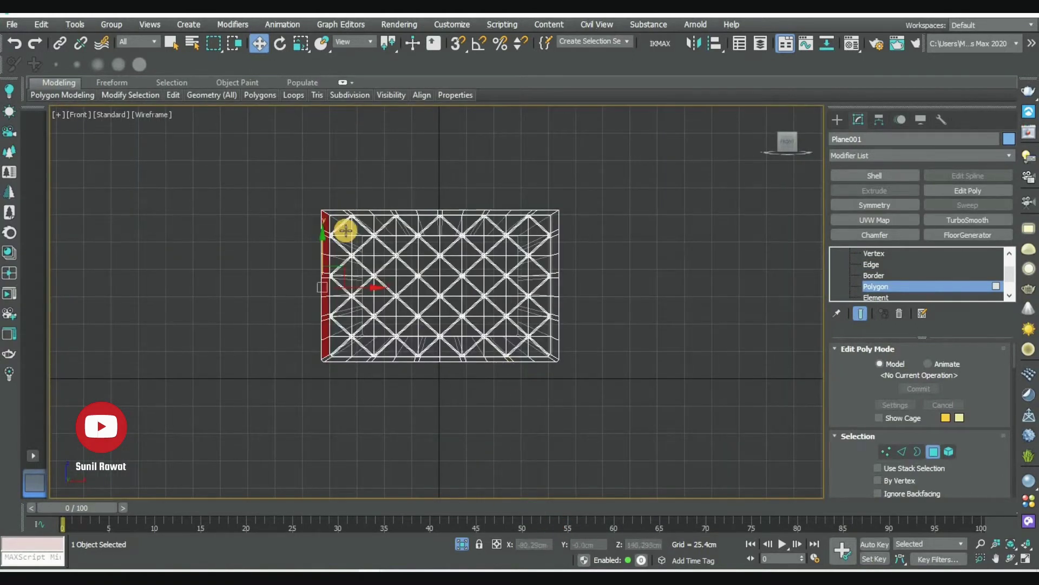
pyautogui.scroll(3, 345, 230)
pyautogui.moveTo(411, 379)
pyautogui.mouseDown(button='middle')
pyautogui.moveTo(459, 411)
pyautogui.moveTo(417, 378)
pyautogui.moveTo(437, 483)
pyautogui.moveTo(444, 372)
pyautogui.mouseUp(button='middle')
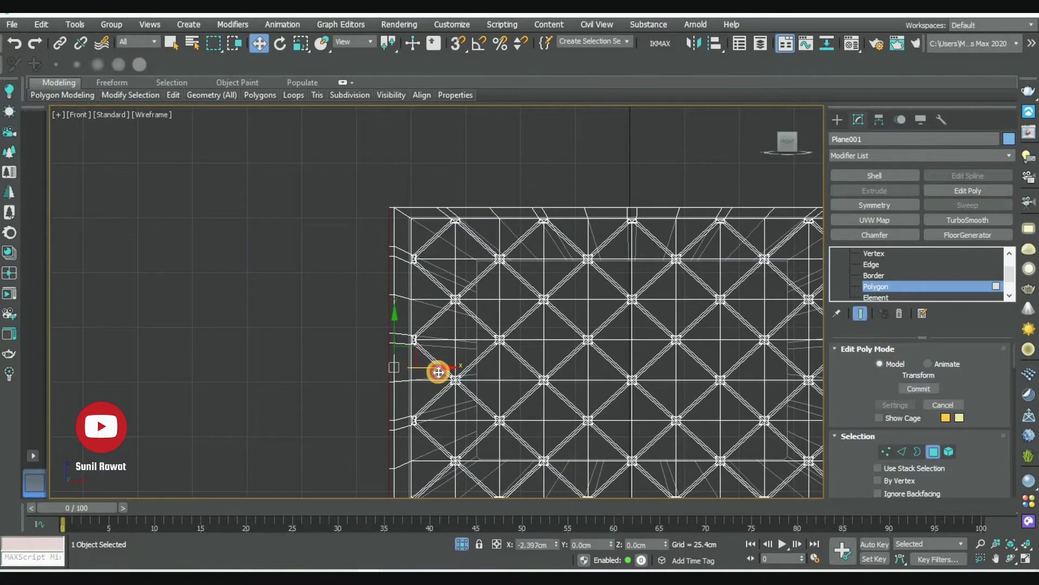
pyautogui.scroll(-3, 440, 373)
pyautogui.scroll(-2, 527, 278)
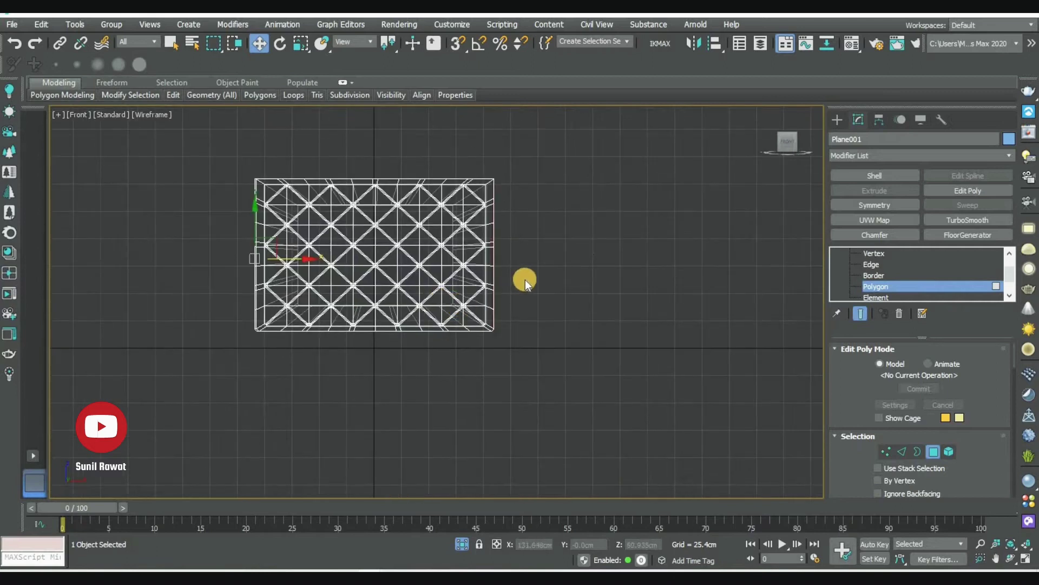
# Return to the four-view layout and orbit to face the selected edge faces
pyautogui.hotkey('alt', 'w')
pyautogui.hotkey('alt', 'w')
pyautogui.scroll(4, 381, 260)
pyautogui.moveTo(380, 260)
pyautogui.keyDown('alt'); pyautogui.mouseDown(button='middle')
pyautogui.moveTo(592, 295)
pyautogui.moveTo(534, 265)
pyautogui.mouseUp(button='middle'); pyautogui.keyUp('alt')
pyautogui.scroll(5, 534, 265)
pyautogui.keyDown('alt'); pyautogui.moveTo(520, 304); pyautogui.dragTo(537, 218, button='middle'); pyautogui.keyUp('alt')
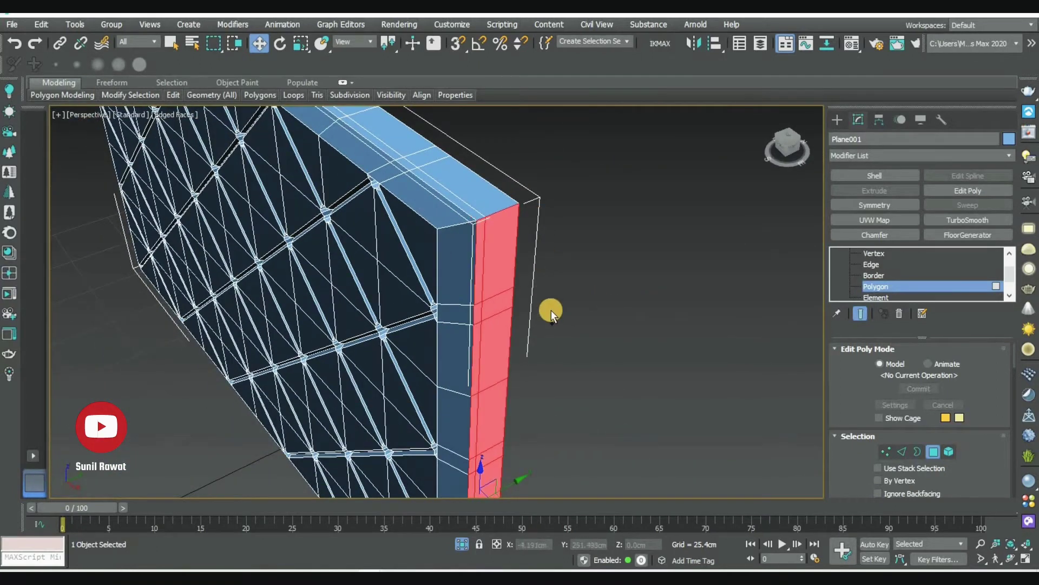
pyautogui.scroll(-5, 550, 314)
pyautogui.moveTo(637, 313)
pyautogui.keyDown('alt'); pyautogui.mouseDown(button='middle')
pyautogui.moveTo(560, 239)
pyautogui.moveTo(457, 221)
pyautogui.moveTo(513, 265)
pyautogui.moveTo(504, 294)
pyautogui.moveTo(485, 262)
pyautogui.mouseUp(button='middle'); pyautogui.keyUp('alt')
pyautogui.scroll(3, 513, 265)
# Extrude the selected side faces by about 1.418 cm
pyautogui.rightClick(481, 260)
pyautogui.click(351, 298)
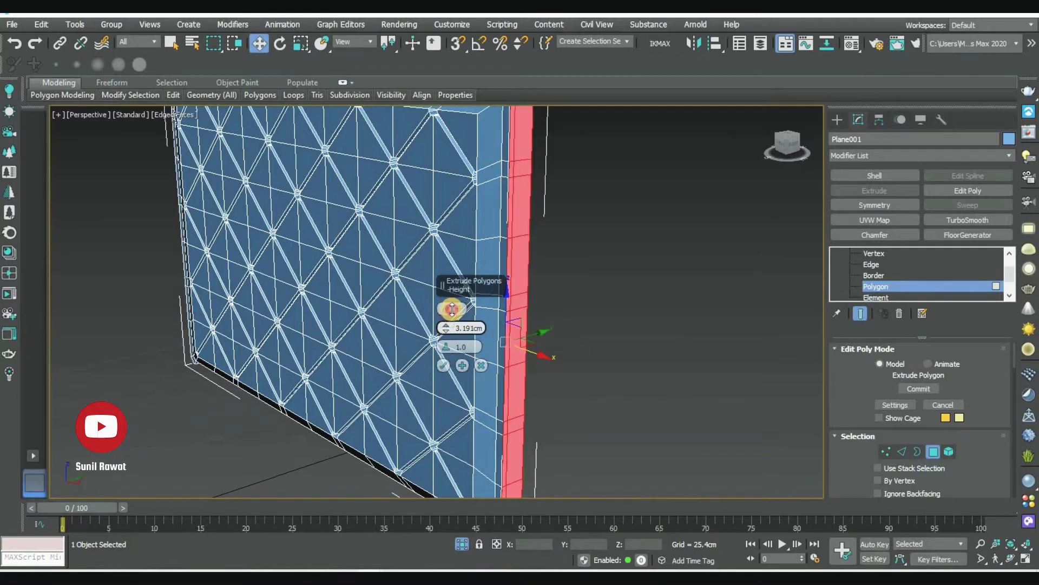
pyautogui.moveTo(366, 338)
pyautogui.keyDown('alt'); pyautogui.mouseDown(button='middle')
pyautogui.moveTo(209, 297)
pyautogui.moveTo(281, 271)
pyautogui.moveTo(281, 355)
pyautogui.moveTo(263, 322)
pyautogui.moveTo(431, 353)
pyautogui.mouseUp(button='middle'); pyautogui.keyUp('alt')
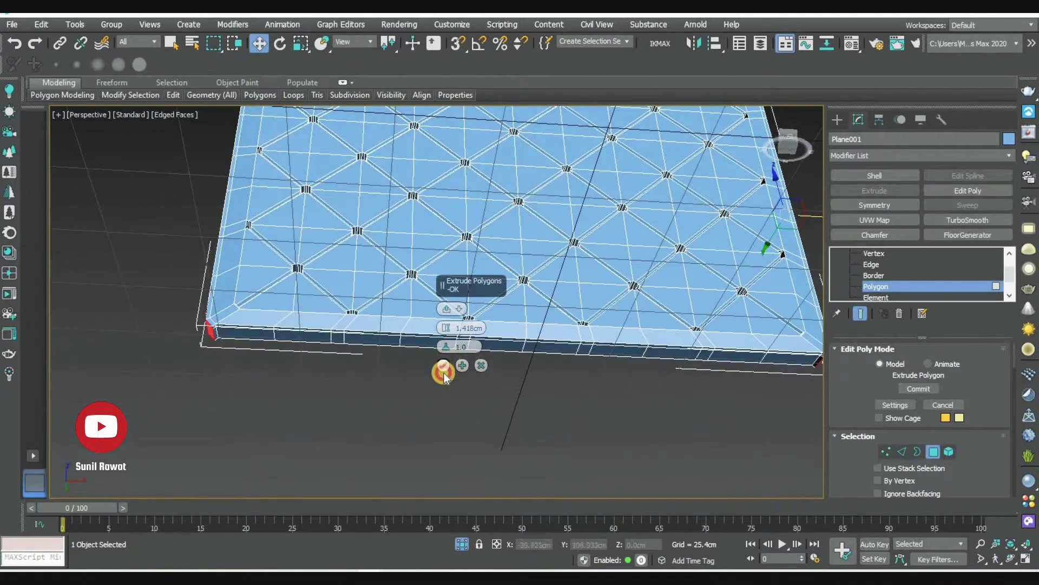
pyautogui.click(885, 287)
# Turn TurboSmooth back on to view the puffy diamond-tufted cushion
pyautogui.scroll(-10, 742, 255)
pyautogui.click(968, 220)
pyautogui.press('F4')
pyautogui.keyDown('alt'); pyautogui.moveTo(613, 260); pyautogui.dragTo(575, 274, button='middle'); pyautogui.keyUp('alt')
pyautogui.scroll(5, 290, 181)
# Reselect the tufted headboard and scale it down: about 93% uniformly, 65% width, reduced height
pyautogui.scroll(-5, 501, 338)
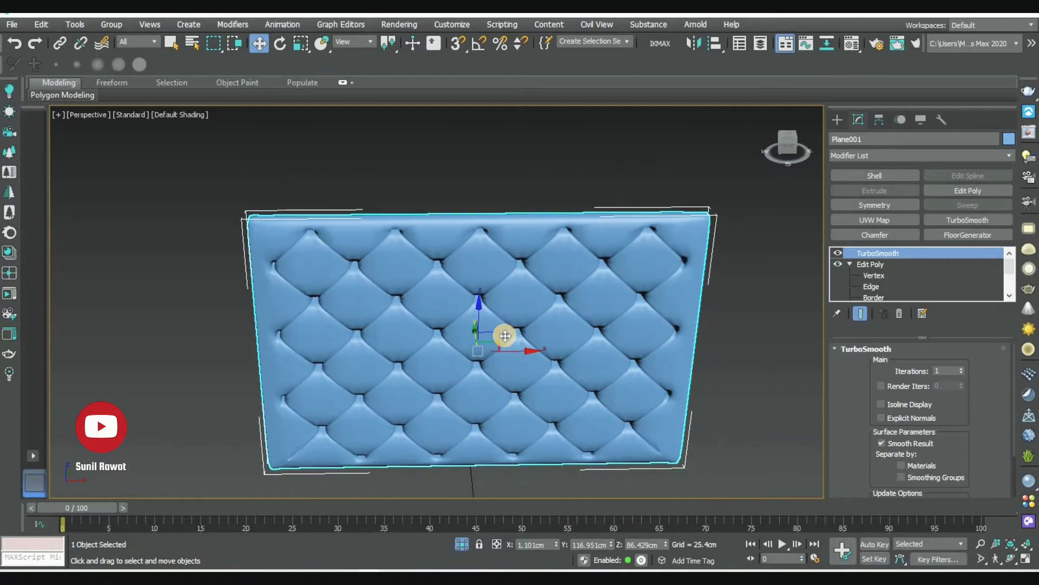
pyautogui.scroll(-2, 637, 339)
pyautogui.click(579, 441)
pyautogui.click(494, 308)
pyautogui.click(462, 544)
pyautogui.click(729, 438)
pyautogui.scroll(-3, 650, 406)
pyautogui.click(575, 377)
pyautogui.press('z')
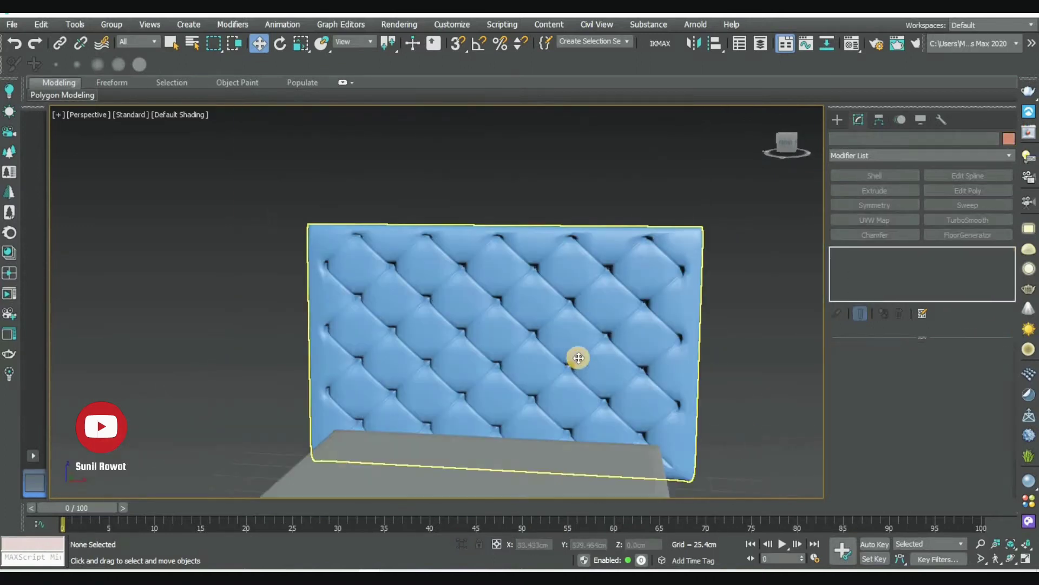
pyautogui.moveTo(505, 343)
pyautogui.mouseDown()
pyautogui.moveTo(499, 279)
pyautogui.moveTo(509, 308)
pyautogui.mouseUp()
pyautogui.moveTo(557, 351); pyautogui.dragTo(535, 359)
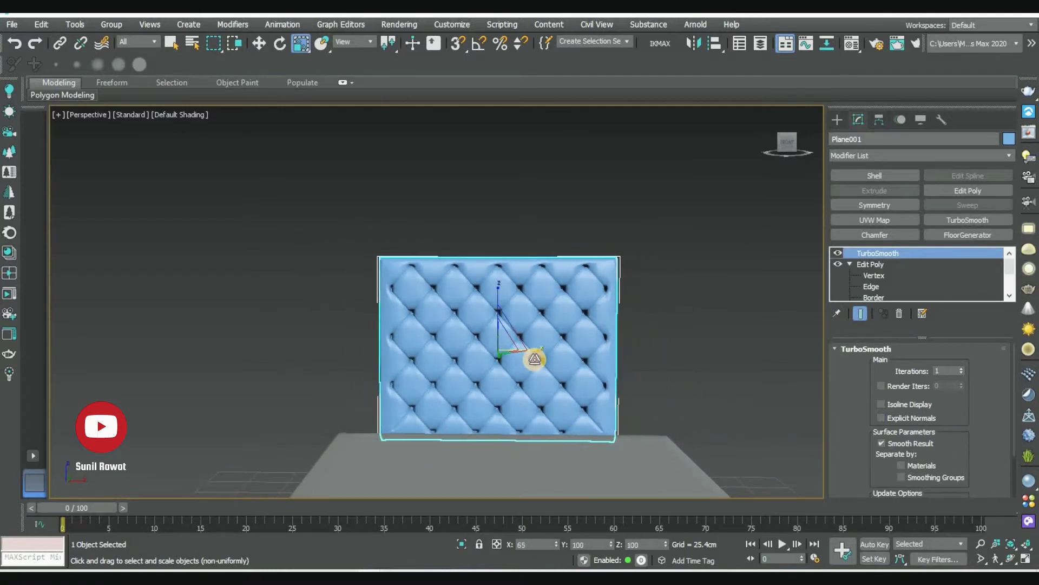
pyautogui.moveTo(498, 301); pyautogui.dragTo(505, 332)
# Lower the headboard in Front view until it meets the bed base
pyautogui.press('f')
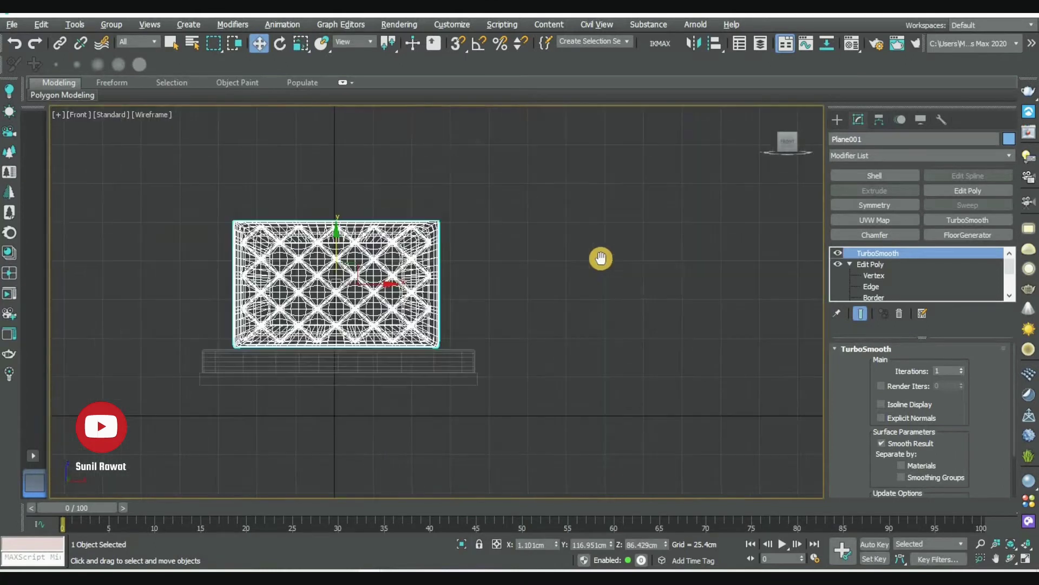
pyautogui.moveTo(413, 220); pyautogui.dragTo(418, 319)
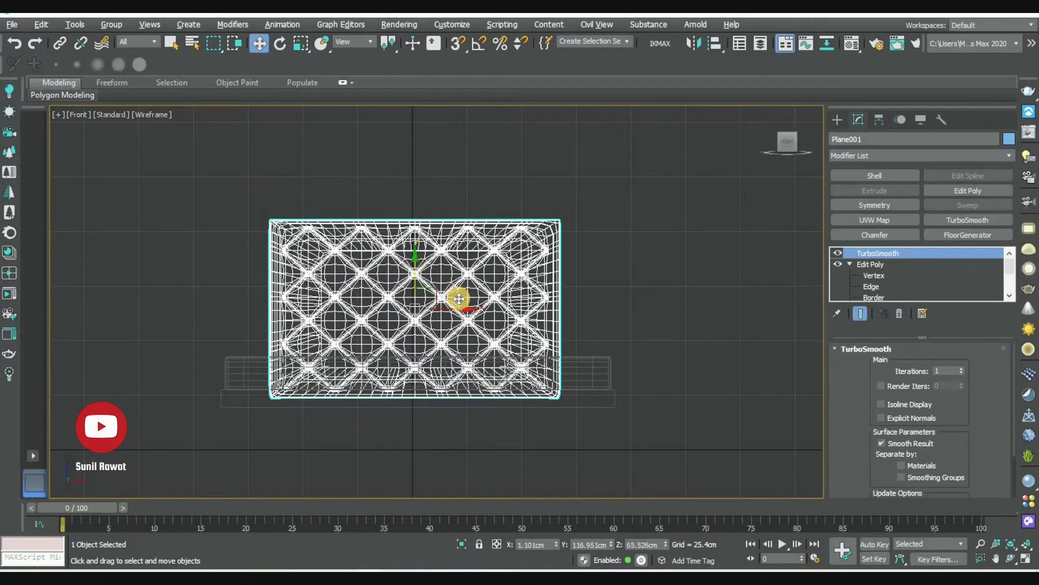
pyautogui.press('p')
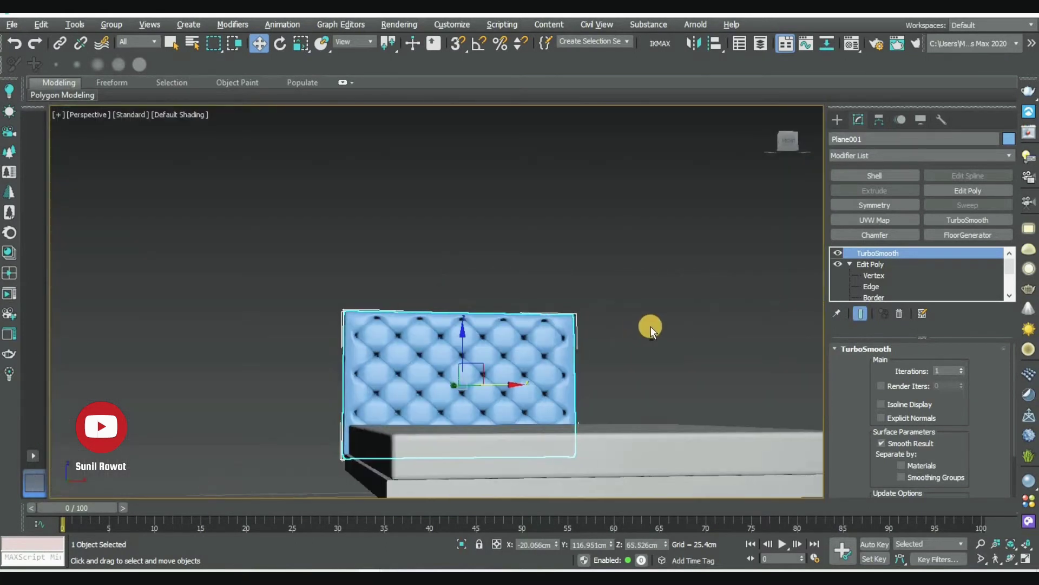
pyautogui.moveTo(462, 333); pyautogui.dragTo(462, 343)
pyautogui.press('f')
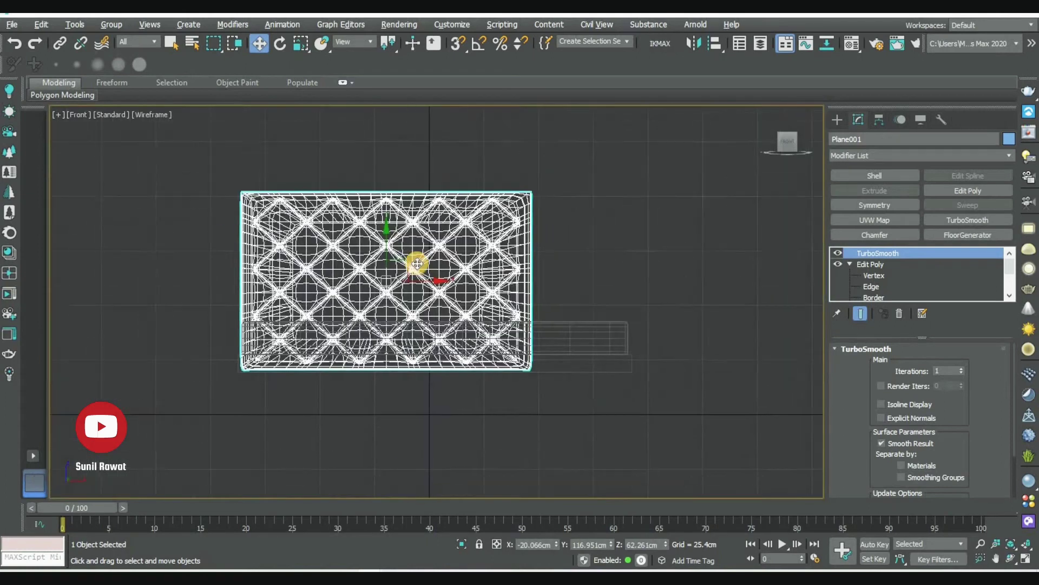
pyautogui.moveTo(390, 213); pyautogui.dragTo(395, 220)
pyautogui.press('p')
pyautogui.moveTo(584, 401)
pyautogui.keyDown('alt'); pyautogui.mouseDown(button='middle')
pyautogui.moveTo(580, 325)
pyautogui.moveTo(487, 274)
pyautogui.moveTo(513, 281)
pyautogui.mouseUp(button='middle'); pyautogui.keyUp('alt')
# Slide the headboard left onto the bed base's back edge, checking it in the Top view
pyautogui.hotkey('alt', 'w')
pyautogui.hotkey('alt', 'w')
pyautogui.press('w')
pyautogui.moveTo(446, 270); pyautogui.dragTo(412, 271)
pyautogui.press('p')
pyautogui.click(650, 275)
pyautogui.scroll(4, 541, 286)
pyautogui.scroll(-4, 542, 286)
pyautogui.keyDown('alt'); pyautogui.moveTo(751, 239); pyautogui.dragTo(758, 273, button='middle'); pyautogui.keyUp('alt')
pyautogui.click(340, 210)
pyautogui.hotkey('alt', 'w')
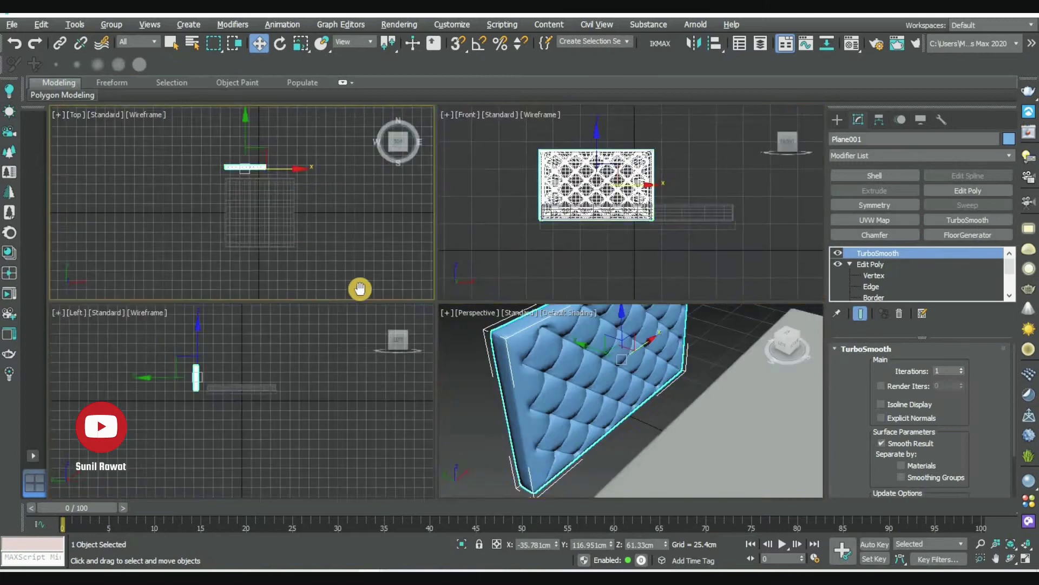
pyautogui.hotkey('alt', 'w')
pyautogui.scroll(5, 517, 171)
pyautogui.moveTo(568, 266); pyautogui.dragTo(463, 211, button='middle')
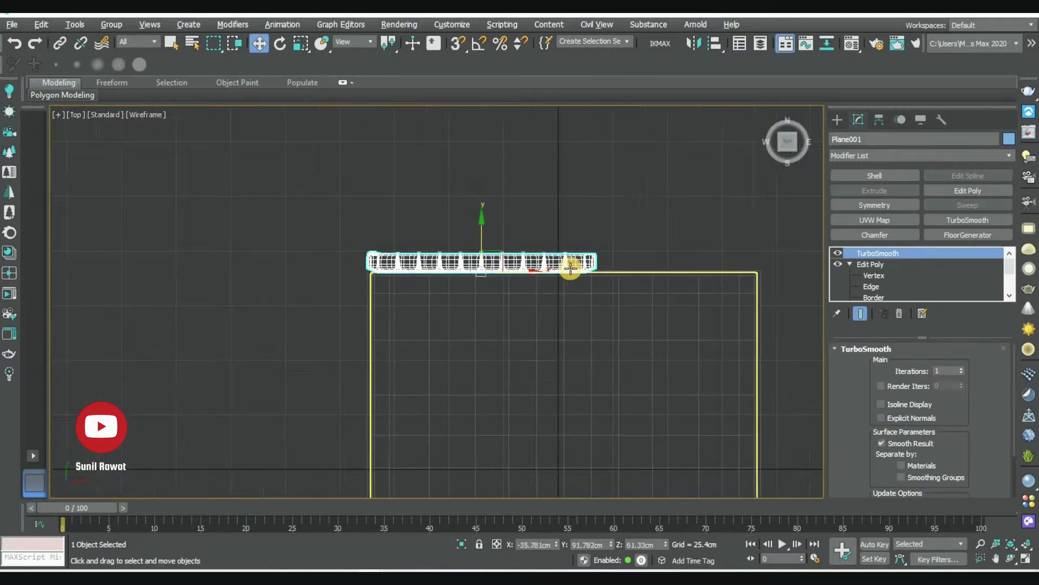
# Add a Symmetry modifier below TurboSmooth with the mirror axis set to X
pyautogui.click(884, 206)
pyautogui.moveTo(868, 255); pyautogui.dragTo(853, 256)
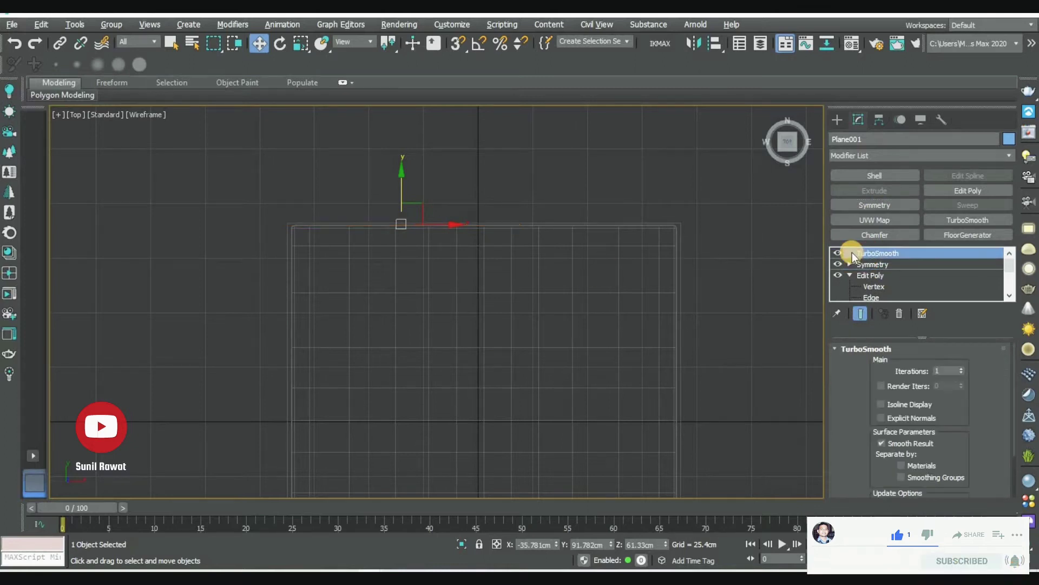
pyautogui.click(882, 422)
pyautogui.click(888, 386)
pyautogui.click(894, 410)
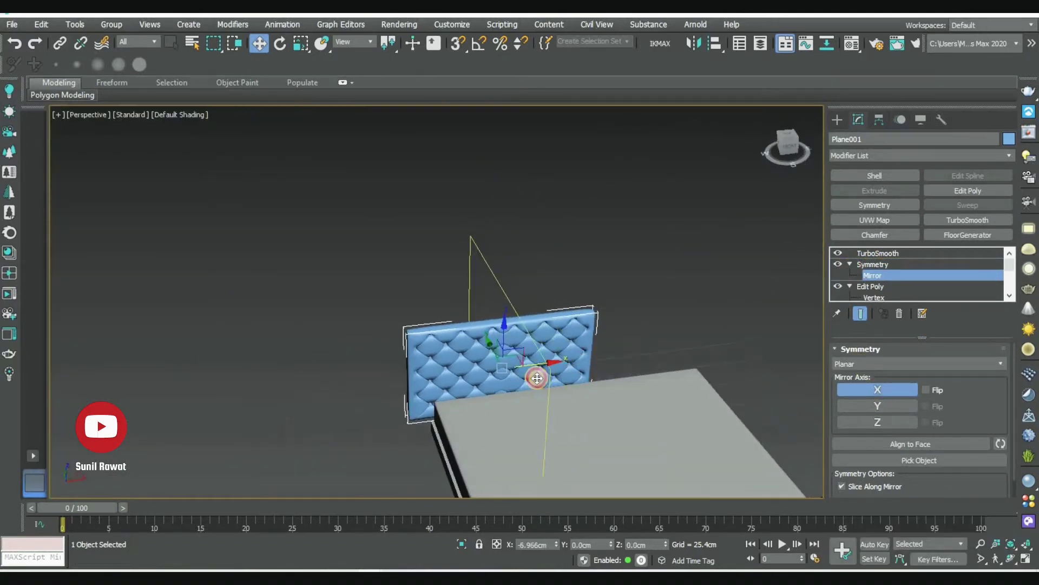
# Move the Symmetry mirror plane along X across the headboard
pyautogui.keyDown('alt'); pyautogui.moveTo(537, 378); pyautogui.dragTo(501, 367, button='middle'); pyautogui.keyUp('alt')
pyautogui.scroll(5, 549, 330)
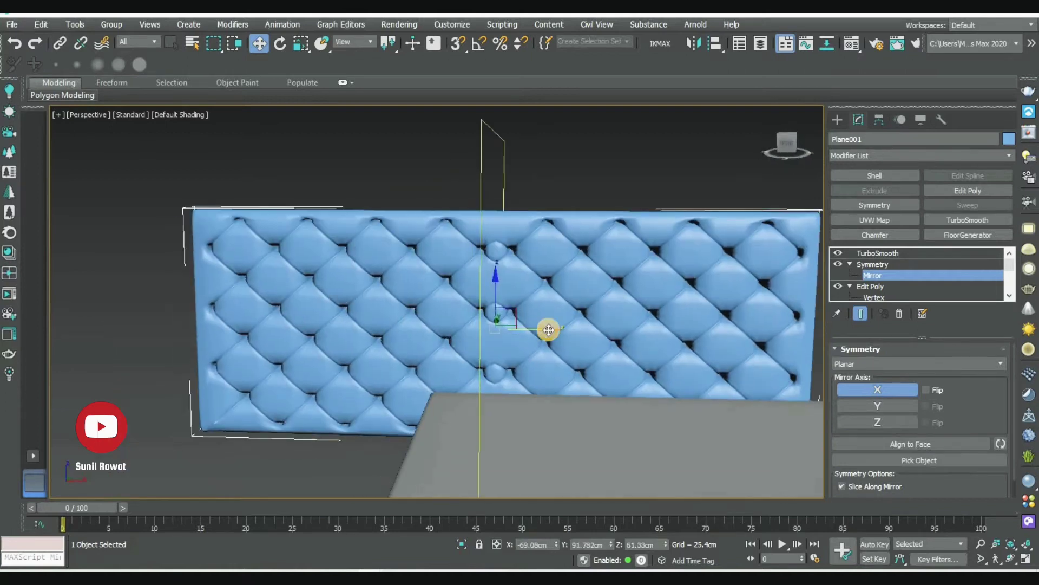
pyautogui.moveTo(548, 329); pyautogui.dragTo(553, 335)
pyautogui.scroll(-5, 553, 341)
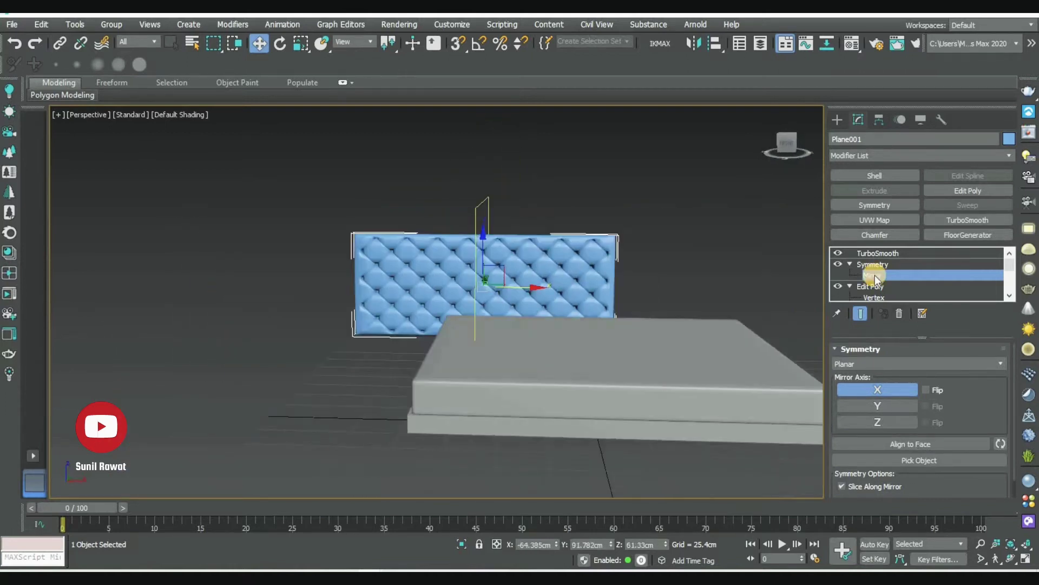
pyautogui.moveTo(573, 290)
pyautogui.mouseDown()
pyautogui.moveTo(668, 290)
pyautogui.moveTo(687, 309)
pyautogui.mouseUp()
pyautogui.hotkey('alt', 'w')
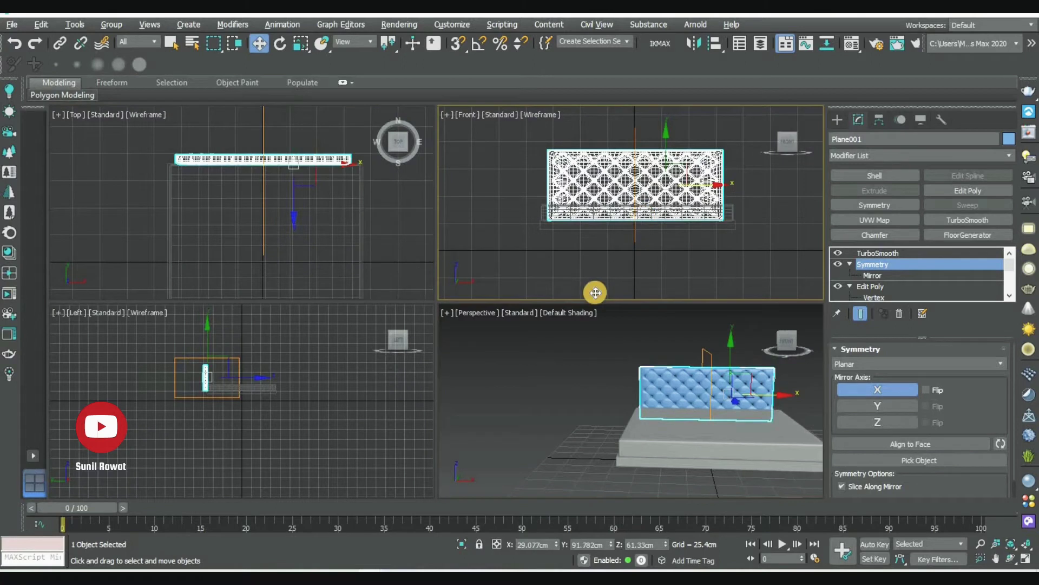
pyautogui.hotkey('alt', 'w')
pyautogui.scroll(2, 469, 295)
pyautogui.press('F4')
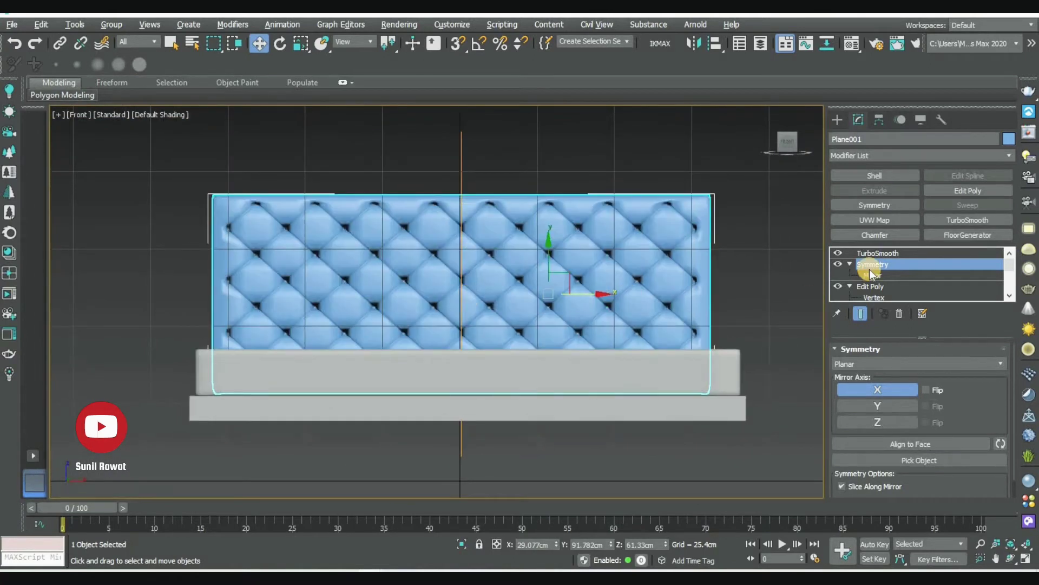
# Slide the mirror plane to the headboard's centre in Front view to widen it
pyautogui.click(872, 274)
pyautogui.moveTo(585, 294); pyautogui.dragTo(494, 295)
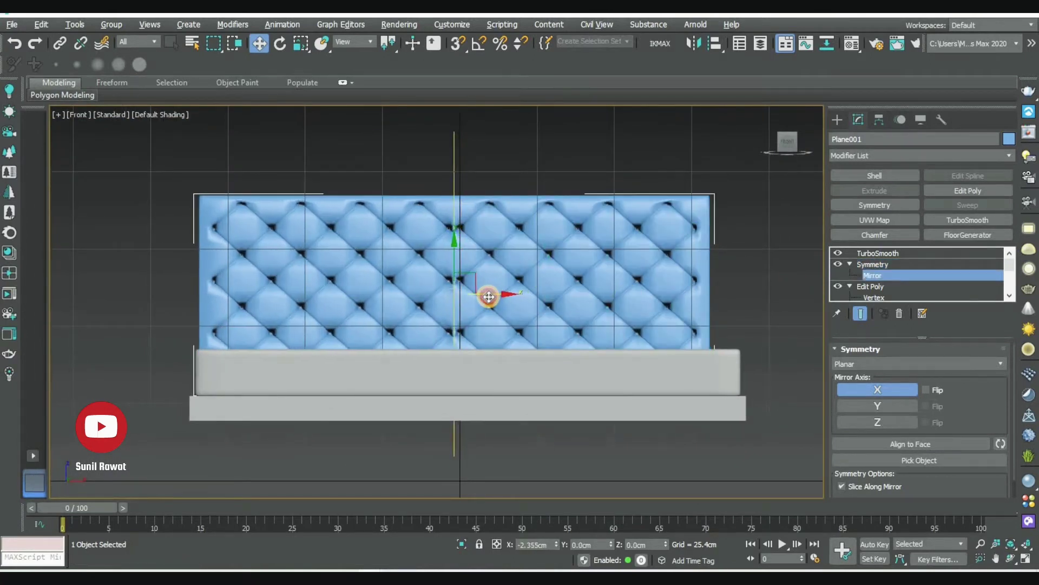
pyautogui.click(872, 264)
pyautogui.moveTo(601, 297); pyautogui.dragTo(611, 297)
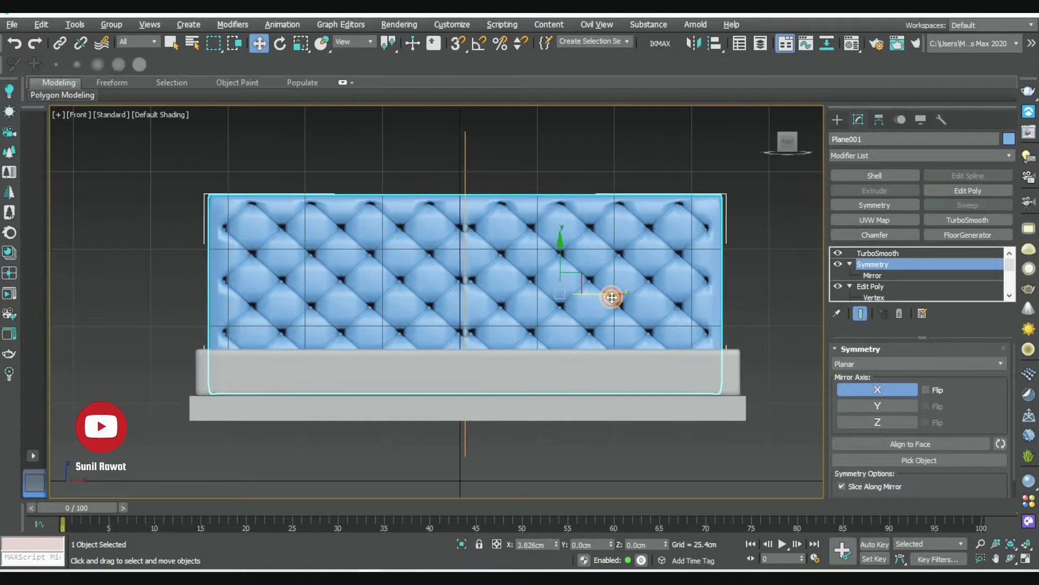
pyautogui.click(872, 275)
pyautogui.moveTo(506, 301)
pyautogui.mouseDown()
pyautogui.moveTo(492, 300)
pyautogui.moveTo(504, 302)
pyautogui.moveTo(515, 340)
pyautogui.mouseUp()
pyautogui.scroll(5, 507, 306)
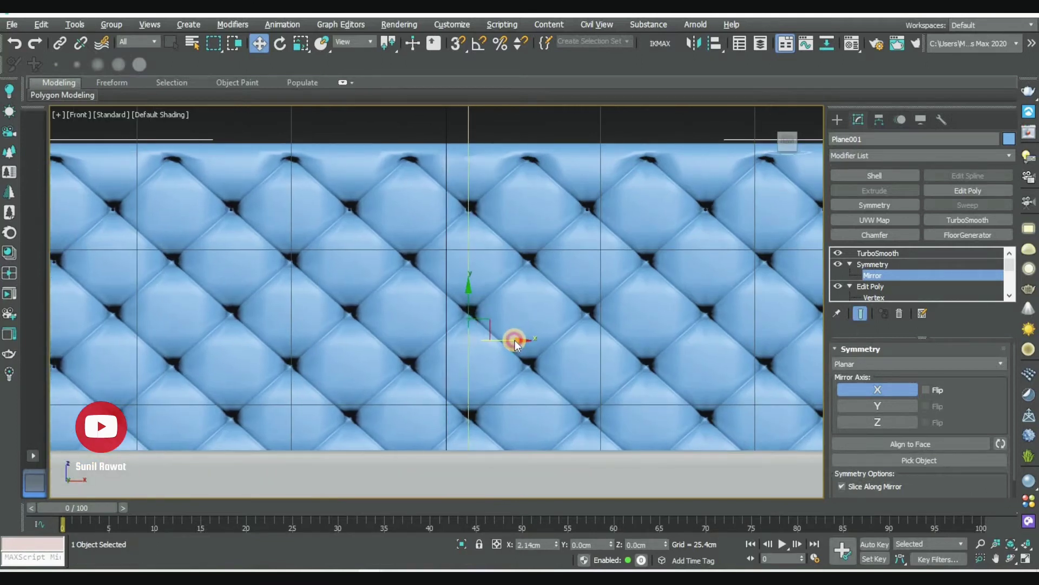
pyautogui.click(873, 264)
# Scale the headboard up in Front view to span the bed's width
pyautogui.scroll(-5, 554, 406)
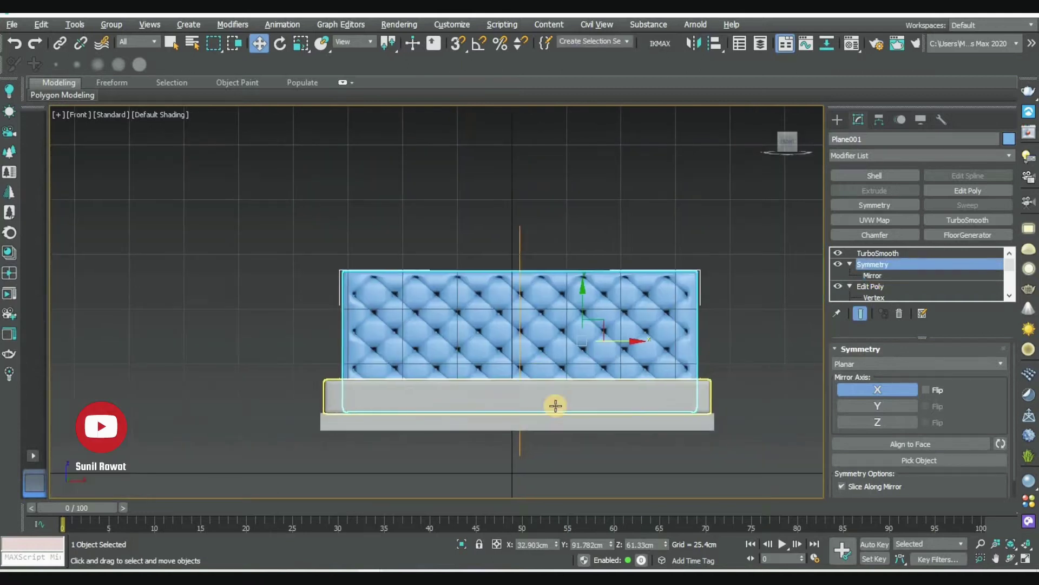
pyautogui.hotkey('alt', 'w')
pyautogui.click(675, 453)
pyautogui.hotkey('alt', 'w')
pyautogui.click(609, 308)
pyautogui.keyDown('alt'); pyautogui.moveTo(609, 308); pyautogui.dragTo(613, 333, button='middle'); pyautogui.keyUp('alt')
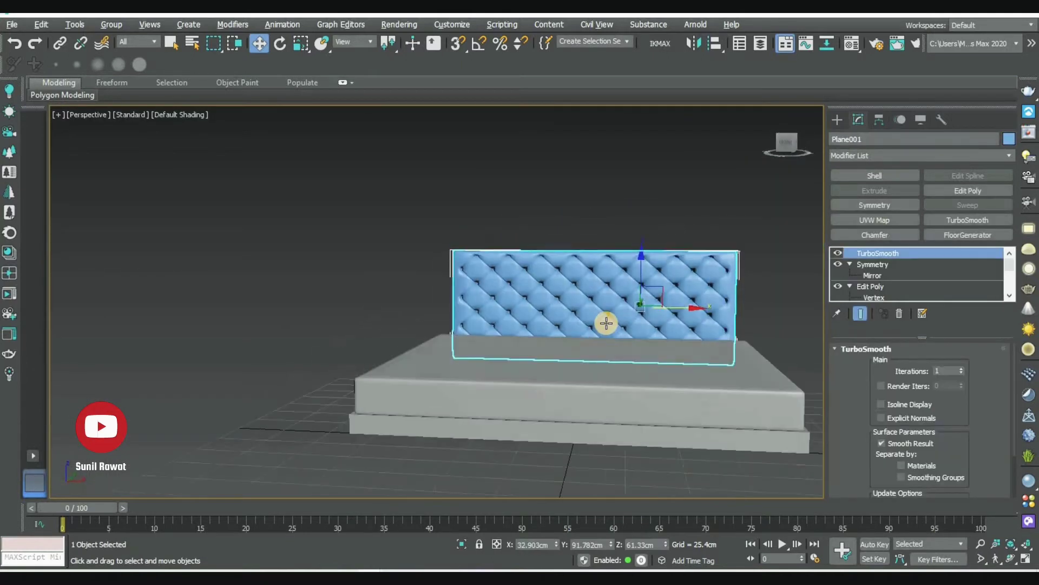
pyautogui.press('f')
pyautogui.moveTo(550, 314); pyautogui.dragTo(543, 254)
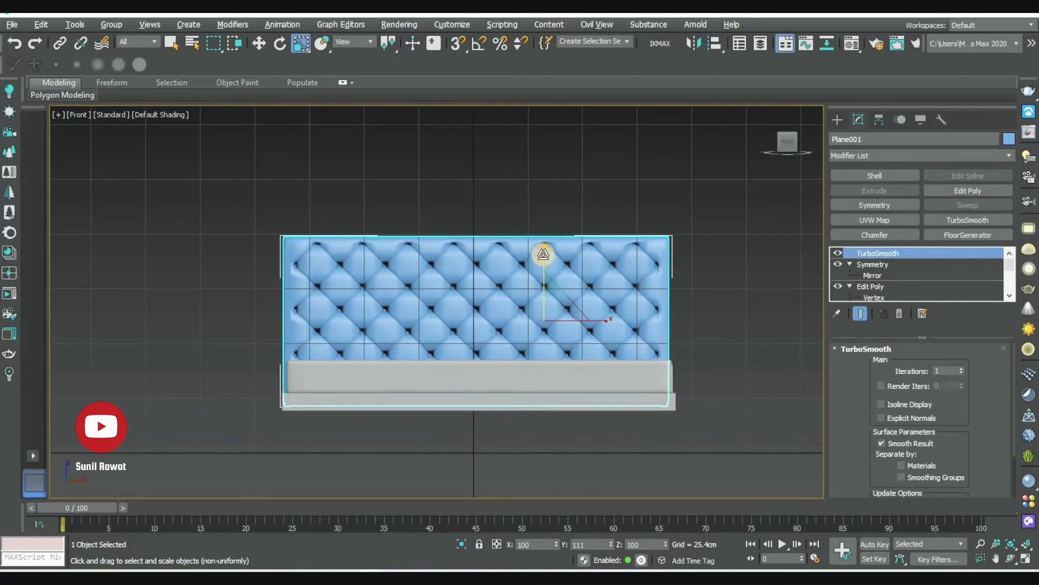
# Orbit the perspective view to inspect the whole bed with its enlarged headboard
pyautogui.click(671, 476)
pyautogui.press('p')
pyautogui.moveTo(696, 418)
pyautogui.keyDown('alt'); pyautogui.mouseDown(button='middle')
pyautogui.moveTo(534, 376)
pyautogui.moveTo(615, 462)
pyautogui.mouseUp(button='middle'); pyautogui.keyUp('alt')
pyautogui.scroll(2, 559, 372)
pyautogui.click(543, 396)
pyautogui.click(614, 464)
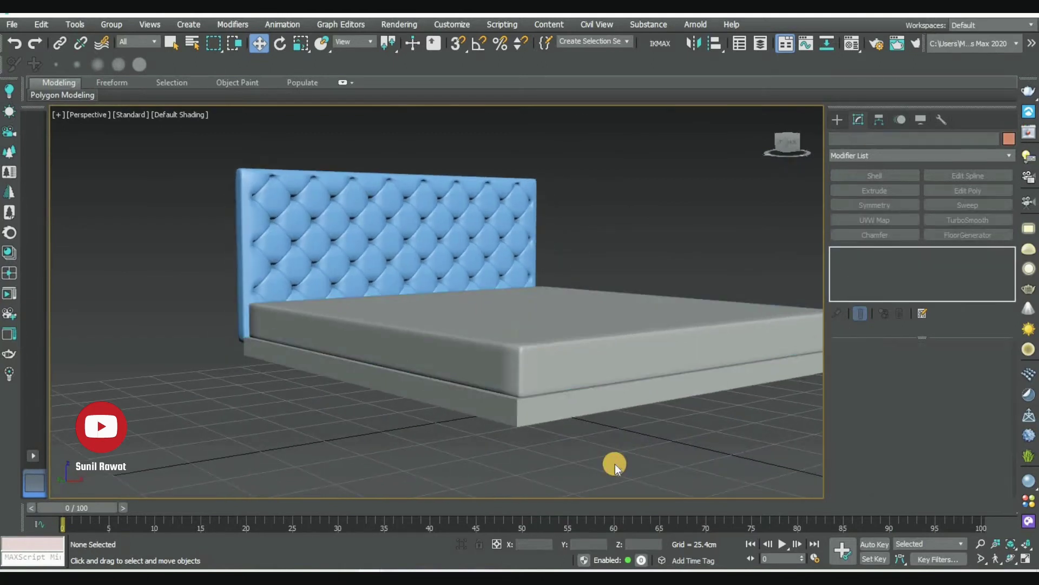
# On Box001, pull the bottom polygon down in Z to deepen the bed base
pyautogui.click(485, 407)
pyautogui.click(937, 452)
pyautogui.keyDown('alt'); pyautogui.moveTo(574, 400); pyautogui.dragTo(586, 406, button='middle'); pyautogui.keyUp('alt')
pyautogui.click(538, 370)
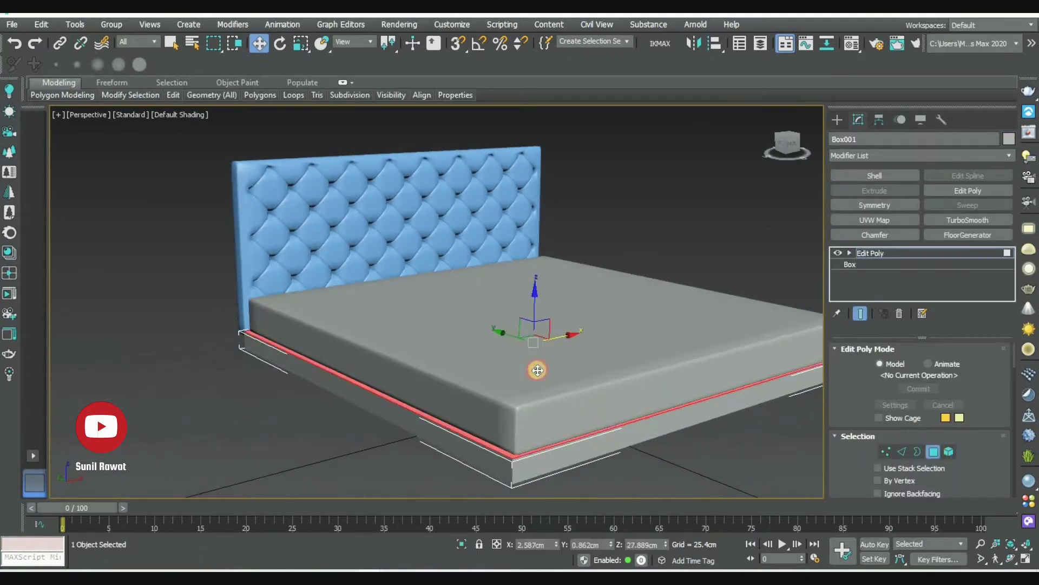
pyautogui.keyDown('alt'); pyautogui.moveTo(597, 449); pyautogui.dragTo(589, 385, button='middle'); pyautogui.keyUp('alt')
pyautogui.click(541, 297)
pyautogui.moveTo(540, 297)
pyautogui.keyDown('alt'); pyautogui.mouseDown(button='middle')
pyautogui.moveTo(608, 355)
pyautogui.moveTo(639, 412)
pyautogui.mouseUp(button='middle'); pyautogui.keyUp('alt')
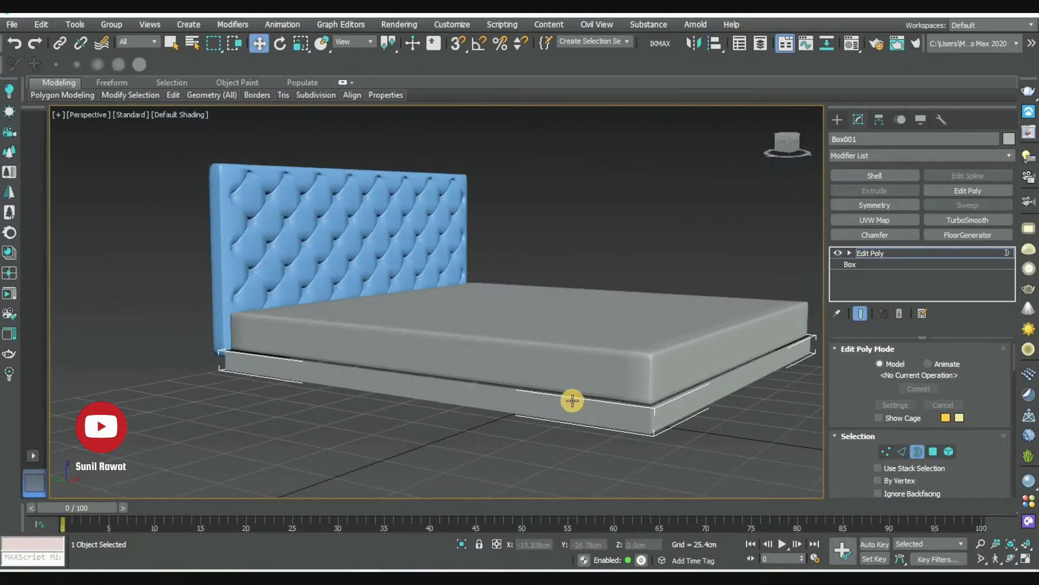
pyautogui.moveTo(538, 315); pyautogui.dragTo(535, 334)
# Show edges over shading and orbit to look down on the bed base
pyautogui.moveTo(537, 335)
pyautogui.keyDown('alt'); pyautogui.mouseDown(button='middle')
pyautogui.moveTo(669, 360)
pyautogui.moveTo(553, 390)
pyautogui.moveTo(536, 376)
pyautogui.moveTo(754, 390)
pyautogui.mouseUp(button='middle'); pyautogui.keyUp('alt')
pyautogui.press('F4')
pyautogui.scroll(3, 553, 390)
pyautogui.press('F4')
pyautogui.scroll(-3, 543, 374)
pyautogui.scroll(3, 543, 373)
pyautogui.scroll(3, 610, 359)
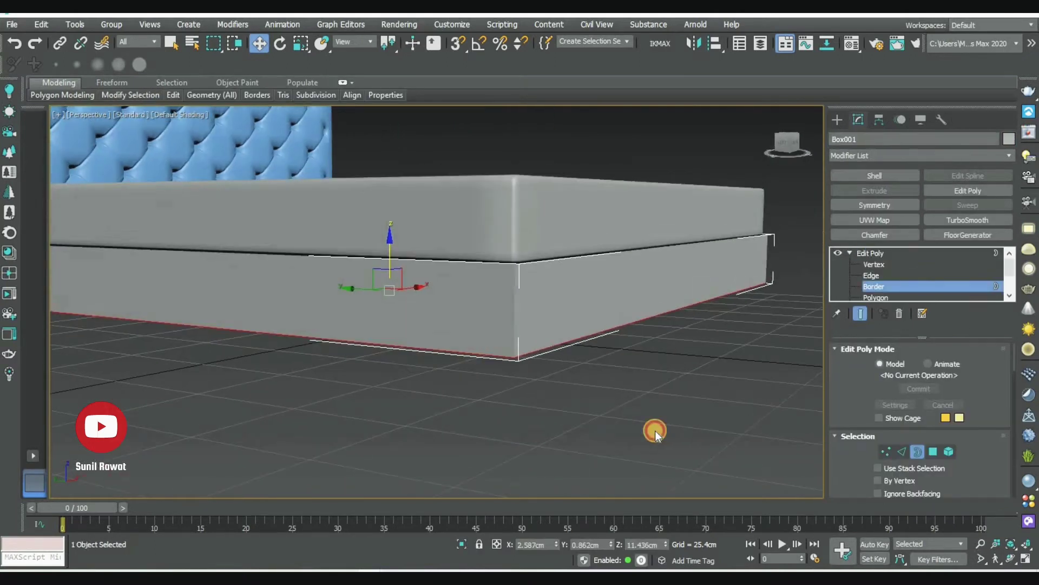
pyautogui.click(655, 430)
pyautogui.press('F4')
pyautogui.keyDown('alt'); pyautogui.moveTo(578, 366); pyautogui.dragTo(596, 406, button='middle'); pyautogui.keyUp('alt')
pyautogui.moveTo(574, 425)
pyautogui.mouseDown(button='middle')
pyautogui.moveTo(557, 390)
pyautogui.moveTo(381, 361)
pyautogui.mouseUp(button='middle')
# Connect the base's side edges with 2 segments and pinch 52
pyautogui.click(498, 417)
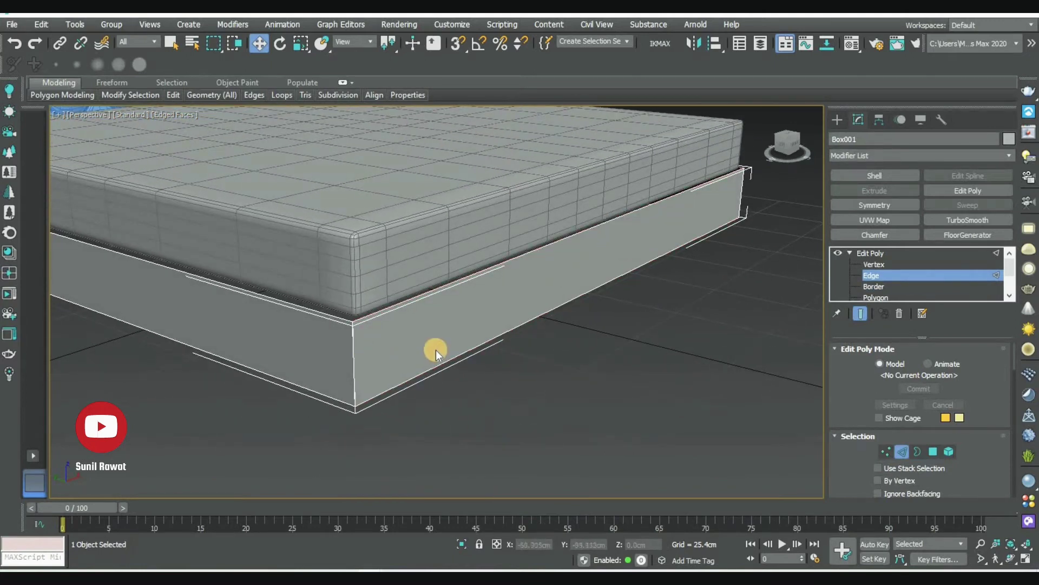
pyautogui.scroll(-5, 432, 353)
pyautogui.scroll(4, 429, 341)
pyautogui.scroll(-1, 394, 329)
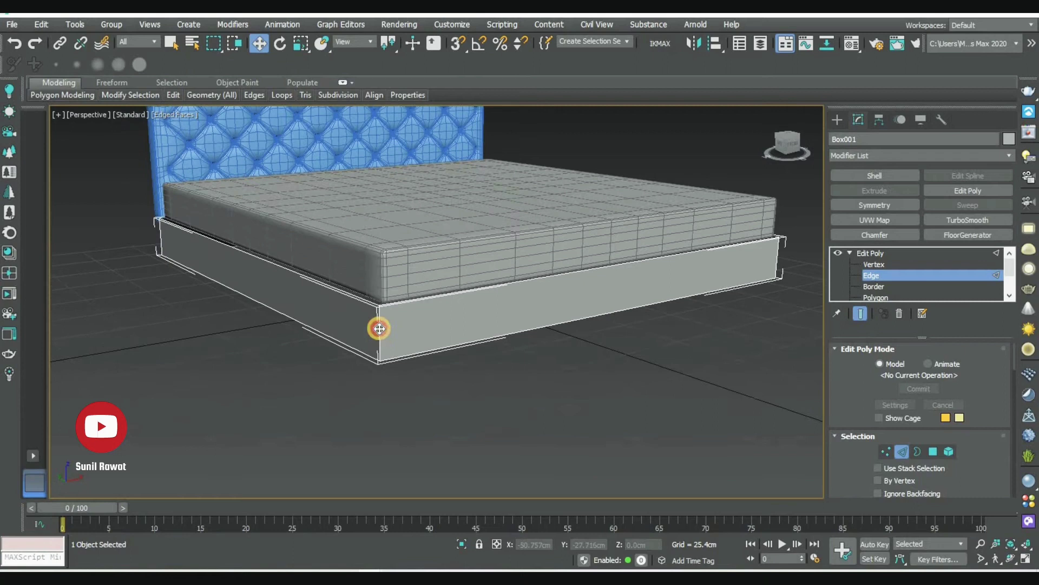
pyautogui.rightClick(581, 307)
pyautogui.click(460, 363)
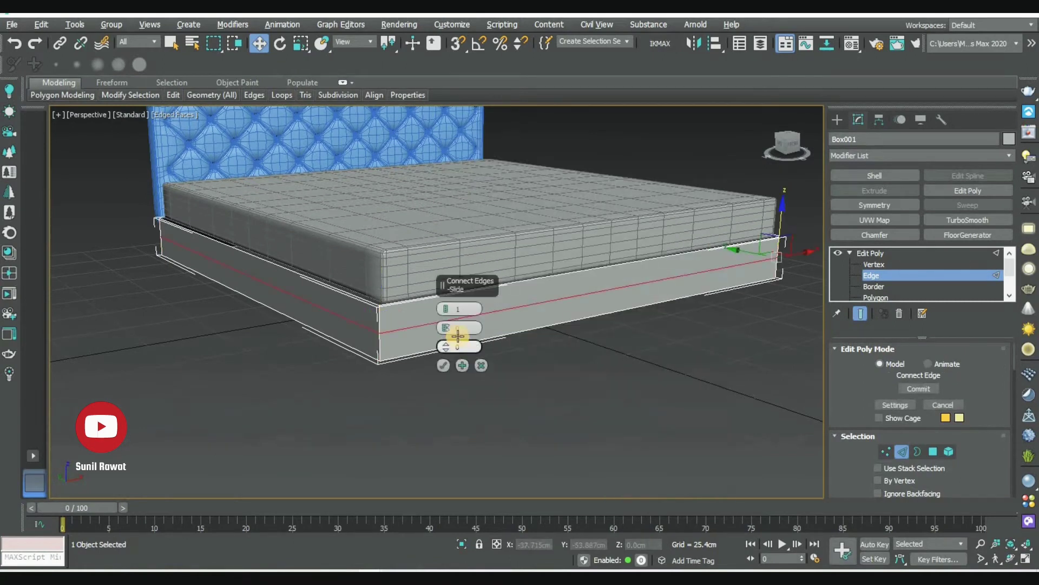
pyautogui.click(454, 366)
pyautogui.keyDown('alt'); pyautogui.moveTo(503, 355); pyautogui.dragTo(833, 407, button='middle'); pyautogui.keyUp('alt')
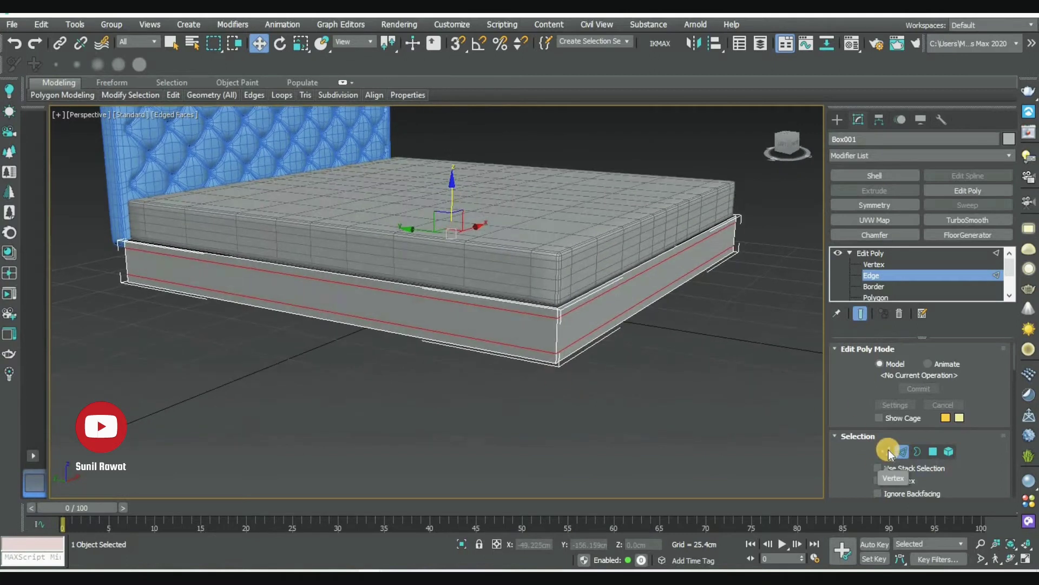
pyautogui.click(675, 320)
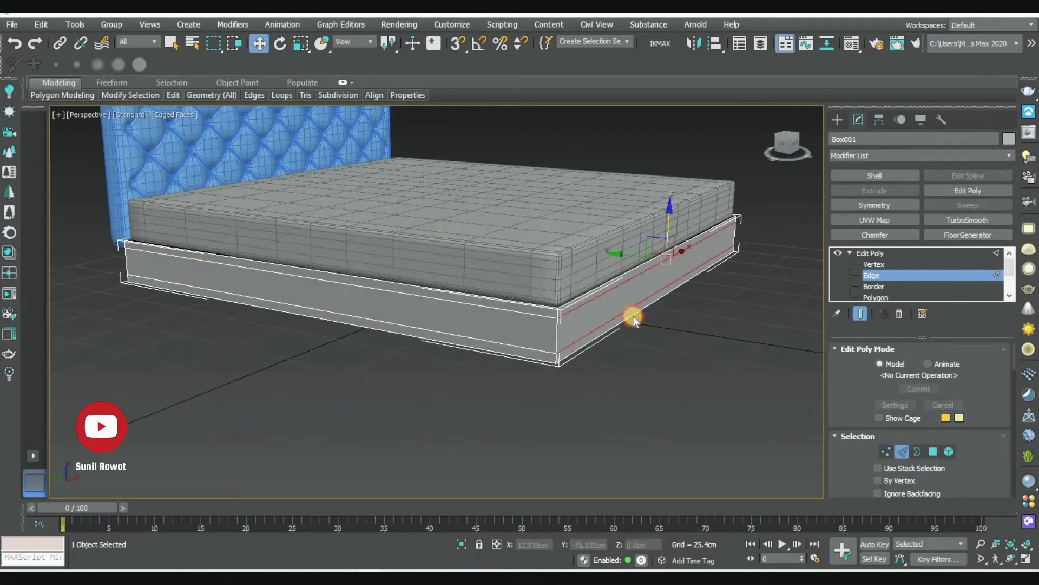
# Maximize the Top view and zoom in close to the bed base's corner
pyautogui.hotkey('alt', 'w')
pyautogui.click(389, 194)
pyautogui.hotkey('alt', 'w')
pyautogui.scroll(3, 496, 248)
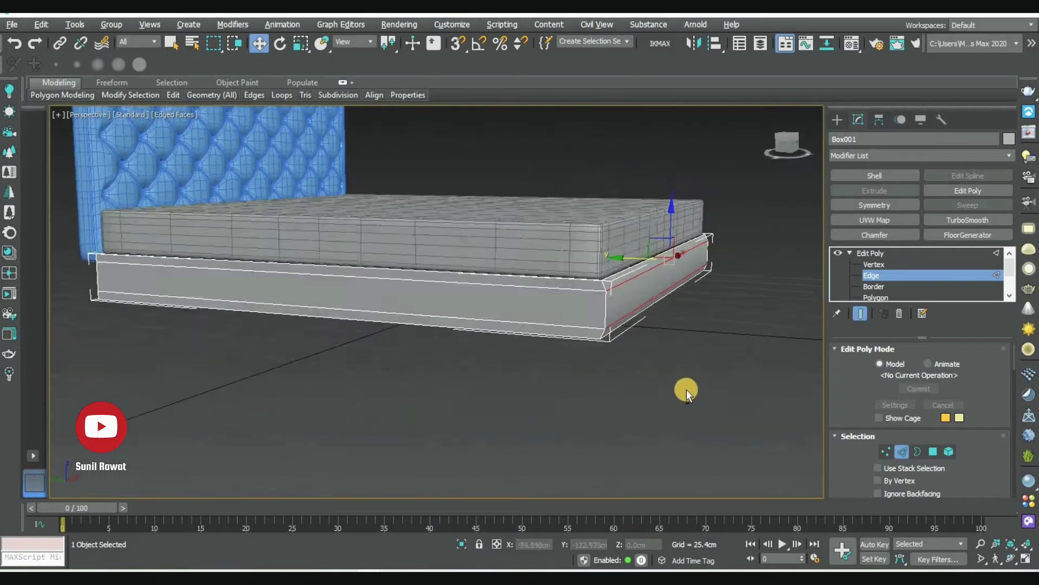
pyautogui.scroll(5, 687, 387)
pyautogui.moveTo(638, 241); pyautogui.dragTo(642, 242)
pyautogui.moveTo(696, 324)
pyautogui.keyDown('alt'); pyautogui.mouseDown(button='middle')
pyautogui.moveTo(353, 271)
pyautogui.moveTo(509, 249)
pyautogui.moveTo(536, 366)
pyautogui.moveTo(476, 330)
pyautogui.moveTo(420, 322)
pyautogui.moveTo(633, 282)
pyautogui.mouseUp(button='middle'); pyautogui.keyUp('alt')
pyautogui.scroll(-1, 634, 281)
pyautogui.scroll(-5, 475, 318)
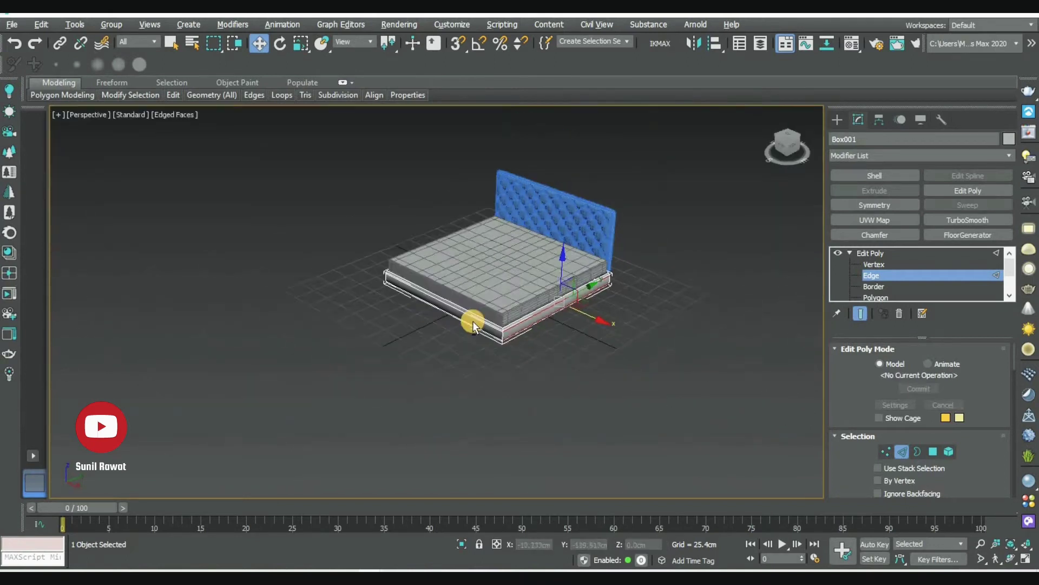
pyautogui.scroll(5, 456, 381)
# Select an edge on the base's front and orbit to reveal its side face
pyautogui.click(455, 384)
pyautogui.scroll(-2, 378, 287)
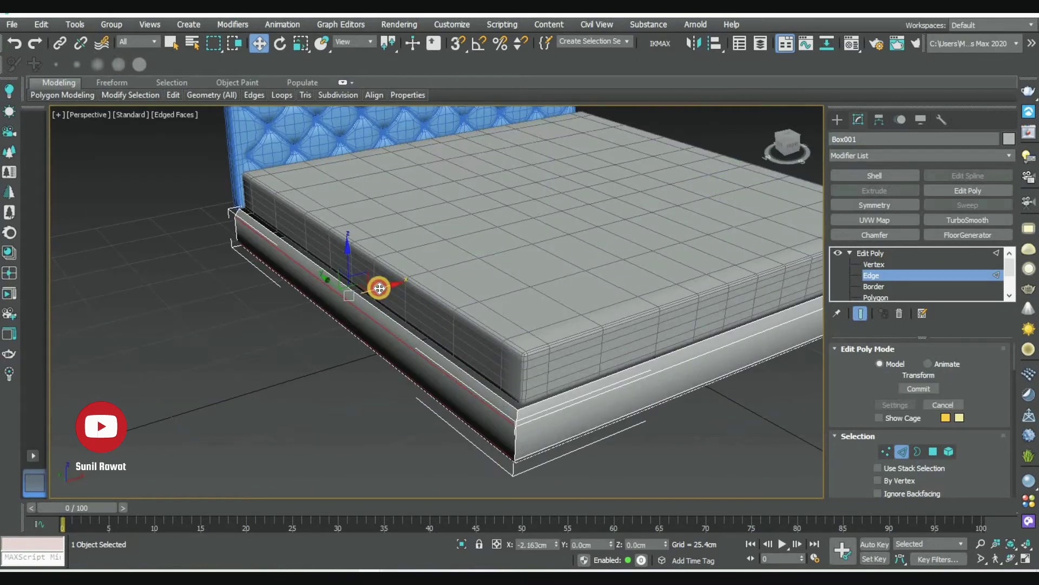
pyautogui.scroll(-4, 462, 348)
pyautogui.keyDown('alt'); pyautogui.moveTo(462, 348); pyautogui.dragTo(290, 355, button='middle'); pyautogui.keyUp('alt')
pyautogui.scroll(8, 390, 335)
pyautogui.moveTo(391, 336)
pyautogui.keyDown('alt'); pyautogui.mouseDown(button='middle')
pyautogui.moveTo(362, 317)
pyautogui.moveTo(425, 336)
pyautogui.mouseUp(button='middle'); pyautogui.keyUp('alt')
pyautogui.scroll(-5, 429, 341)
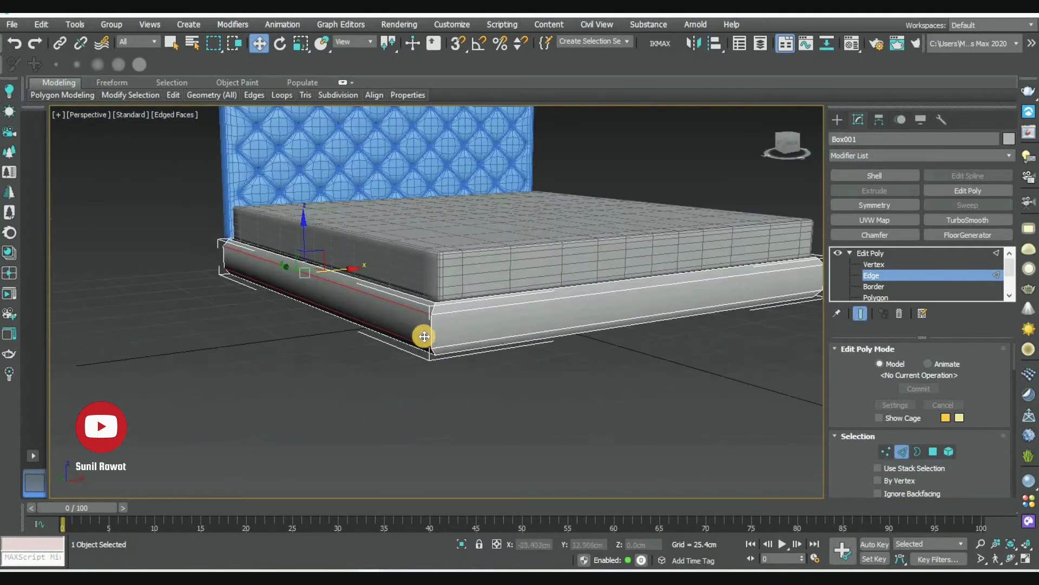
pyautogui.scroll(6, 424, 336)
pyautogui.keyDown('alt'); pyautogui.moveTo(449, 299); pyautogui.dragTo(623, 351, button='middle'); pyautogui.keyUp('alt')
pyautogui.press('F4')
pyautogui.press('F4')
pyautogui.scroll(2, 534, 308)
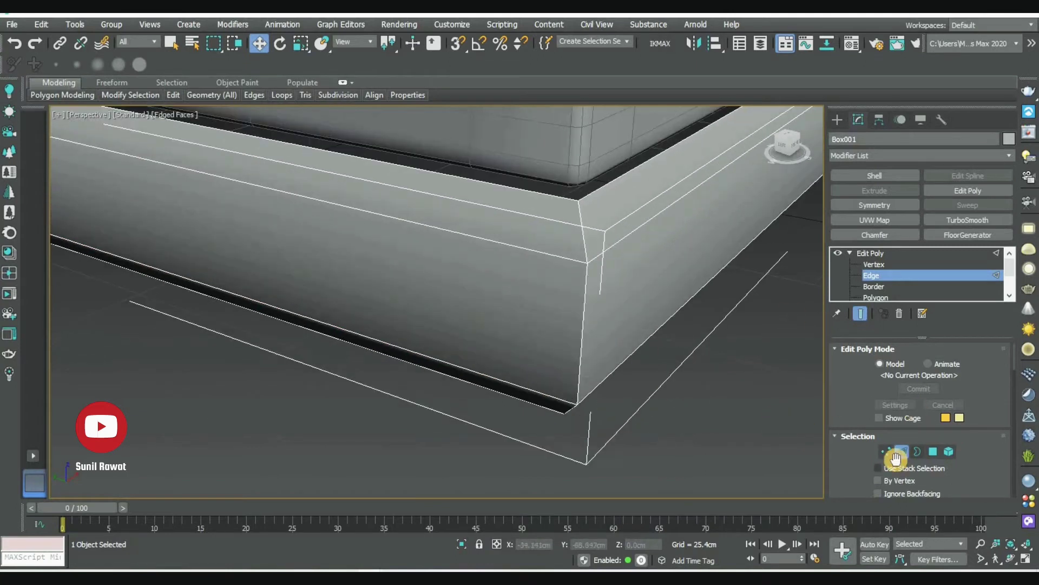
# Extrude the base's edge loop into a groove, Height 0.3cm and Width about 0.66cm, then add TurboSmooth
pyautogui.doubleClick(613, 241)
pyautogui.keyDown('alt'); pyautogui.moveTo(673, 332); pyautogui.dragTo(661, 336, button='middle'); pyautogui.keyUp('alt')
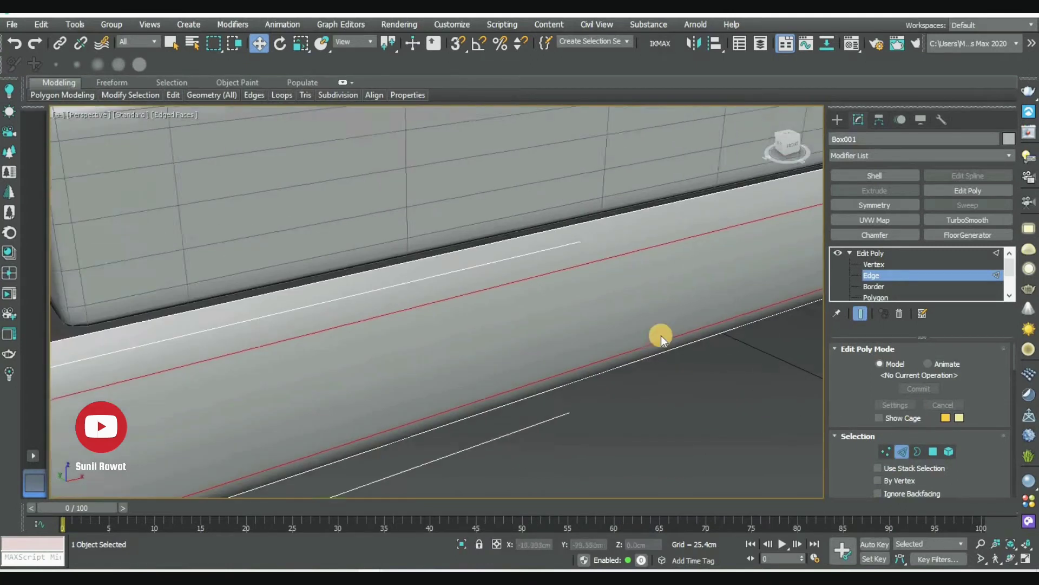
pyautogui.rightClick(631, 295)
pyautogui.click(493, 364)
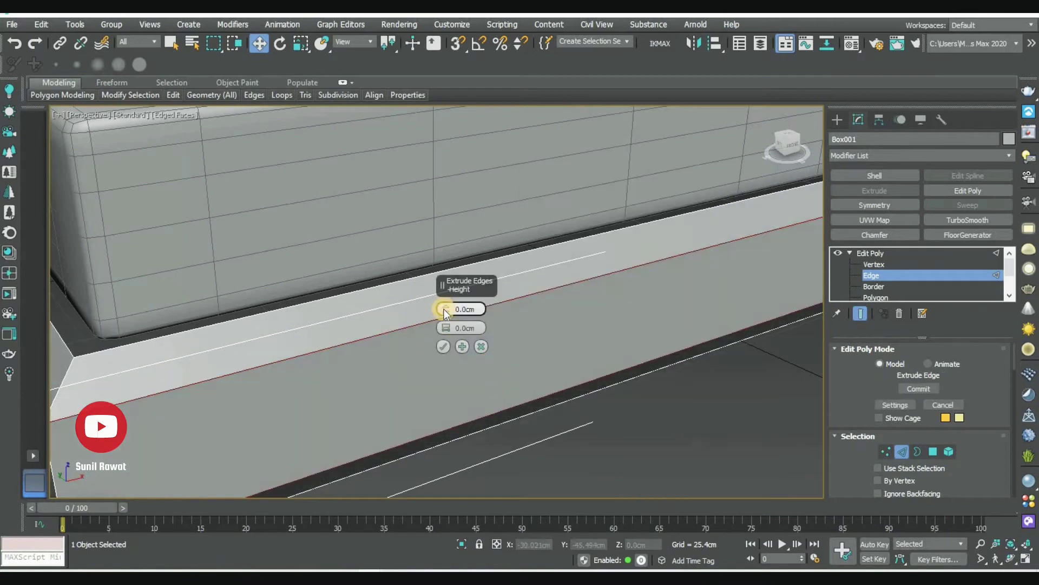
pyautogui.moveTo(445, 327)
pyautogui.mouseDown()
pyautogui.moveTo(448, 308)
pyautogui.moveTo(445, 341)
pyautogui.mouseUp()
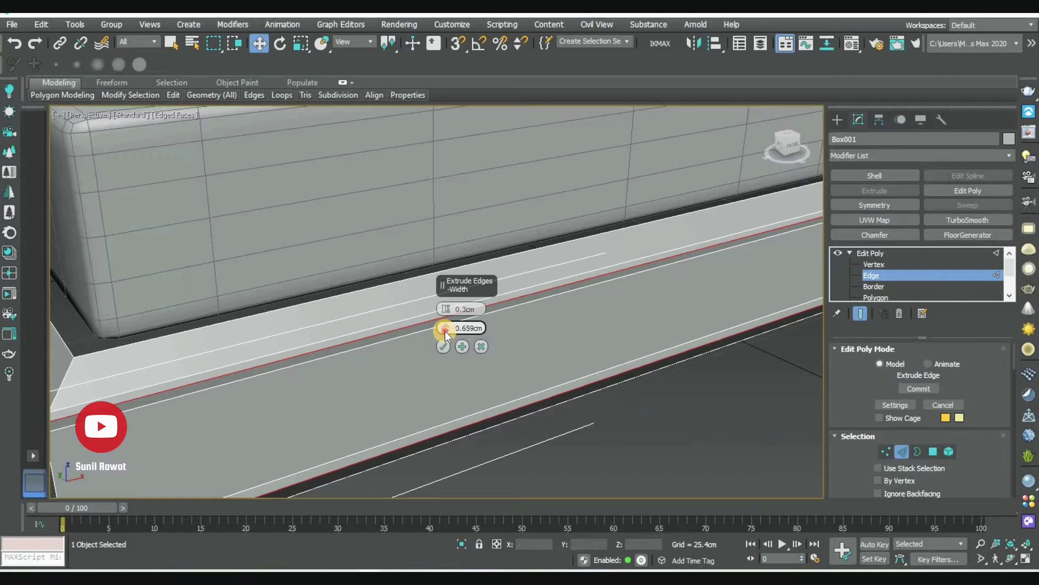
pyautogui.click(443, 348)
pyautogui.keyDown('alt'); pyautogui.moveTo(443, 348); pyautogui.dragTo(492, 339, button='middle'); pyautogui.keyUp('alt')
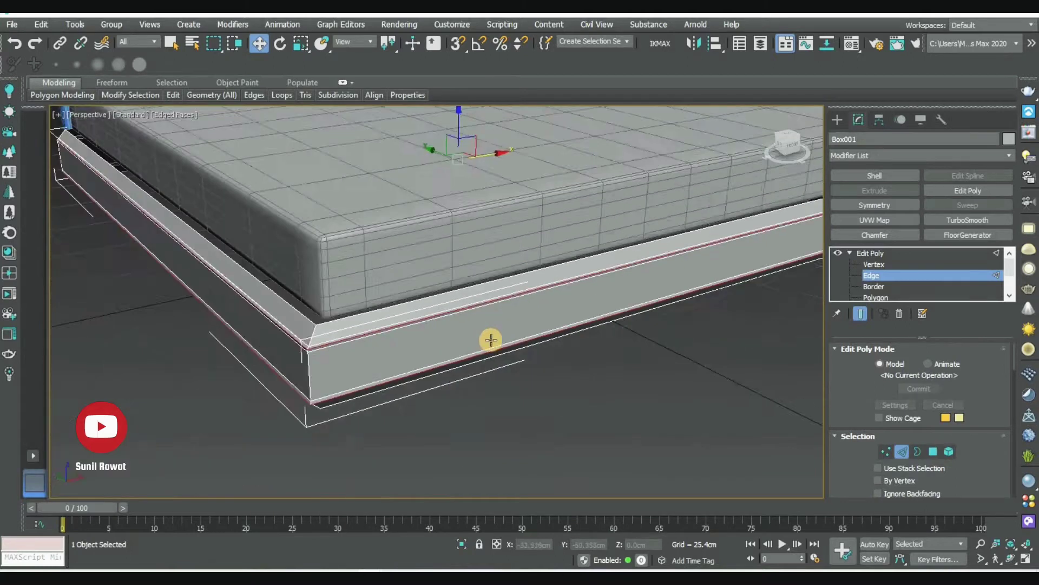
pyautogui.click(958, 222)
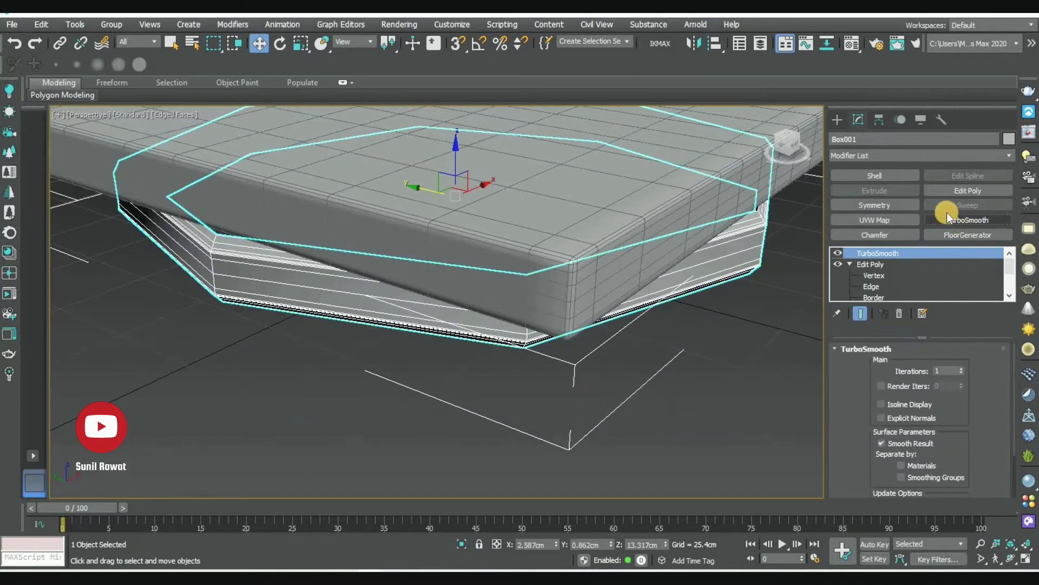
# With TurboSmooth off, connect the base's selected rail edges with 8 new edge loops
pyautogui.click(837, 253)
pyautogui.scroll(-5, 619, 387)
pyautogui.keyDown('alt'); pyautogui.moveTo(619, 387); pyautogui.dragTo(722, 371, button='middle'); pyautogui.keyUp('alt')
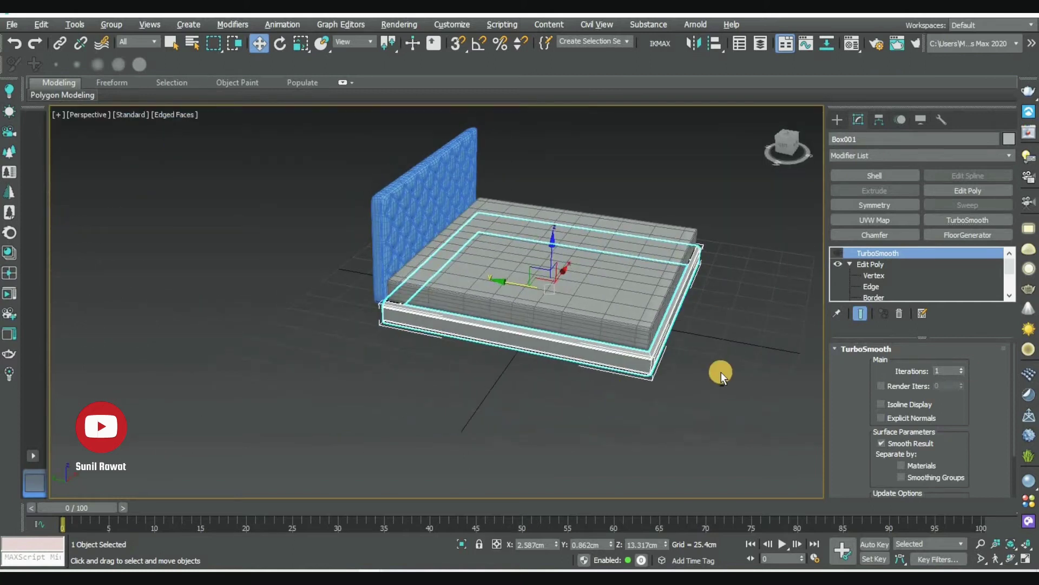
pyautogui.click(874, 275)
pyautogui.press('z')
pyautogui.press('2')
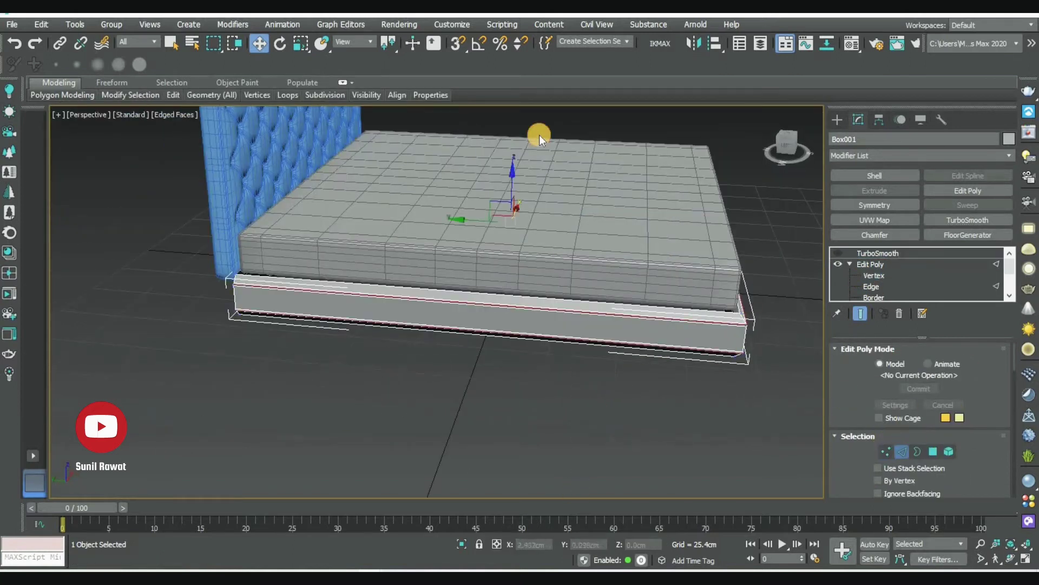
pyautogui.click(542, 325)
pyautogui.moveTo(649, 360)
pyautogui.keyDown('alt'); pyautogui.mouseDown(button='middle')
pyautogui.moveTo(561, 366)
pyautogui.moveTo(552, 225)
pyautogui.mouseUp(button='middle'); pyautogui.keyUp('alt')
pyautogui.hotkey('alt', 'q')
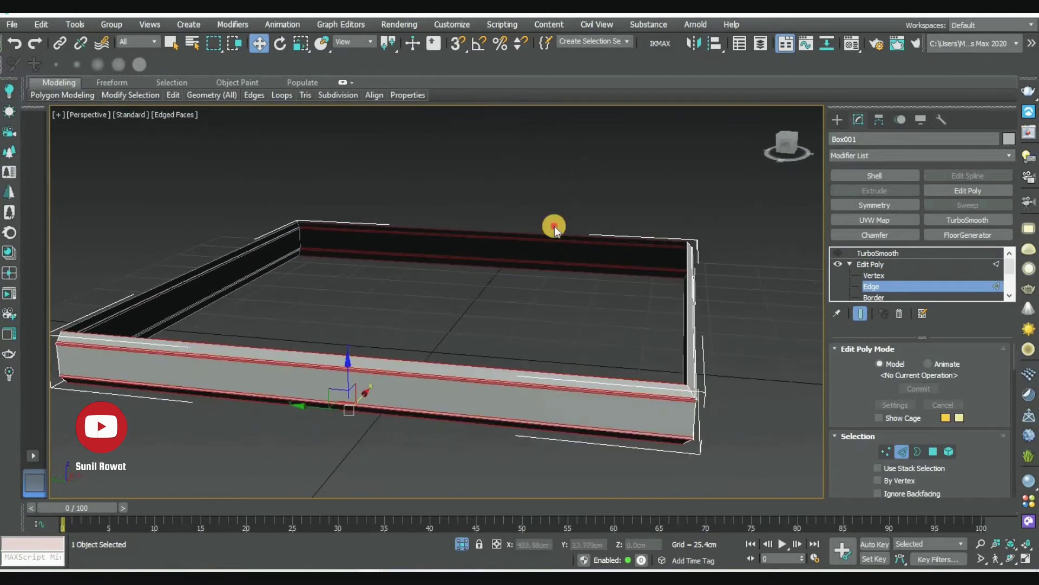
pyautogui.rightClick(597, 358)
pyautogui.click(459, 406)
pyautogui.moveTo(447, 309); pyautogui.dragTo(521, 209)
pyautogui.click(443, 366)
# Chamfer the new edge loops into a groove and preview it smoothed
pyautogui.moveTo(616, 336)
pyautogui.keyDown('alt'); pyautogui.mouseDown(button='middle')
pyautogui.moveTo(413, 343)
pyautogui.moveTo(536, 364)
pyautogui.mouseUp(button='middle'); pyautogui.keyUp('alt')
pyautogui.rightClick(397, 421)
pyautogui.click(394, 438)
pyautogui.click(443, 361)
pyautogui.click(839, 252)
pyautogui.moveTo(535, 411)
pyautogui.keyDown('alt'); pyautogui.mouseDown(button='middle')
pyautogui.moveTo(424, 397)
pyautogui.moveTo(529, 371)
pyautogui.mouseUp(button='middle'); pyautogui.keyUp('alt')
pyautogui.scroll(3, 525, 372)
# At Polygon level, box-select the base's outer side faces in Front view
pyautogui.click(838, 253)
pyautogui.scroll(2, 650, 301)
pyautogui.scroll(3, 513, 336)
pyautogui.scroll(2, 513, 336)
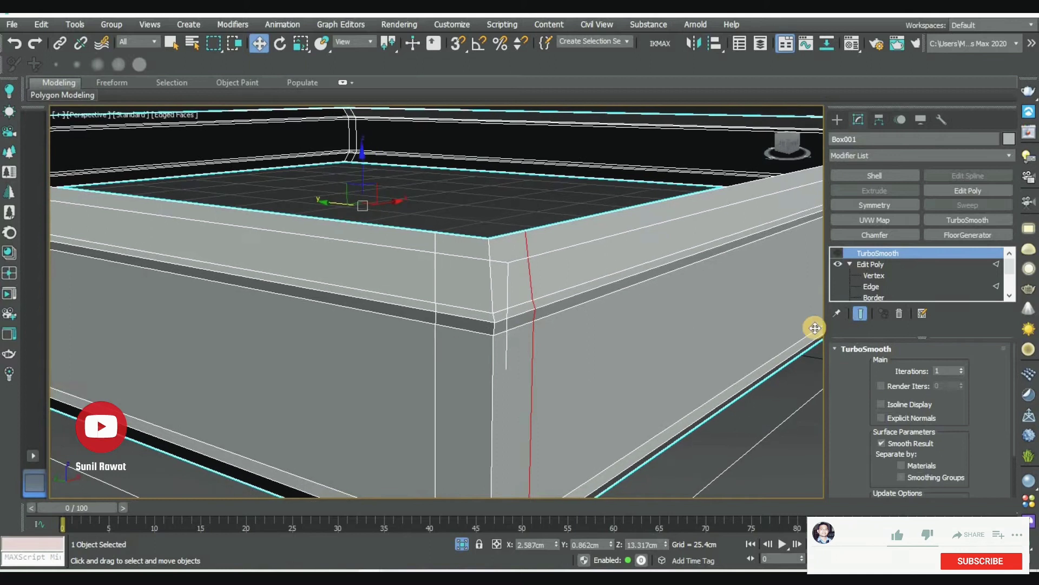
pyautogui.scroll(-1, 880, 289)
pyautogui.click(874, 285)
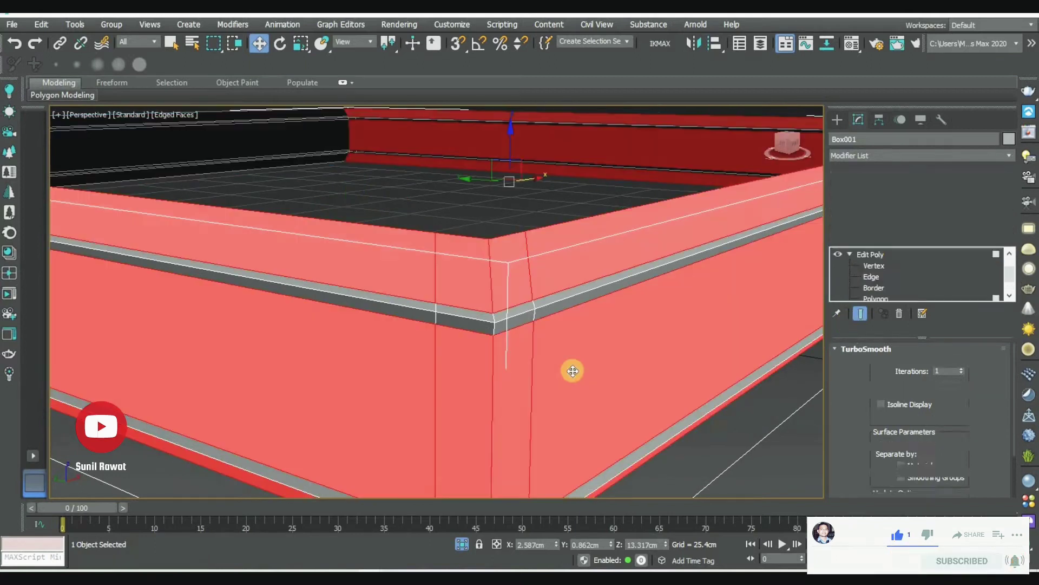
pyautogui.scroll(-3, 584, 400)
pyautogui.scroll(-1, 601, 428)
pyautogui.hotkey('alt', 'w')
pyautogui.hotkey('alt', 'w')
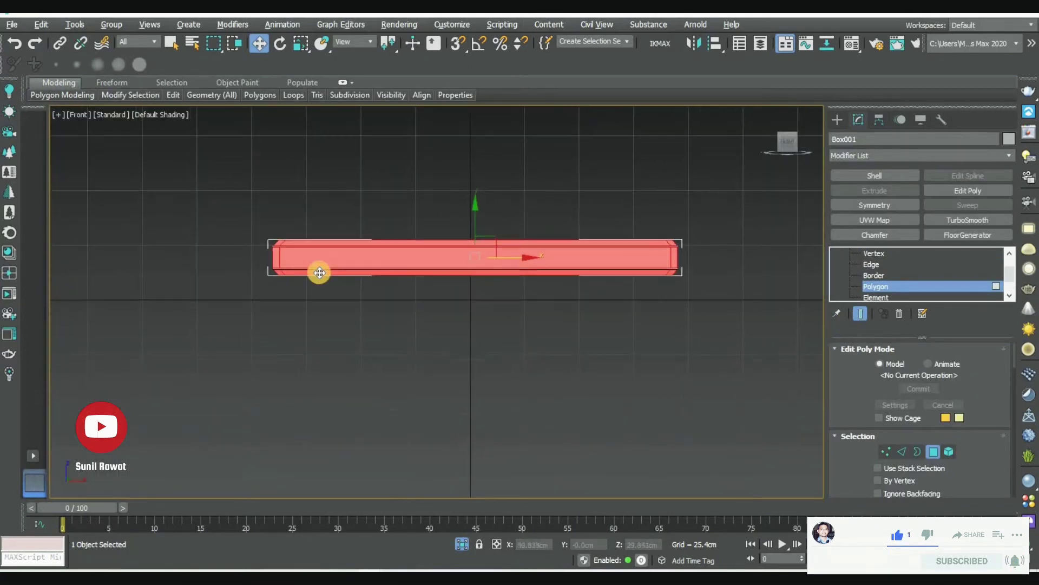
pyautogui.moveTo(787, 427); pyautogui.dragTo(220, 273)
pyautogui.press('p')
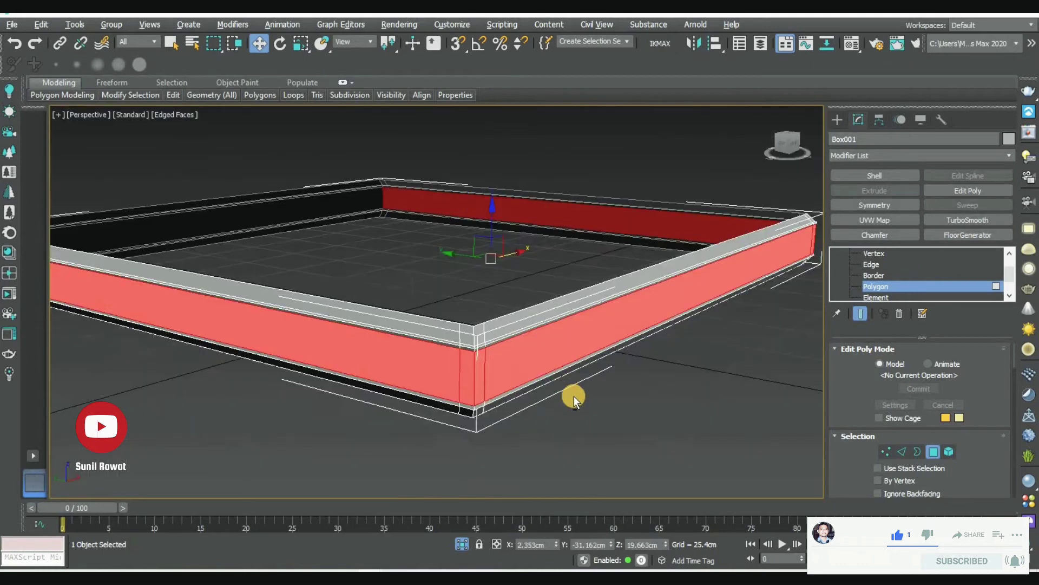
pyautogui.click(917, 155)
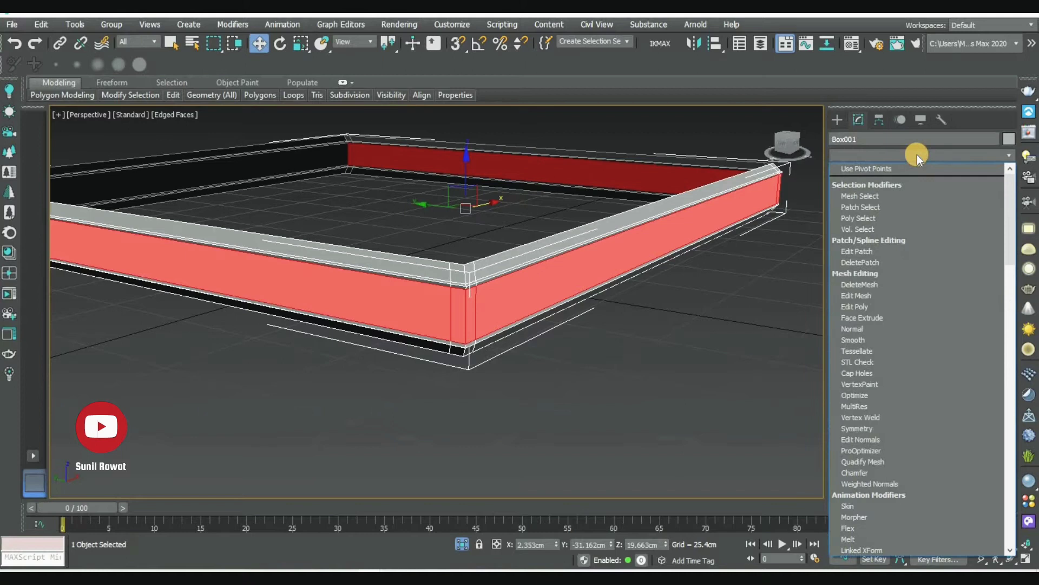
# Add a Push modifier of 1.524cm to the side faces and re-enable TurboSmooth
pyautogui.press('p')
pyautogui.press('p')
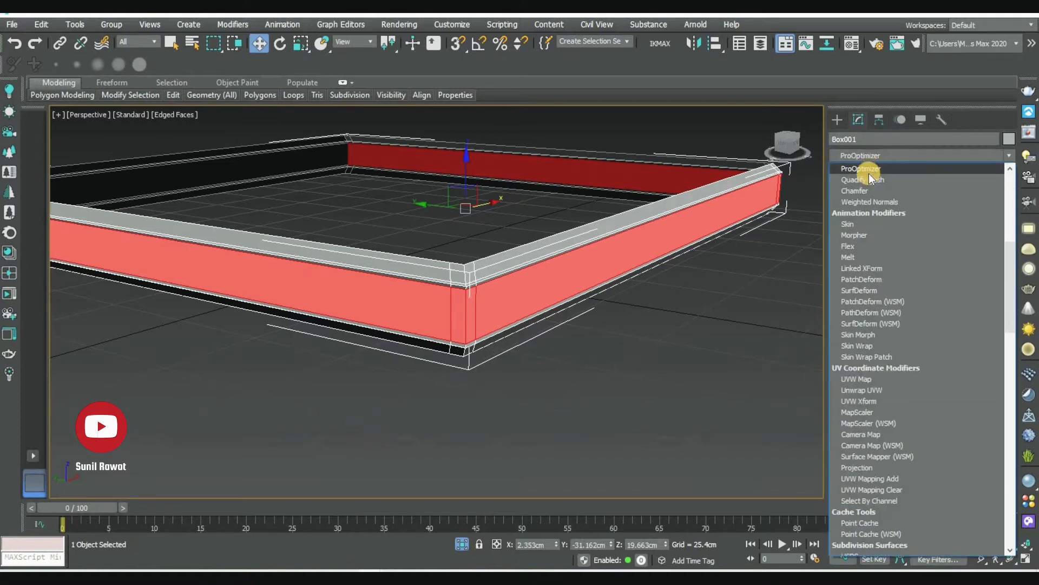
pyautogui.press('p')
pyautogui.press('p')
pyautogui.press('p')
pyautogui.press('p')
pyautogui.press('p')
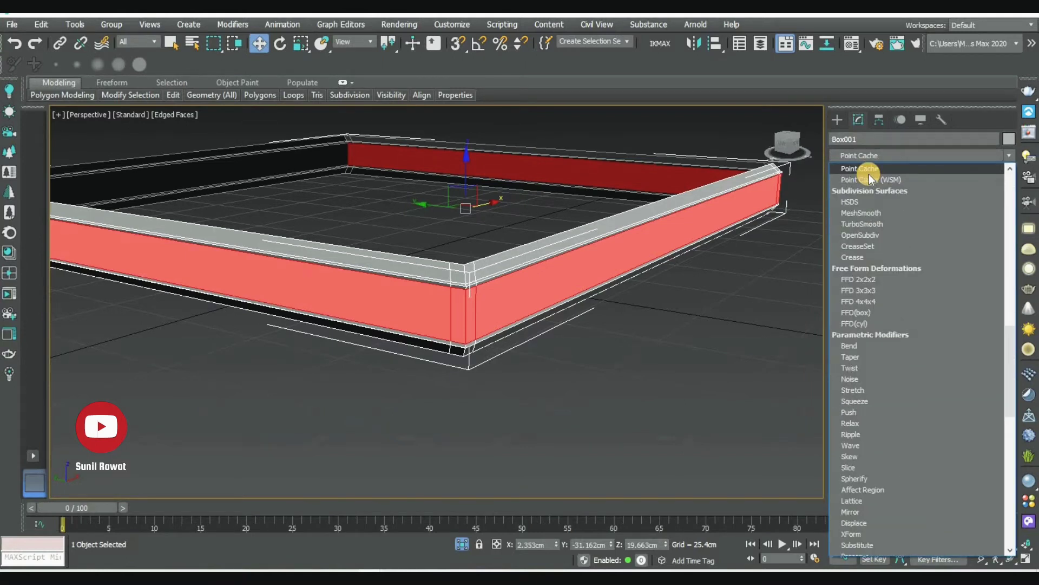
pyautogui.press('p')
pyautogui.press('p')
pyautogui.click(860, 169)
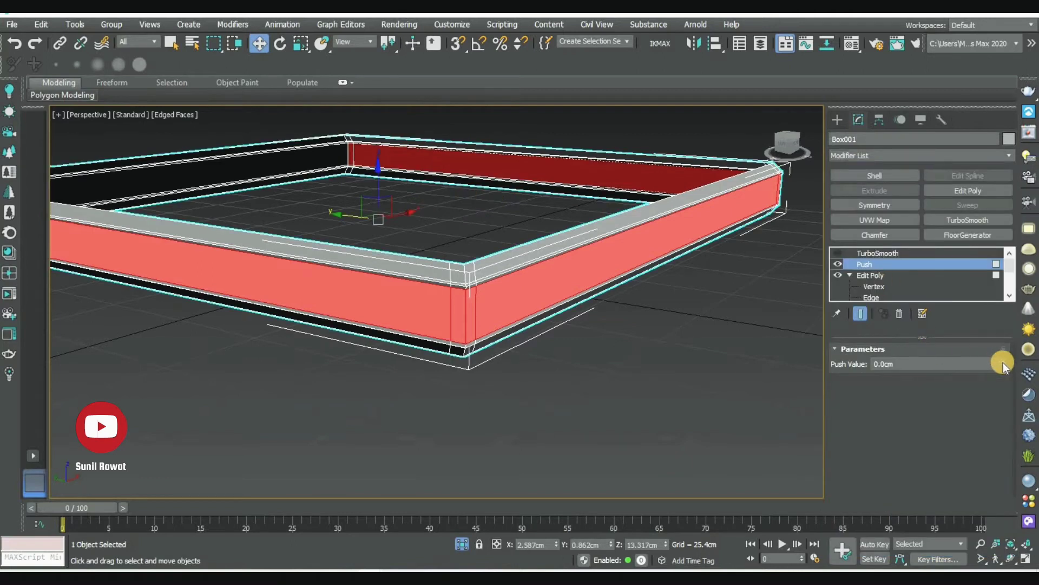
pyautogui.moveTo(1003, 363); pyautogui.dragTo(1010, 358)
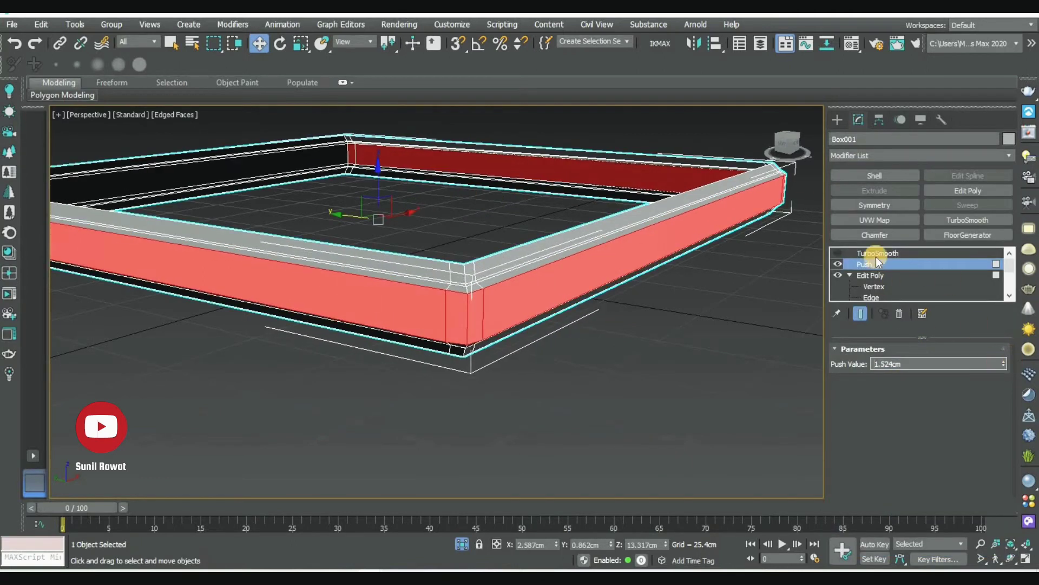
pyautogui.click(839, 254)
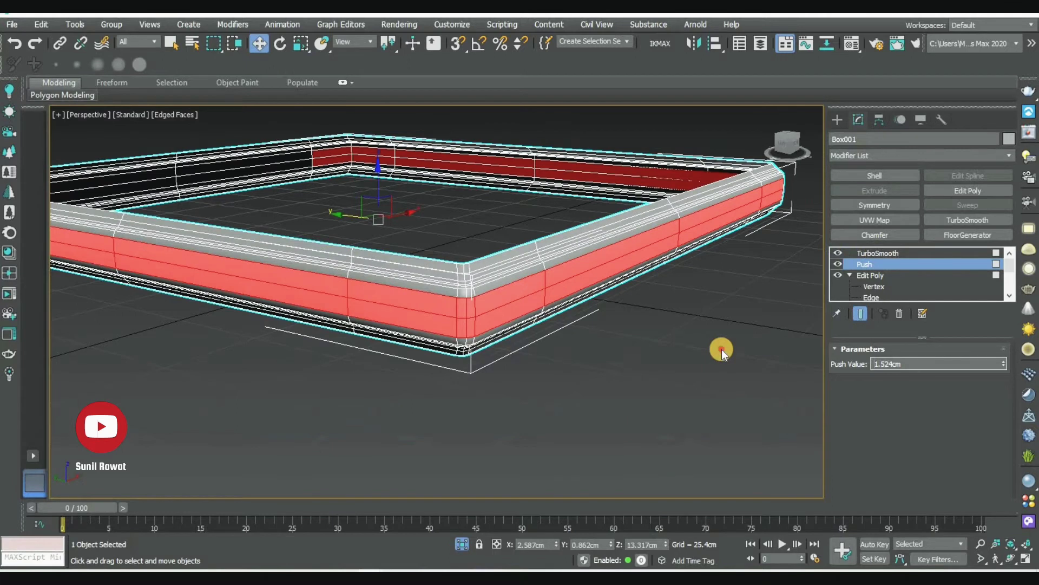
pyautogui.click(657, 361)
pyautogui.press('F4')
pyautogui.scroll(-5, 654, 353)
# Disable TurboSmooth and add a new Edit Poly modifier to the bed base
pyautogui.scroll(8, 528, 407)
pyautogui.scroll(-3, 577, 326)
pyautogui.scroll(-3, 564, 364)
pyautogui.click(587, 353)
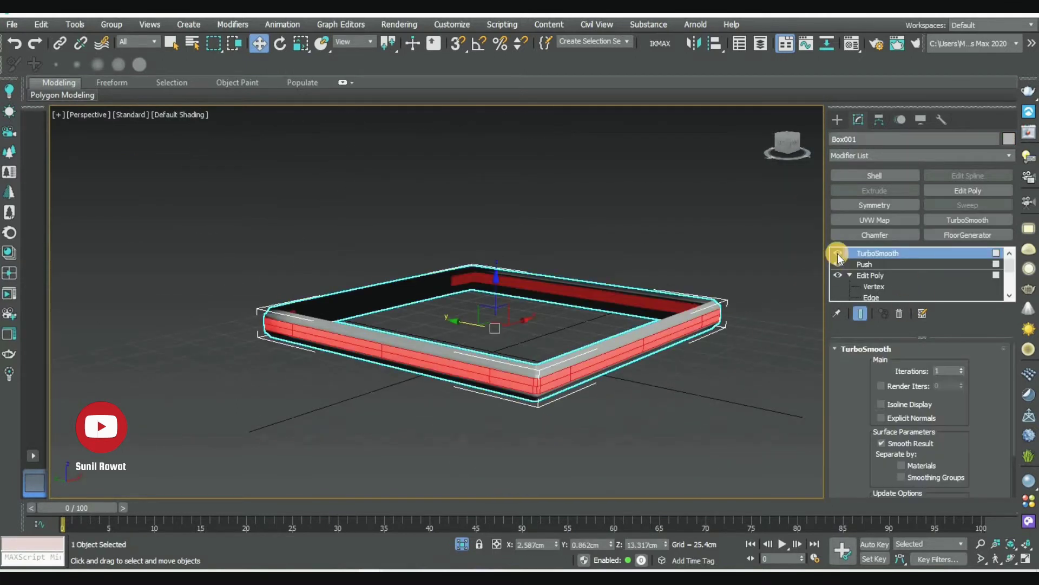
pyautogui.click(839, 254)
pyautogui.click(965, 188)
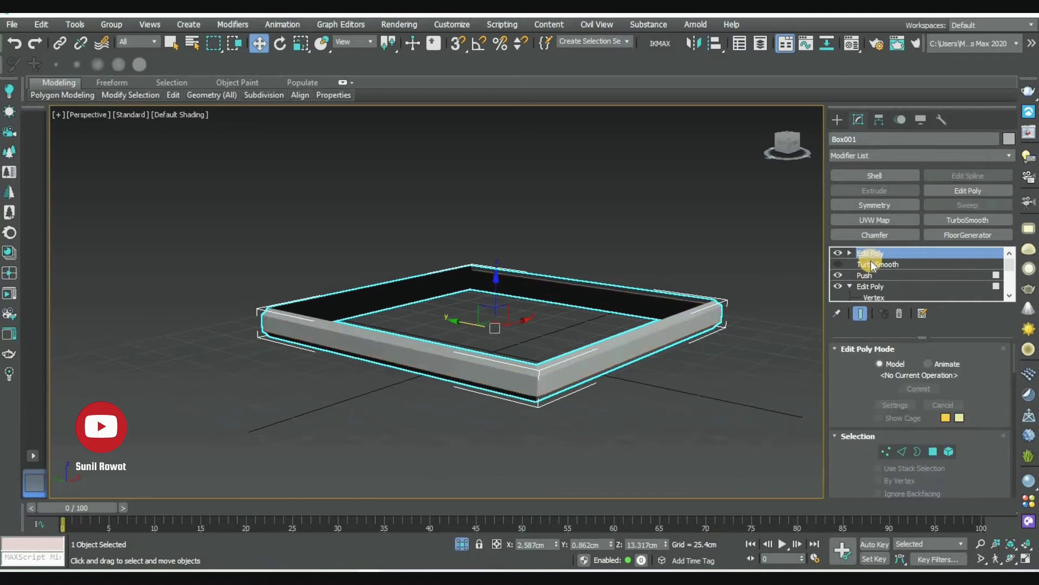
pyautogui.click(871, 253)
pyautogui.scroll(6, 587, 410)
pyautogui.press('F4')
pyautogui.scroll(-2, 587, 410)
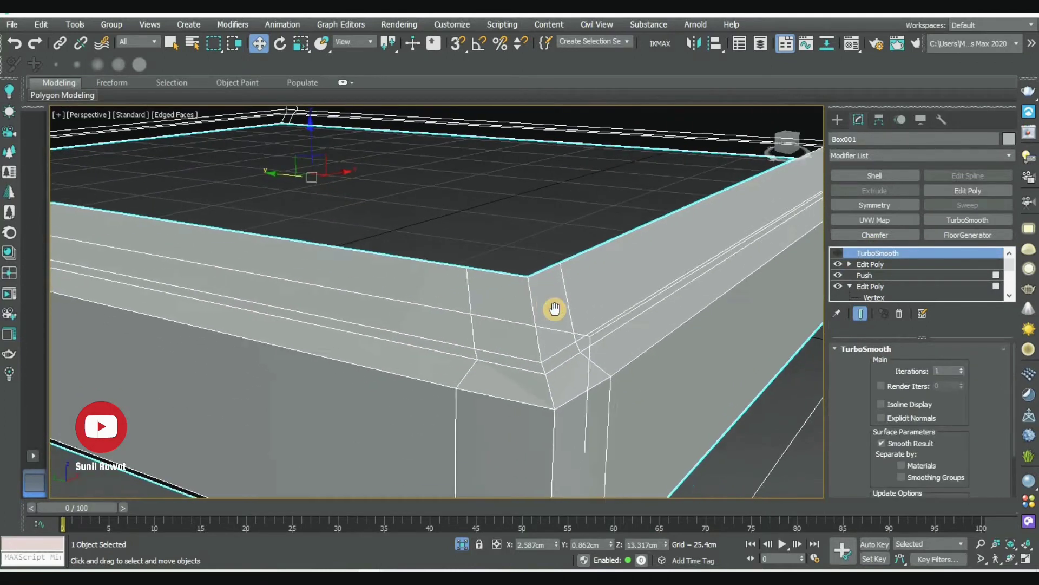
# Select the edge loop around the base's underside and move it about 1.841 cm lower
pyautogui.click(551, 353)
pyautogui.doubleClick(555, 355)
pyautogui.scroll(-4, 550, 357)
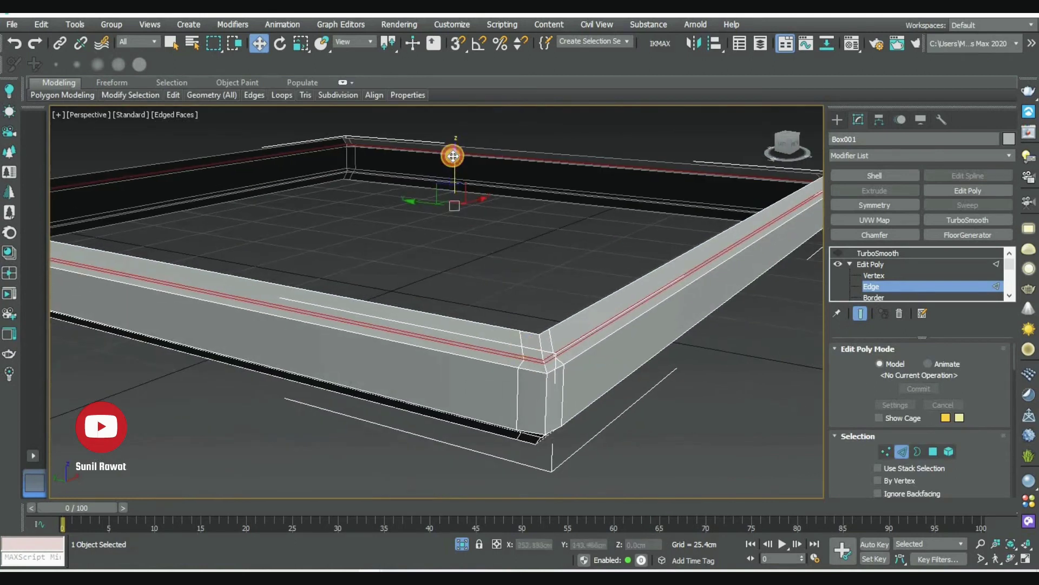
pyautogui.scroll(5, 601, 287)
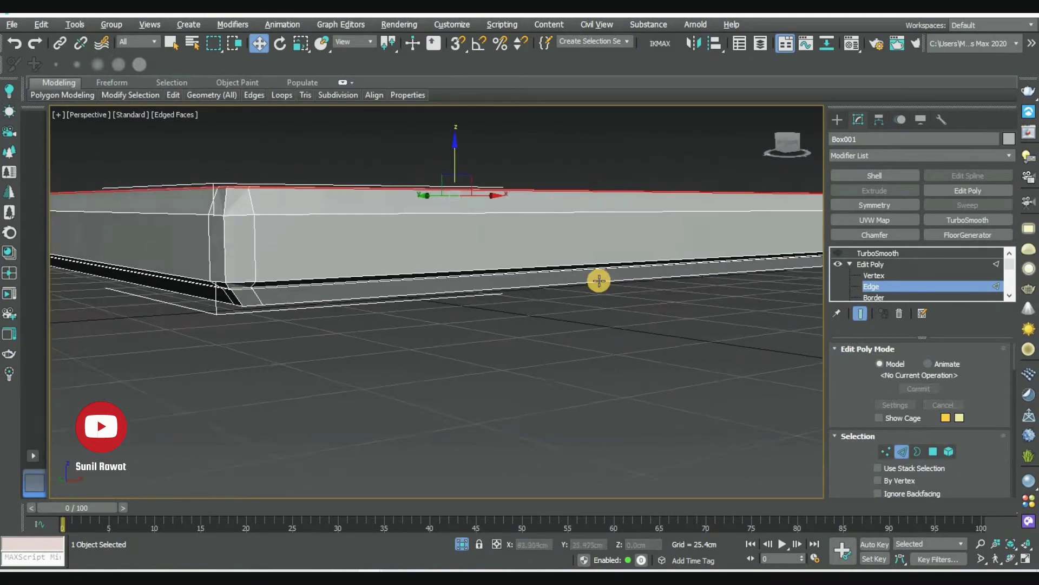
pyautogui.scroll(-2, 366, 330)
pyautogui.scroll(-2, 366, 330)
pyautogui.scroll(-2, 368, 332)
pyautogui.scroll(-3, 368, 332)
pyautogui.moveTo(507, 406)
pyautogui.keyDown('alt'); pyautogui.mouseDown(button='middle')
pyautogui.moveTo(475, 348)
pyautogui.moveTo(531, 341)
pyautogui.mouseUp(button='middle'); pyautogui.keyUp('alt')
pyautogui.scroll(5, 454, 192)
pyautogui.doubleClick(380, 171)
pyautogui.scroll(-2, 498, 290)
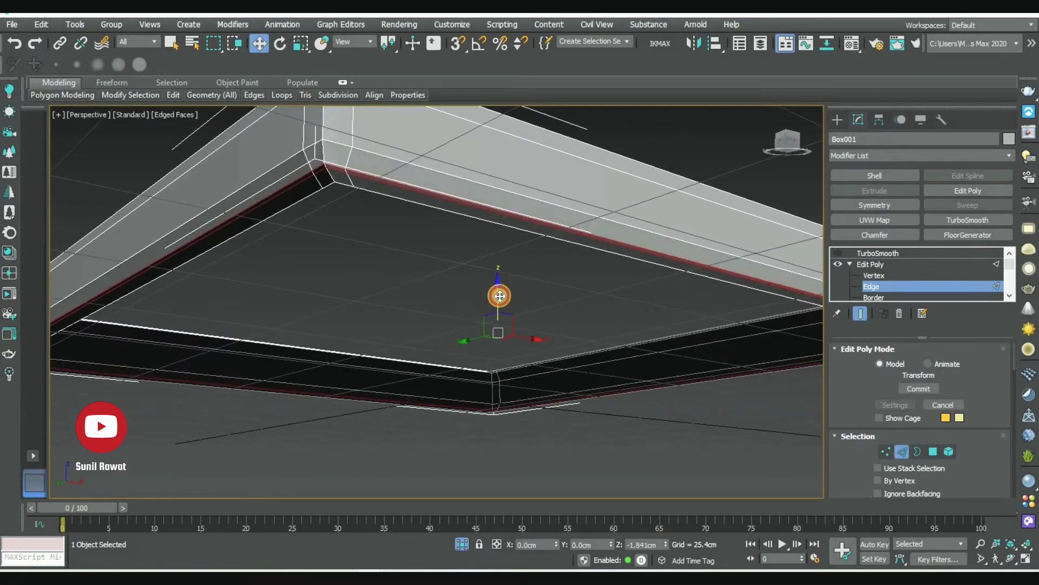
# Preview the base with TurboSmooth on from several angles
pyautogui.click(877, 252)
pyautogui.click(838, 253)
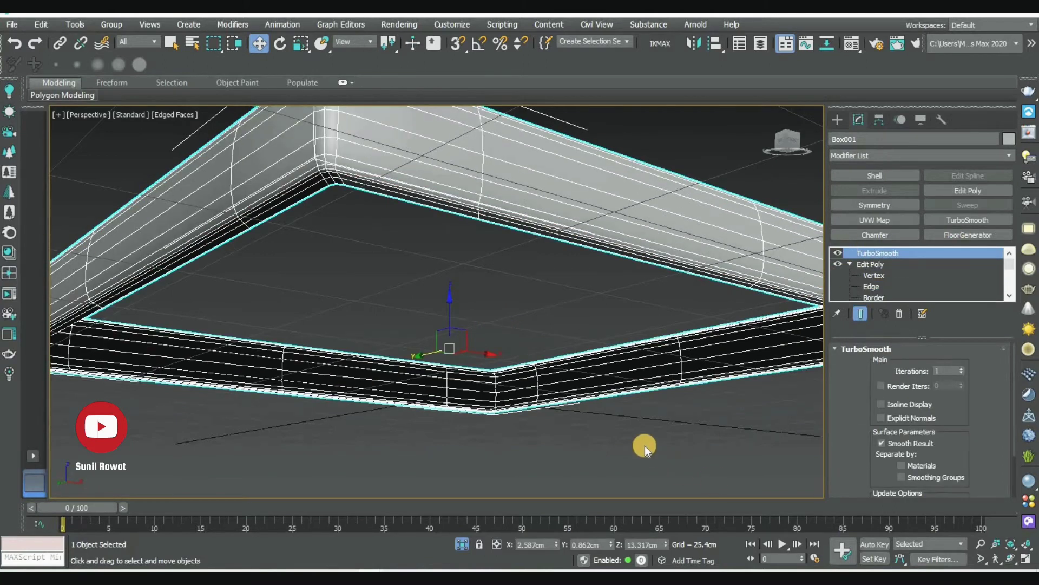
pyautogui.press('F4')
pyautogui.scroll(-5, 628, 460)
pyautogui.keyDown('alt'); pyautogui.moveTo(615, 477); pyautogui.dragTo(689, 332, button='middle'); pyautogui.keyUp('alt')
pyautogui.scroll(2, 601, 304)
pyautogui.moveTo(601, 304)
pyautogui.keyDown('alt'); pyautogui.mouseDown(button='middle')
pyautogui.moveTo(662, 329)
pyautogui.moveTo(676, 368)
pyautogui.mouseUp(button='middle'); pyautogui.keyUp('alt')
pyautogui.click(838, 253)
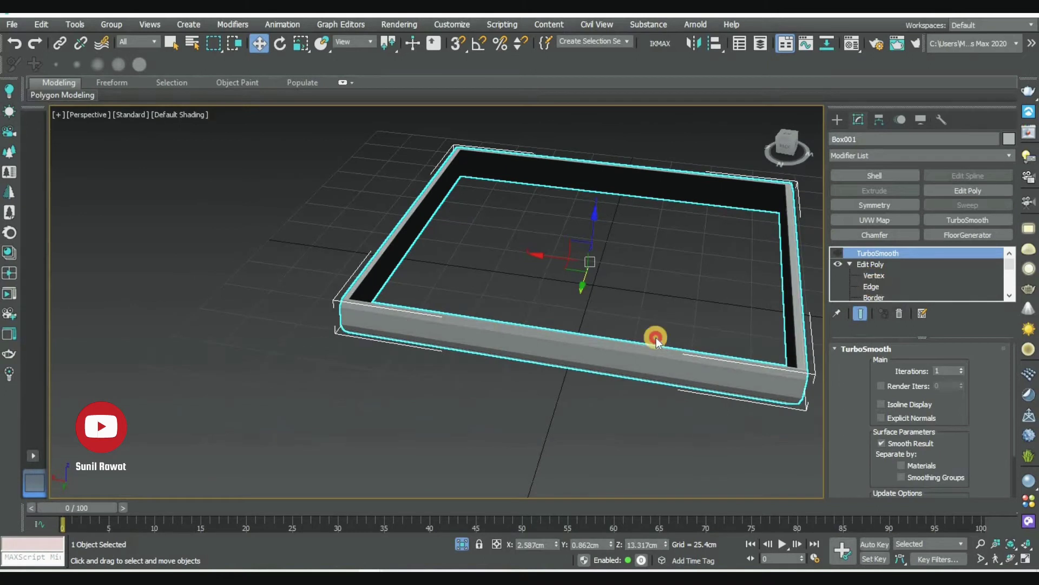
# Connect the selected front edges of the base to add new edges
pyautogui.press('2')
pyautogui.rightClick(547, 360)
pyautogui.click(543, 403)
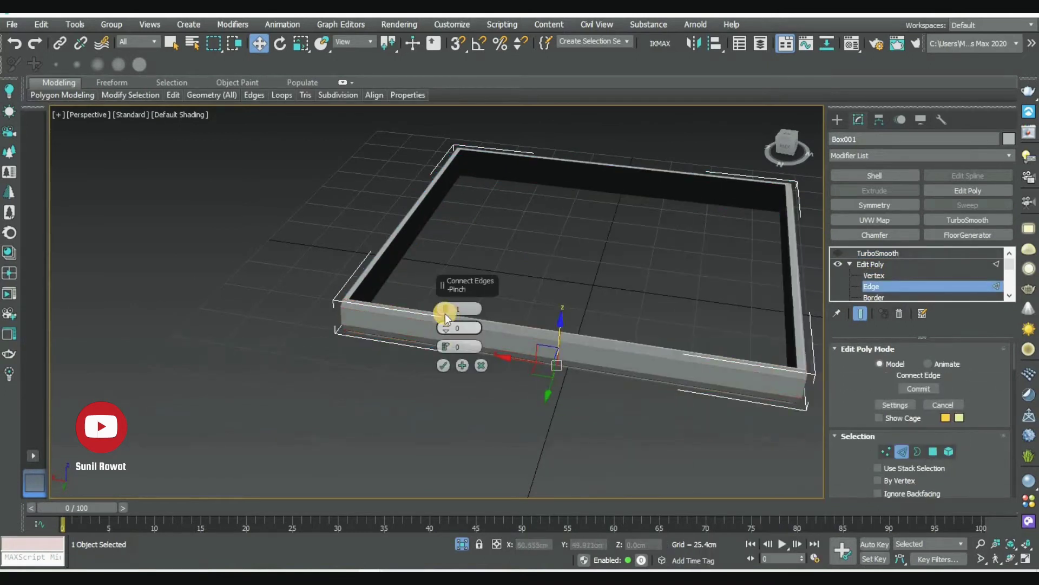
pyautogui.click(453, 372)
pyautogui.click(888, 264)
pyautogui.press('F4')
pyautogui.keyDown('alt'); pyautogui.moveTo(742, 388); pyautogui.dragTo(568, 414, button='middle'); pyautogui.keyUp('alt')
pyautogui.scroll(3, 606, 407)
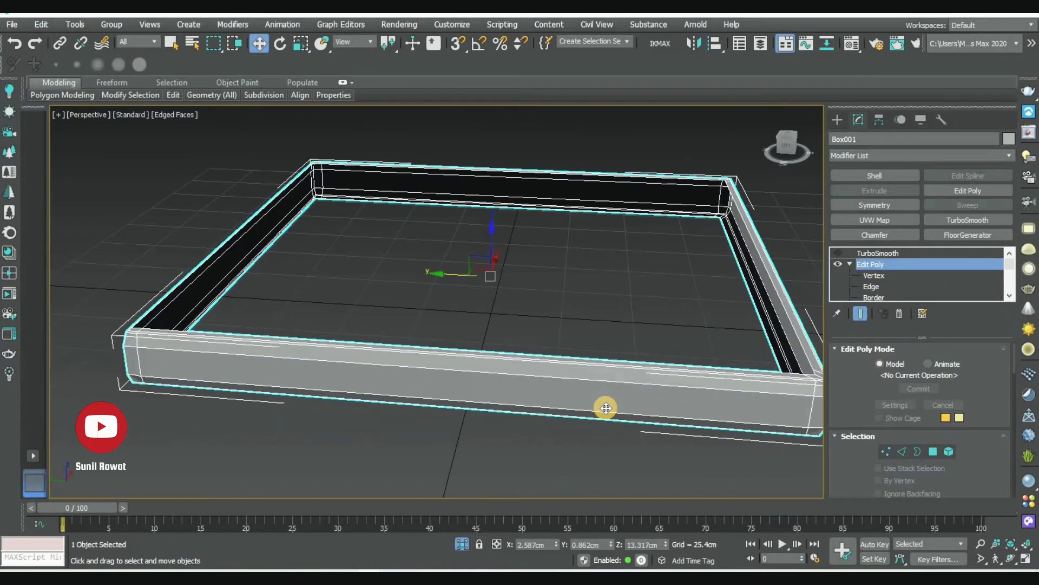
pyautogui.scroll(-3, 605, 407)
pyautogui.moveTo(511, 394)
pyautogui.keyDown('alt'); pyautogui.mouseDown(button='middle')
pyautogui.moveTo(561, 355)
pyautogui.moveTo(589, 366)
pyautogui.mouseUp(button='middle'); pyautogui.keyUp('alt')
pyautogui.scroll(5, 561, 355)
# Slice the base frame with a cut line across its sides in the side view
pyautogui.click(894, 453)
pyautogui.press('f')
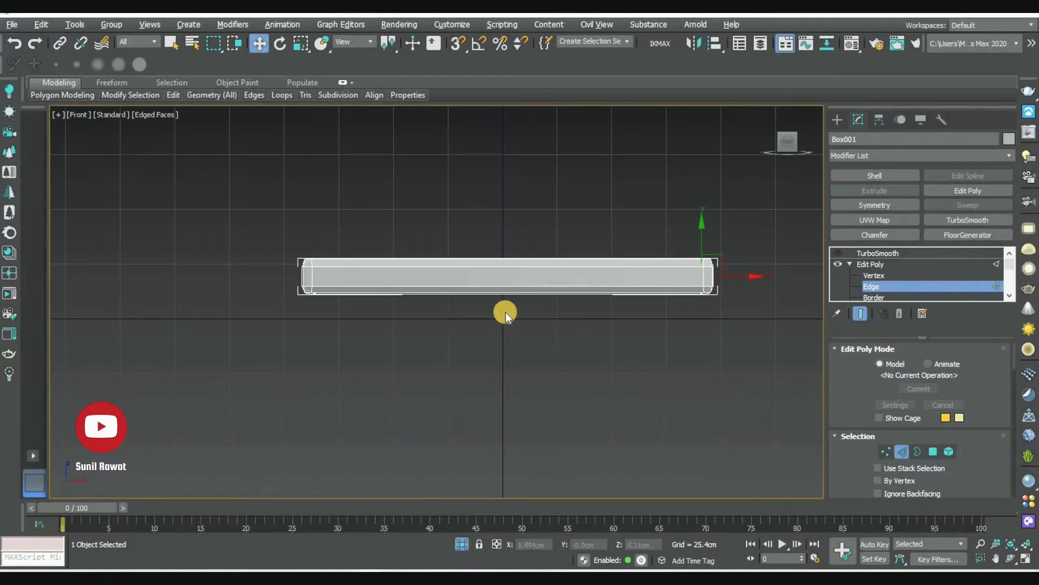
pyautogui.scroll(3, 503, 311)
pyautogui.click(878, 275)
pyautogui.rightClick(560, 225)
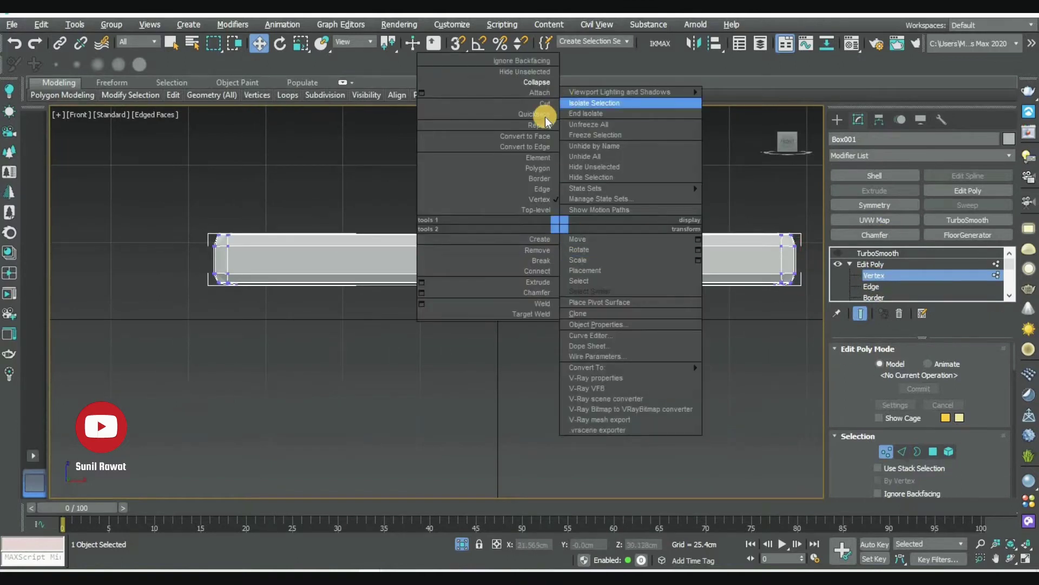
pyautogui.click(537, 114)
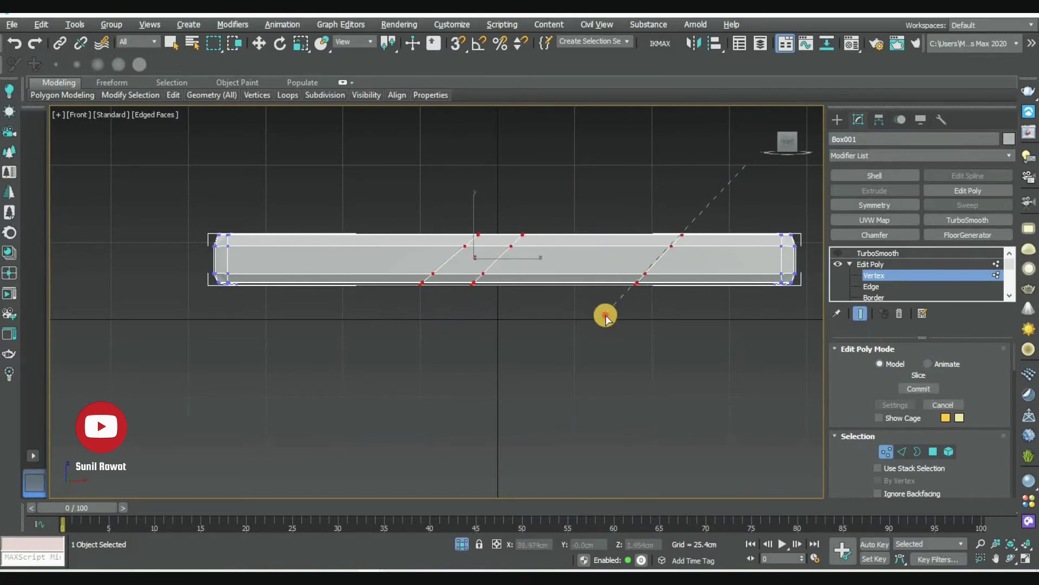
pyautogui.hotkey('alt', 'w')
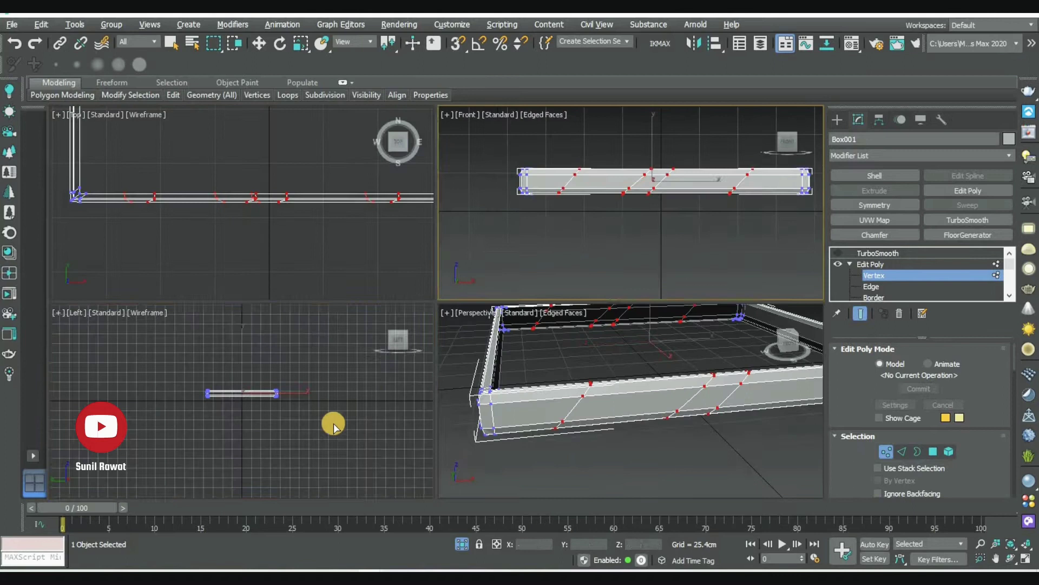
pyautogui.hotkey('alt', 'w')
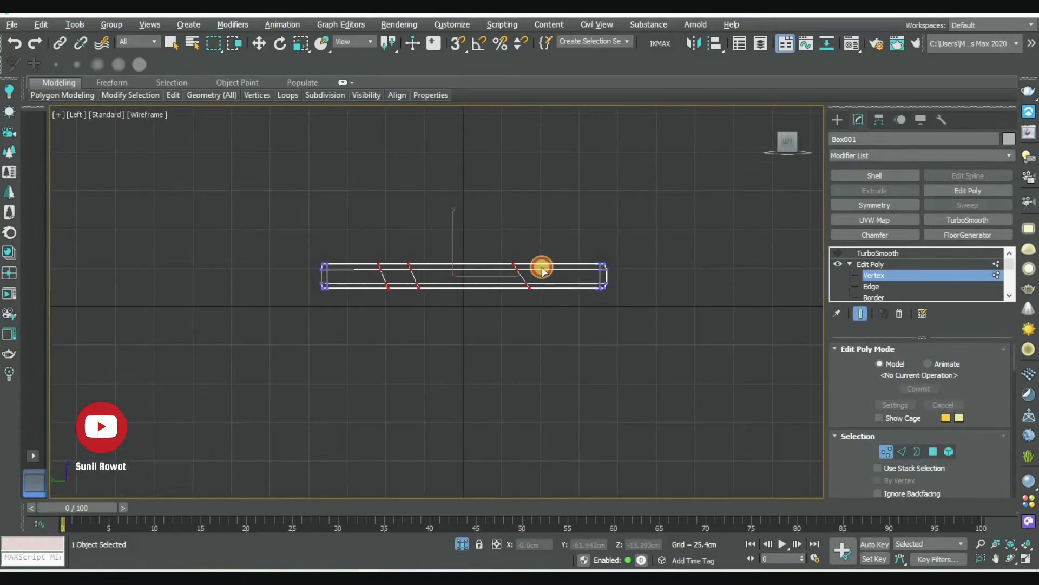
pyautogui.rightClick(566, 306)
pyautogui.press('p')
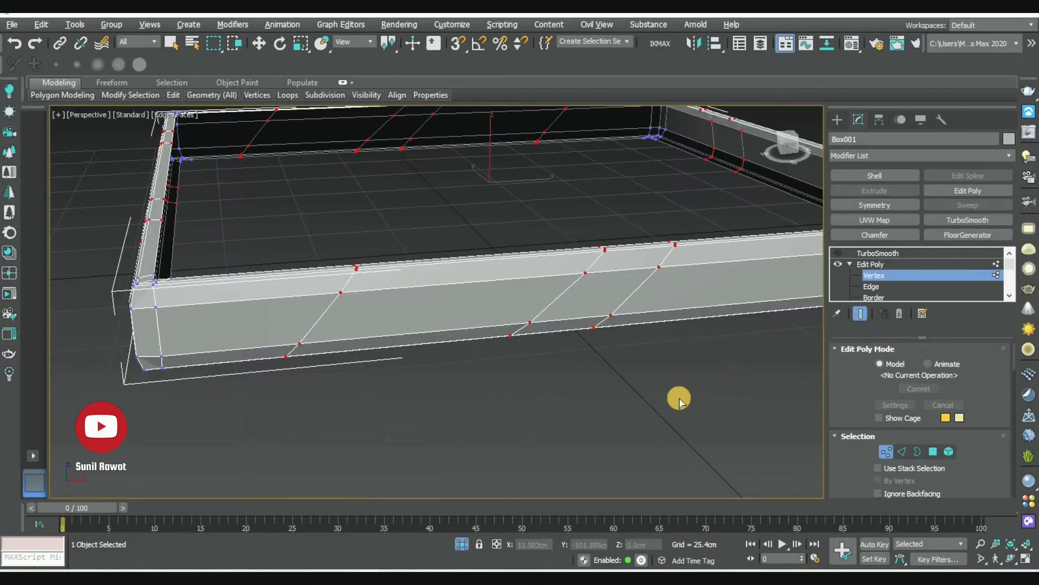
pyautogui.press('z')
# In edge mode, make another slice cut across the frame toward the tray corner
pyautogui.click(901, 451)
pyautogui.keyDown('alt'); pyautogui.moveTo(605, 344); pyautogui.dragTo(605, 386, button='middle'); pyautogui.keyUp('alt')
pyautogui.scroll(2, 605, 386)
pyautogui.scroll(2, 650, 379)
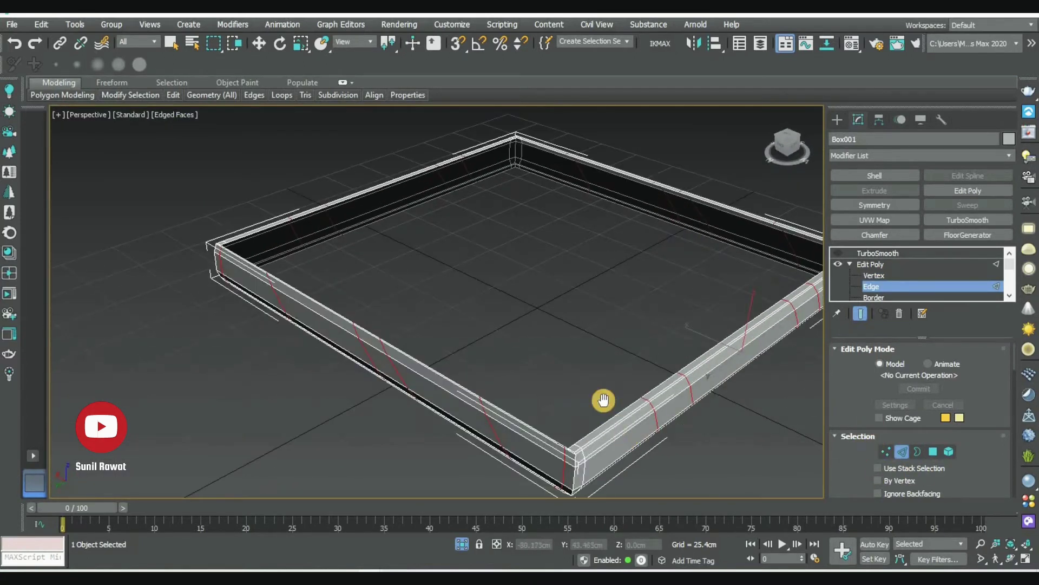
pyautogui.scroll(2, 603, 399)
pyautogui.scroll(2, 557, 408)
pyautogui.hotkey('shift', 'ctrl', 'q')
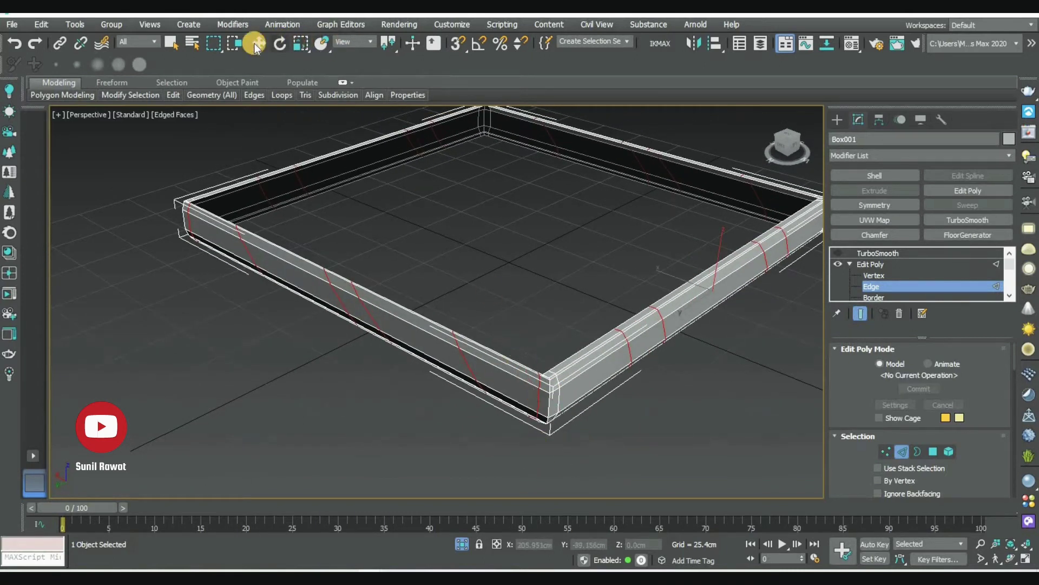
pyautogui.keyDown('alt'); pyautogui.moveTo(516, 350); pyautogui.dragTo(492, 371, button='middle'); pyautogui.keyUp('alt')
# Extrude the diagonal edges into grooves with height -0.15cm and width 0.25cm
pyautogui.scroll(3, 260, 406)
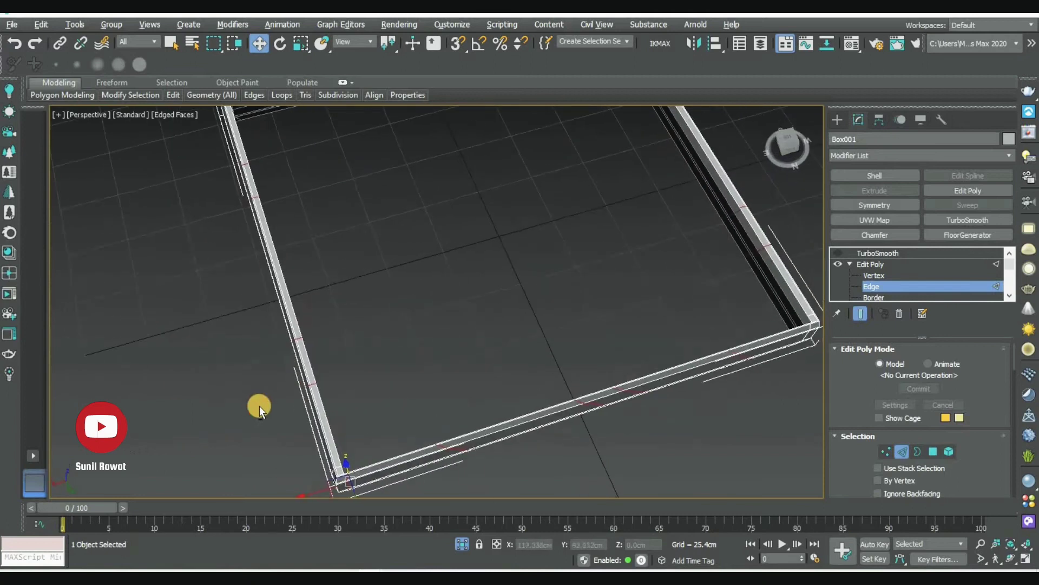
pyautogui.scroll(2, 371, 339)
pyautogui.scroll(-5, 371, 337)
pyautogui.scroll(3, 511, 297)
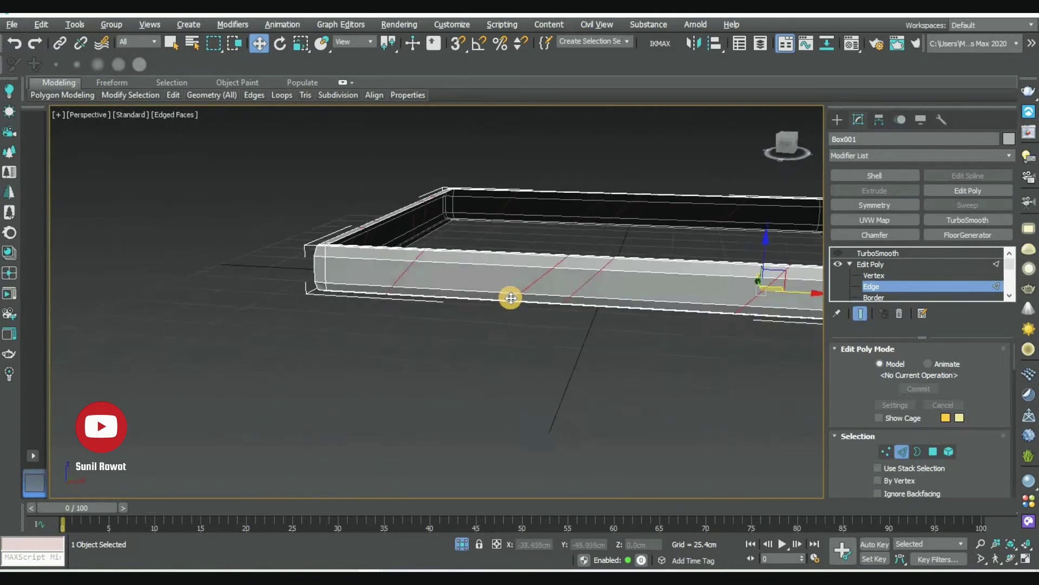
pyautogui.scroll(-2, 325, 329)
pyautogui.scroll(1, 555, 353)
pyautogui.rightClick(602, 318)
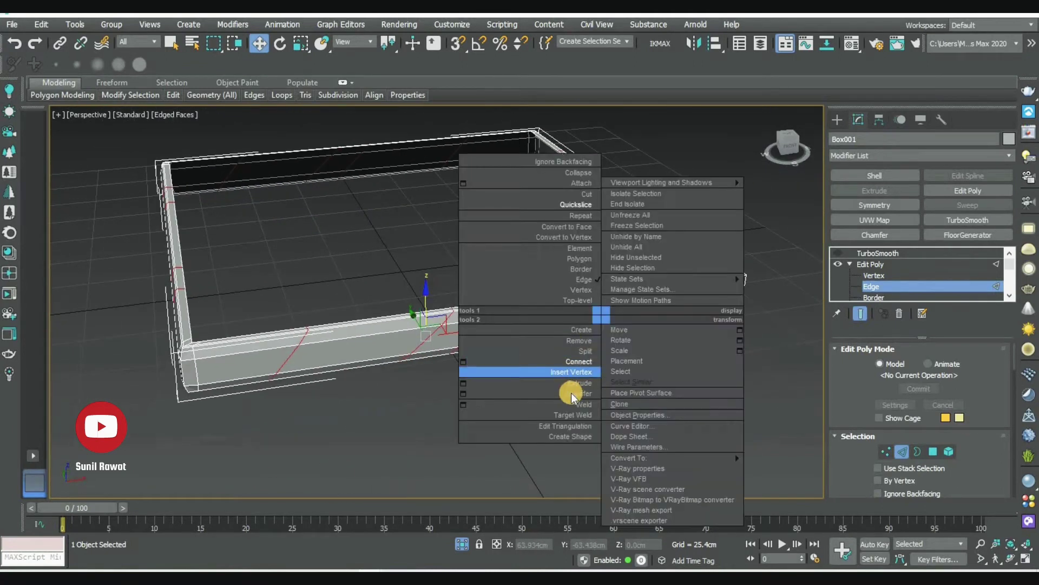
pyautogui.click(472, 379)
pyautogui.scroll(3, 463, 382)
pyautogui.scroll(2, 432, 323)
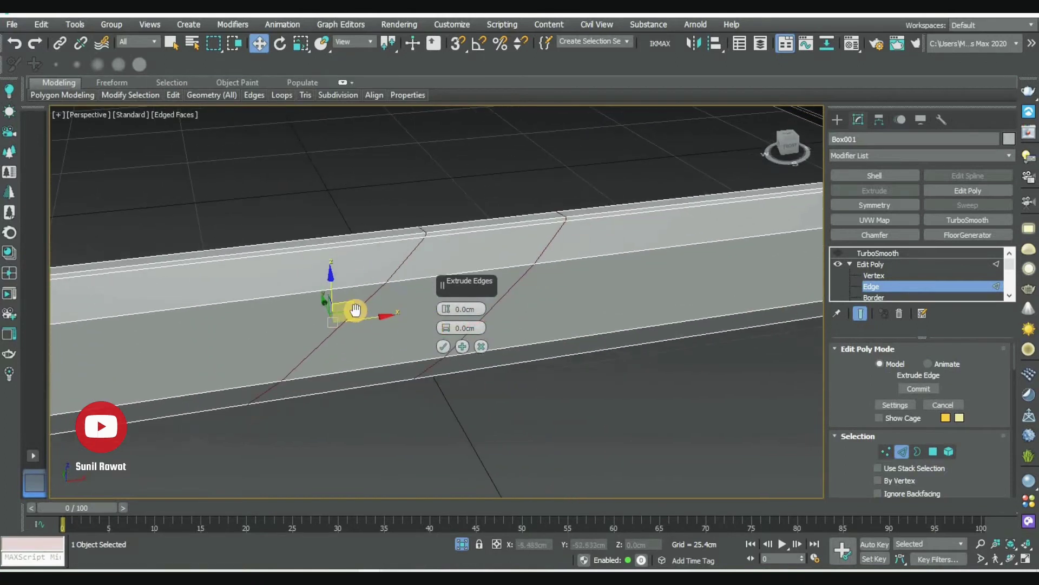
pyautogui.scroll(2, 353, 308)
pyautogui.press('F4')
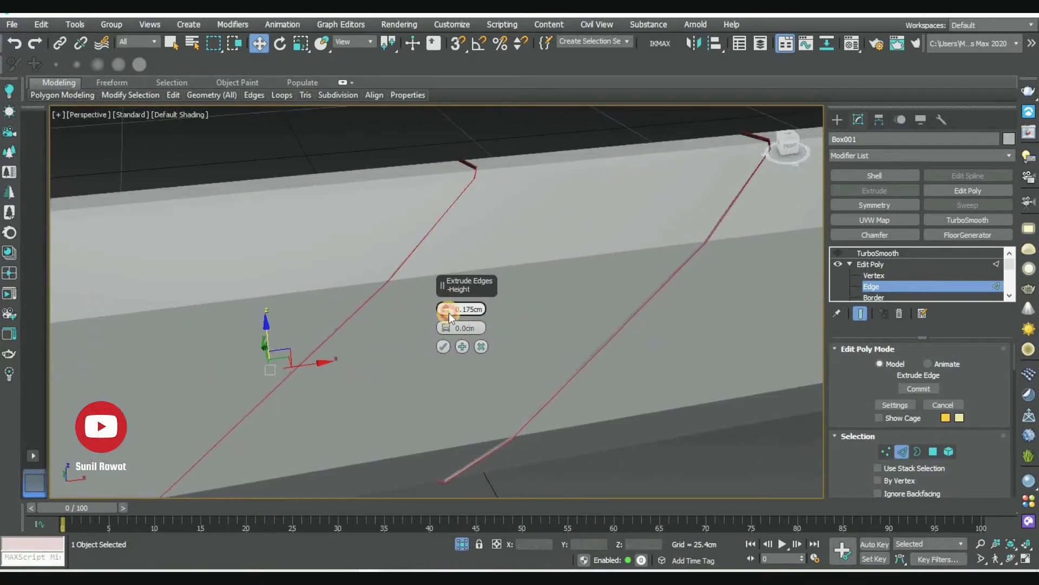
pyautogui.moveTo(446, 328); pyautogui.dragTo(445, 312)
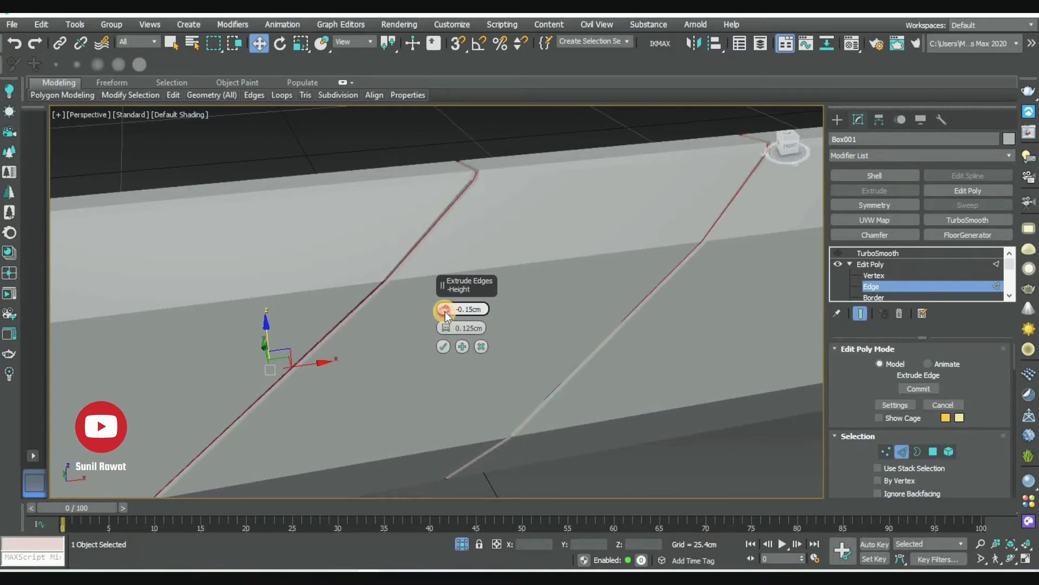
pyautogui.moveTo(442, 328); pyautogui.dragTo(446, 310)
pyautogui.click(443, 347)
# Re-enable TurboSmooth on the frame and view the grooves with edge lines hidden
pyautogui.scroll(-5, 503, 395)
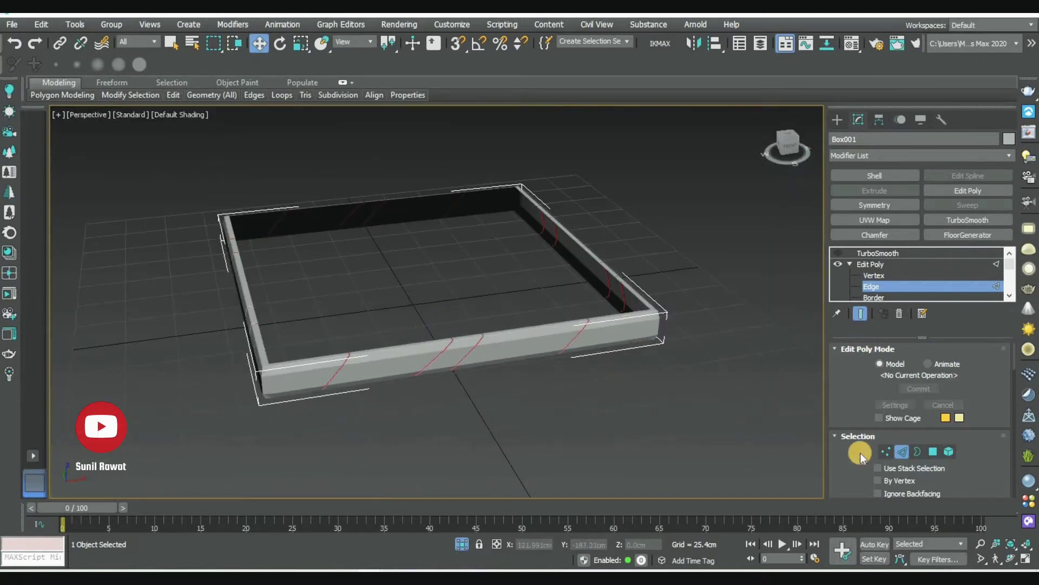
pyautogui.scroll(-10, 937, 378)
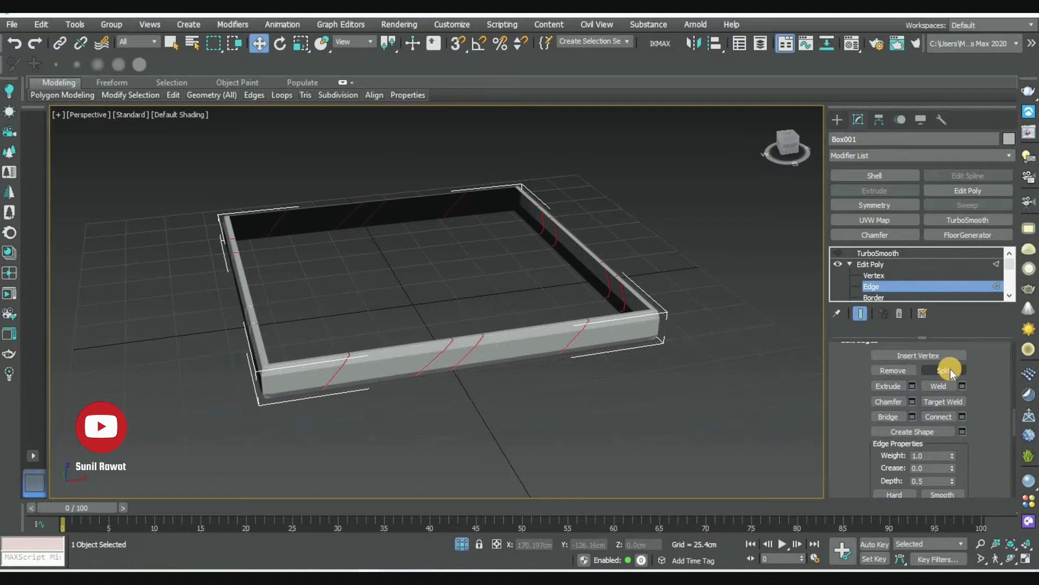
pyautogui.click(882, 253)
pyautogui.click(838, 253)
pyautogui.scroll(4, 492, 436)
pyautogui.press('F4')
pyautogui.scroll(-5, 542, 379)
pyautogui.moveTo(574, 352)
pyautogui.keyDown('alt'); pyautogui.mouseDown(button='middle')
pyautogui.moveTo(594, 302)
pyautogui.moveTo(534, 355)
pyautogui.mouseUp(button='middle'); pyautogui.keyUp('alt')
# Unhide the mattress and headboard around the grooved bed base
pyautogui.scroll(3, 551, 379)
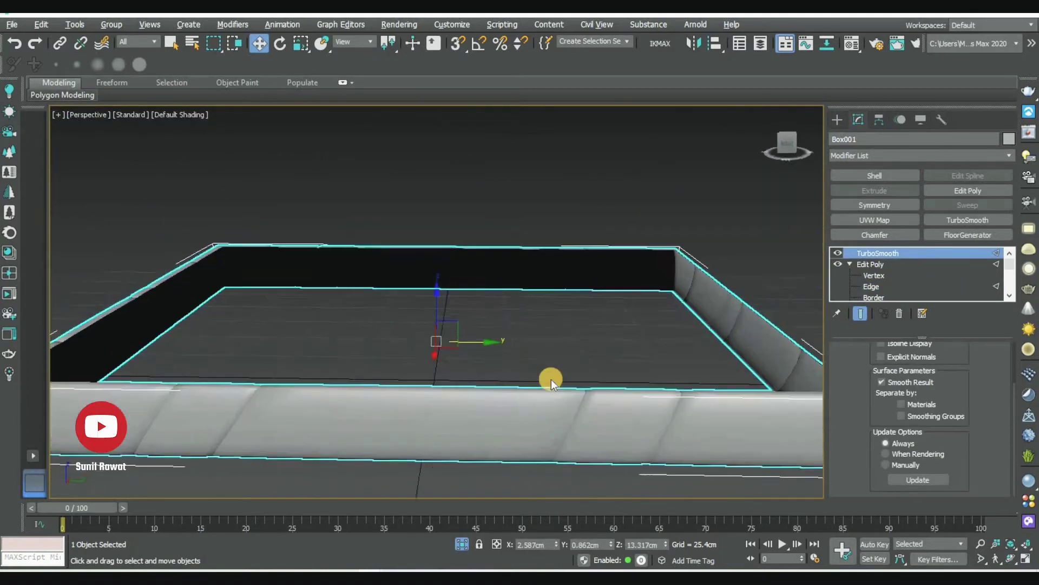
pyautogui.scroll(-3, 551, 379)
pyautogui.scroll(4, 531, 366)
pyautogui.hotkey('alt', 'q')
pyautogui.click(585, 383)
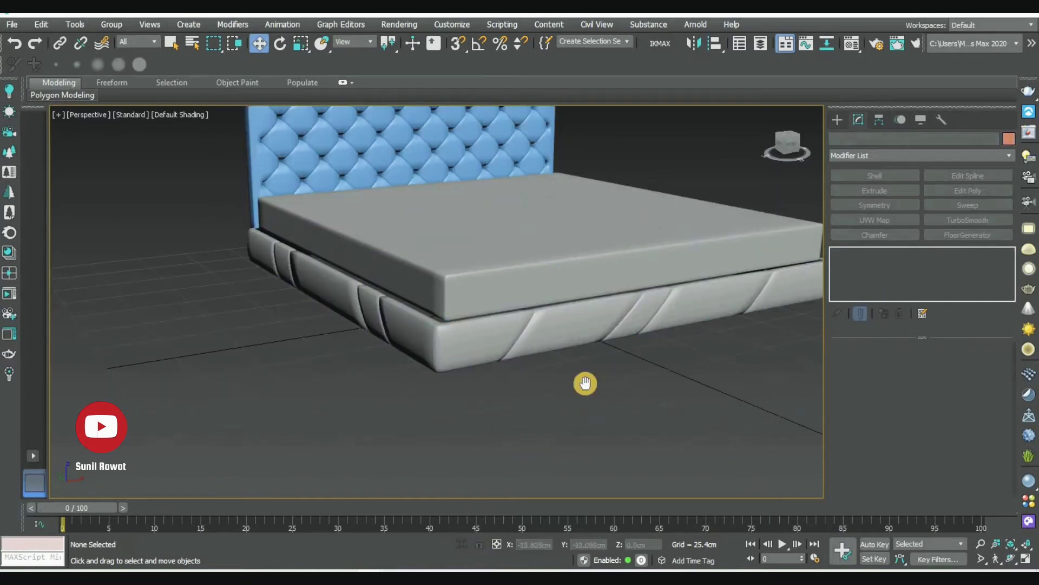
pyautogui.scroll(-3, 586, 382)
pyautogui.scroll(3, 527, 359)
pyautogui.moveTo(527, 359)
pyautogui.keyDown('alt'); pyautogui.mouseDown(button='middle')
pyautogui.moveTo(633, 353)
pyautogui.moveTo(661, 301)
pyautogui.moveTo(602, 403)
pyautogui.moveTo(598, 364)
pyautogui.moveTo(494, 408)
pyautogui.moveTo(516, 391)
pyautogui.moveTo(522, 417)
pyautogui.mouseUp(button='middle'); pyautogui.keyUp('alt')
# Scale the tufted headboard Plane001 to about 104% along Z
pyautogui.click(464, 222)
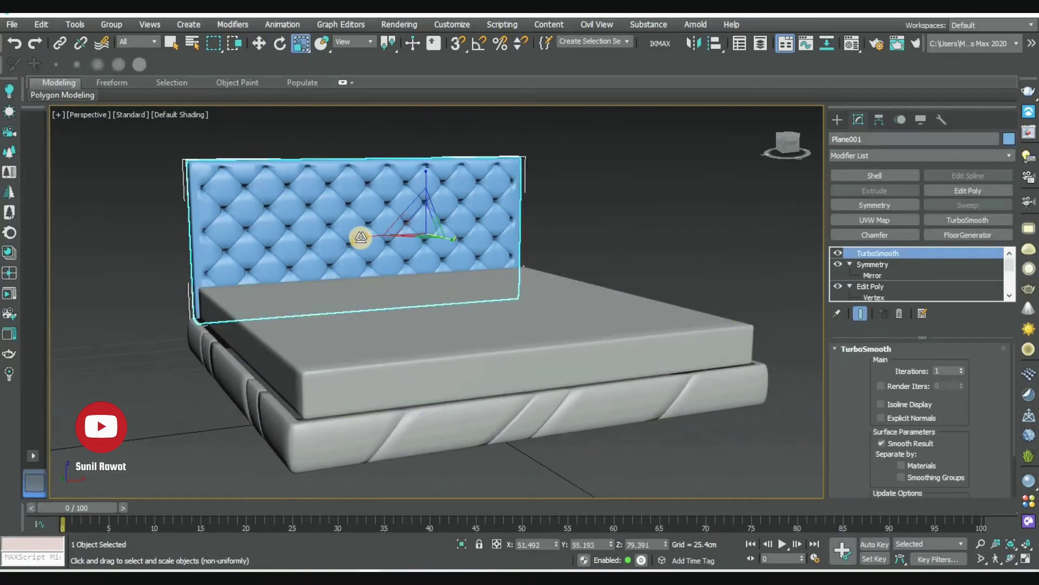
pyautogui.moveTo(425, 177)
pyautogui.mouseDown()
pyautogui.moveTo(430, 202)
pyautogui.moveTo(430, 185)
pyautogui.mouseUp()
pyautogui.moveTo(430, 185)
pyautogui.keyDown('alt'); pyautogui.mouseDown(button='middle')
pyautogui.moveTo(542, 364)
pyautogui.moveTo(582, 377)
pyautogui.mouseUp(button='middle'); pyautogui.keyUp('alt')
pyautogui.click(535, 335)
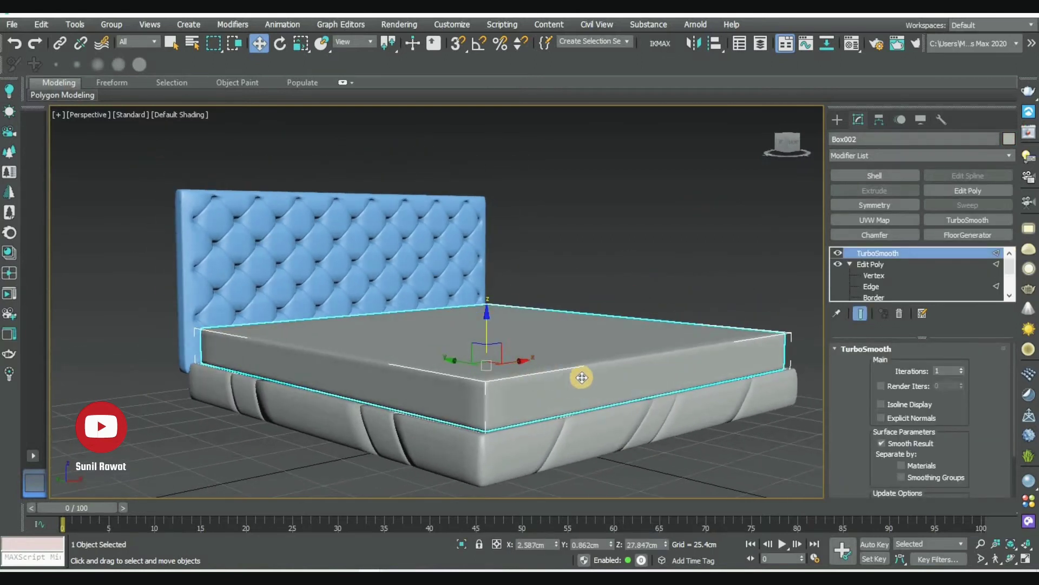
pyautogui.click(696, 274)
pyautogui.moveTo(696, 274)
pyautogui.keyDown('alt'); pyautogui.mouseDown(button='middle')
pyautogui.moveTo(626, 401)
pyautogui.moveTo(628, 381)
pyautogui.mouseUp(button='middle'); pyautogui.keyUp('alt')
pyautogui.click(838, 120)
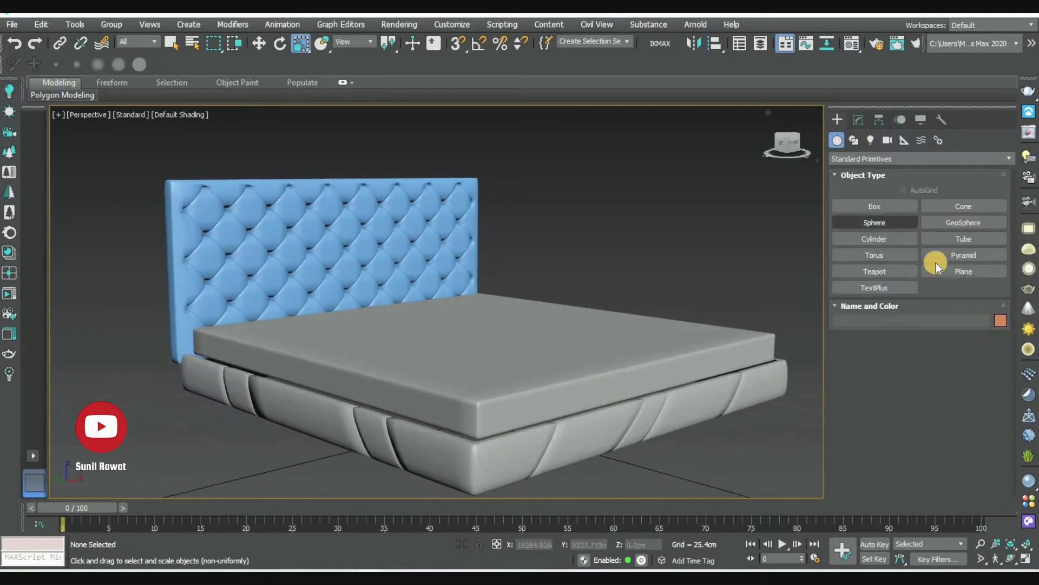
# Draw a plane covering the bed in the Top view and move it over the bed
pyautogui.click(959, 271)
pyautogui.hotkey('alt', 'w')
pyautogui.hotkey('alt', 'w')
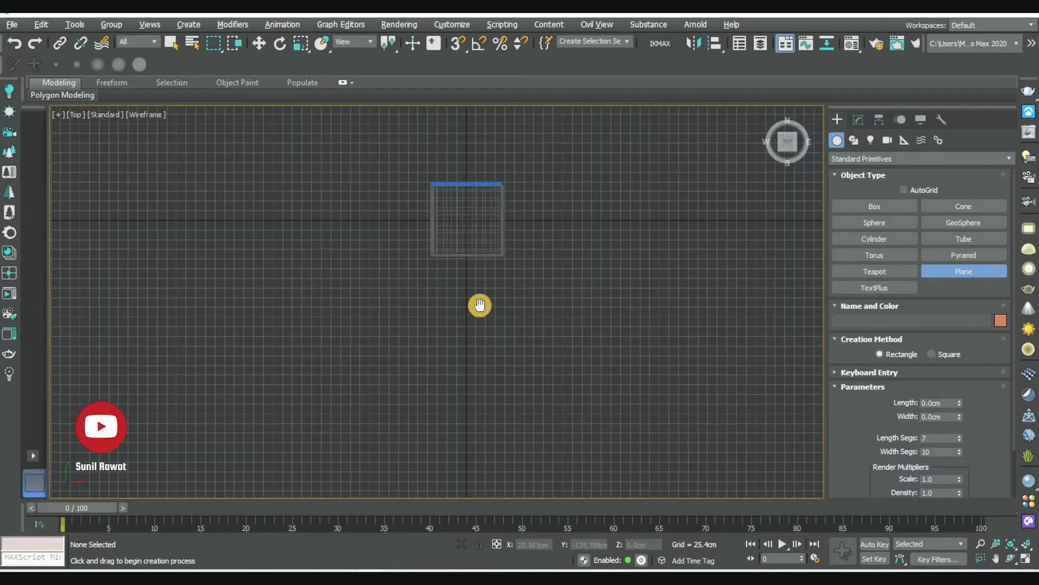
pyautogui.moveTo(562, 365); pyautogui.dragTo(565, 369, button='middle')
pyautogui.moveTo(654, 212); pyautogui.dragTo(323, 395)
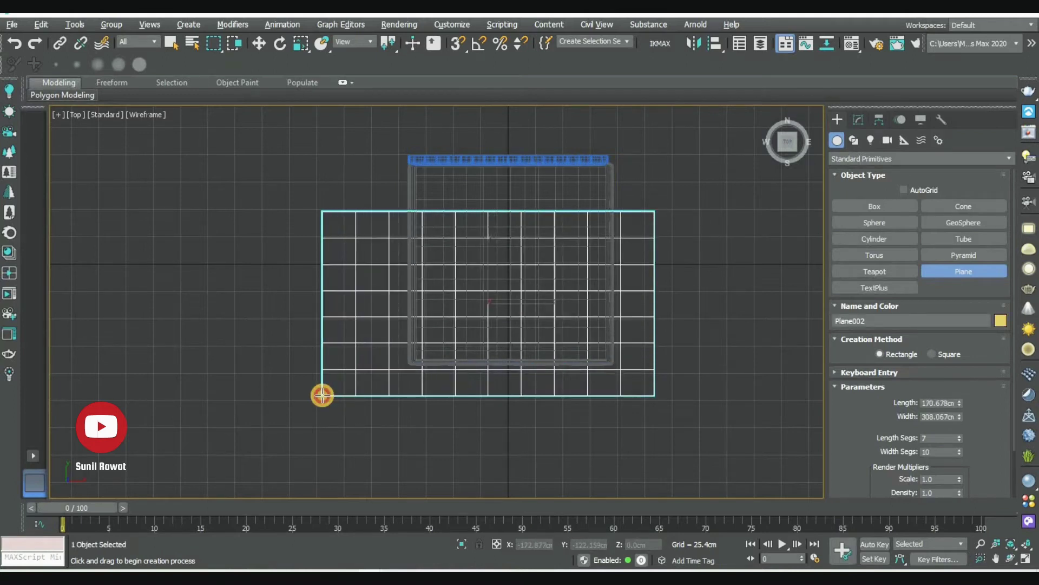
pyautogui.press('w')
pyautogui.moveTo(543, 302)
pyautogui.mouseDown()
pyautogui.moveTo(585, 337)
pyautogui.moveTo(530, 209)
pyautogui.mouseUp()
pyautogui.press('p')
pyautogui.press('F4')
pyautogui.keyDown('alt'); pyautogui.moveTo(566, 273); pyautogui.dragTo(529, 343, button='middle'); pyautogui.keyUp('alt')
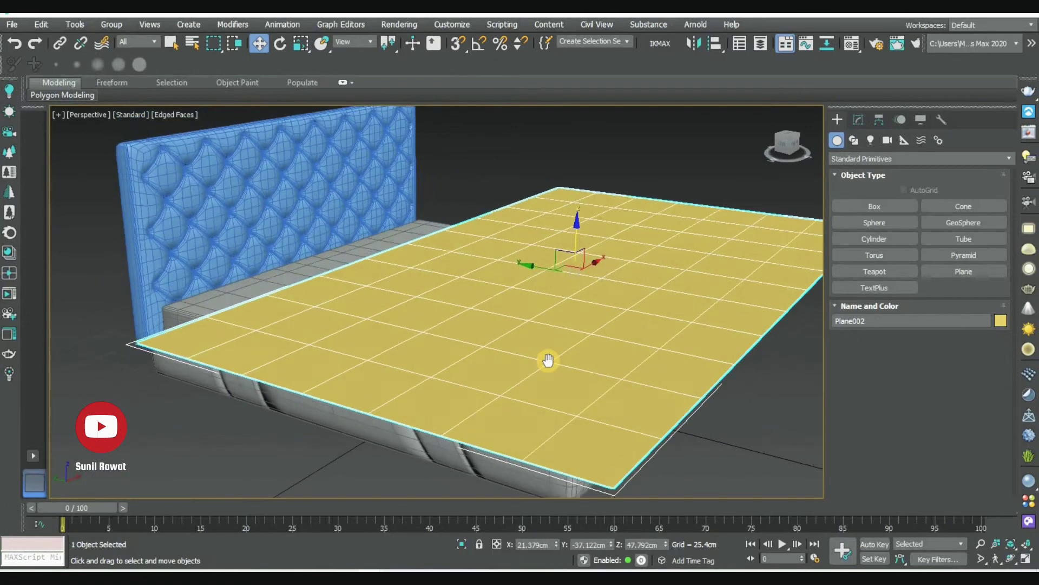
pyautogui.scroll(-2, 529, 343)
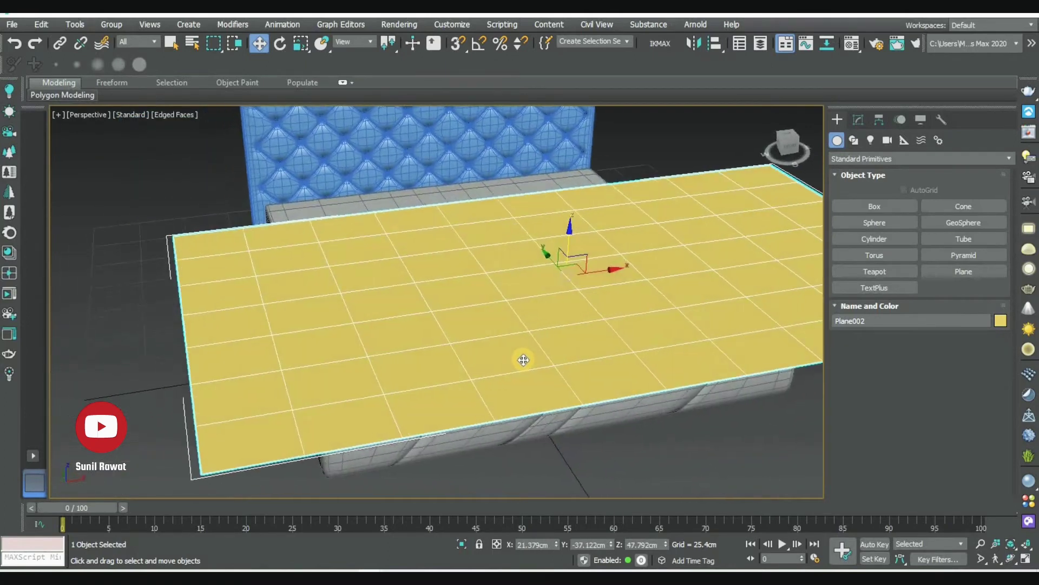
pyautogui.scroll(-3, 523, 358)
pyautogui.scroll(2, 517, 312)
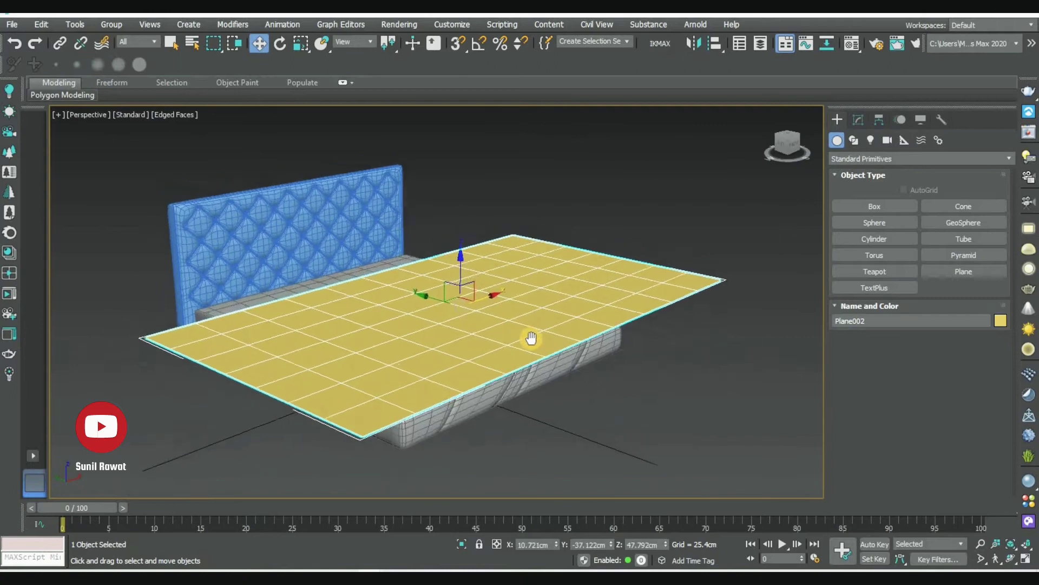
# Set the plane to 187.746cm length with 54 × 89 segments and colour it lavender
pyautogui.click(858, 119)
pyautogui.moveTo(959, 401); pyautogui.dragTo(966, 360)
pyautogui.moveTo(502, 386)
pyautogui.keyDown('alt'); pyautogui.mouseDown(button='middle')
pyautogui.moveTo(476, 367)
pyautogui.moveTo(501, 332)
pyautogui.moveTo(531, 341)
pyautogui.moveTo(571, 373)
pyautogui.moveTo(563, 379)
pyautogui.mouseUp(button='middle'); pyautogui.keyUp('alt')
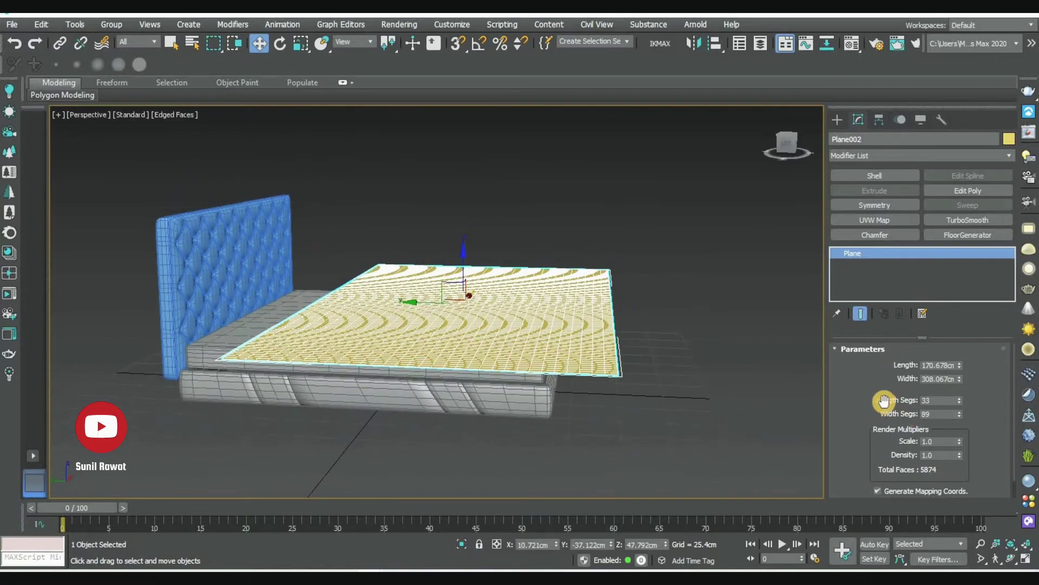
pyautogui.moveTo(962, 406); pyautogui.dragTo(958, 364)
pyautogui.keyDown('alt'); pyautogui.moveTo(596, 352); pyautogui.dragTo(626, 394, button='middle'); pyautogui.keyUp('alt')
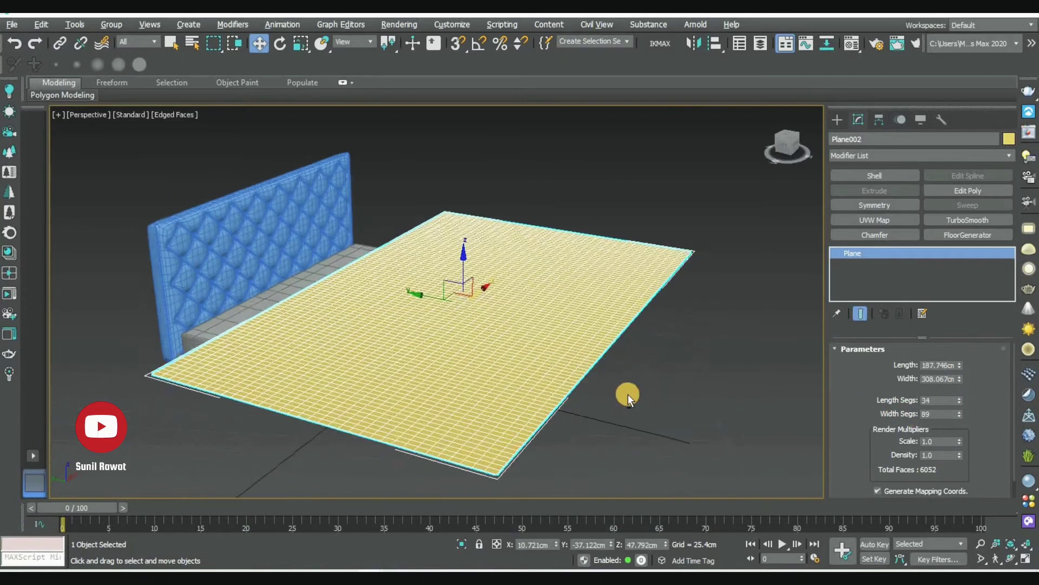
pyautogui.moveTo(961, 401); pyautogui.dragTo(961, 387)
pyautogui.keyDown('alt'); pyautogui.moveTo(595, 373); pyautogui.dragTo(619, 351, button='middle'); pyautogui.keyUp('alt')
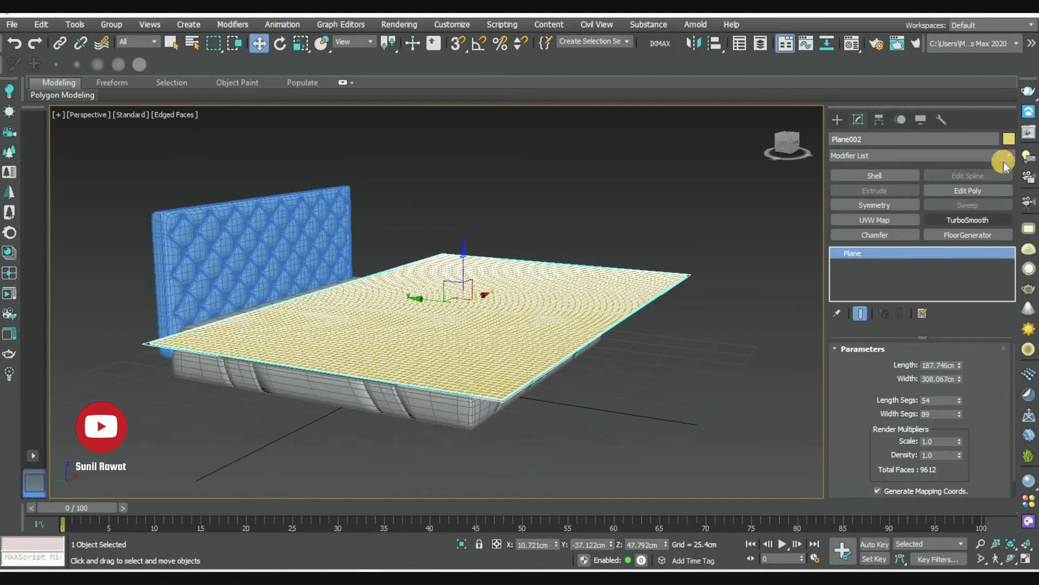
pyautogui.press('Return')
pyautogui.moveTo(602, 413)
pyautogui.keyDown('alt'); pyautogui.mouseDown(button='middle')
pyautogui.moveTo(572, 424)
pyautogui.moveTo(603, 313)
pyautogui.moveTo(579, 392)
pyautogui.moveTo(561, 378)
pyautogui.moveTo(566, 352)
pyautogui.moveTo(473, 266)
pyautogui.moveTo(510, 309)
pyautogui.moveTo(547, 282)
pyautogui.mouseUp(button='middle'); pyautogui.keyUp('alt')
pyautogui.click(589, 347)
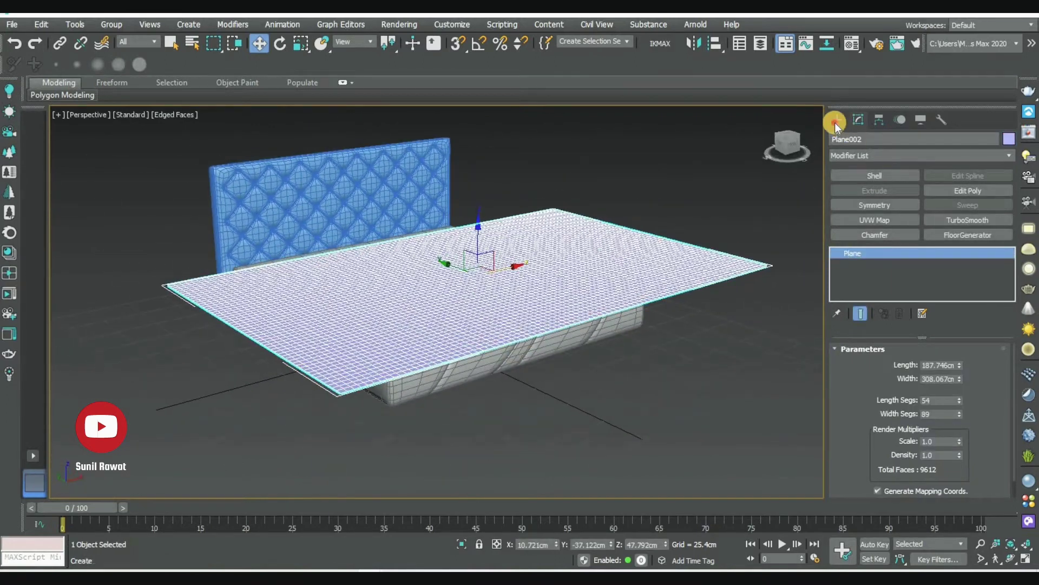
# Draw a large 737.183 × 938.123 cm floor plane around the bed in the Top view
pyautogui.click(837, 120)
pyautogui.click(949, 270)
pyautogui.press('t')
pyautogui.scroll(-4, 341, 255)
pyautogui.moveTo(215, 123); pyautogui.dragTo(721, 497)
pyautogui.press('w')
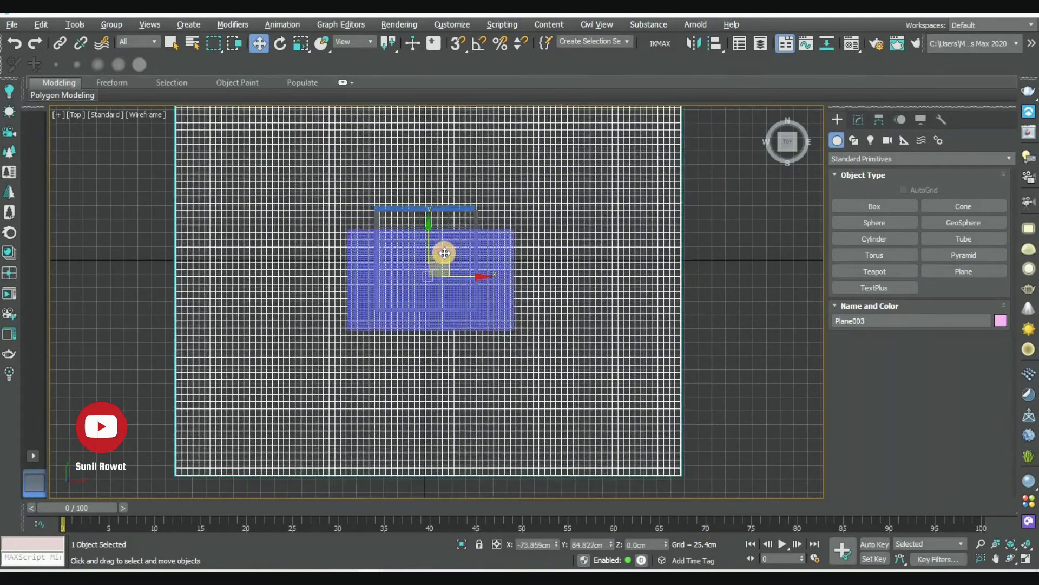
pyautogui.hotkey('alt', 'w')
pyautogui.hotkey('alt', 'w')
# Reset the floor plane's length and width segments to 1, colour it orange, and reselect the blanket
pyautogui.click(858, 120)
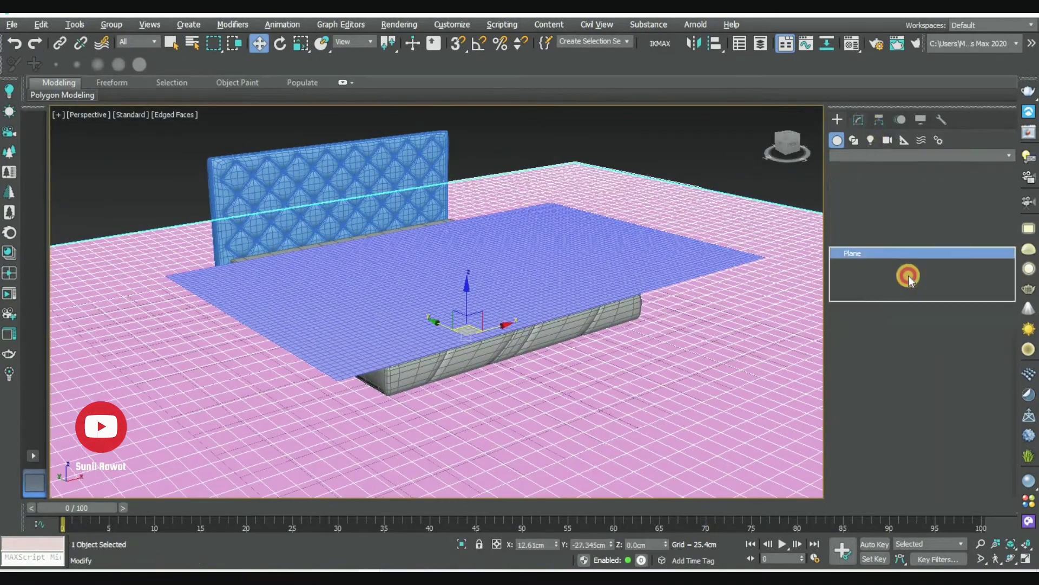
pyautogui.rightClick(959, 415)
pyautogui.rightClick(958, 400)
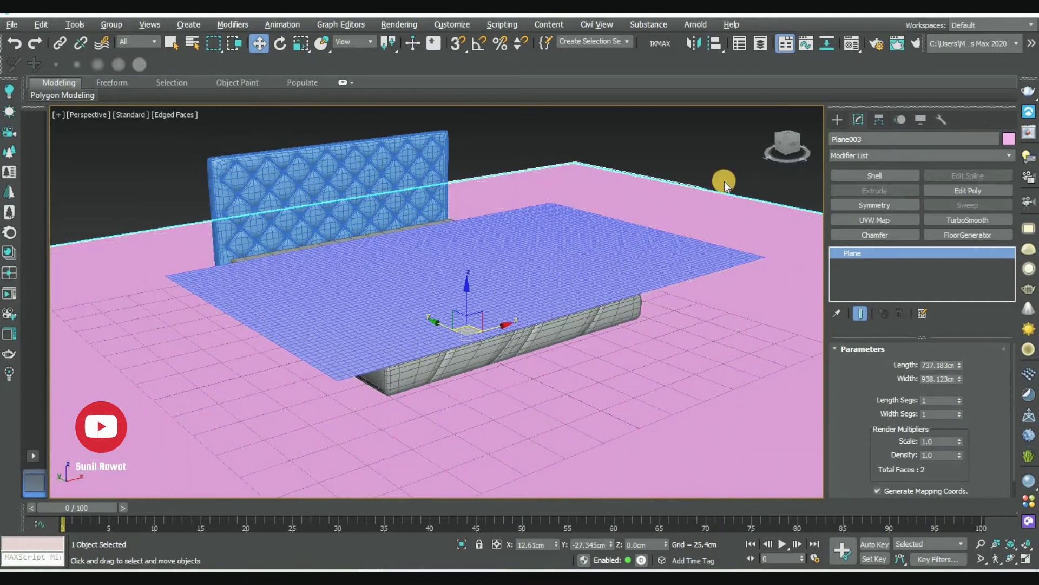
pyautogui.click(1004, 138)
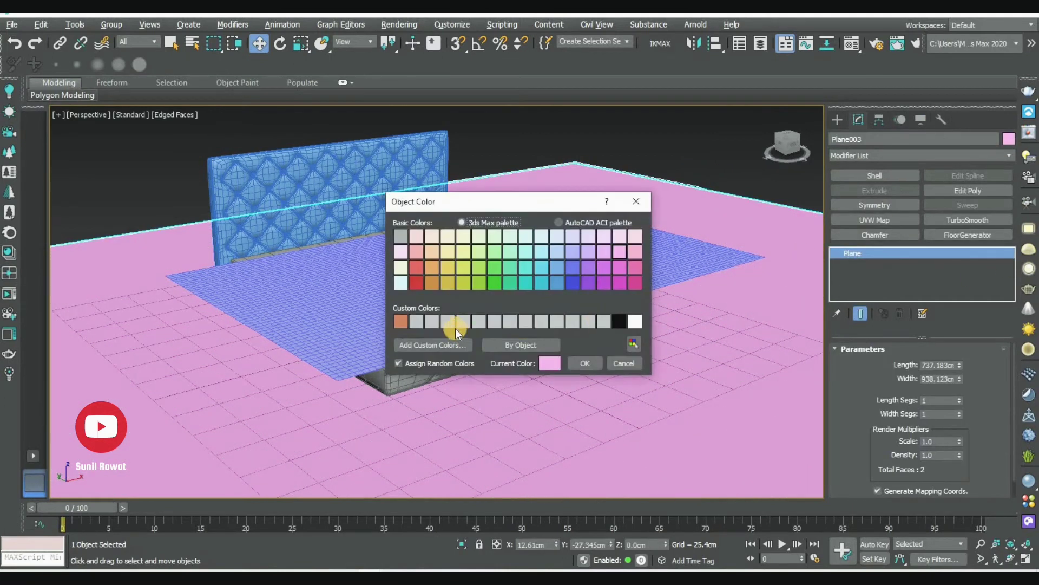
pyautogui.click(583, 365)
pyautogui.click(534, 327)
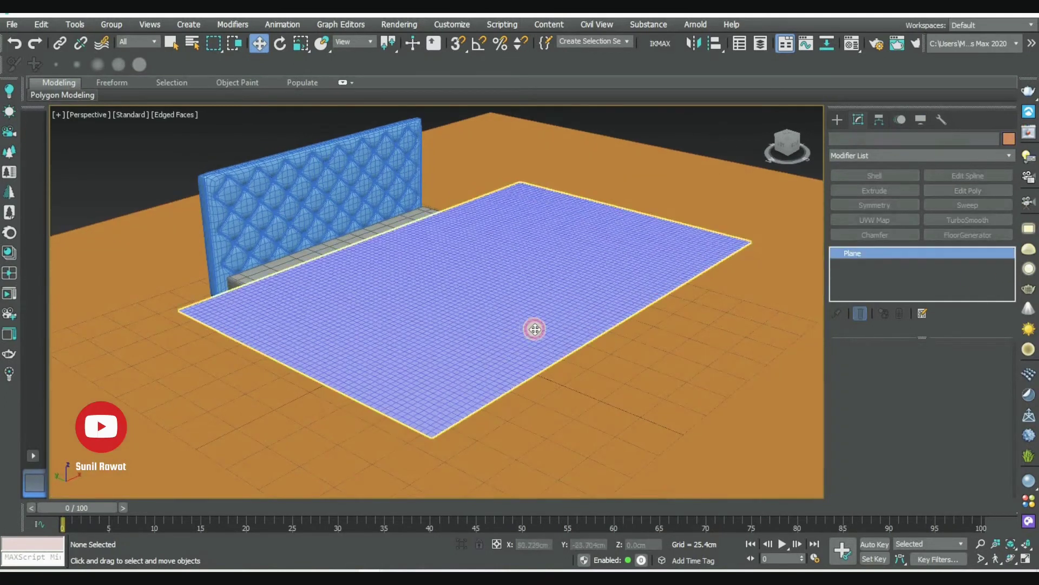
pyautogui.moveTo(530, 276)
pyautogui.keyDown('alt'); pyautogui.mouseDown(button='middle')
pyautogui.moveTo(580, 316)
pyautogui.moveTo(570, 331)
pyautogui.mouseUp(button='middle'); pyautogui.keyUp('alt')
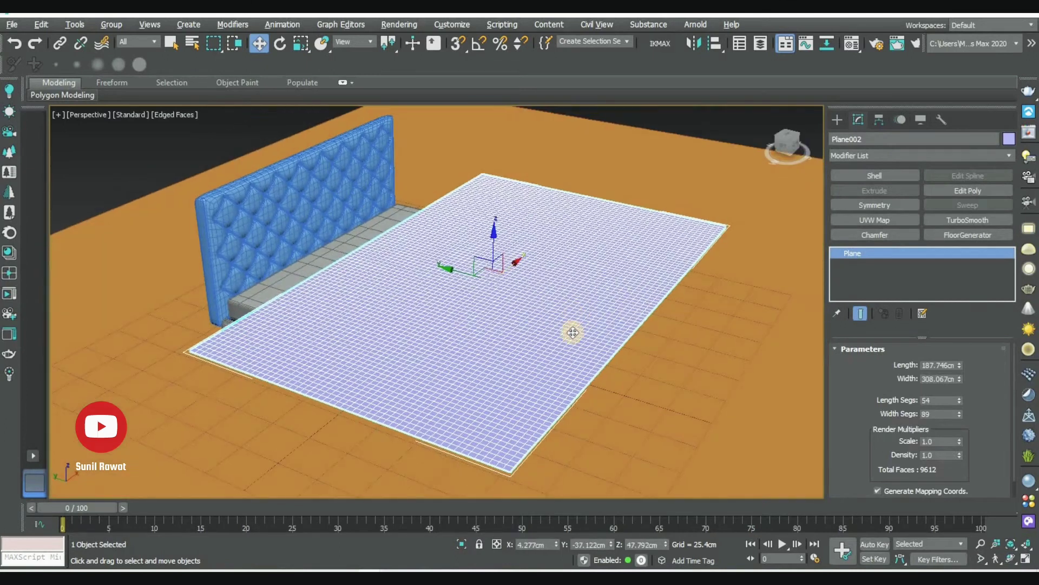
pyautogui.click(925, 150)
# Add a Bend modifier to the blanket plane and set its axis, upper limit and 90° direction
pyautogui.press('b')
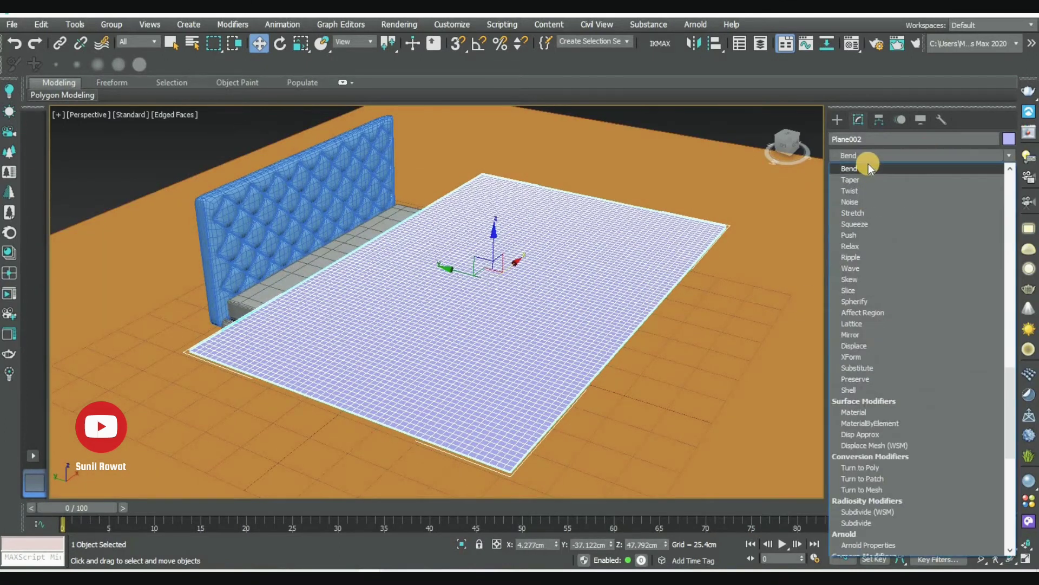
pyautogui.click(868, 163)
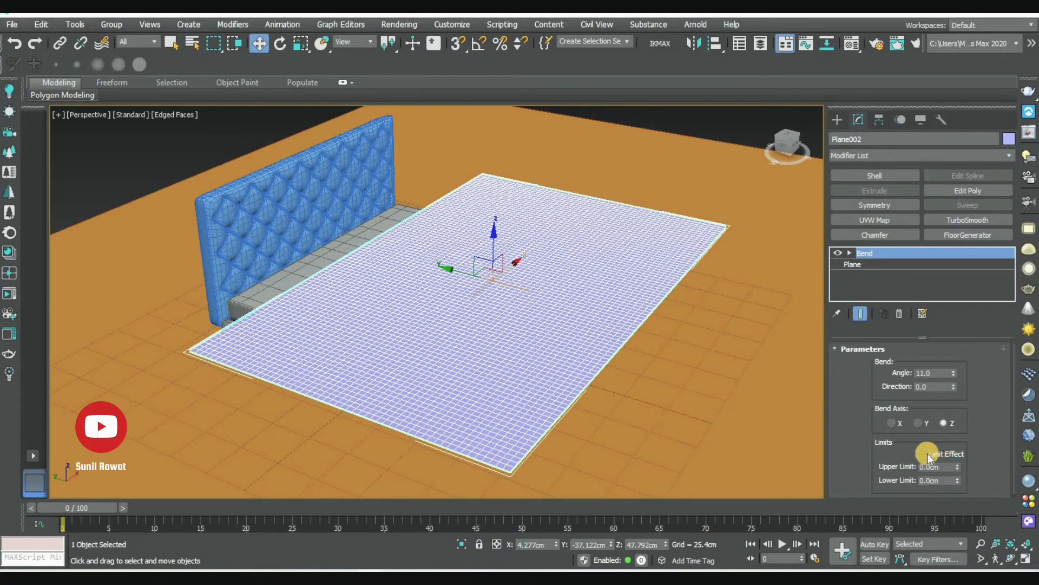
pyautogui.scroll(3, 612, 402)
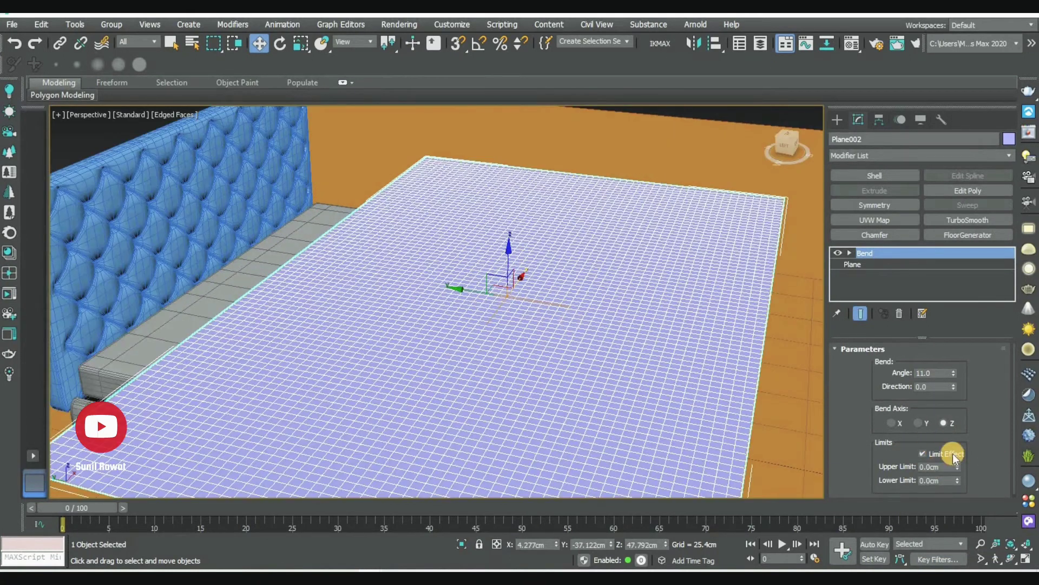
pyautogui.moveTo(954, 370); pyautogui.dragTo(971, 288)
pyautogui.moveTo(957, 467); pyautogui.dragTo(957, 455)
pyautogui.scroll(-5, 207, 356)
pyautogui.click(918, 423)
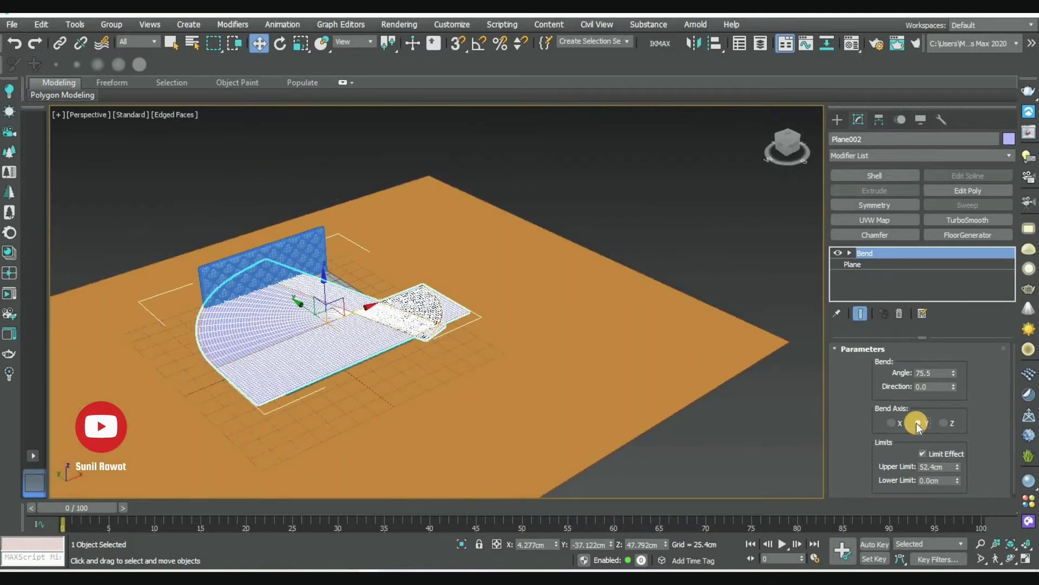
pyautogui.click(892, 423)
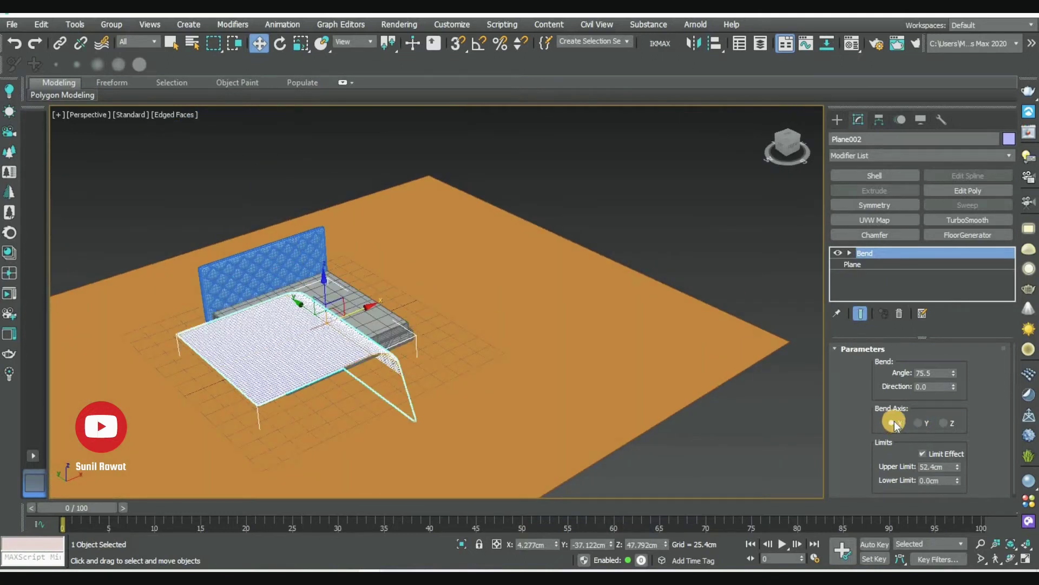
pyautogui.doubleClick(916, 387)
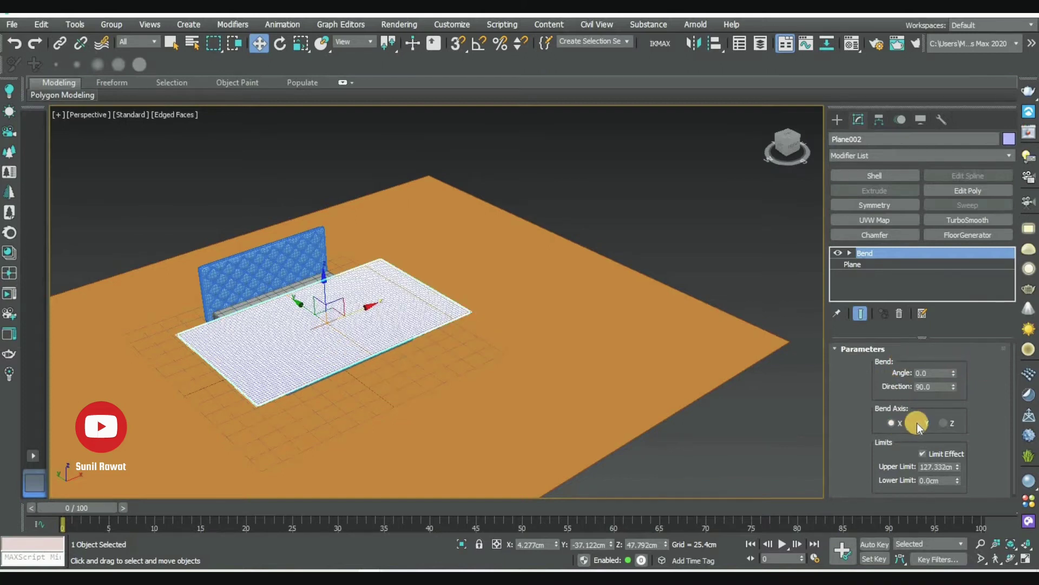
# Raise the bend angle to 382 so the plane curls into a closed tube
pyautogui.keyDown('alt'); pyautogui.moveTo(332, 360); pyautogui.dragTo(474, 361, button='middle'); pyautogui.keyUp('alt')
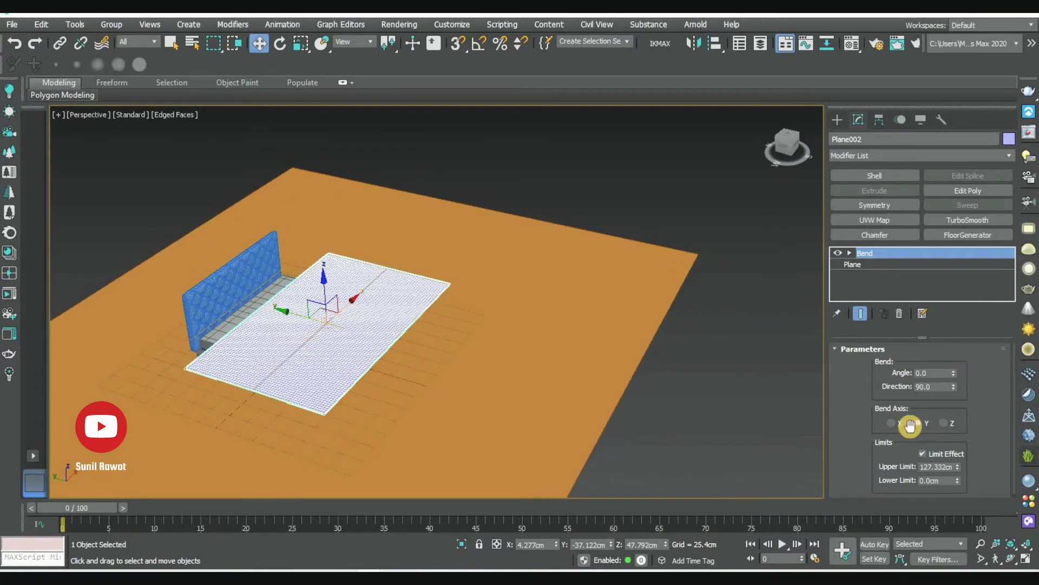
pyautogui.moveTo(954, 372); pyautogui.dragTo(978, 174)
pyautogui.keyDown('alt'); pyautogui.moveTo(379, 346); pyautogui.dragTo(544, 370, button='middle'); pyautogui.keyUp('alt')
pyautogui.moveTo(954, 372)
pyautogui.mouseDown()
pyautogui.moveTo(965, 260)
pyautogui.moveTo(1010, 149)
pyautogui.mouseUp()
pyautogui.moveTo(954, 372); pyautogui.dragTo(955, 346)
pyautogui.moveTo(447, 311); pyautogui.dragTo(414, 297)
pyautogui.moveTo(415, 297)
pyautogui.keyDown('alt'); pyautogui.mouseDown(button='middle')
pyautogui.moveTo(557, 313)
pyautogui.moveTo(622, 355)
pyautogui.mouseUp(button='middle'); pyautogui.keyUp('alt')
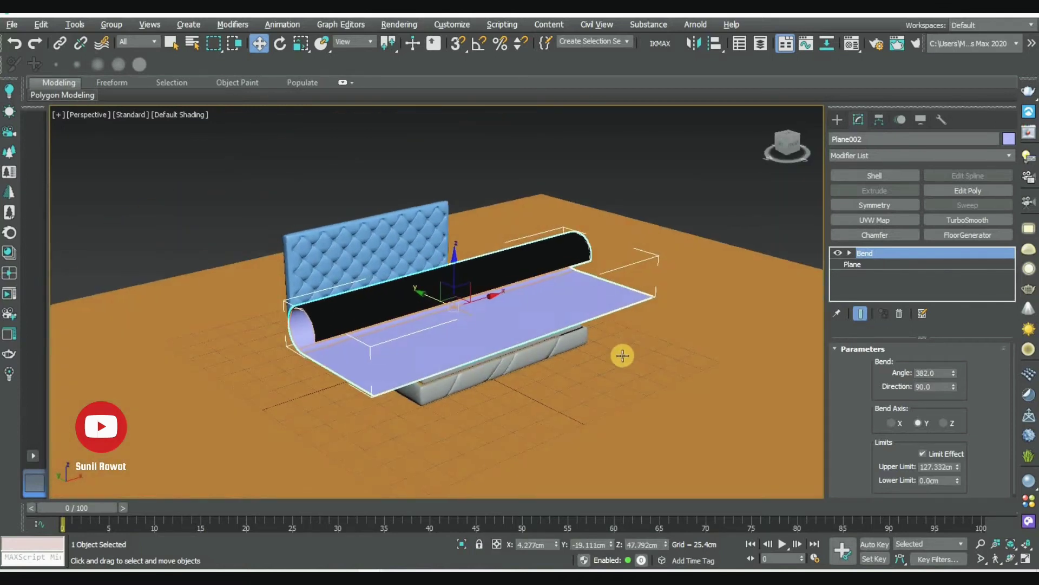
# Move the rolled plane toward the headboard in the Top view and frame it
pyautogui.press('e')
pyautogui.press('F4')
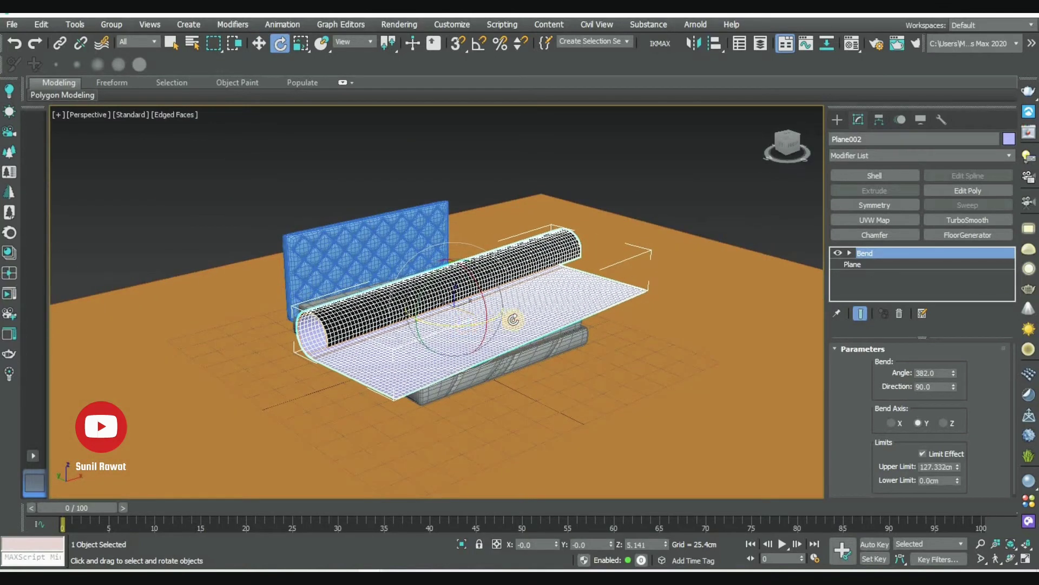
pyautogui.keyDown('alt'); pyautogui.moveTo(469, 326); pyautogui.dragTo(509, 330, button='middle'); pyautogui.keyUp('alt')
pyautogui.hotkey('alt', 'w')
pyautogui.click(236, 206)
pyautogui.hotkey('alt', 'w')
pyautogui.press('w')
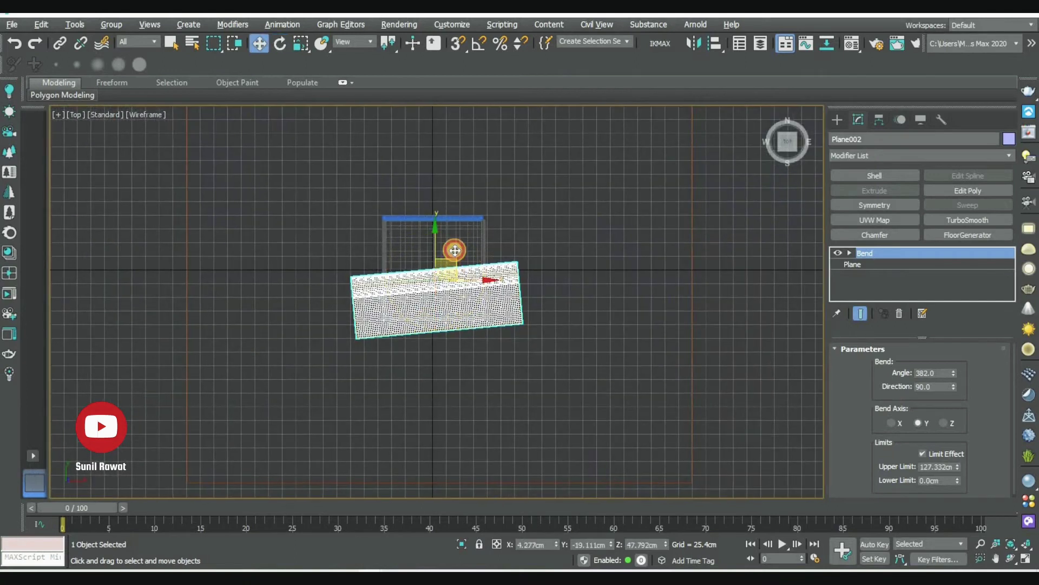
pyautogui.moveTo(454, 250); pyautogui.dragTo(454, 246)
pyautogui.press('p')
pyautogui.keyDown('alt'); pyautogui.moveTo(615, 397); pyautogui.dragTo(666, 230, button='middle'); pyautogui.keyUp('alt')
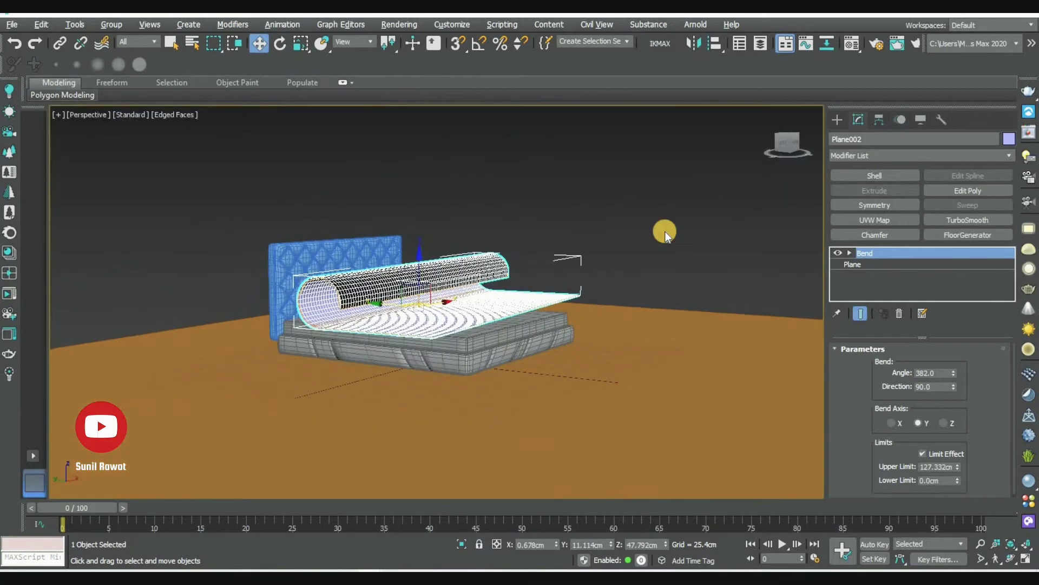
pyautogui.press('z')
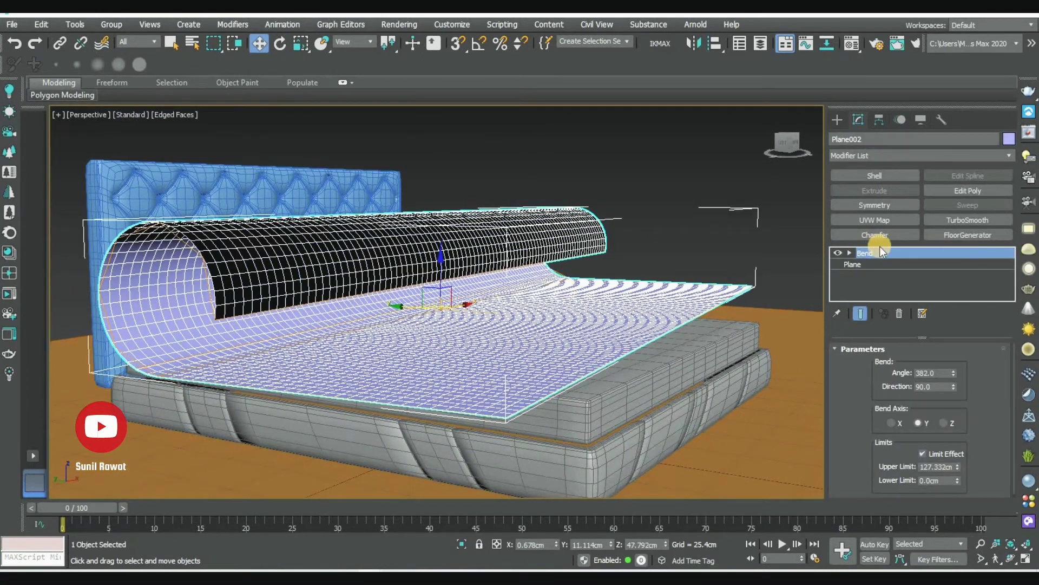
# Add Edit Poly and a Shell with 1.676cm outer amount and 2 segments
pyautogui.click(968, 190)
pyautogui.click(952, 154)
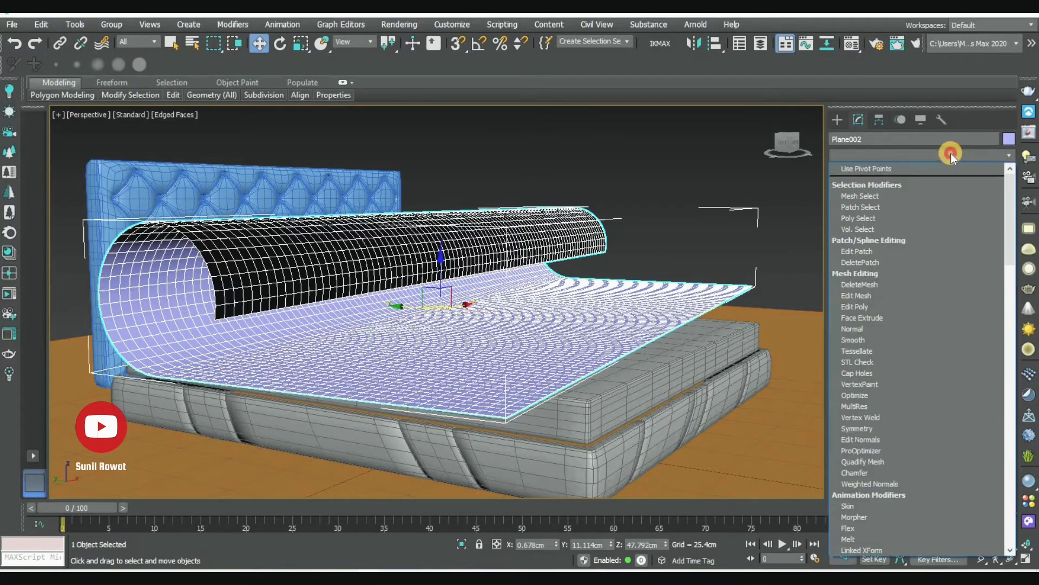
pyautogui.click(875, 175)
pyautogui.moveTo(670, 217)
pyautogui.keyDown('alt'); pyautogui.mouseDown(button='middle')
pyautogui.moveTo(320, 328)
pyautogui.moveTo(704, 374)
pyautogui.mouseUp(button='middle'); pyautogui.keyUp('alt')
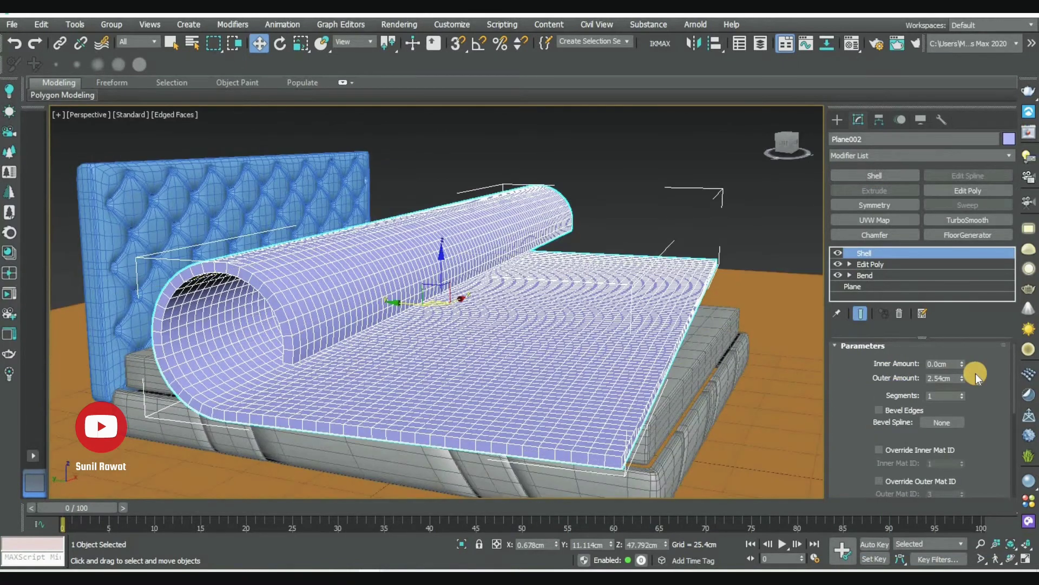
pyautogui.moveTo(962, 378); pyautogui.dragTo(962, 398)
pyautogui.keyDown('alt'); pyautogui.moveTo(732, 337); pyautogui.dragTo(619, 327, button='middle'); pyautogui.keyUp('alt')
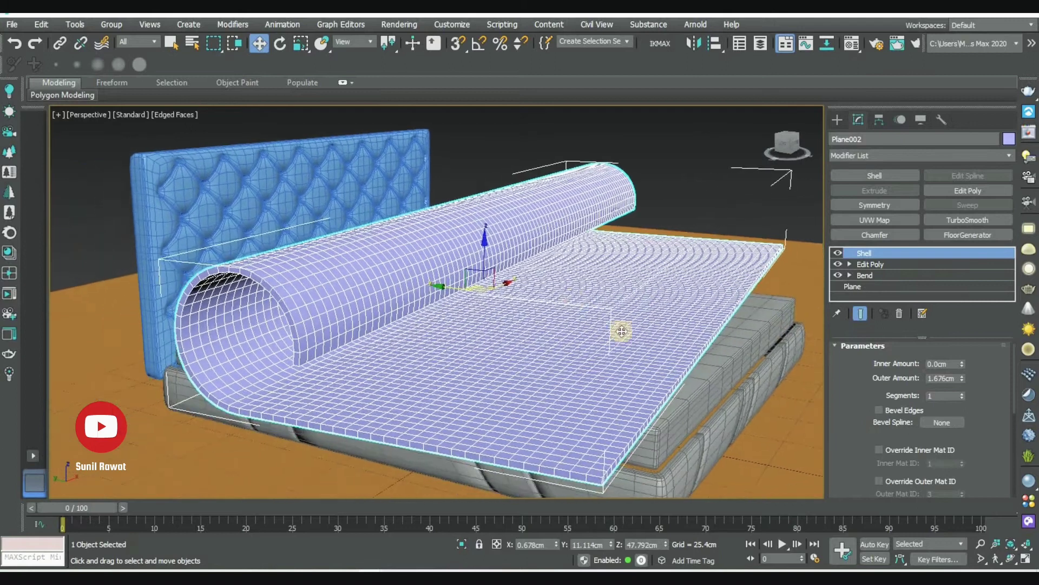
pyautogui.click(962, 394)
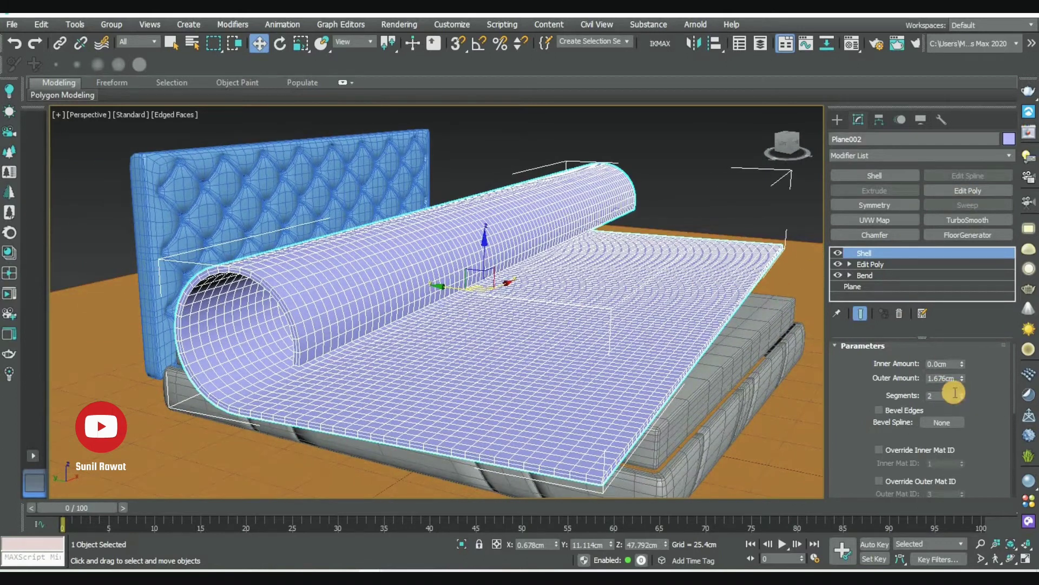
pyautogui.scroll(3, 362, 285)
pyautogui.scroll(-5, 498, 325)
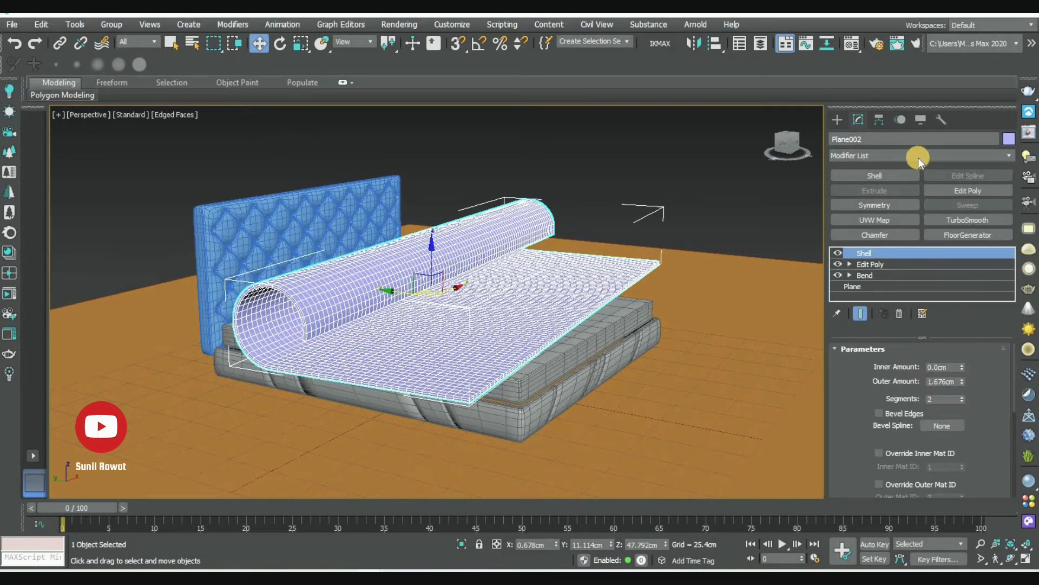
# Stack another Edit Poly and scale the blanket to 94.624% along X
pyautogui.click(980, 189)
pyautogui.click(605, 213)
pyautogui.click(401, 275)
pyautogui.keyDown('alt'); pyautogui.moveTo(514, 297); pyautogui.dragTo(461, 336, button='middle'); pyautogui.keyUp('alt')
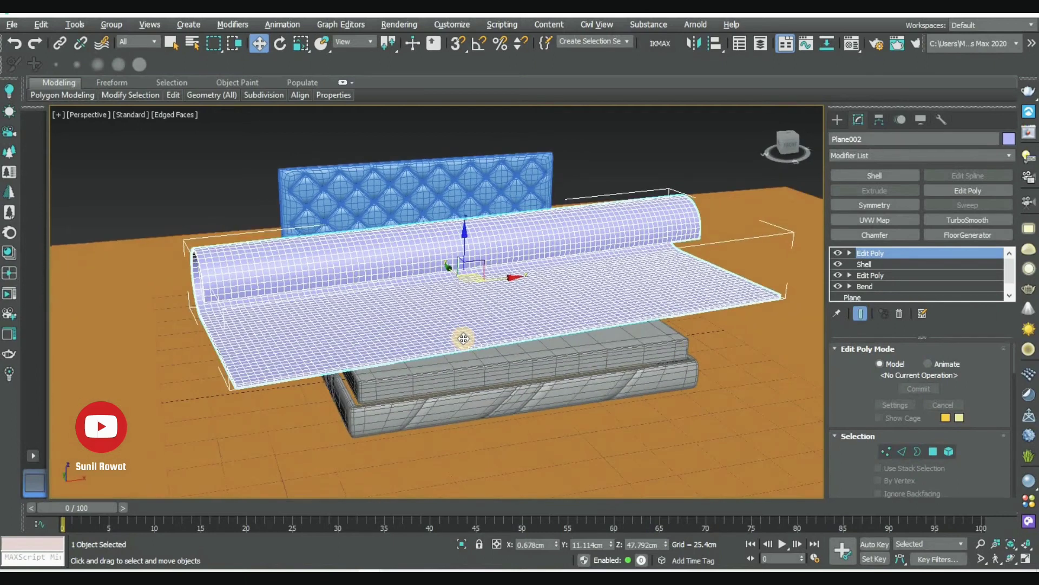
pyautogui.press('r')
pyautogui.moveTo(427, 294); pyautogui.dragTo(399, 291)
pyautogui.keyDown('alt'); pyautogui.moveTo(399, 291); pyautogui.dragTo(615, 319, button='middle'); pyautogui.keyUp('alt')
pyautogui.click(918, 155)
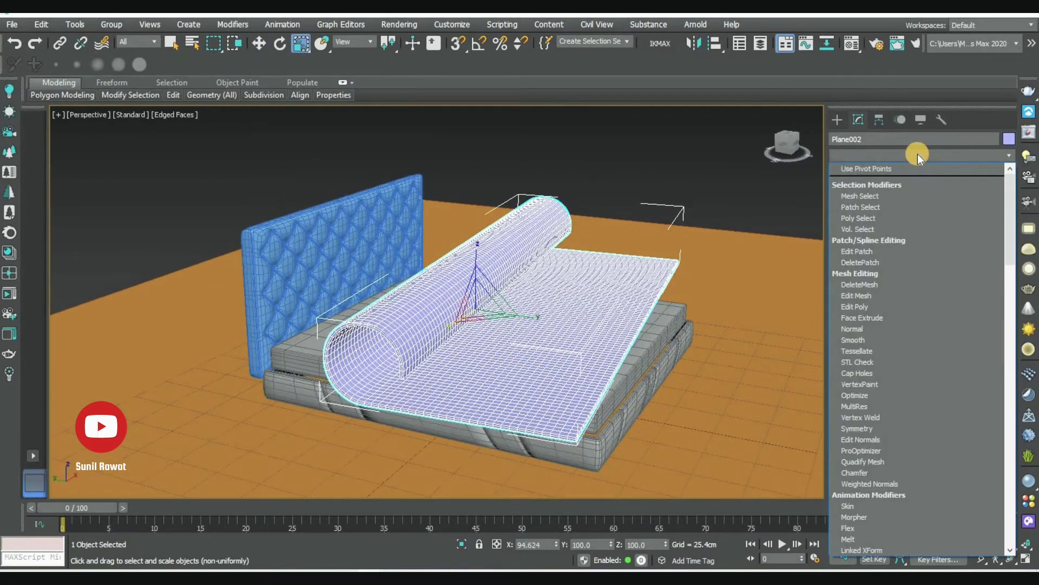
# Add a Cloth modifier and make the blanket a cloth object with the Cotton preset
pyautogui.scroll(-5, 869, 169)
pyautogui.scroll(-5, 869, 168)
pyautogui.scroll(-5, 866, 171)
pyautogui.scroll(-5, 866, 171)
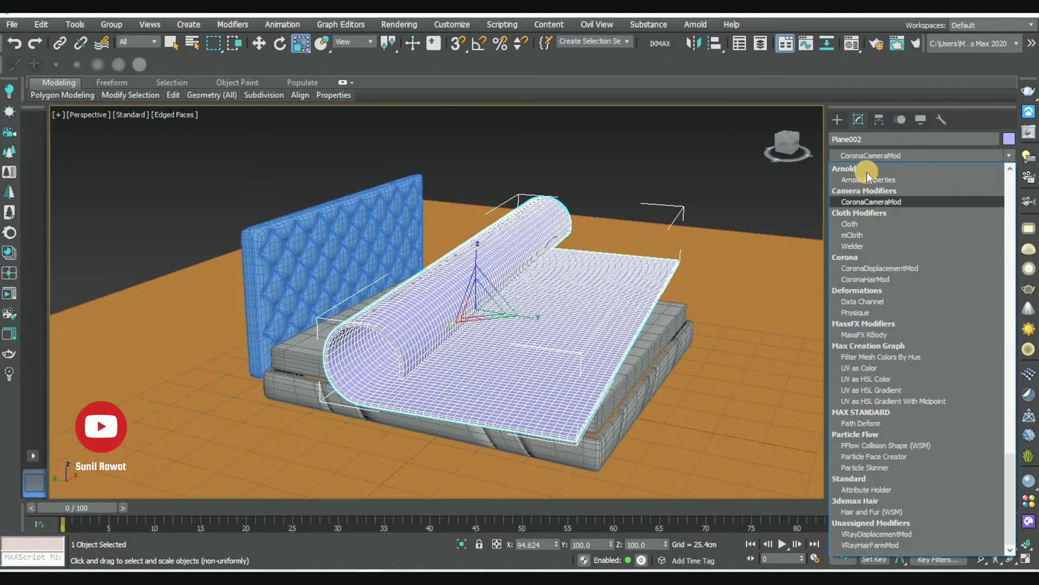
pyautogui.click(859, 223)
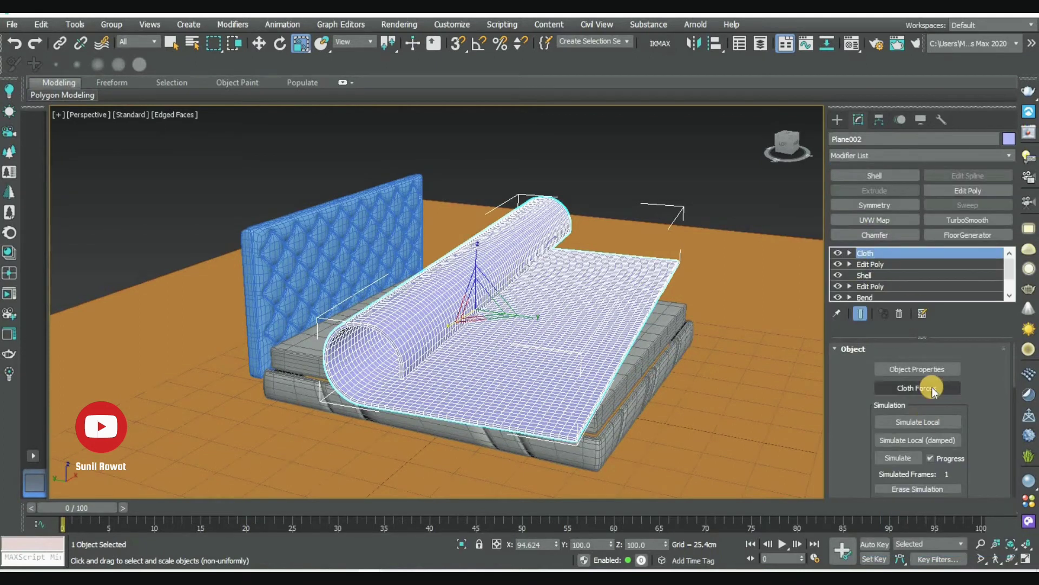
pyautogui.click(401, 111)
pyautogui.click(488, 98)
pyautogui.click(541, 133)
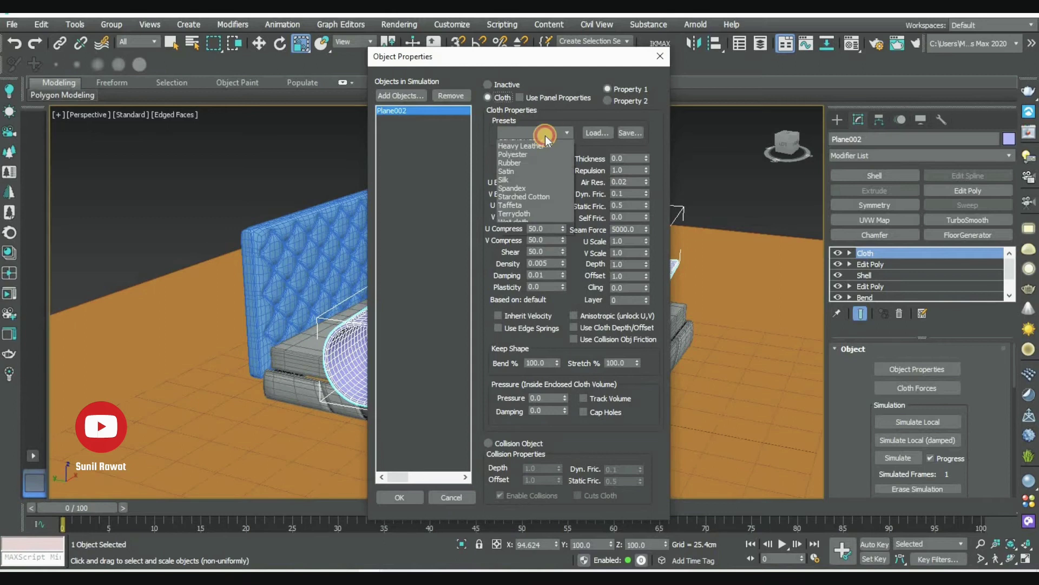
pyautogui.click(524, 162)
pyautogui.doubleClick(547, 398)
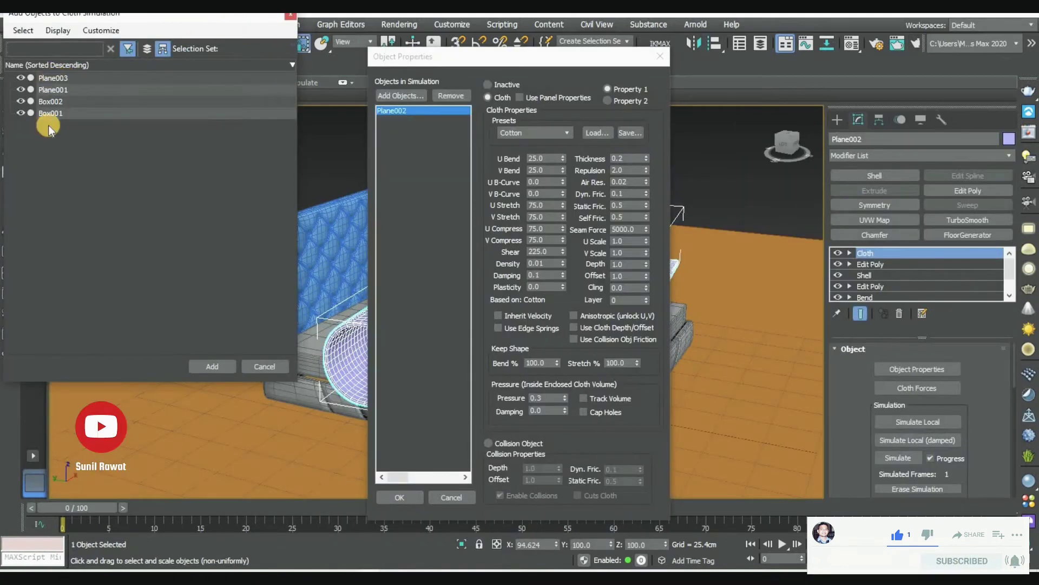
# Add Box001, Box002 and Plane003 to the cloth simulation
pyautogui.click(57, 114)
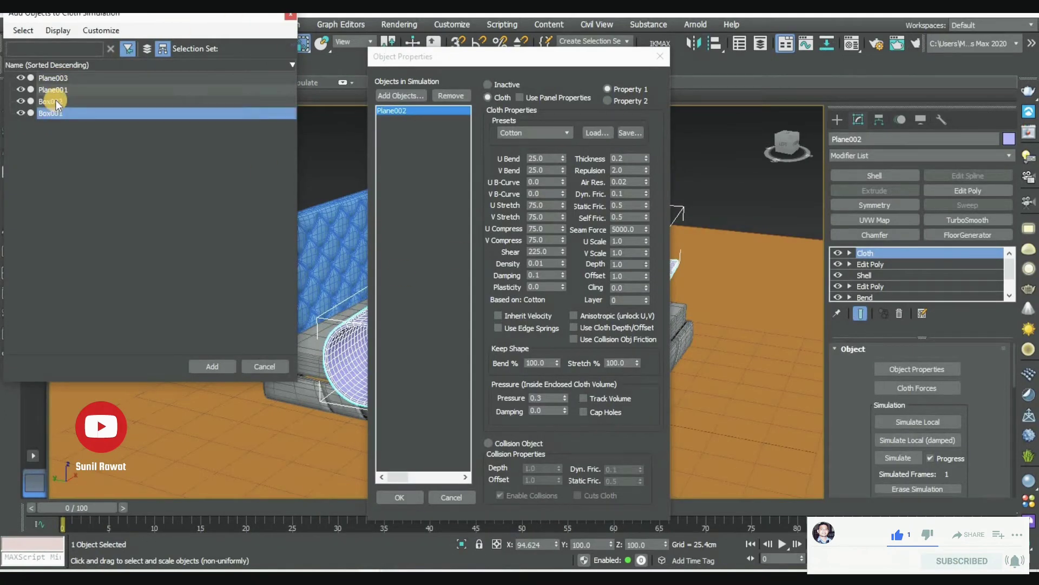
pyautogui.keyDown('ctrl'); pyautogui.click(61, 78); pyautogui.keyUp('ctrl')
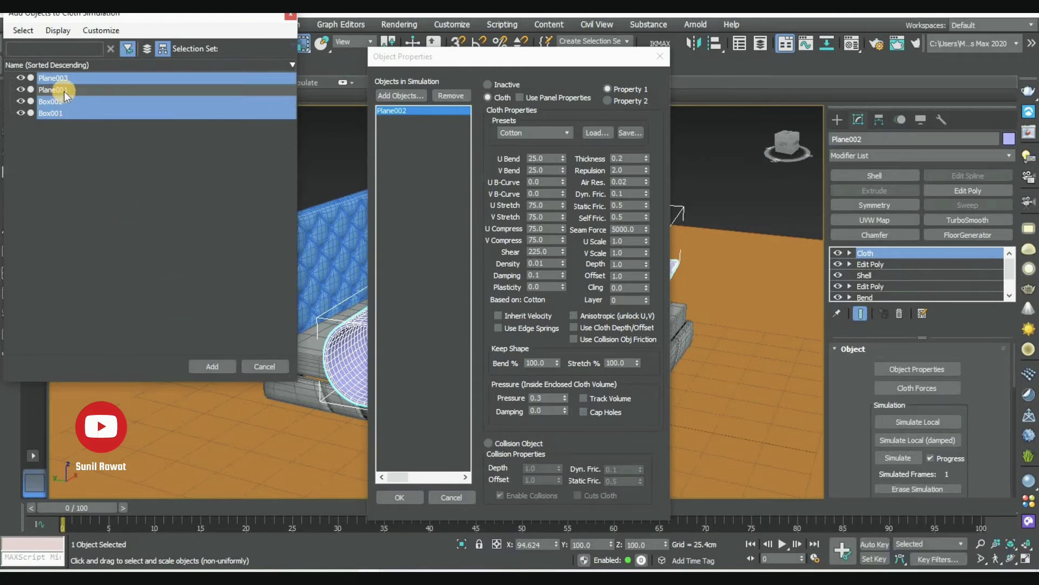
pyautogui.click(220, 365)
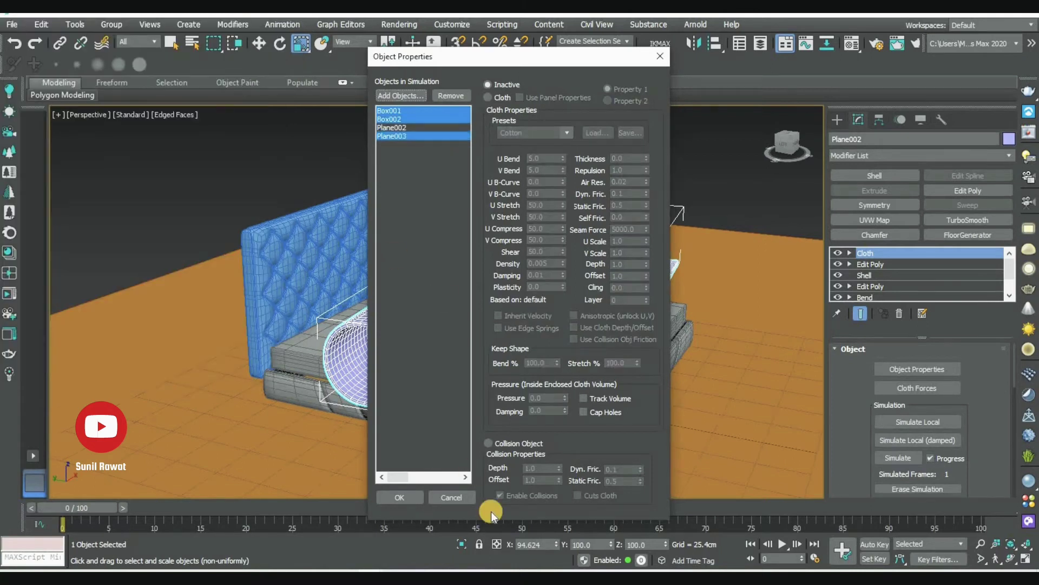
# Set the added bed pieces as collision objects and confirm the cloth properties
pyautogui.click(489, 443)
pyautogui.click(400, 497)
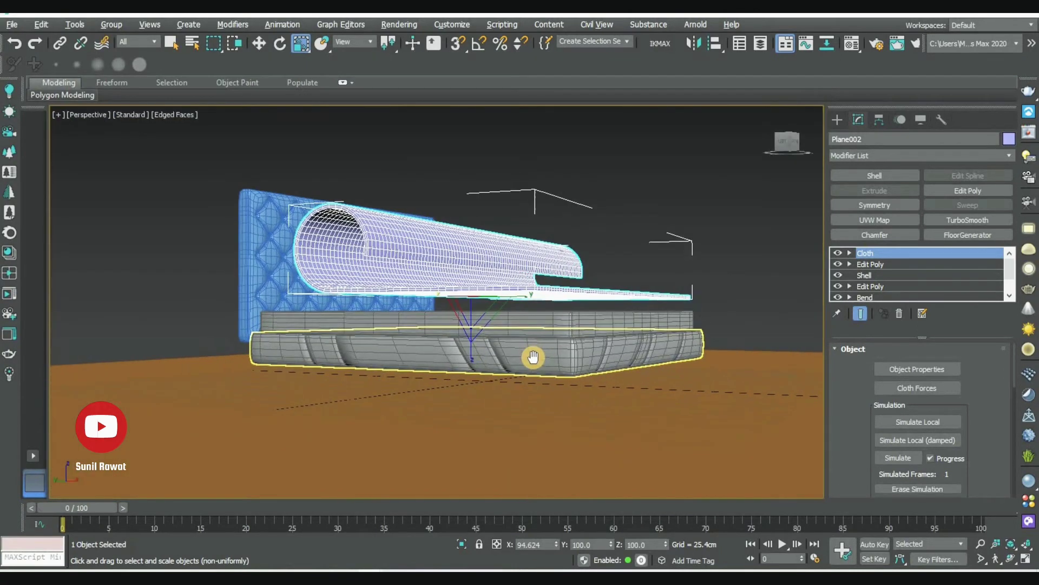
pyautogui.press('F4')
pyautogui.scroll(2, 531, 378)
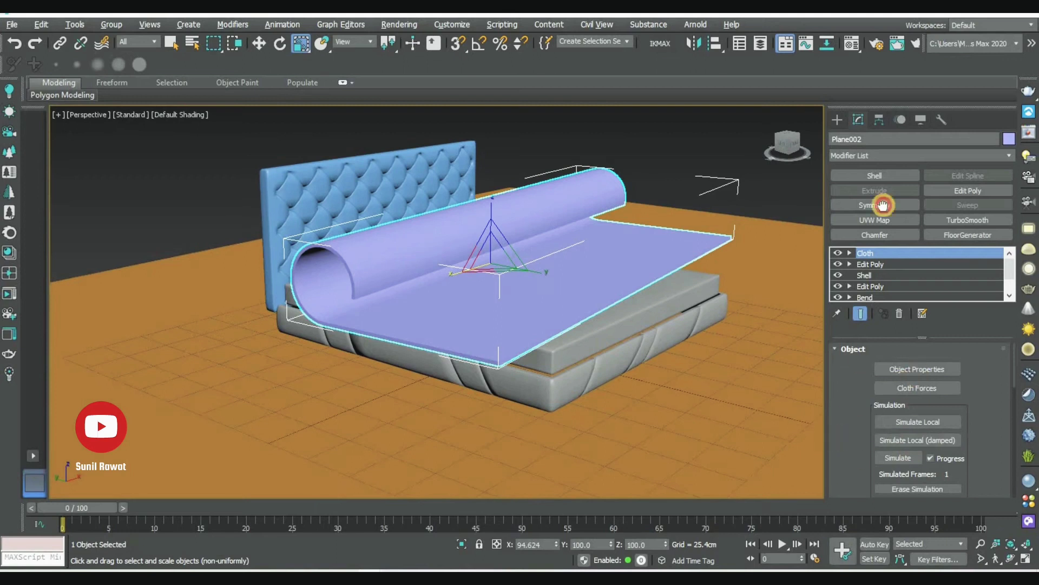
pyautogui.scroll(-5, 861, 474)
pyautogui.scroll(-2, 863, 476)
pyautogui.scroll(-2, 866, 422)
pyautogui.scroll(-1, 893, 411)
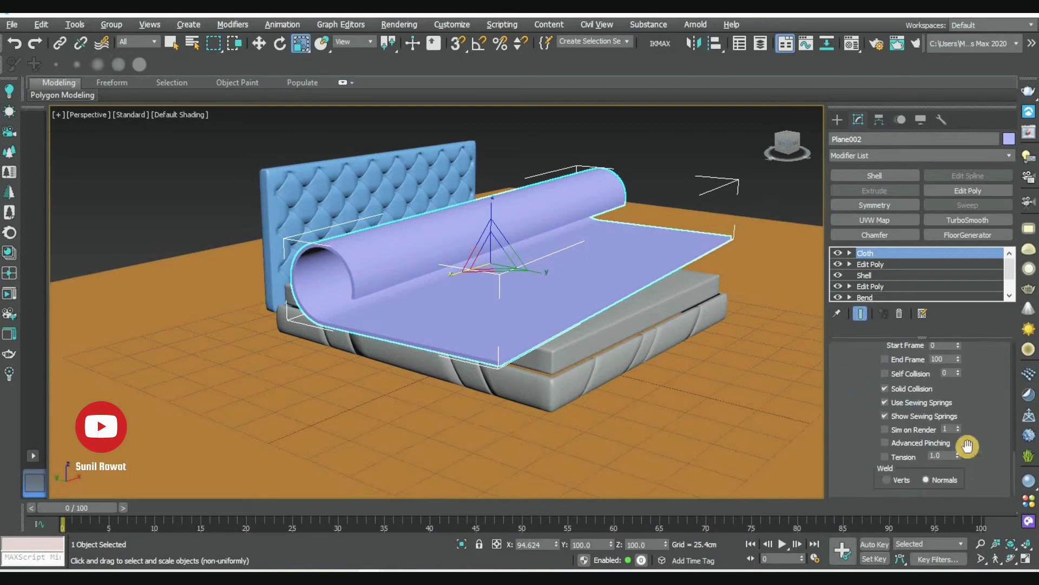
# Enable self collision and run the cloth simulation for about 44 frames
pyautogui.click(896, 373)
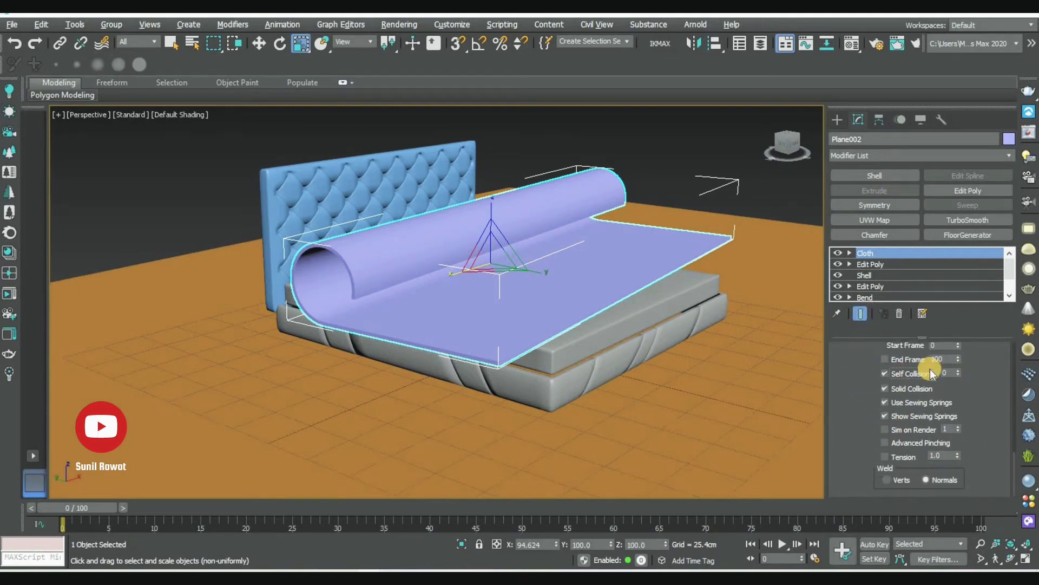
pyautogui.scroll(10, 865, 358)
pyautogui.click(898, 427)
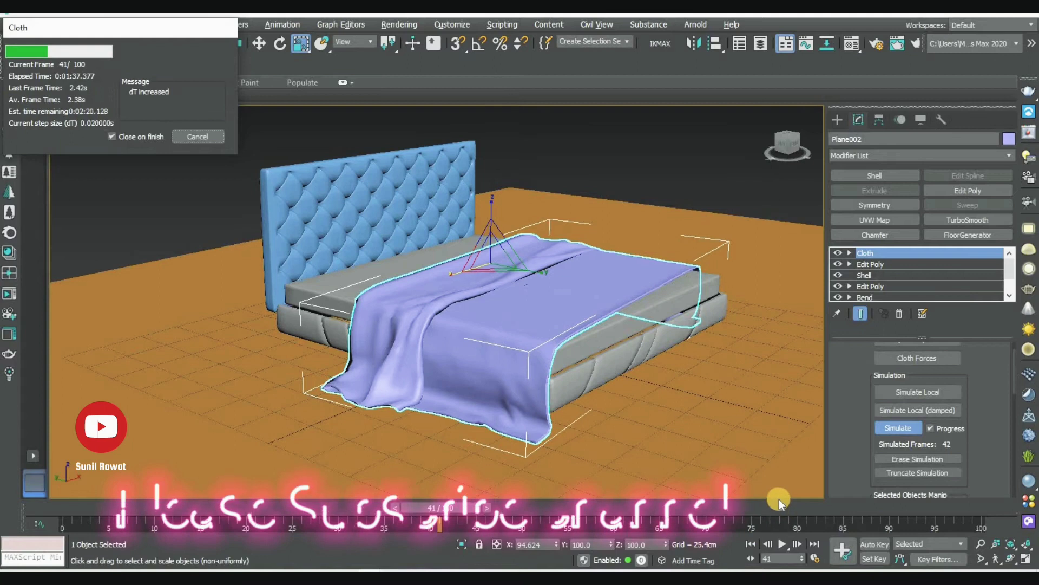
pyautogui.click(197, 136)
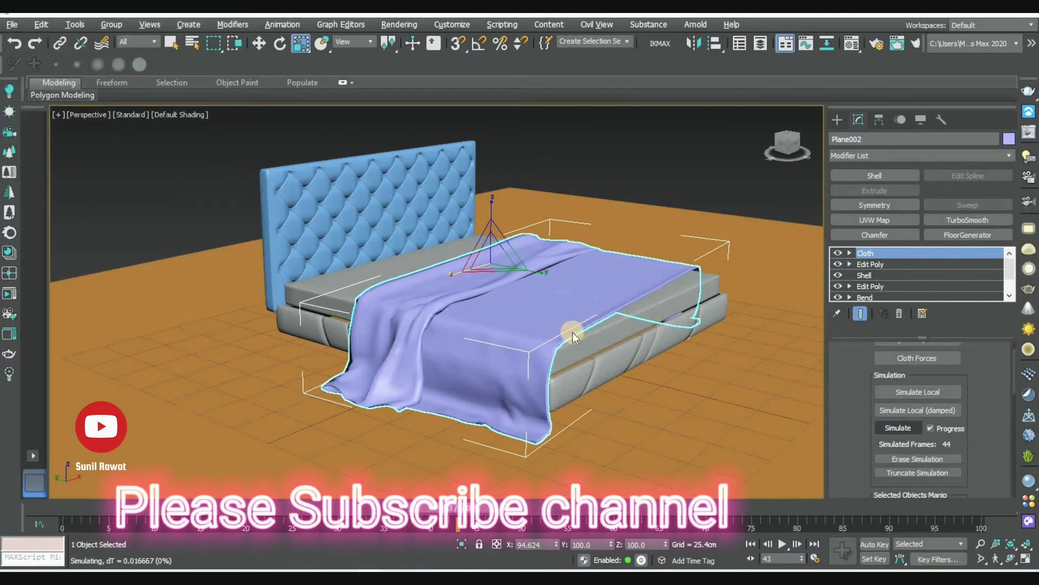
# Orbit around to the bed corner and select the mattress
pyautogui.scroll(2, 540, 341)
pyautogui.scroll(2, 550, 372)
pyautogui.scroll(2, 587, 350)
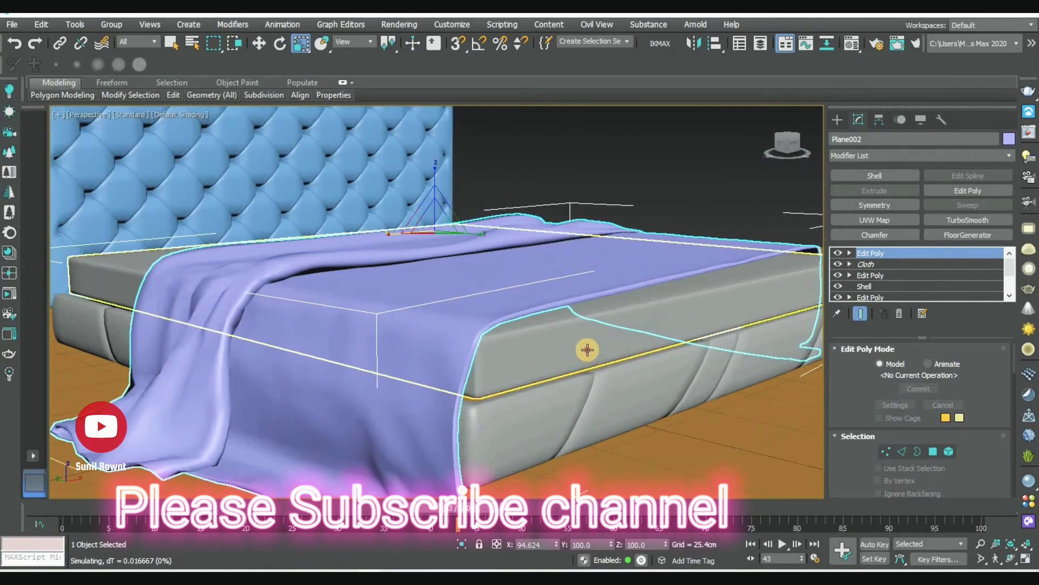
pyautogui.scroll(-3, 587, 350)
pyautogui.hotkey('ctrl', 'd')
pyautogui.press('w')
pyautogui.keyDown('alt'); pyautogui.moveTo(552, 411); pyautogui.dragTo(481, 410, button='middle'); pyautogui.keyUp('alt')
pyautogui.scroll(3, 480, 410)
pyautogui.scroll(2, 485, 385)
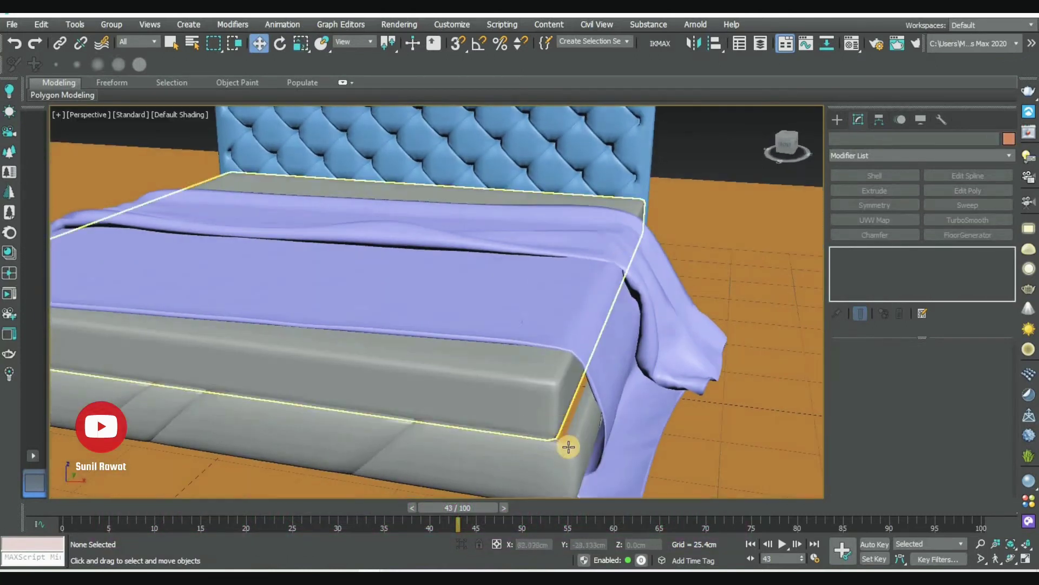
pyautogui.click(568, 447)
pyautogui.scroll(-2, 578, 380)
pyautogui.scroll(-2, 431, 327)
# Clear the selection, orbit to a frontal view and select the headboard (Plane001)
pyautogui.press('r')
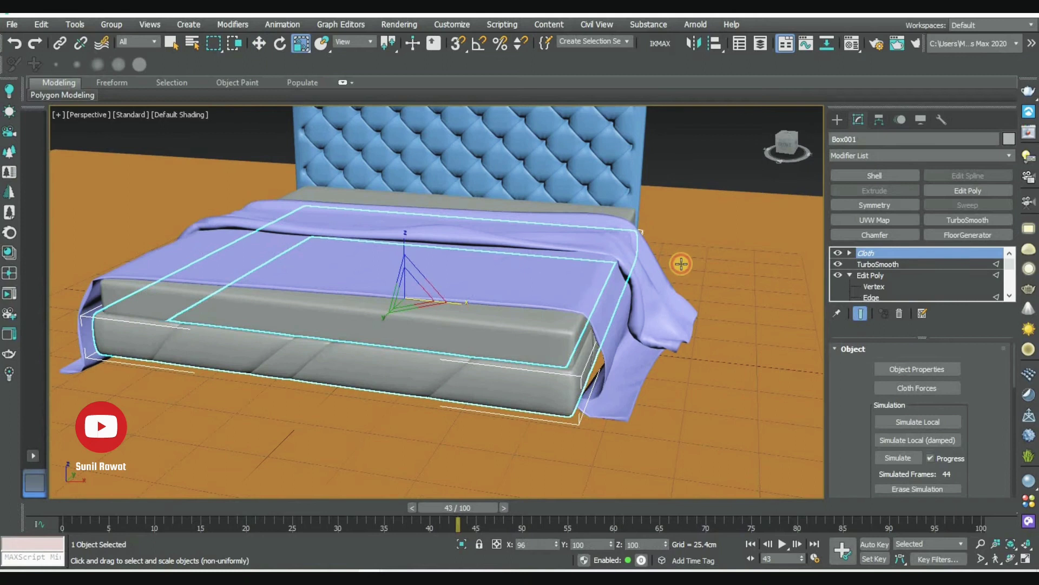
pyautogui.click(681, 264)
pyautogui.moveTo(626, 325)
pyautogui.keyDown('alt'); pyautogui.mouseDown(button='middle')
pyautogui.moveTo(678, 301)
pyautogui.moveTo(702, 309)
pyautogui.mouseUp(button='middle'); pyautogui.keyUp('alt')
pyautogui.scroll(-2, 640, 372)
pyautogui.moveTo(640, 371)
pyautogui.keyDown('alt'); pyautogui.mouseDown(button='middle')
pyautogui.moveTo(600, 434)
pyautogui.moveTo(541, 355)
pyautogui.moveTo(429, 387)
pyautogui.moveTo(406, 367)
pyautogui.moveTo(413, 339)
pyautogui.moveTo(339, 357)
pyautogui.moveTo(362, 225)
pyautogui.mouseUp(button='middle'); pyautogui.keyUp('alt')
pyautogui.hotkey('ctrl', 'z')
# With TurboSmooth off, pull the headboard's bottom polygon strip down in Front view
pyautogui.press('z')
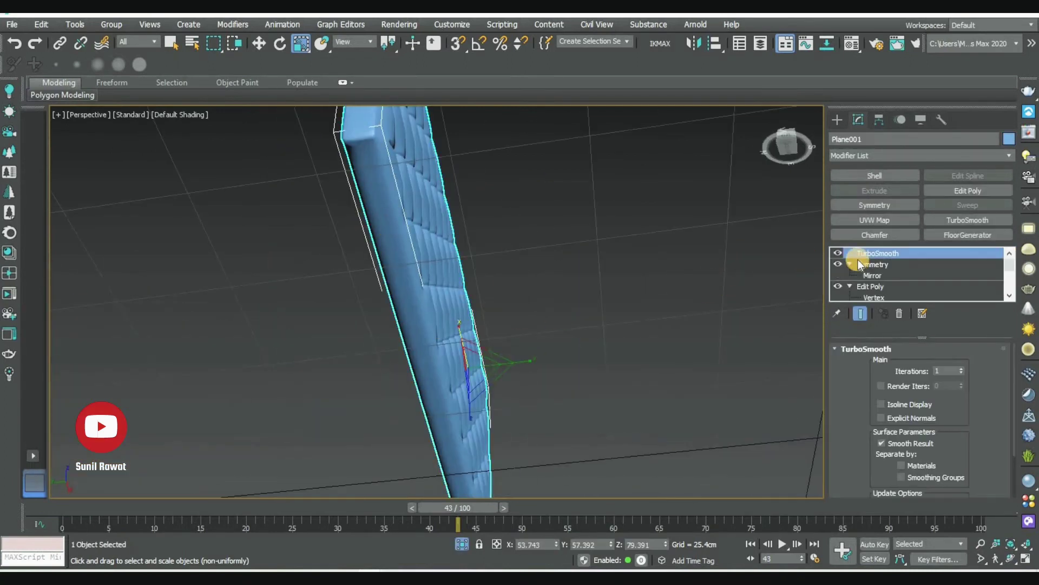
pyautogui.click(838, 253)
pyautogui.keyDown('alt'); pyautogui.moveTo(557, 322); pyautogui.dragTo(596, 336, button='middle'); pyautogui.keyUp('alt')
pyautogui.press('F4')
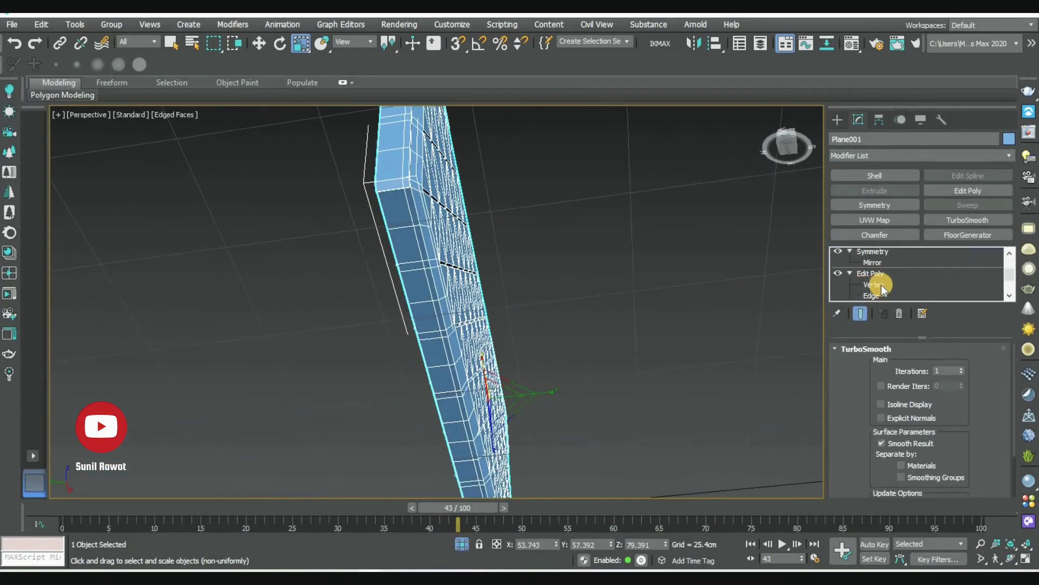
pyautogui.scroll(-1, 872, 285)
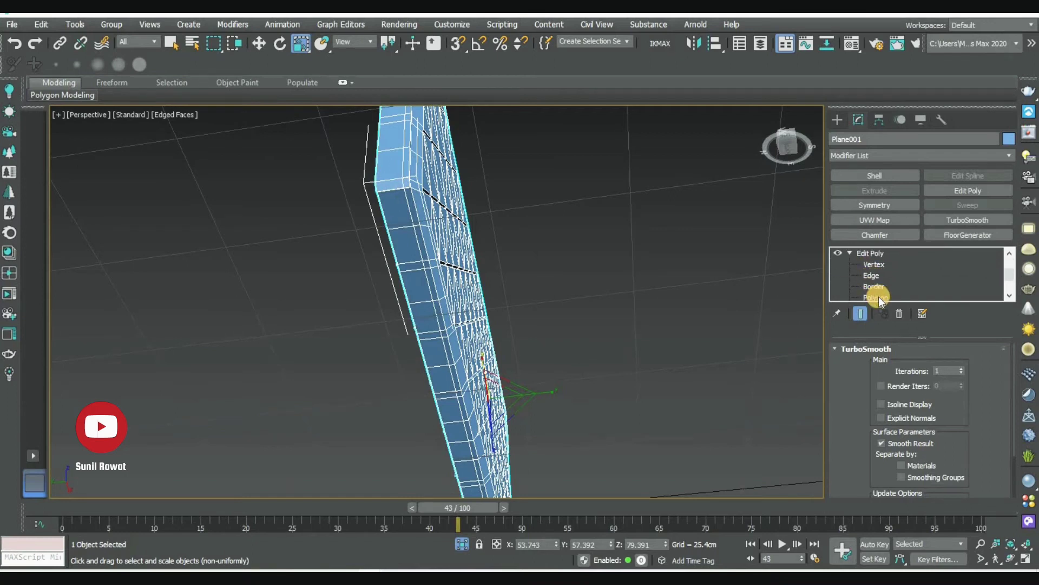
pyautogui.click(878, 297)
pyautogui.hotkey('ctrl', 'a')
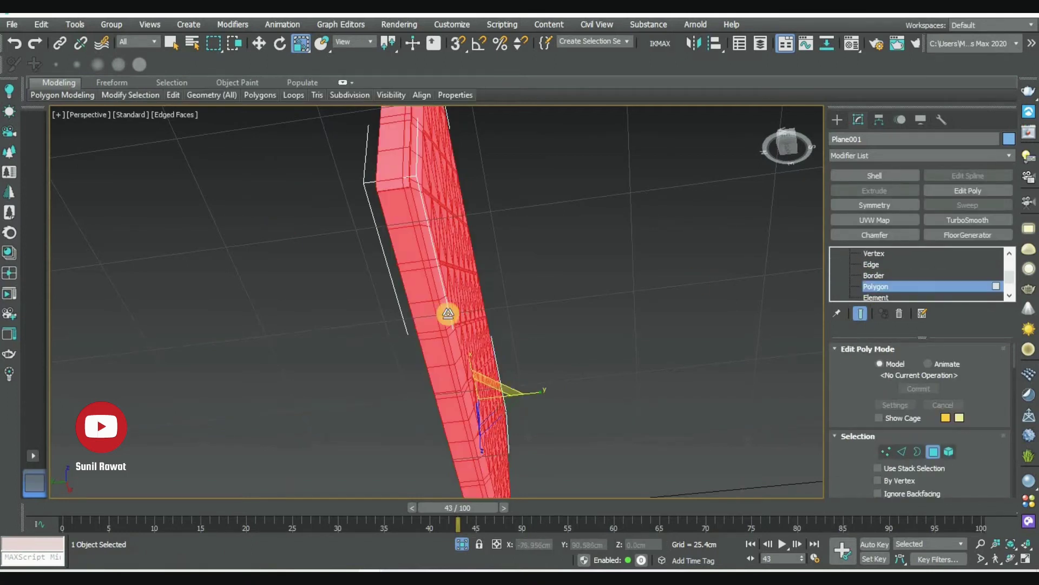
pyautogui.hotkey('alt', 'w')
pyautogui.hotkey('alt', 'w')
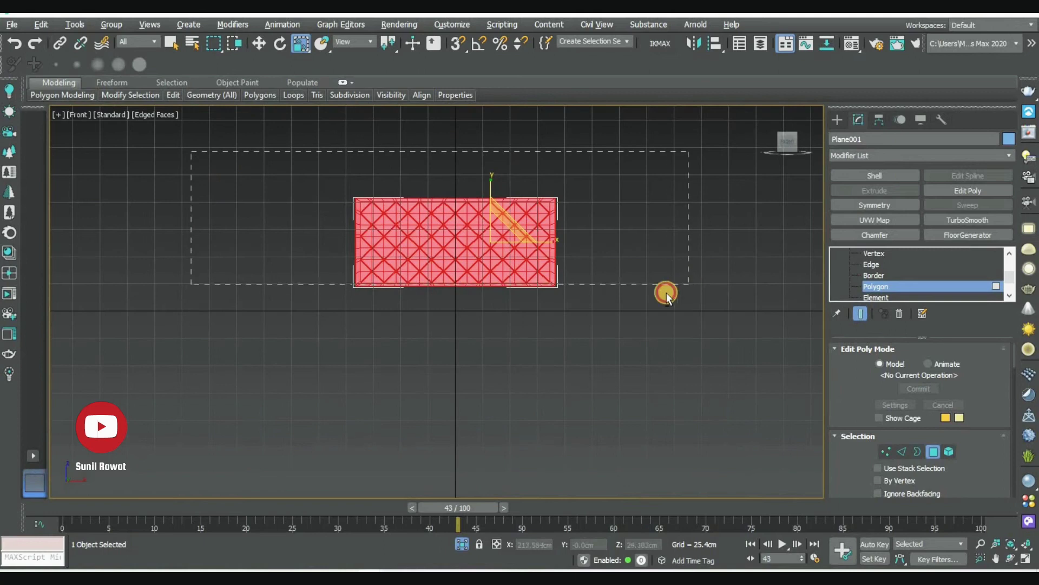
pyautogui.click(666, 295)
pyautogui.scroll(3, 506, 292)
pyautogui.moveTo(477, 235); pyautogui.dragTo(479, 262)
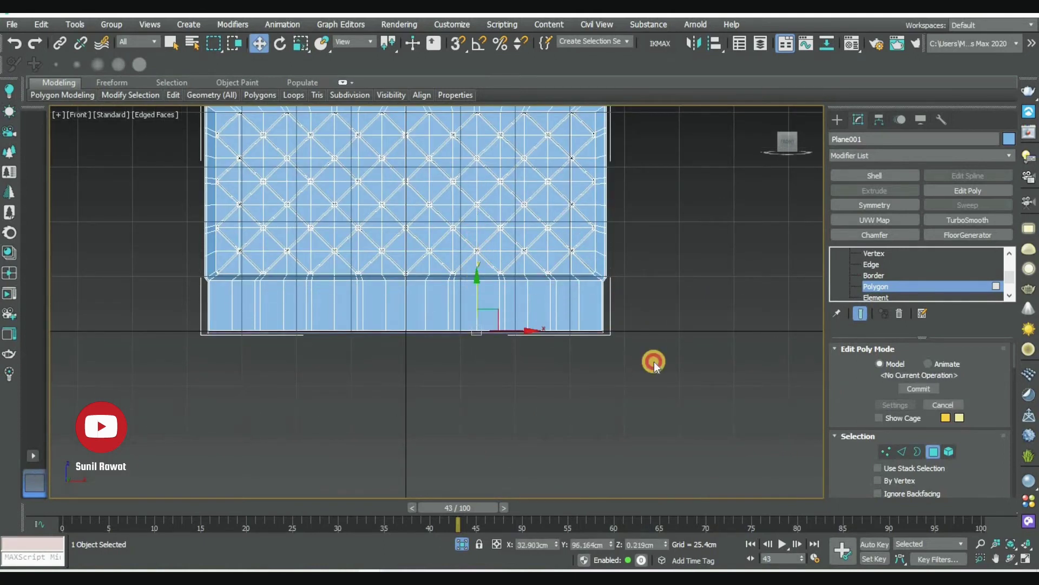
pyautogui.click(892, 287)
pyautogui.hotkey('alt', 'w')
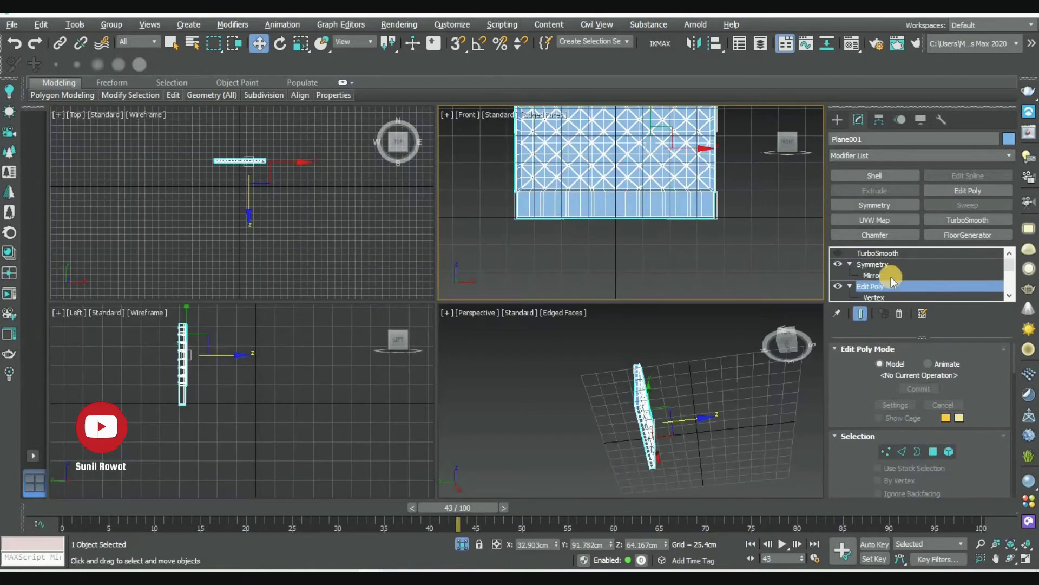
# Re-enable TurboSmooth on the headboard and unhide the bed and blanket
pyautogui.click(502, 398)
pyautogui.hotkey('alt', 'w')
pyautogui.hotkey('alt', 'w')
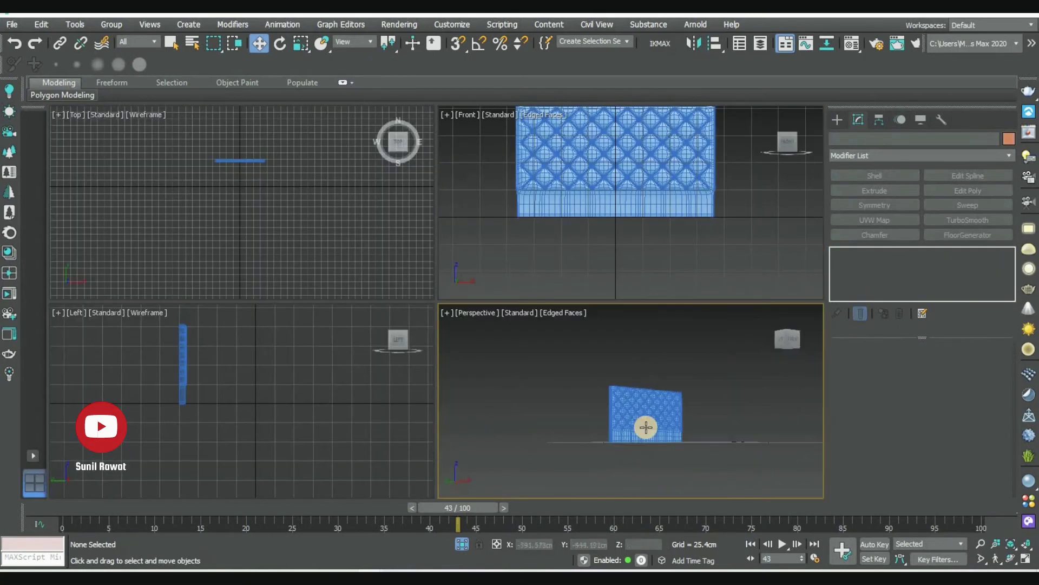
pyautogui.press('F4')
pyautogui.moveTo(601, 413)
pyautogui.keyDown('alt'); pyautogui.mouseDown(button='middle')
pyautogui.moveTo(548, 434)
pyautogui.moveTo(652, 424)
pyautogui.moveTo(574, 431)
pyautogui.moveTo(627, 376)
pyautogui.moveTo(566, 403)
pyautogui.mouseUp(button='middle'); pyautogui.keyUp('alt')
pyautogui.click(565, 403)
pyautogui.press('F4')
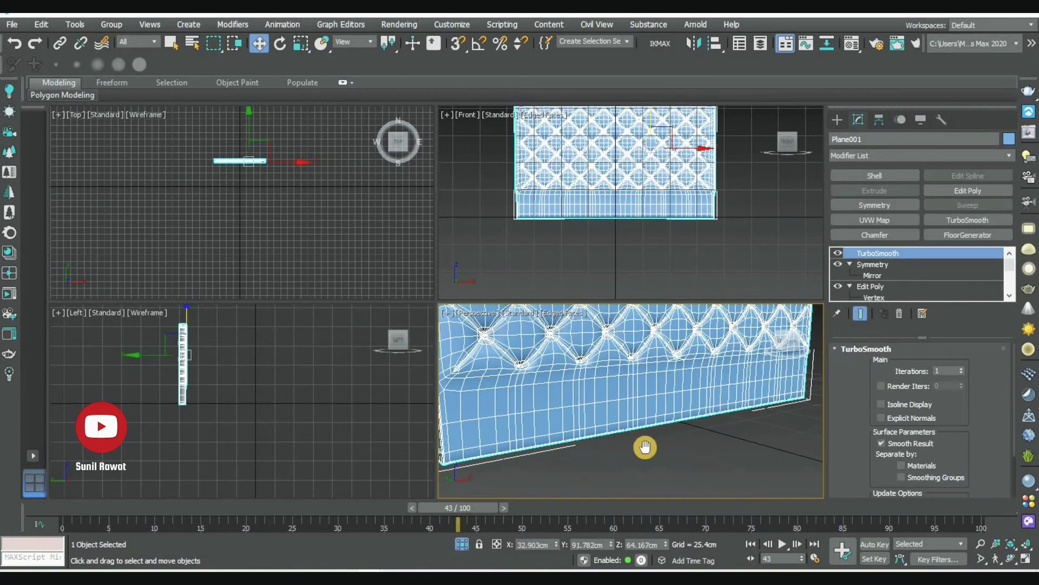
pyautogui.keyDown('alt'); pyautogui.moveTo(645, 447); pyautogui.dragTo(612, 457, button='middle'); pyautogui.keyUp('alt')
pyautogui.click(462, 544)
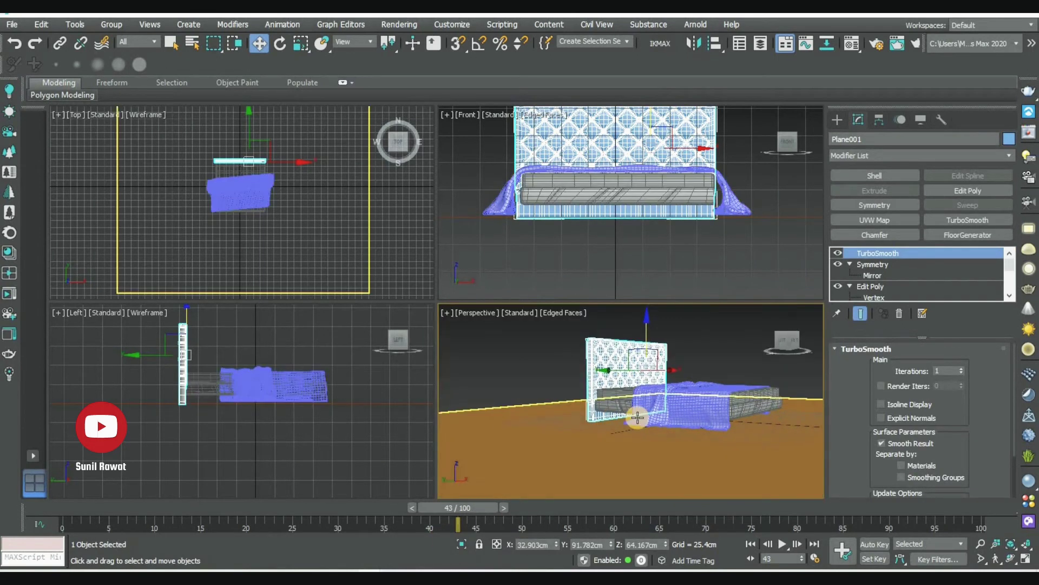
# Lower the headboard's bottom vertices in Front view, then restore TurboSmooth
pyautogui.click(869, 294)
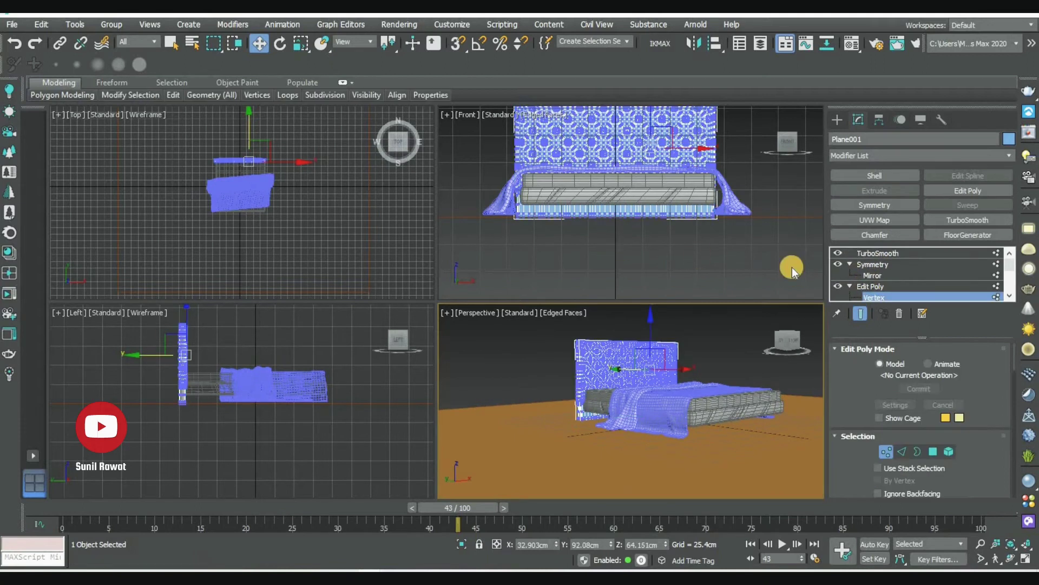
pyautogui.scroll(3, 509, 254)
pyautogui.scroll(2, 509, 255)
pyautogui.click(838, 253)
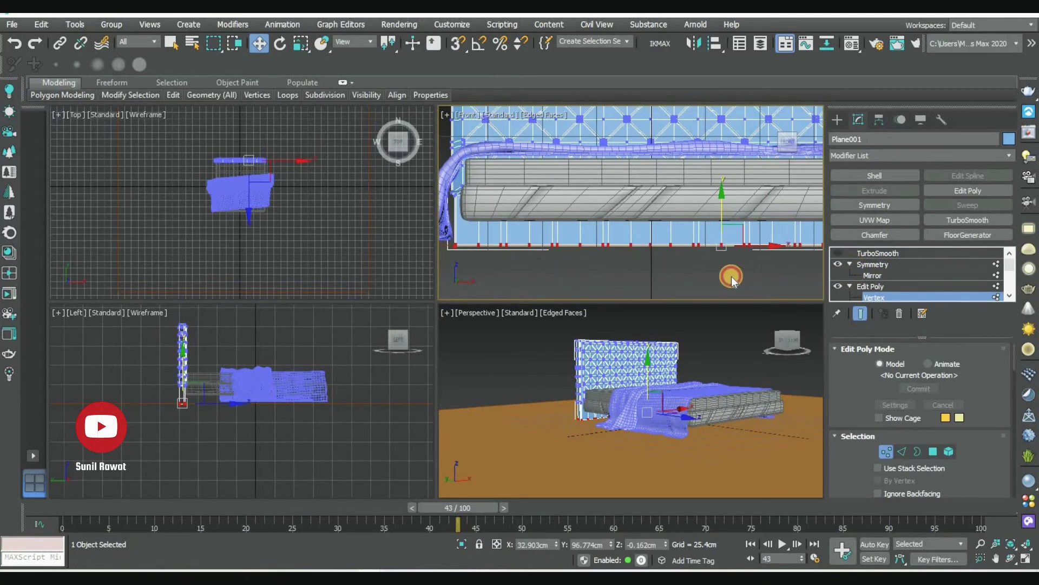
pyautogui.hotkey('alt', 'w')
pyautogui.moveTo(616, 322)
pyautogui.mouseDown()
pyautogui.moveTo(621, 283)
pyautogui.moveTo(627, 297)
pyautogui.moveTo(634, 283)
pyautogui.moveTo(655, 329)
pyautogui.mouseUp()
pyautogui.hotkey('alt', 'w')
pyautogui.hotkey('alt', 'w')
pyautogui.moveTo(564, 402)
pyautogui.keyDown('alt'); pyautogui.mouseDown(button='middle')
pyautogui.moveTo(457, 331)
pyautogui.moveTo(500, 338)
pyautogui.mouseUp(button='middle'); pyautogui.keyUp('alt')
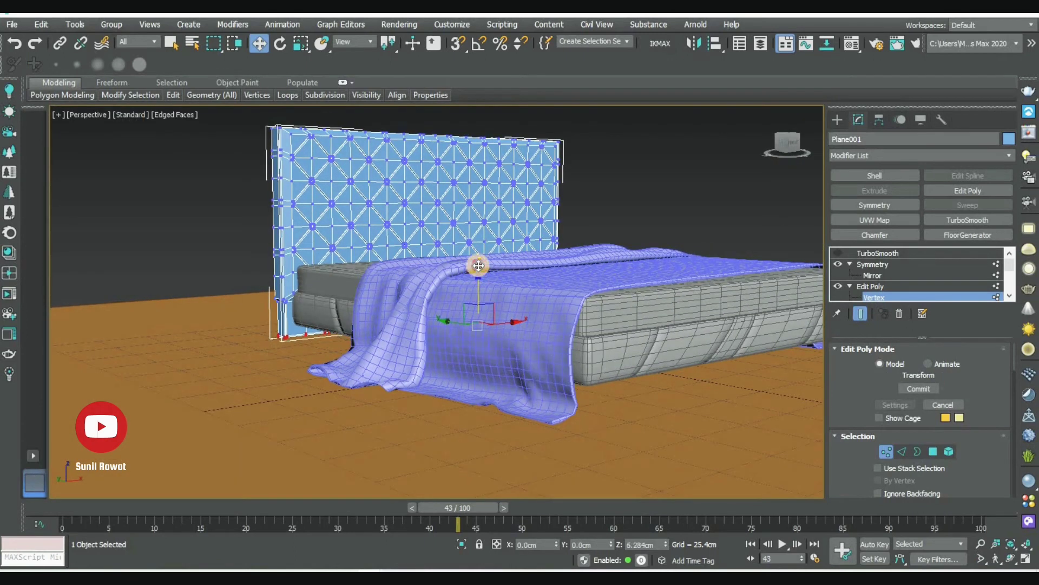
pyautogui.click(836, 252)
pyautogui.hotkey('ctrl', 'd')
pyautogui.moveTo(580, 302)
pyautogui.keyDown('alt'); pyautogui.mouseDown(button='middle')
pyautogui.moveTo(538, 297)
pyautogui.moveTo(575, 301)
pyautogui.moveTo(505, 362)
pyautogui.mouseUp(button='middle'); pyautogui.keyUp('alt')
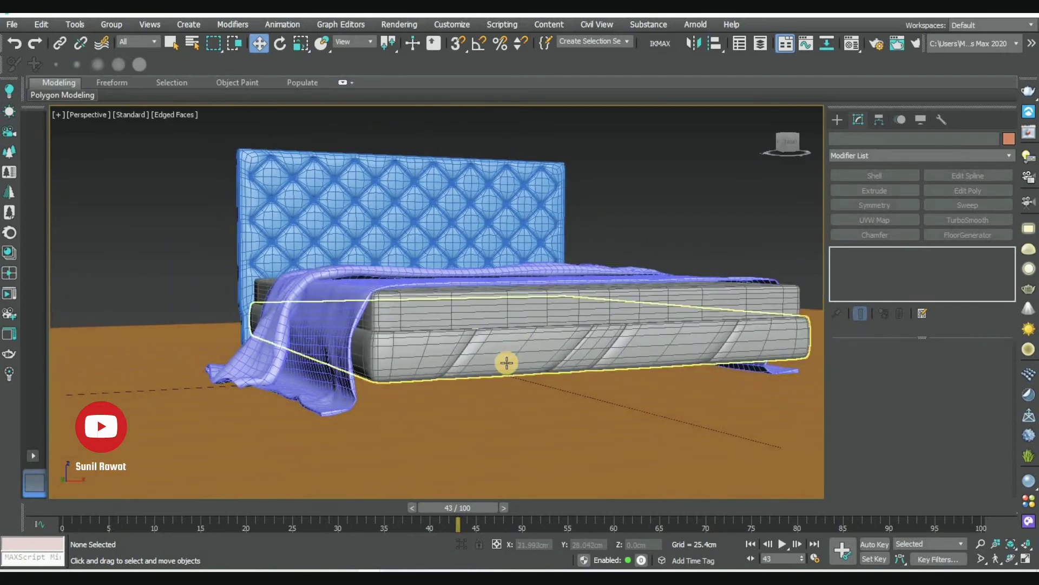
# Draw a long thin Box under the bed's foot in Top view
pyautogui.scroll(3, 505, 362)
pyautogui.click(838, 118)
pyautogui.click(874, 206)
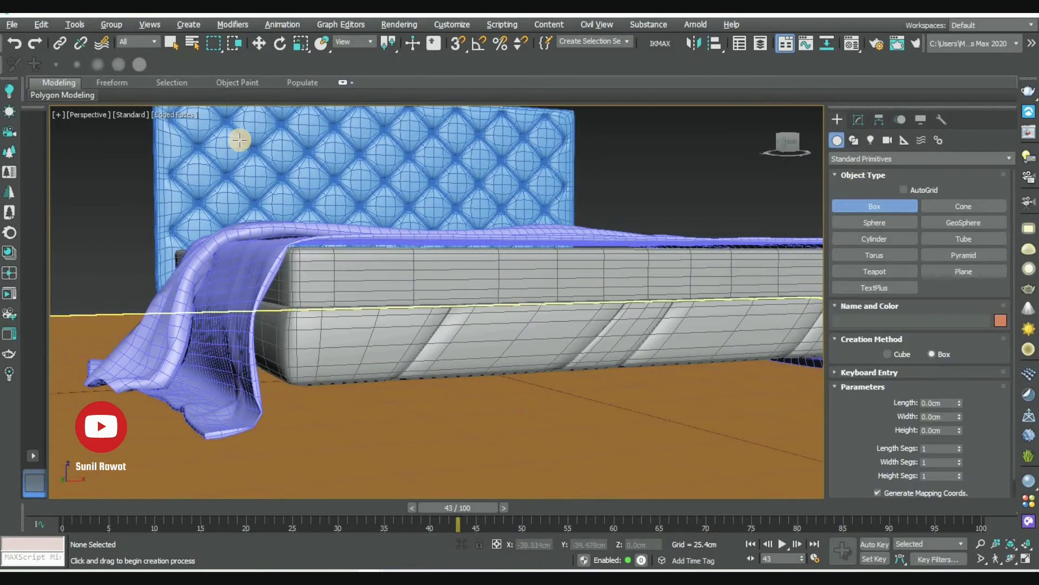
pyautogui.press('t')
pyautogui.scroll(4, 385, 287)
pyautogui.scroll(3, 394, 291)
pyautogui.moveTo(293, 312); pyautogui.dragTo(443, 336)
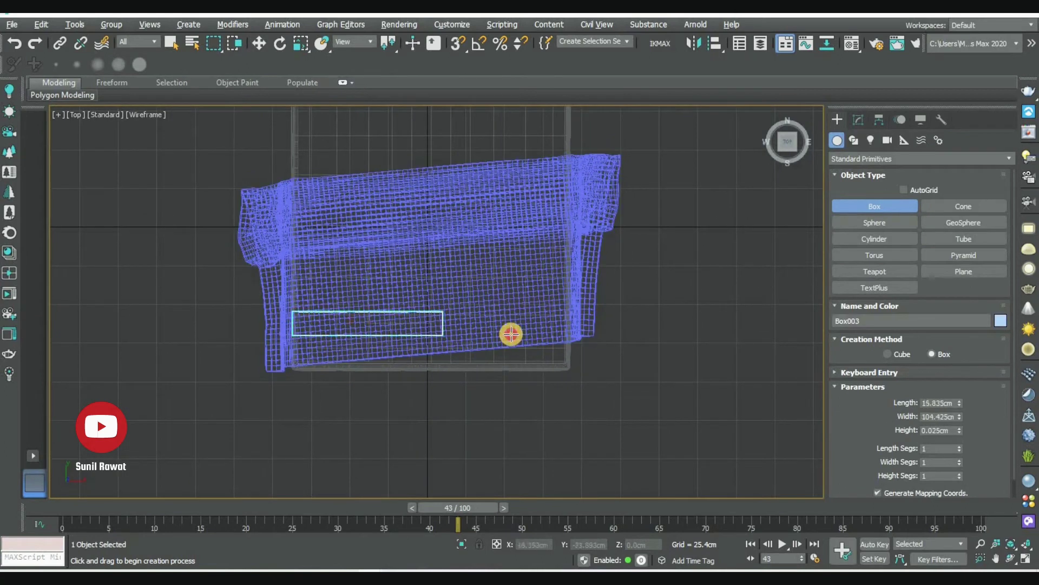
pyautogui.click(561, 311)
# Raise the box to Z 6.305 cm, just under the bed base
pyautogui.press('w')
pyautogui.press('p')
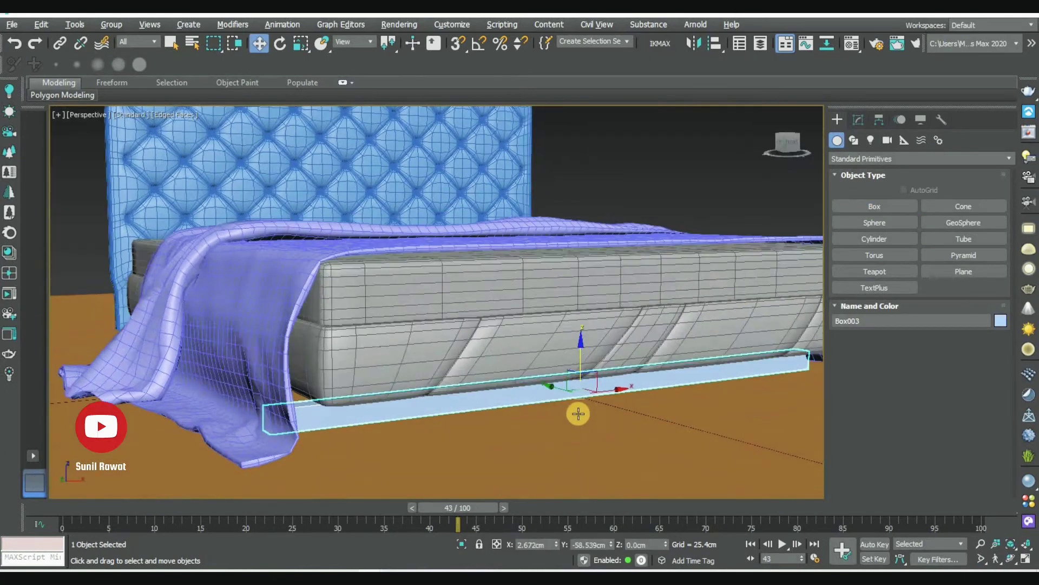
pyautogui.moveTo(580, 354)
pyautogui.mouseDown()
pyautogui.moveTo(585, 343)
pyautogui.moveTo(592, 365)
pyautogui.mouseUp()
pyautogui.moveTo(591, 364)
pyautogui.keyDown('alt'); pyautogui.mouseDown(button='middle')
pyautogui.moveTo(626, 364)
pyautogui.moveTo(577, 346)
pyautogui.mouseUp(button='middle'); pyautogui.keyUp('alt')
pyautogui.moveTo(577, 347); pyautogui.dragTo(576, 343)
pyautogui.moveTo(575, 344)
pyautogui.keyDown('alt'); pyautogui.mouseDown(button='middle')
pyautogui.moveTo(599, 364)
pyautogui.moveTo(572, 364)
pyautogui.mouseUp(button='middle'); pyautogui.keyUp('alt')
pyautogui.moveTo(581, 332); pyautogui.dragTo(580, 325)
pyautogui.scroll(-3, 561, 378)
pyautogui.moveTo(562, 379)
pyautogui.keyDown('alt'); pyautogui.mouseDown(button='middle')
pyautogui.moveTo(547, 371)
pyautogui.moveTo(557, 384)
pyautogui.mouseUp(button='middle'); pyautogui.keyUp('alt')
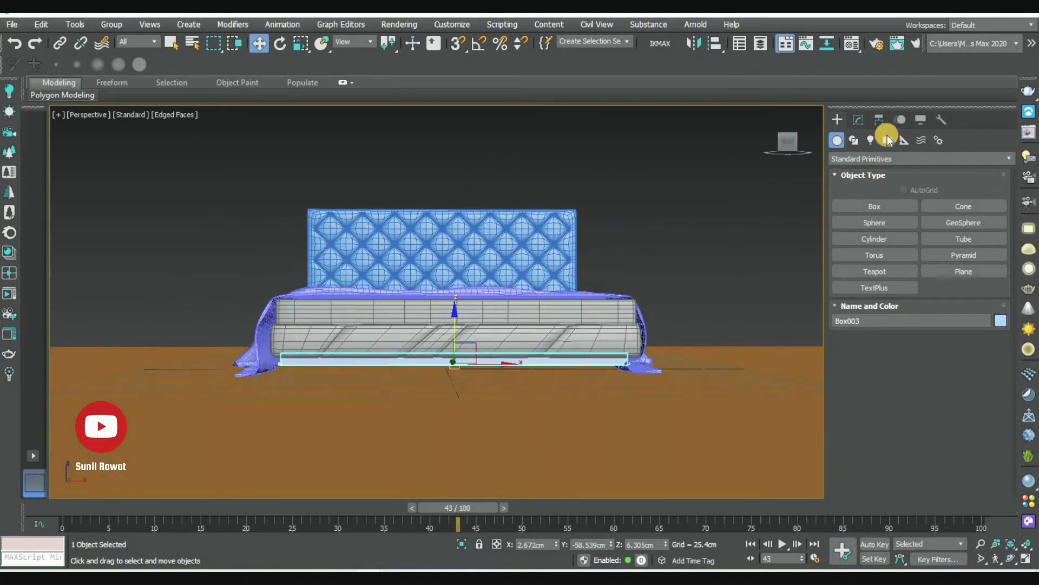
# Add Edit Poly and stretch the box's end vertices to the base's 181.459 cm width
pyautogui.click(858, 119)
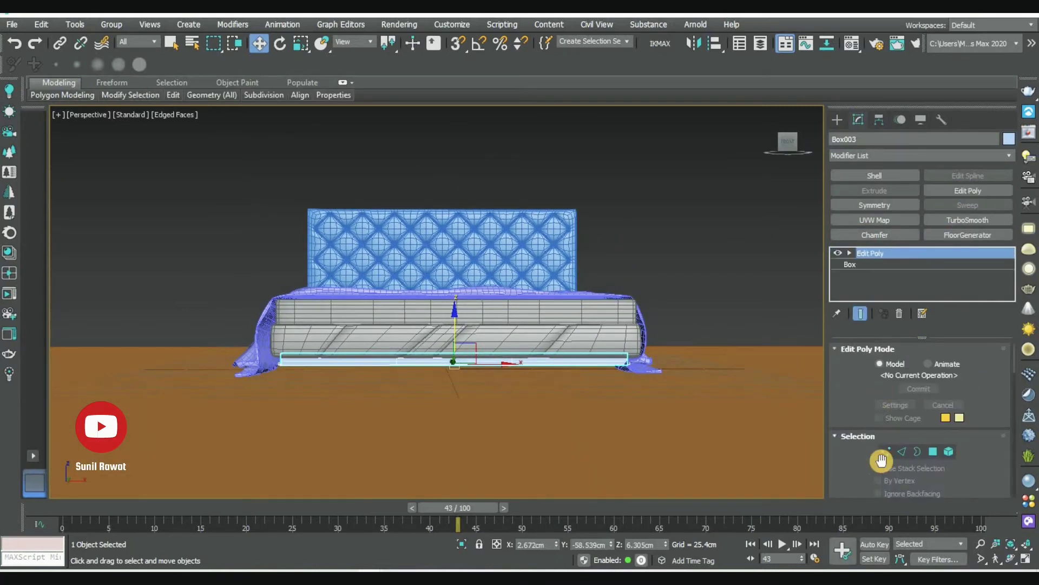
pyautogui.hotkey('alt', 'w')
pyautogui.hotkey('alt', 'w')
pyautogui.moveTo(196, 325); pyautogui.dragTo(209, 328, button='middle')
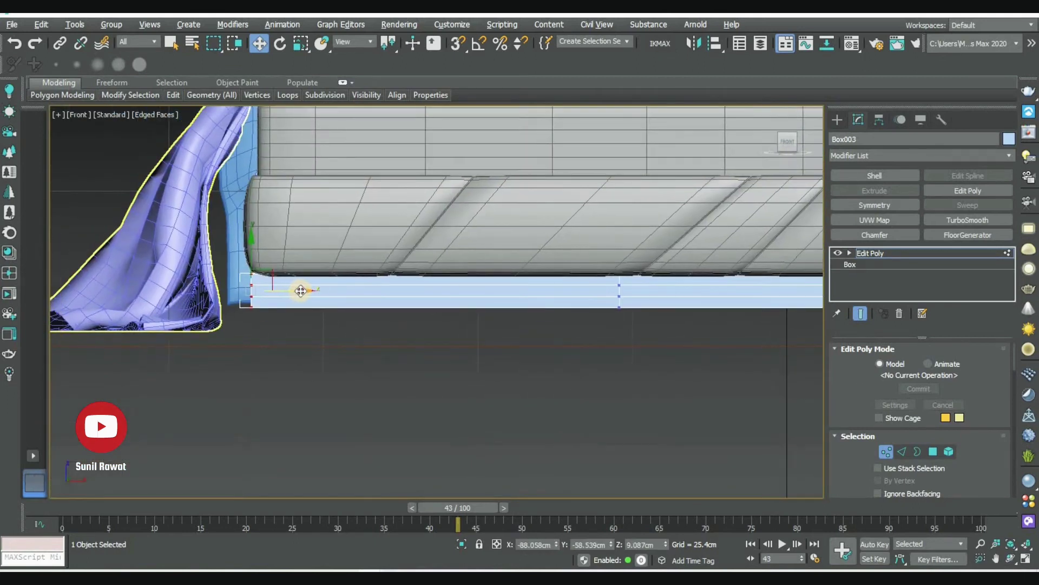
pyautogui.moveTo(329, 328); pyautogui.dragTo(531, 246, button='middle')
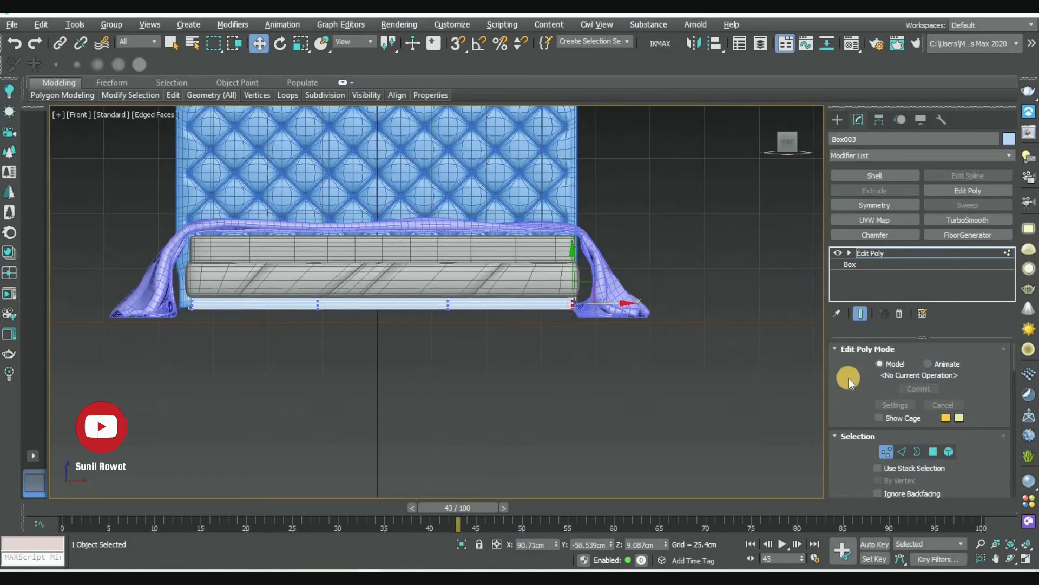
pyautogui.click(480, 173)
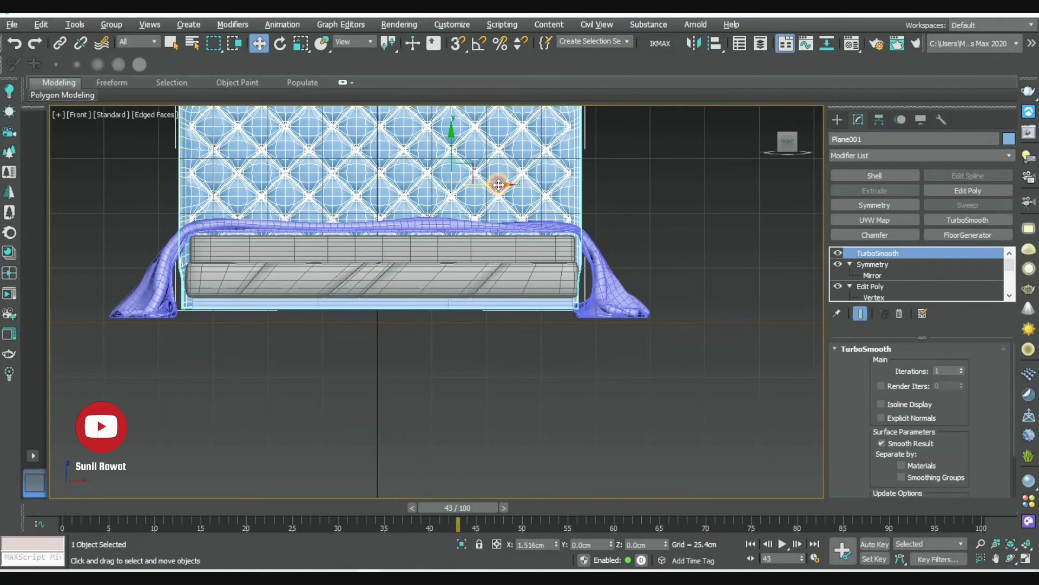
pyautogui.click(509, 354)
pyautogui.hotkey('alt', 'w')
pyautogui.hotkey('alt', 'w')
pyautogui.click(538, 418)
pyautogui.scroll(5, 480, 249)
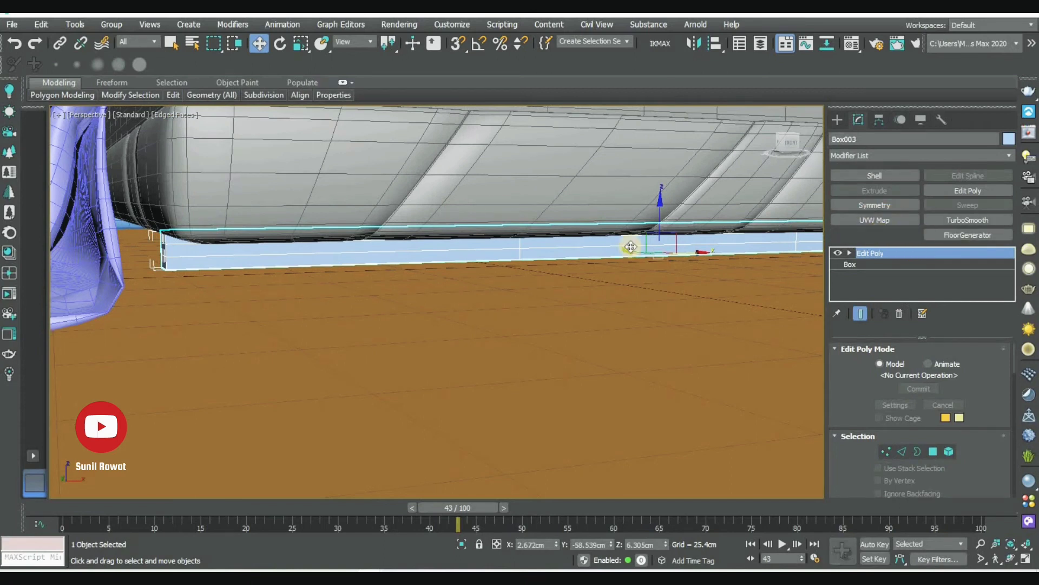
# Chamfer the trim strip's edges by 0.813 cm and lengthen it along the bed's side
pyautogui.click(1028, 437)
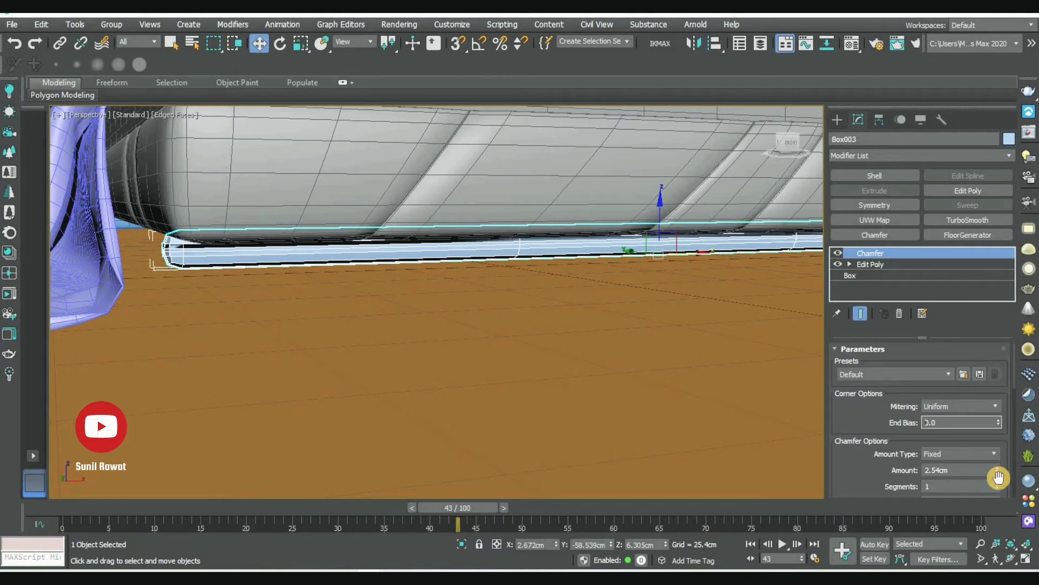
pyautogui.moveTo(999, 477); pyautogui.dragTo(1010, 518)
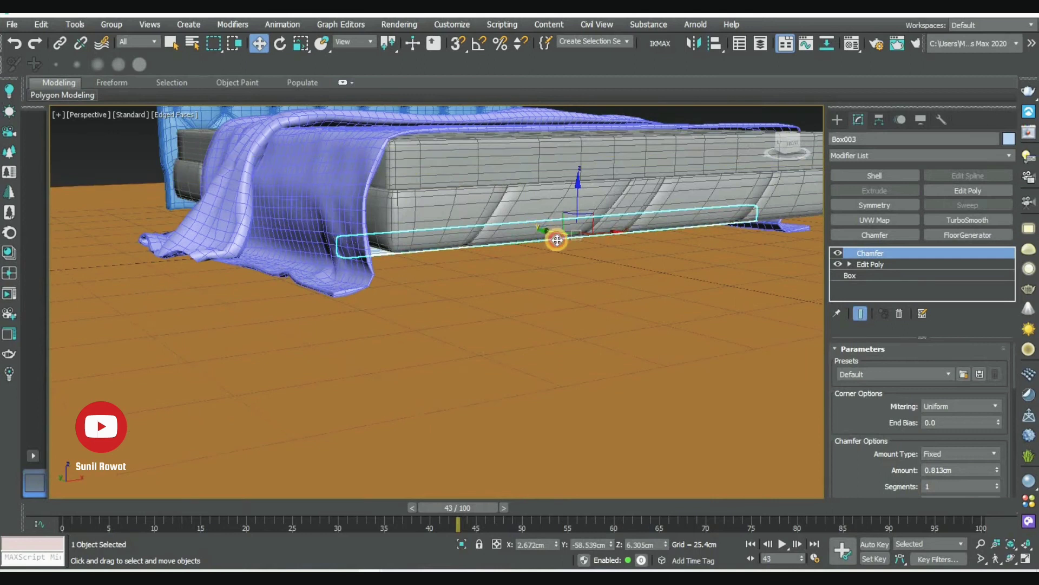
pyautogui.moveTo(557, 240); pyautogui.dragTo(593, 265)
pyautogui.scroll(3, 601, 299)
pyautogui.moveTo(602, 299)
pyautogui.keyDown('alt'); pyautogui.mouseDown(button='middle')
pyautogui.moveTo(408, 220)
pyautogui.moveTo(535, 294)
pyautogui.moveTo(629, 293)
pyautogui.moveTo(715, 264)
pyautogui.mouseUp(button='middle'); pyautogui.keyUp('alt')
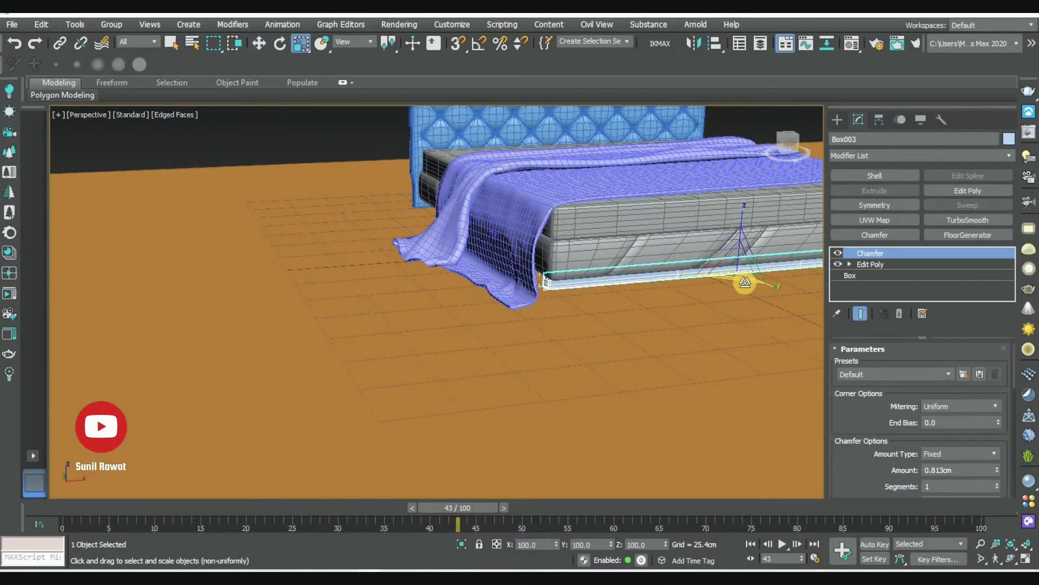
pyautogui.moveTo(787, 294); pyautogui.dragTo(728, 306)
# Copy the strip as Box004 onto the base's opposite edge
pyautogui.press('w')
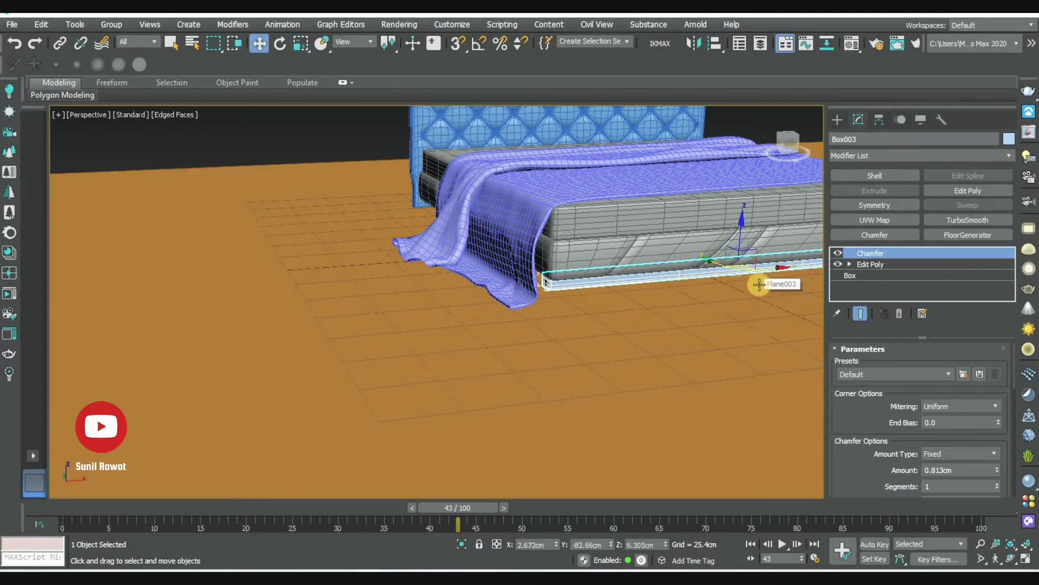
pyautogui.keyDown('shift'); pyautogui.moveTo(661, 220); pyautogui.dragTo(548, 148); pyautogui.keyUp('shift')
pyautogui.click(540, 353)
pyautogui.scroll(-3, 621, 364)
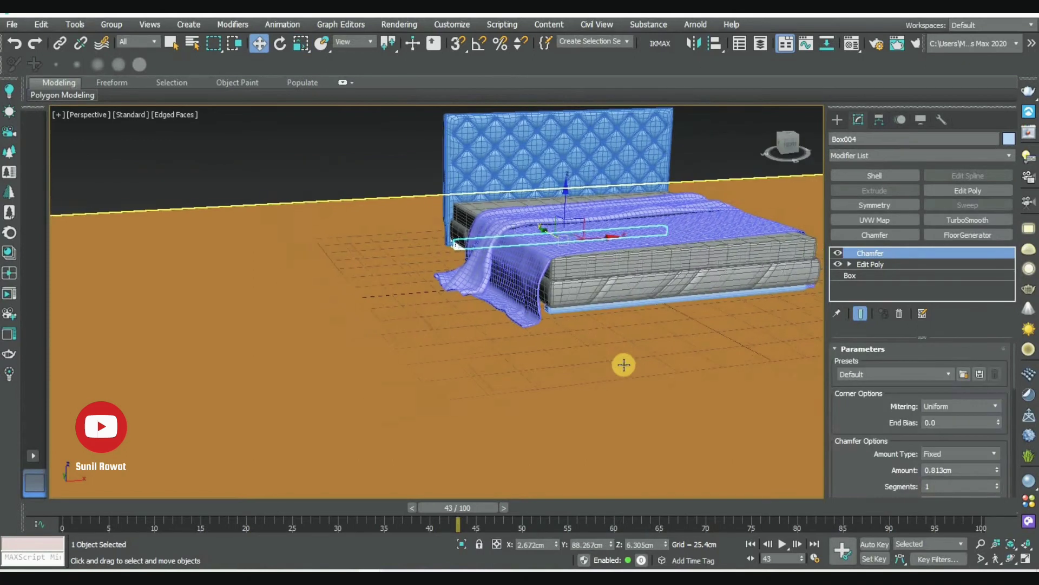
pyautogui.hotkey('alt', 'w')
pyautogui.hotkey('alt', 'w')
pyautogui.moveTo(499, 305); pyautogui.dragTo(583, 293, button='middle')
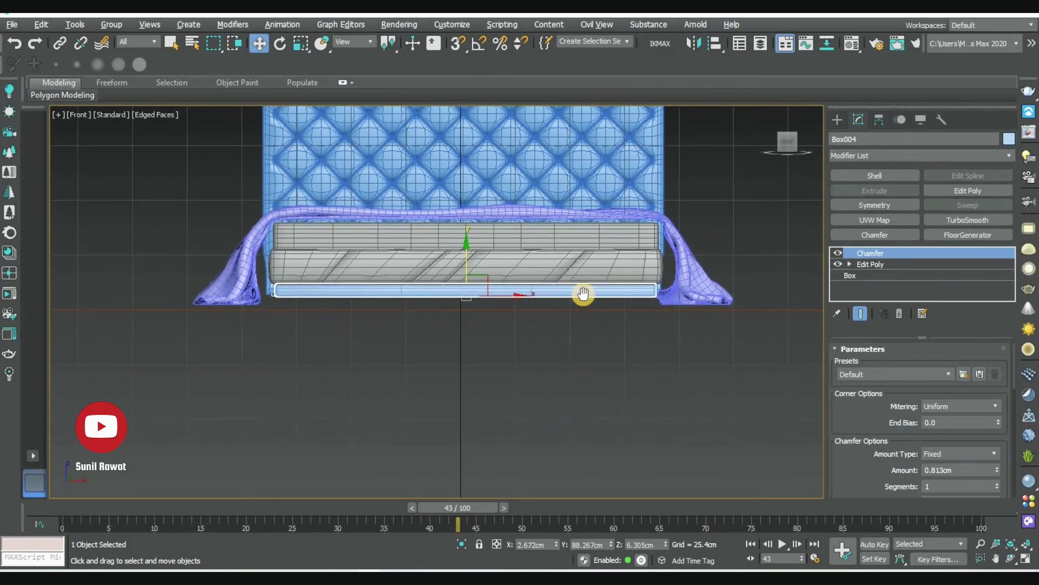
# Squash the Plane002 blanket to 90% on Y and view it from a low front angle
pyautogui.moveTo(220, 179); pyautogui.dragTo(639, 428)
pyautogui.keyDown('alt'); pyautogui.click(778, 269); pyautogui.keyUp('alt')
pyautogui.press('z')
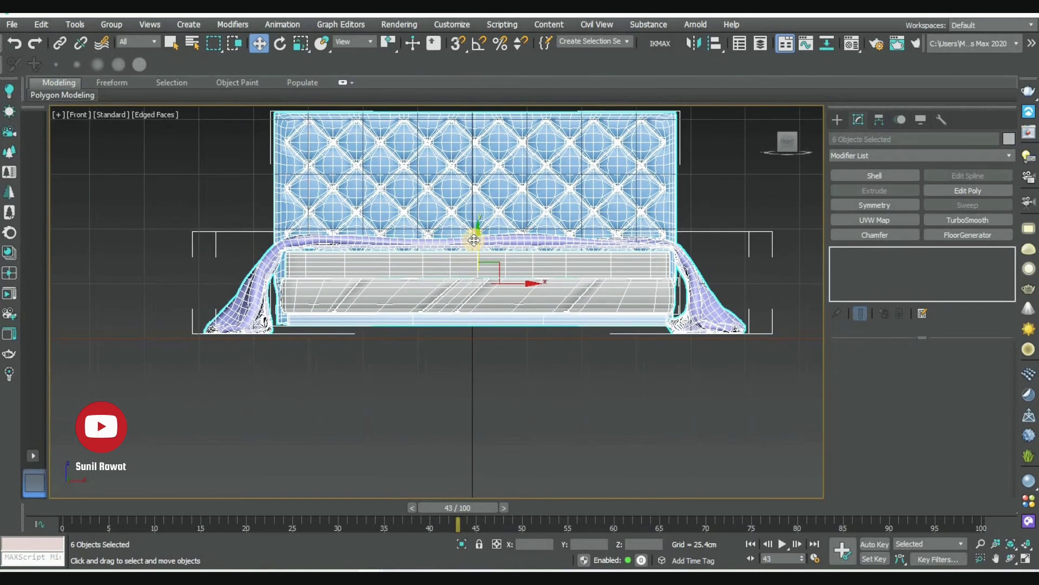
pyautogui.click(534, 249)
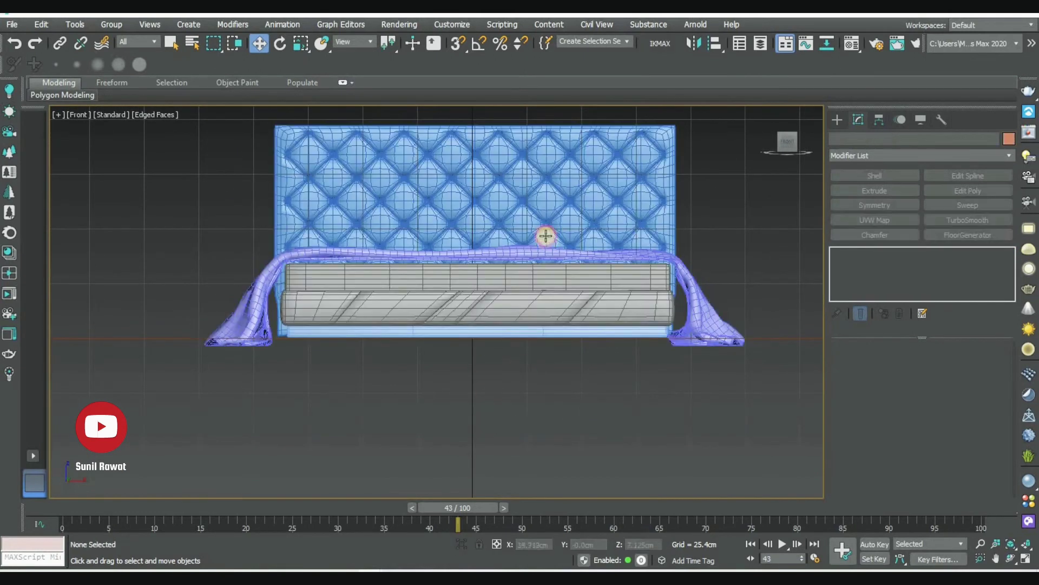
pyautogui.moveTo(483, 223); pyautogui.dragTo(474, 197)
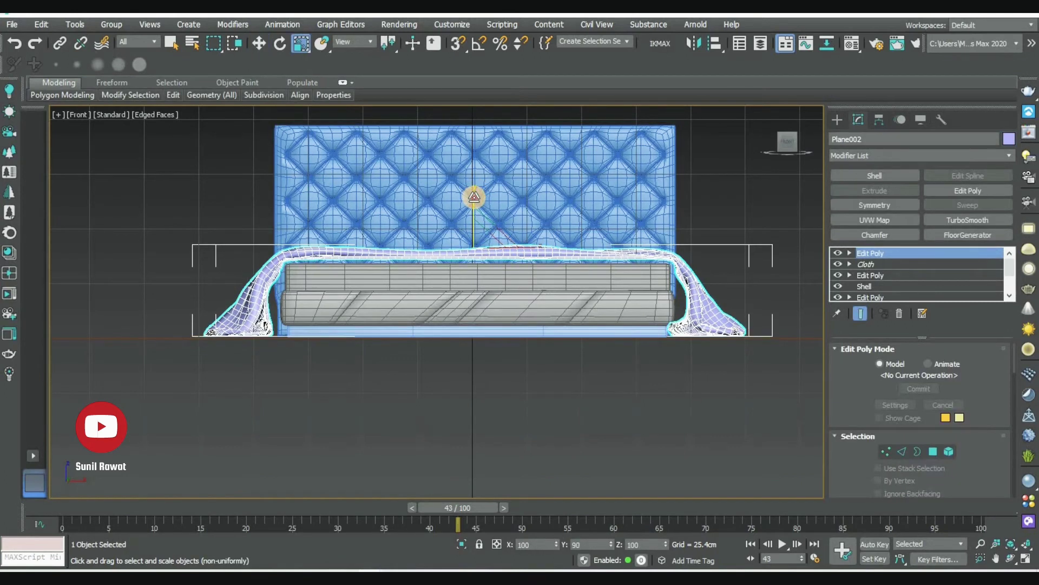
pyautogui.hotkey('alt', 'w')
pyautogui.click(657, 425)
pyautogui.hotkey('alt', 'w')
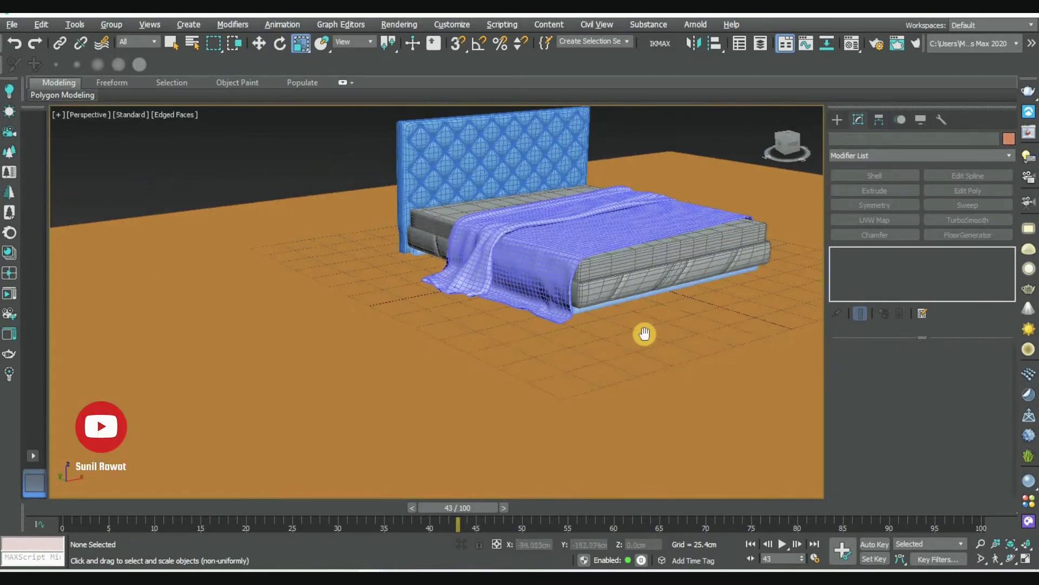
pyautogui.keyDown('alt'); pyautogui.moveTo(630, 424); pyautogui.dragTo(619, 441, button='middle'); pyautogui.keyUp('alt')
# Draw a Box in Top view beside the headboard and lift it onto the bed
pyautogui.click(837, 119)
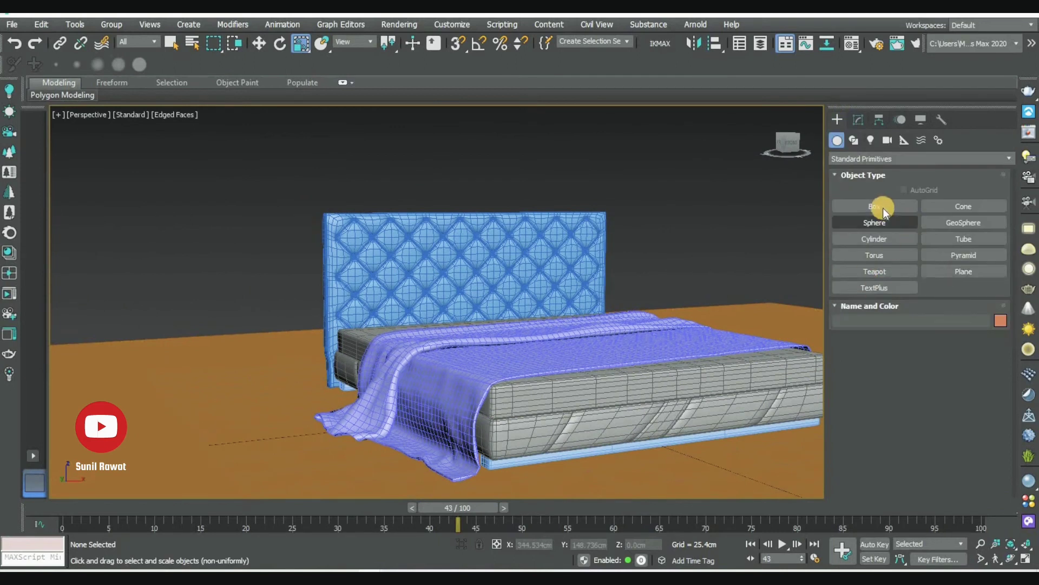
pyautogui.click(877, 205)
pyautogui.hotkey('alt', 'w')
pyautogui.hotkey('alt', 'w')
pyautogui.scroll(3, 417, 382)
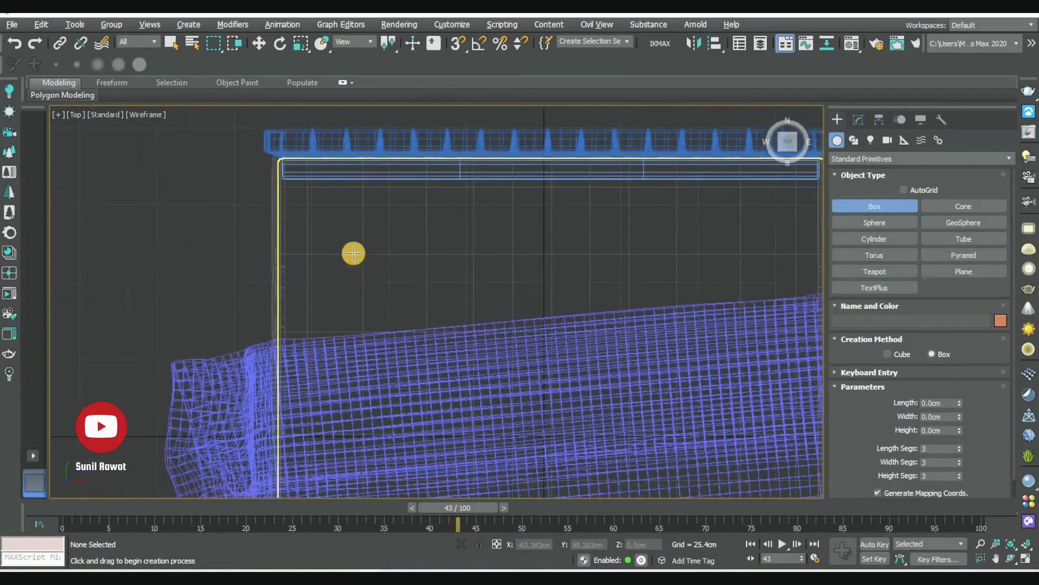
pyautogui.moveTo(296, 190); pyautogui.dragTo(359, 249)
pyautogui.click(359, 249)
pyautogui.moveTo(425, 280); pyautogui.dragTo(471, 294)
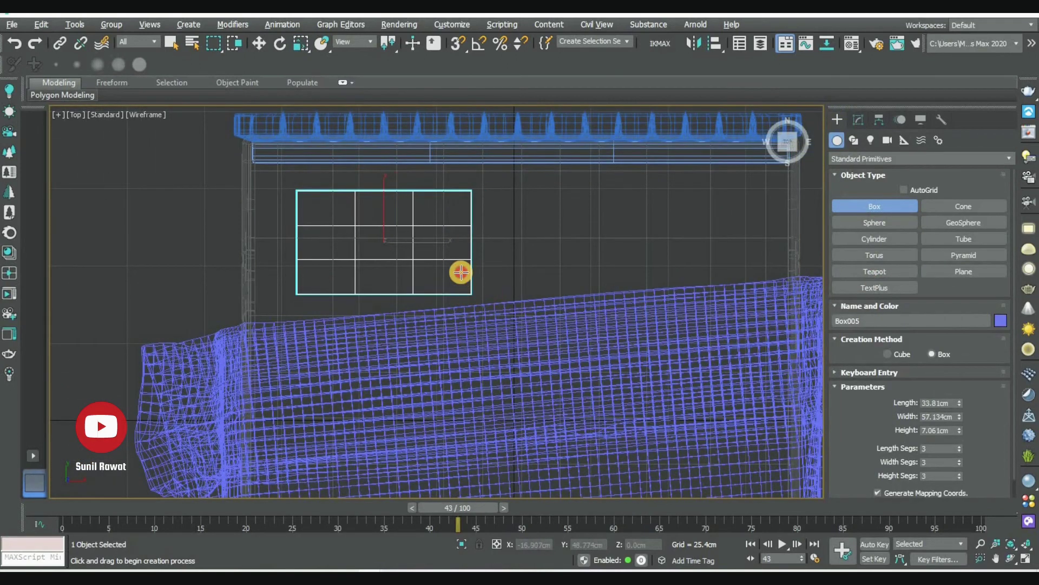
pyautogui.press('w')
pyautogui.hotkey('alt', 'w')
pyautogui.hotkey('alt', 'w')
pyautogui.moveTo(429, 353)
pyautogui.mouseDown()
pyautogui.moveTo(420, 283)
pyautogui.moveTo(430, 297)
pyautogui.mouseUp()
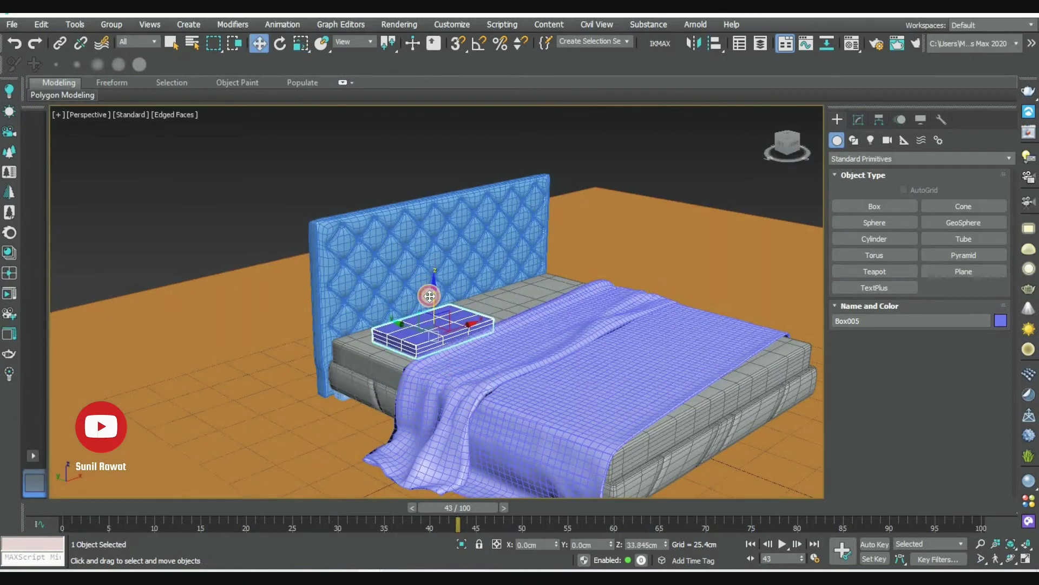
pyautogui.press('z')
# Set the slab's Height to 0.989 cm with 28 length and 50 width segments
pyautogui.click(858, 120)
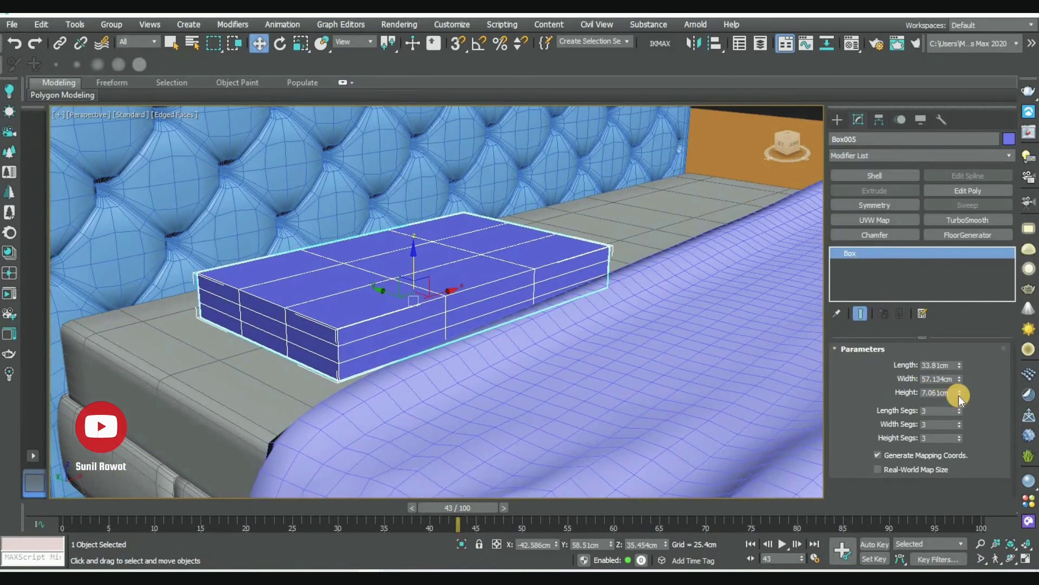
pyautogui.moveTo(959, 395); pyautogui.dragTo(974, 448)
pyautogui.moveTo(959, 410); pyautogui.dragTo(958, 390)
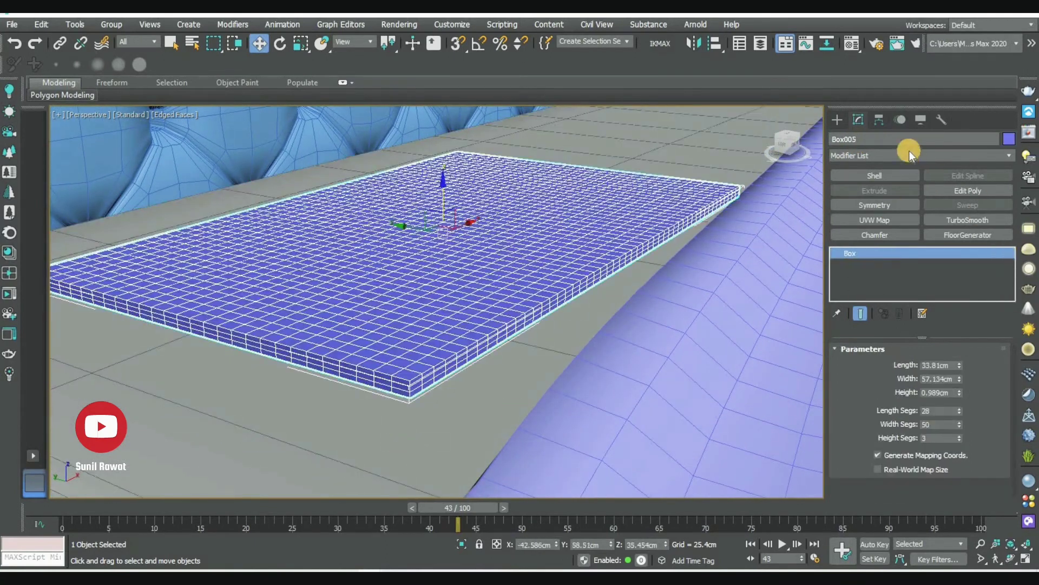
pyautogui.click(909, 156)
pyautogui.moveTo(442, 187); pyautogui.dragTo(441, 183)
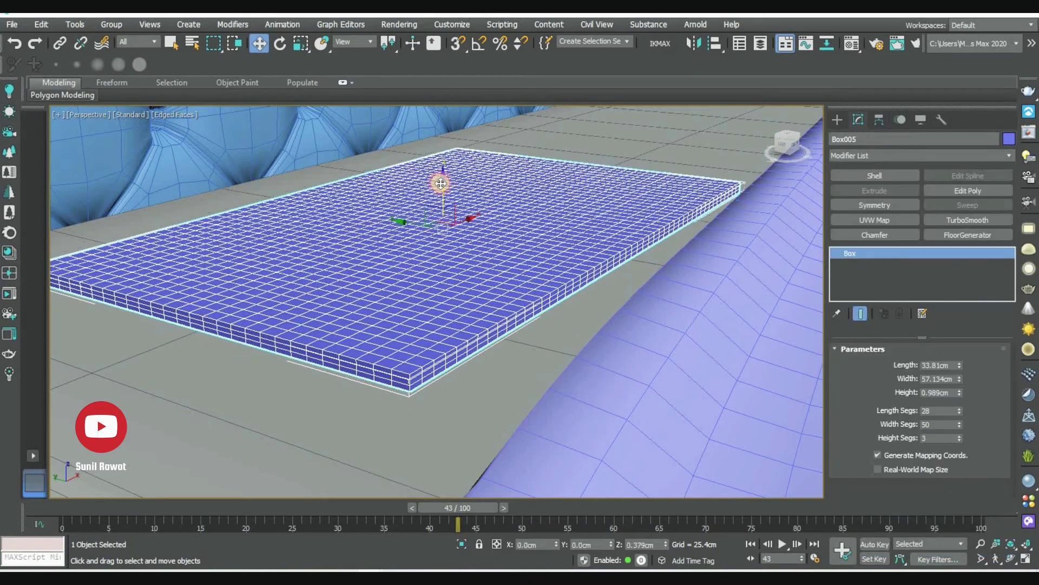
pyautogui.click(536, 304)
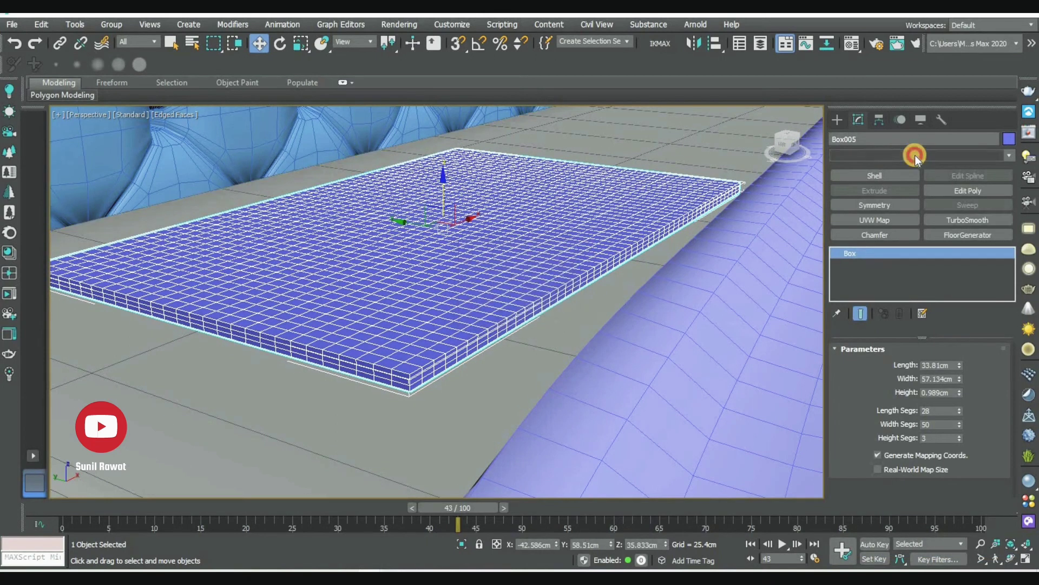
pyautogui.click(915, 155)
pyautogui.scroll(-5, 868, 160)
pyautogui.scroll(-3, 878, 180)
# Add a Cloth modifier with pressure 3 and Box002 as collision object, then simulate
pyautogui.scroll(-1, 869, 175)
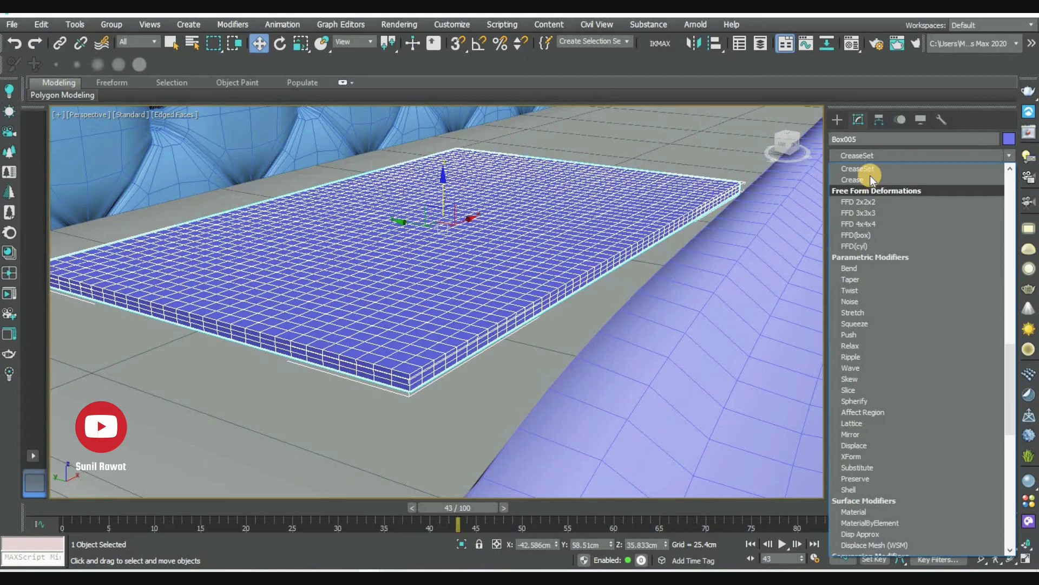
pyautogui.scroll(-10, 868, 177)
pyautogui.click(861, 224)
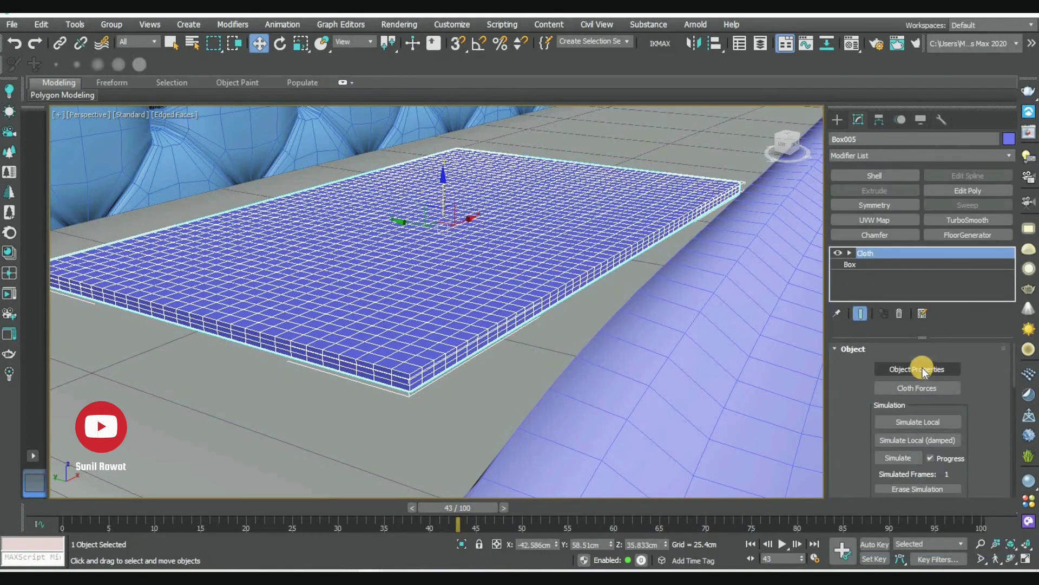
pyautogui.click(923, 369)
pyautogui.click(526, 132)
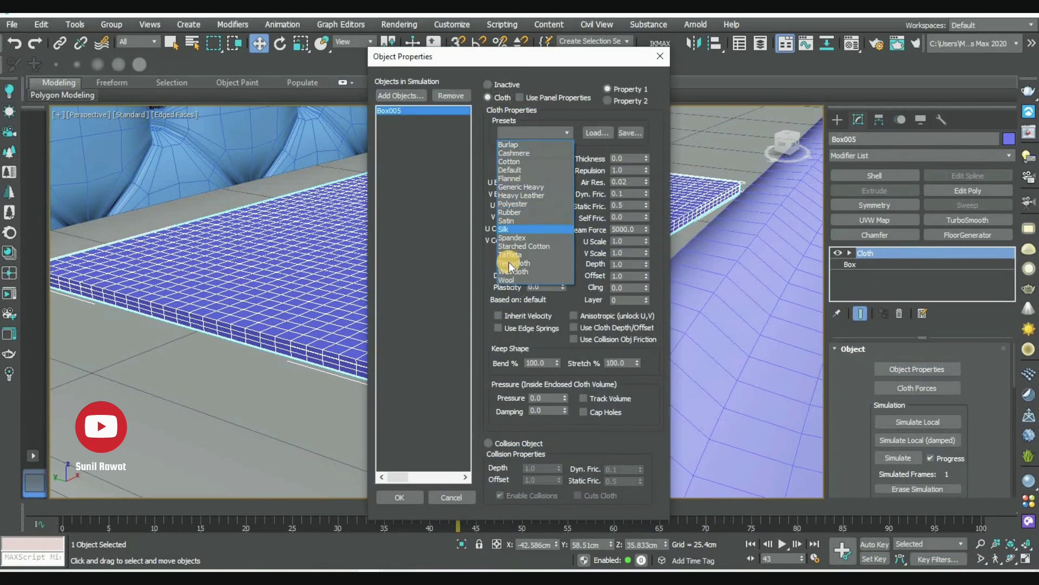
pyautogui.click(518, 229)
pyautogui.click(547, 398)
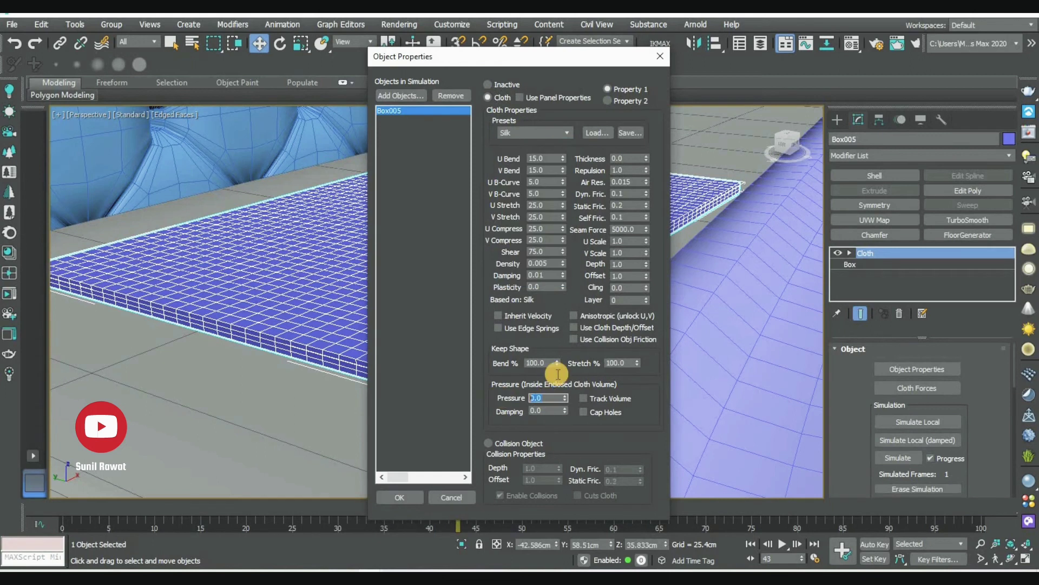
pyautogui.write('3')
pyautogui.click(401, 95)
pyautogui.click(51, 137)
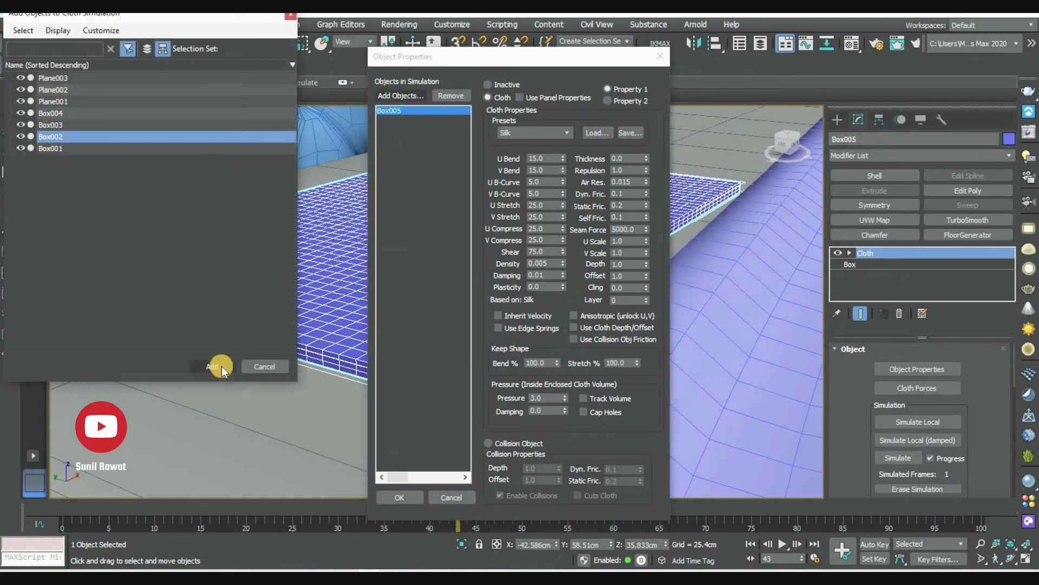
pyautogui.click(212, 366)
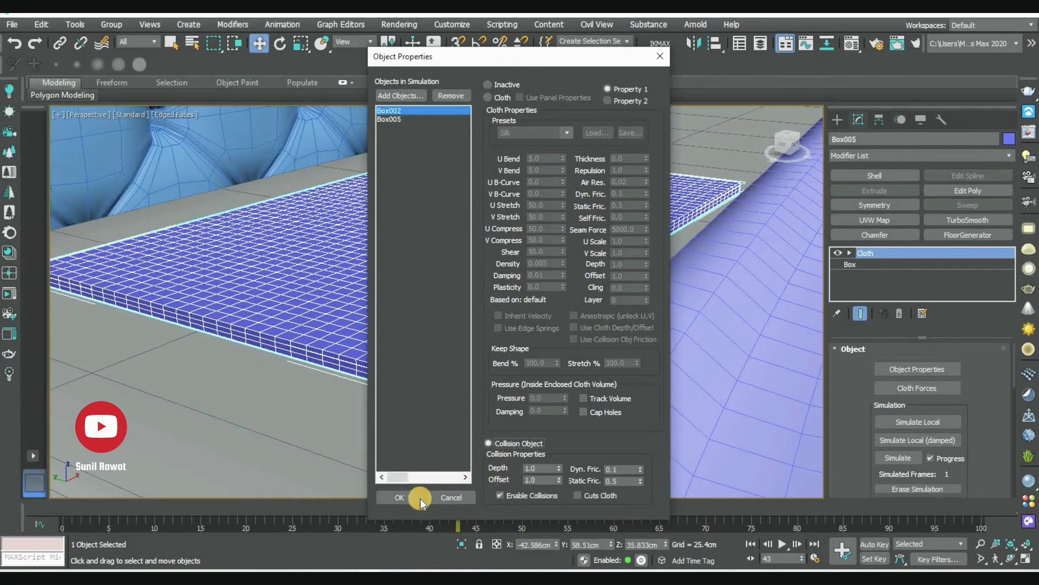
pyautogui.click(420, 498)
pyautogui.scroll(-2, 845, 429)
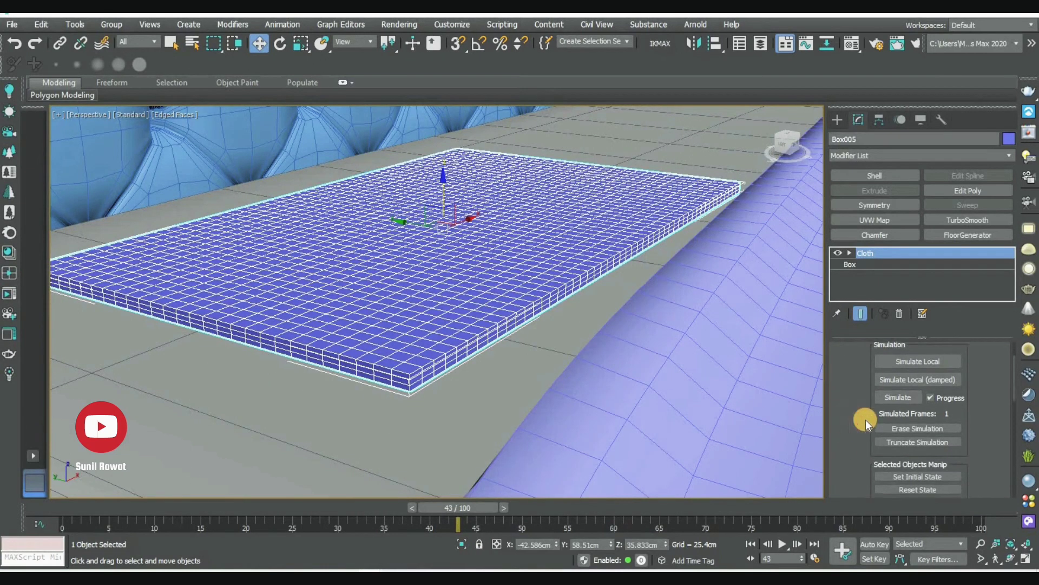
pyautogui.click(898, 397)
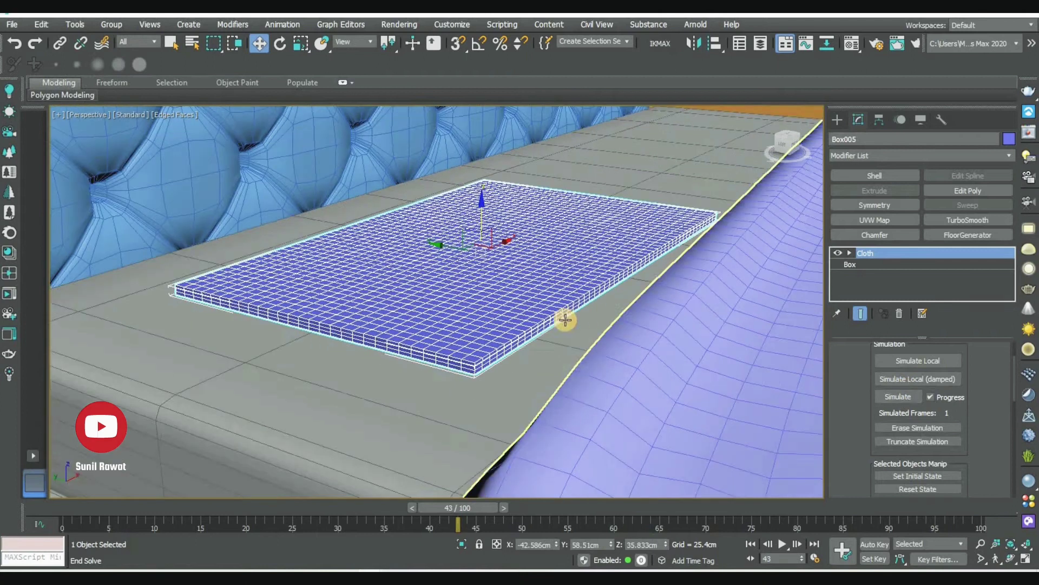
# Switch the cloth preset to Taffeta and rerun the simulation
pyautogui.scroll(2, 908, 399)
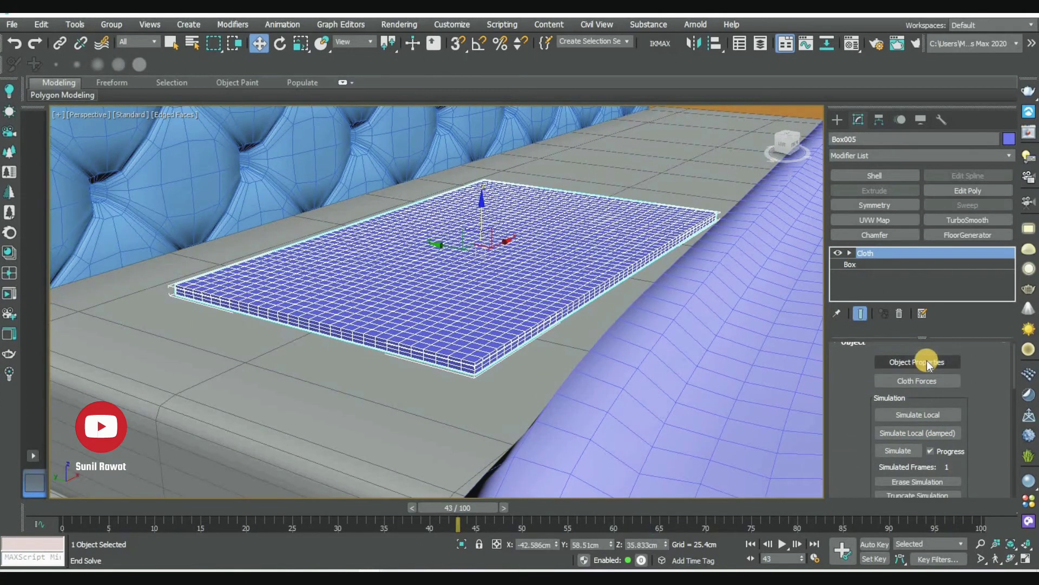
pyautogui.click(927, 363)
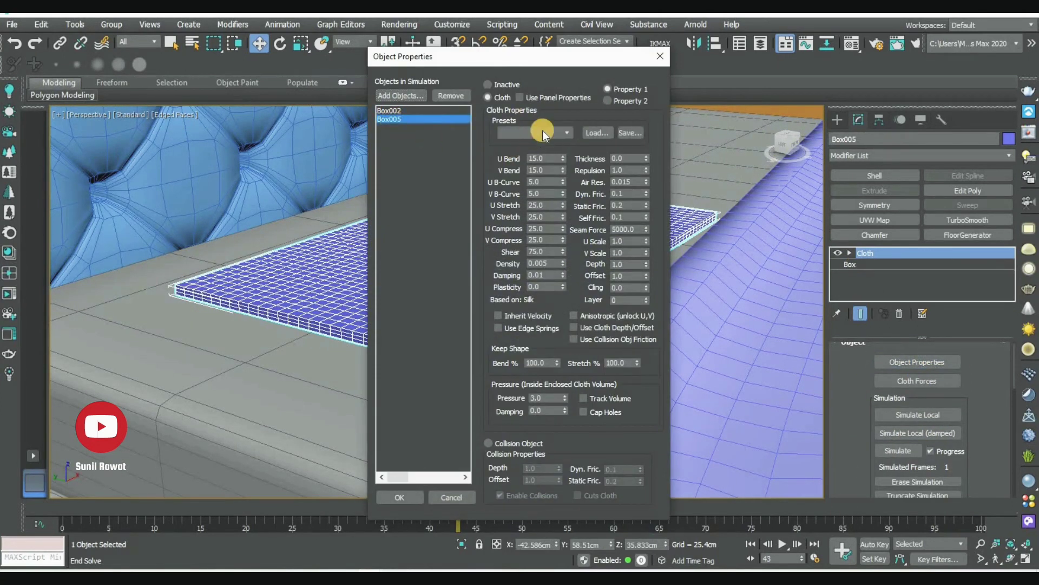
pyautogui.click(543, 132)
pyautogui.click(522, 315)
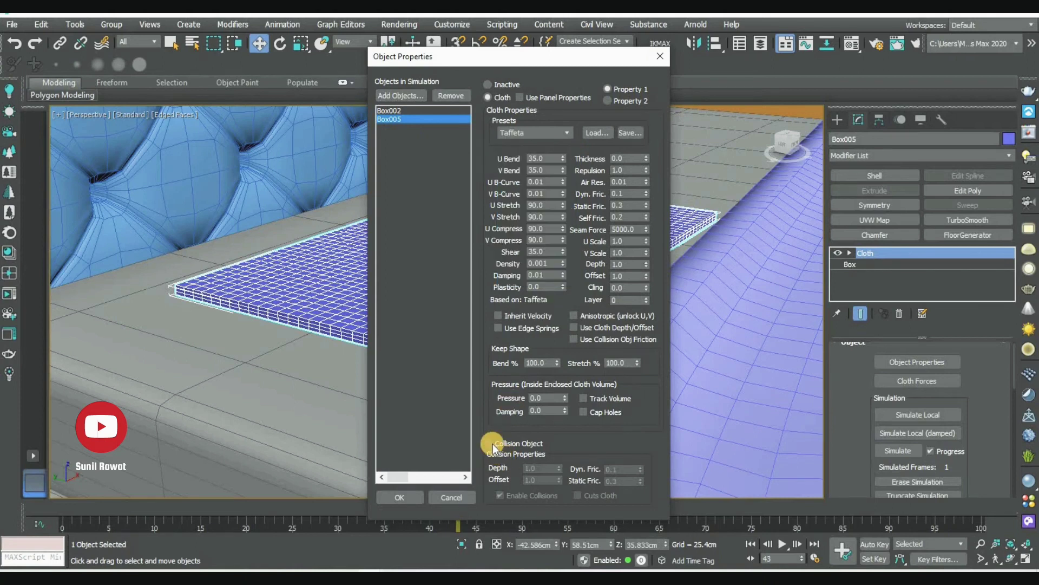
pyautogui.click(409, 494)
pyautogui.click(901, 451)
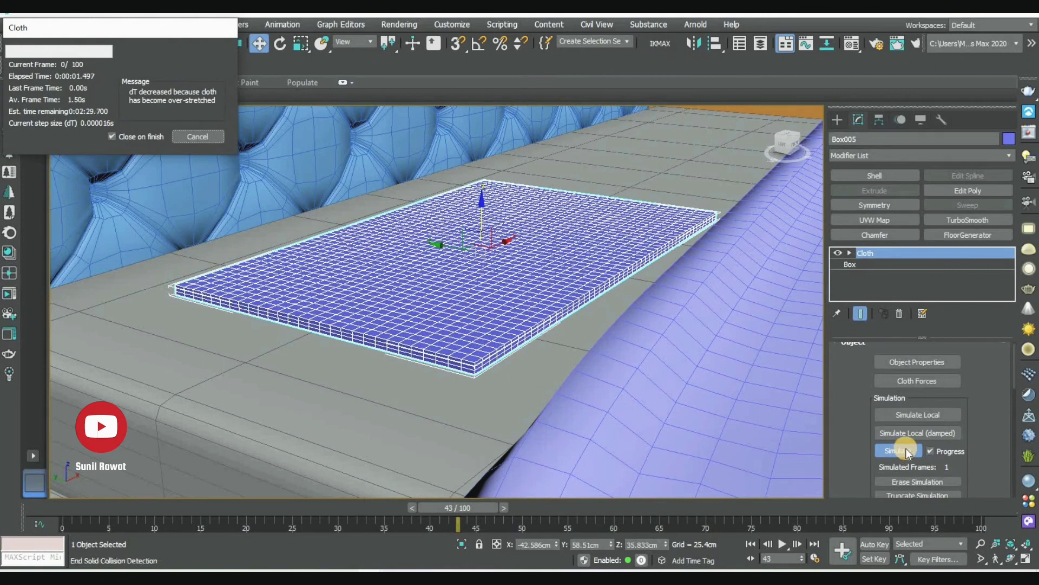
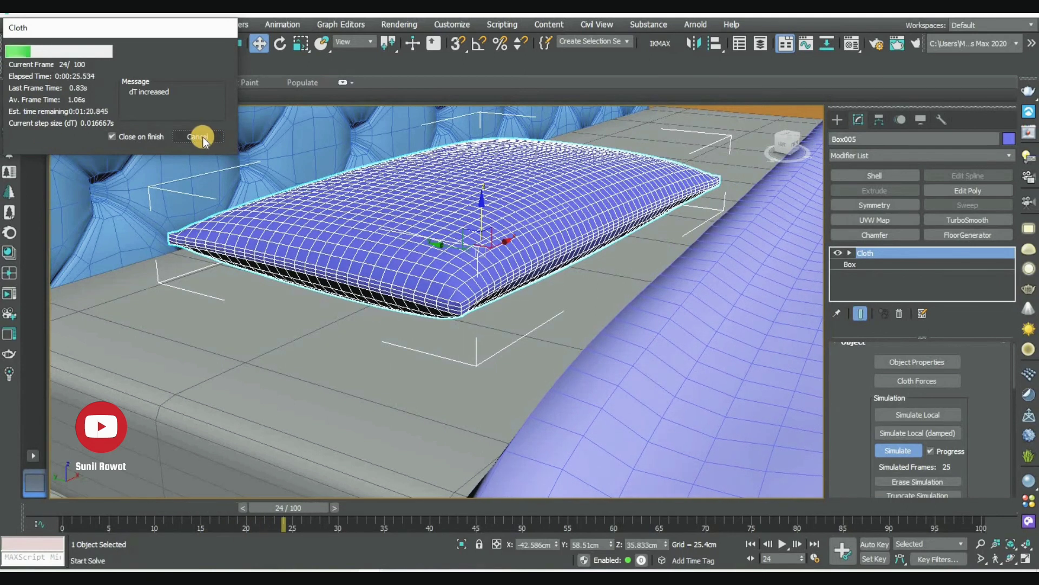
# Close the cloth simulation window and tilt the simulated pillow upright
pyautogui.click(218, 147)
pyautogui.keyDown('alt'); pyautogui.moveTo(607, 395); pyautogui.dragTo(488, 371, button='middle'); pyautogui.keyUp('alt')
pyautogui.scroll(5, 487, 371)
pyautogui.scroll(3, 530, 400)
pyautogui.press('r')
pyautogui.hotkey('ctrl', 'd')
pyautogui.scroll(5, 511, 343)
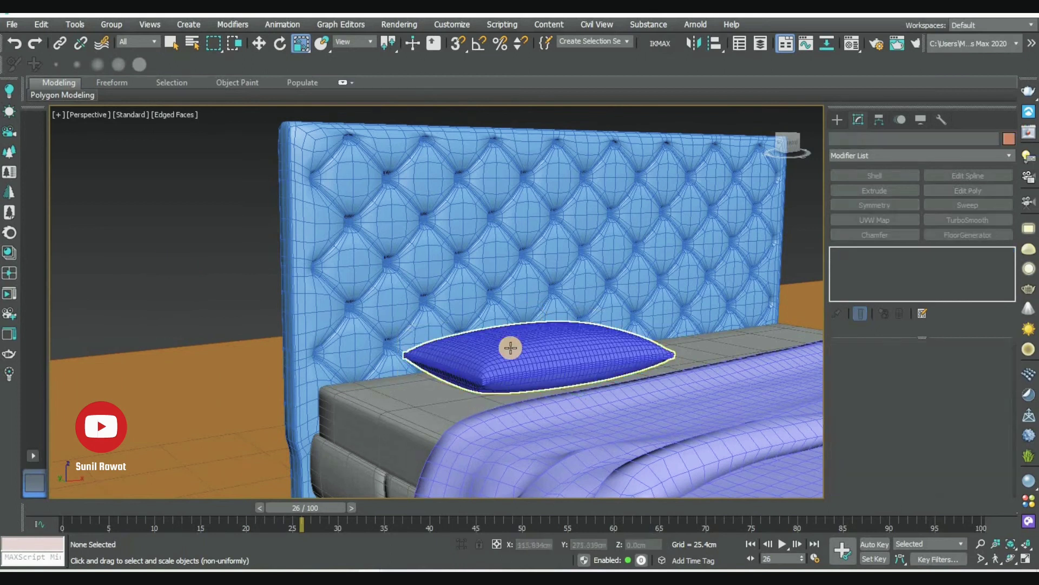
pyautogui.keyDown('alt'); pyautogui.moveTo(511, 343); pyautogui.dragTo(403, 272, button='middle'); pyautogui.keyUp('alt')
pyautogui.click(403, 272)
pyautogui.press('e')
pyautogui.moveTo(360, 301)
pyautogui.mouseDown()
pyautogui.moveTo(366, 320)
pyautogui.moveTo(504, 330)
pyautogui.mouseUp()
# In the left side view, move the upright pillow back against the headboard
pyautogui.hotkey('alt', 'w')
pyautogui.rightClick(205, 420)
pyautogui.hotkey('alt', 'w')
pyautogui.press('w')
pyautogui.scroll(2, 392, 369)
pyautogui.moveTo(425, 235); pyautogui.dragTo(371, 227)
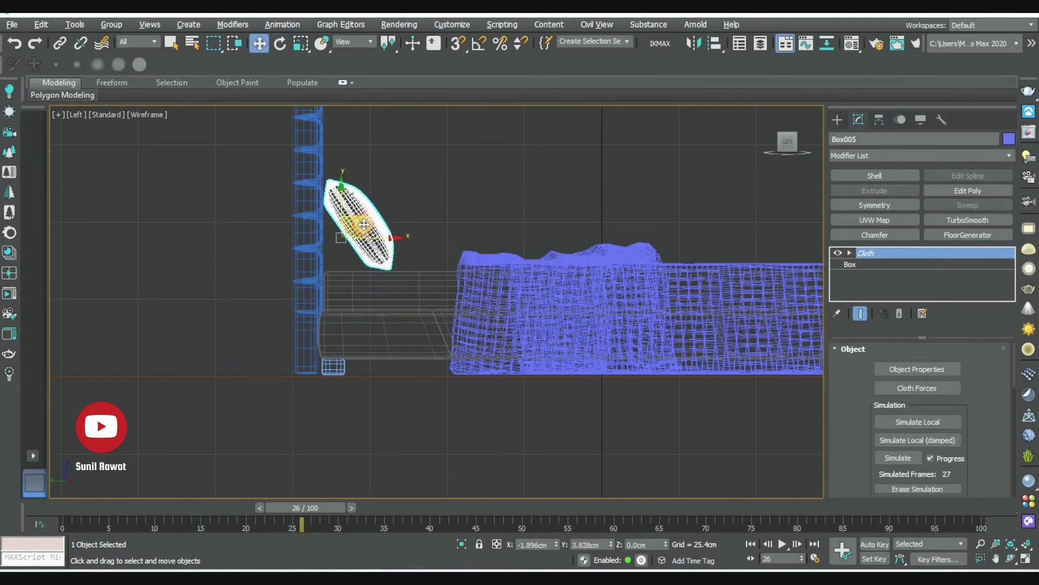
pyautogui.press('p')
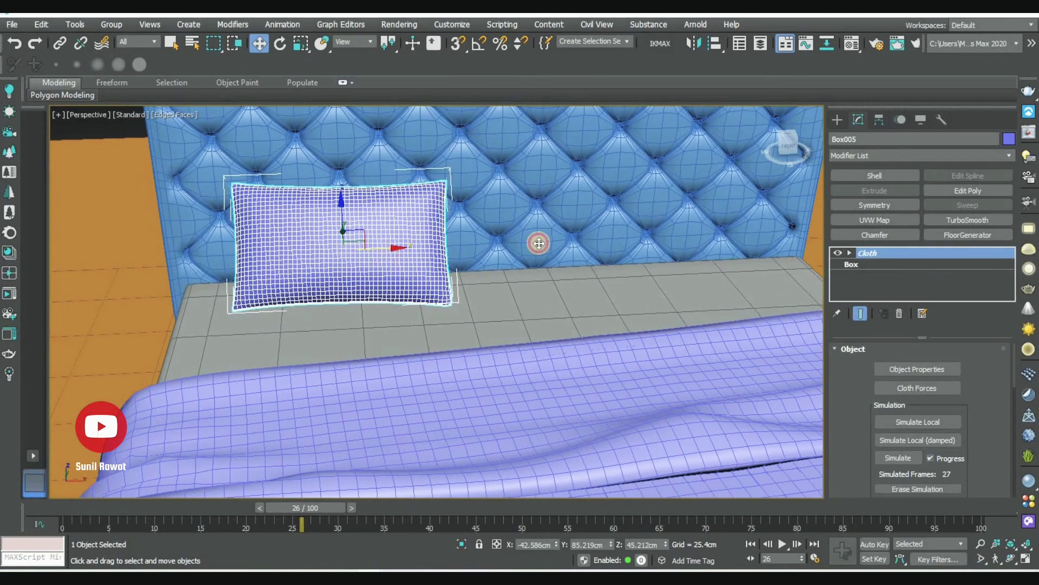
# Create an instance copy of the pillow to the right, scaled to about 129%
pyautogui.keyDown('shift'); pyautogui.moveTo(538, 243); pyautogui.dragTo(699, 234); pyautogui.keyUp('shift')
pyautogui.click(467, 264)
pyautogui.click(520, 347)
pyautogui.press('r')
pyautogui.moveTo(658, 232); pyautogui.dragTo(659, 214)
# Check the two pillows' placement from a frontal view of the bed
pyautogui.click(357, 234)
pyautogui.scroll(-2, 357, 234)
pyautogui.scroll(-5, 401, 275)
pyautogui.scroll(-3, 416, 277)
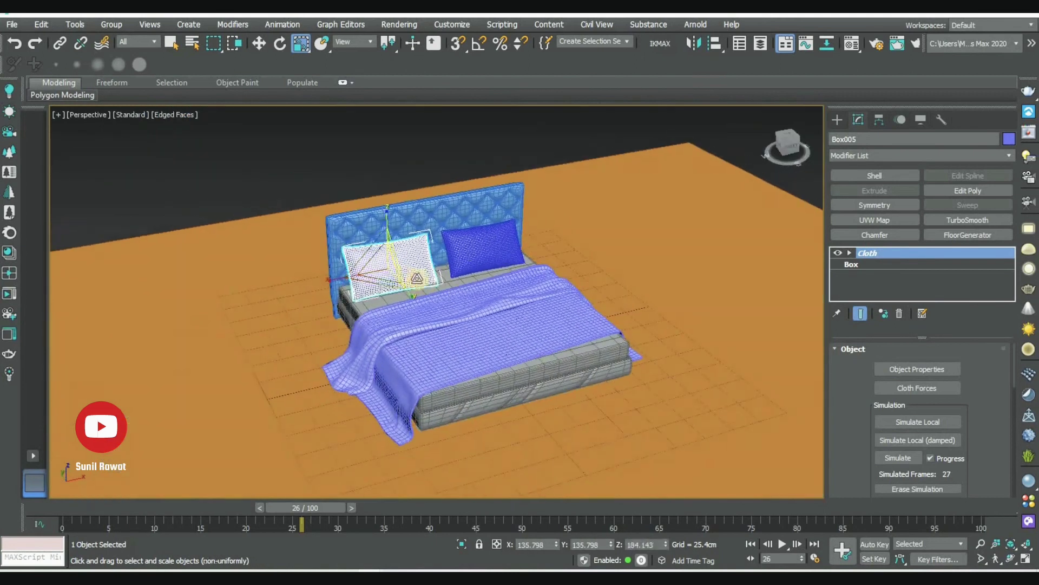
pyautogui.press('w')
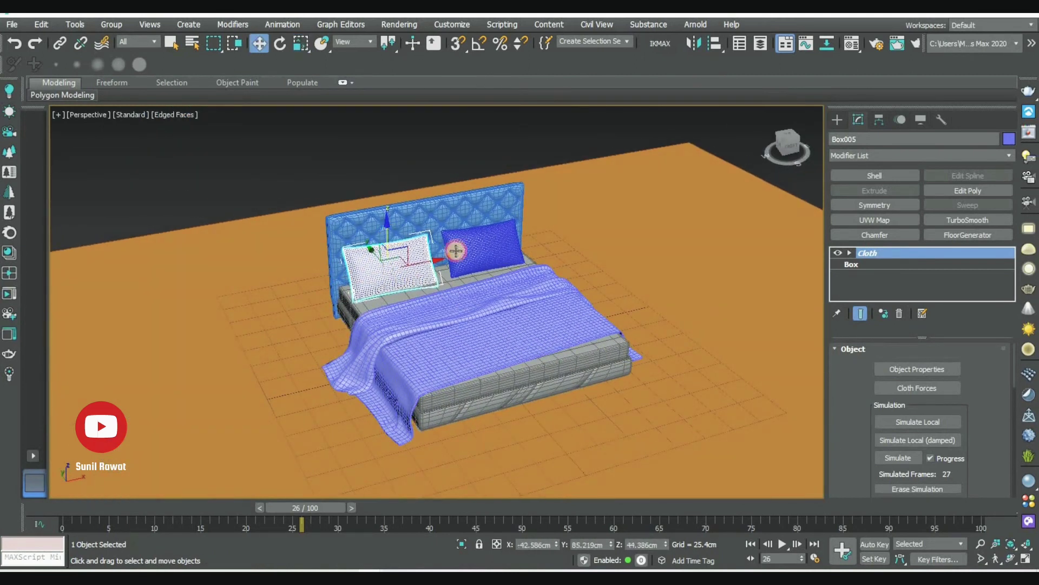
pyautogui.click(456, 250)
pyautogui.keyDown('alt'); pyautogui.moveTo(572, 262); pyautogui.dragTo(433, 249, button='middle'); pyautogui.keyUp('alt')
pyautogui.scroll(3, 422, 247)
# Select the left pillow and inspect both pillows from a higher angle
pyautogui.click(412, 242)
pyautogui.click(471, 256)
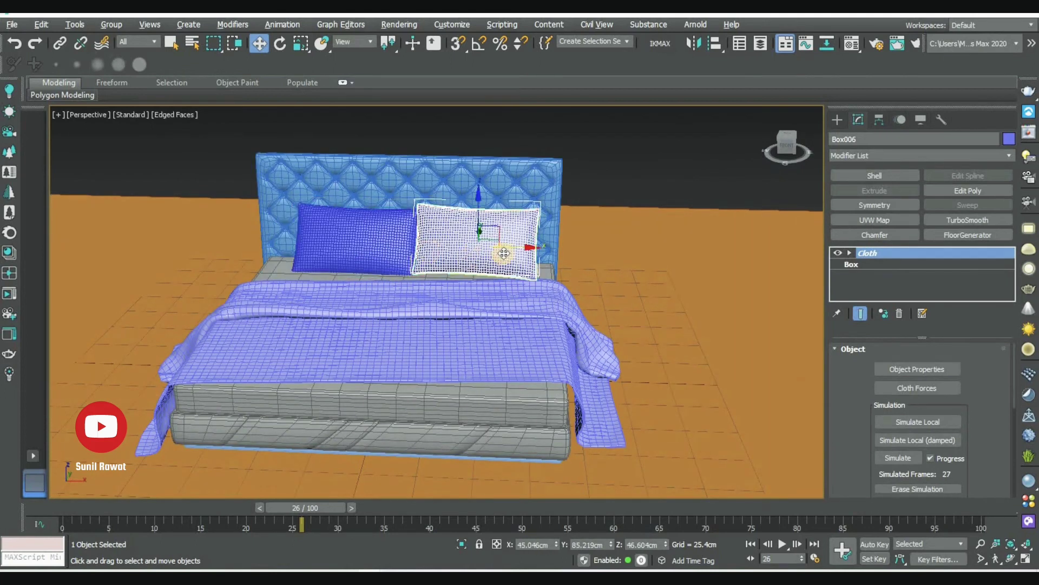
pyautogui.keyDown('alt'); pyautogui.moveTo(494, 242); pyautogui.dragTo(476, 266, button='middle'); pyautogui.keyUp('alt')
pyautogui.scroll(5, 324, 260)
pyautogui.click(291, 276)
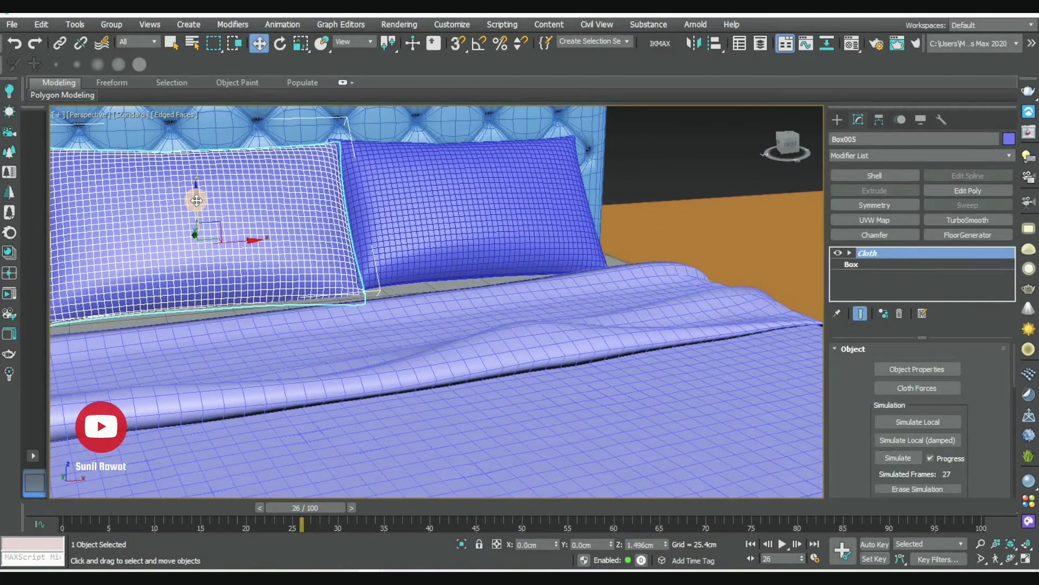
pyautogui.keyDown('alt'); pyautogui.moveTo(272, 258); pyautogui.dragTo(448, 281, button='middle'); pyautogui.keyUp('alt')
pyautogui.scroll(-5, 318, 337)
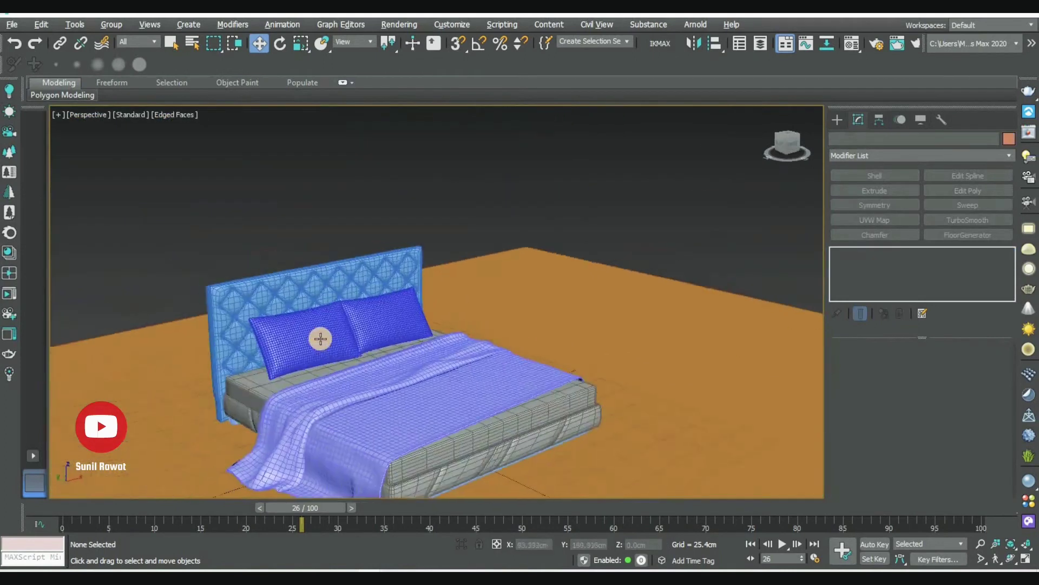
pyautogui.scroll(3, 318, 280)
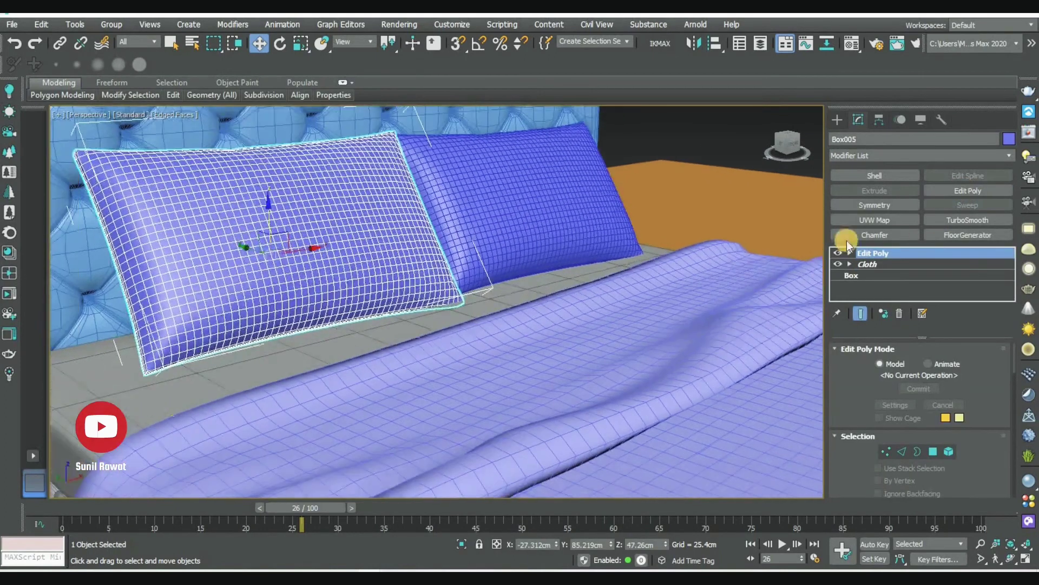
# Set up Paint Deformation Push/Pull with strength near 0.2 and a 9.3 cm brush
pyautogui.scroll(-2, 859, 465)
pyautogui.click(886, 409)
pyautogui.moveTo(893, 465); pyautogui.dragTo(868, 76)
pyautogui.click(874, 487)
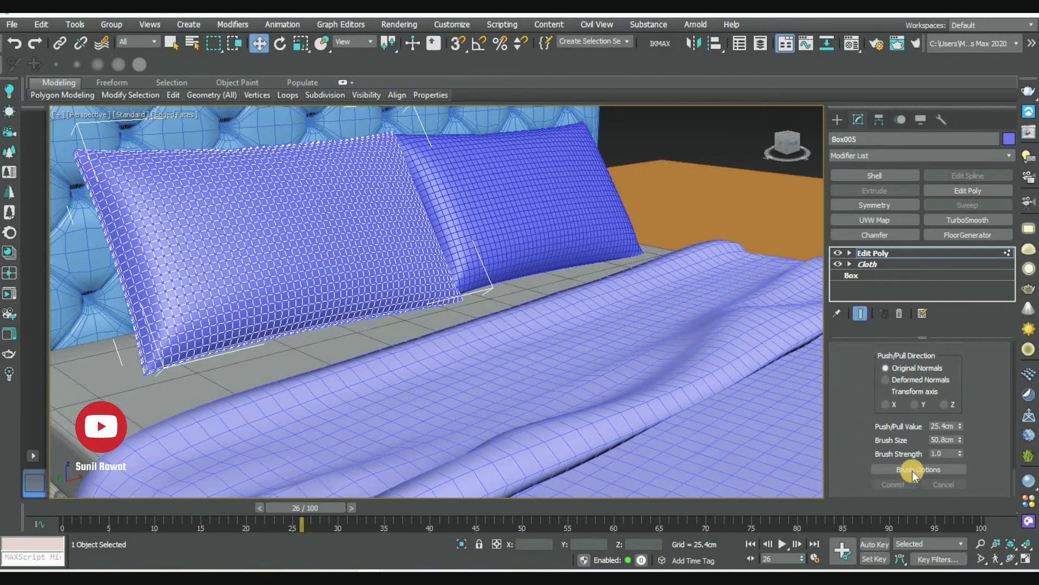
pyautogui.scroll(2, 898, 411)
pyautogui.scroll(-2, 853, 394)
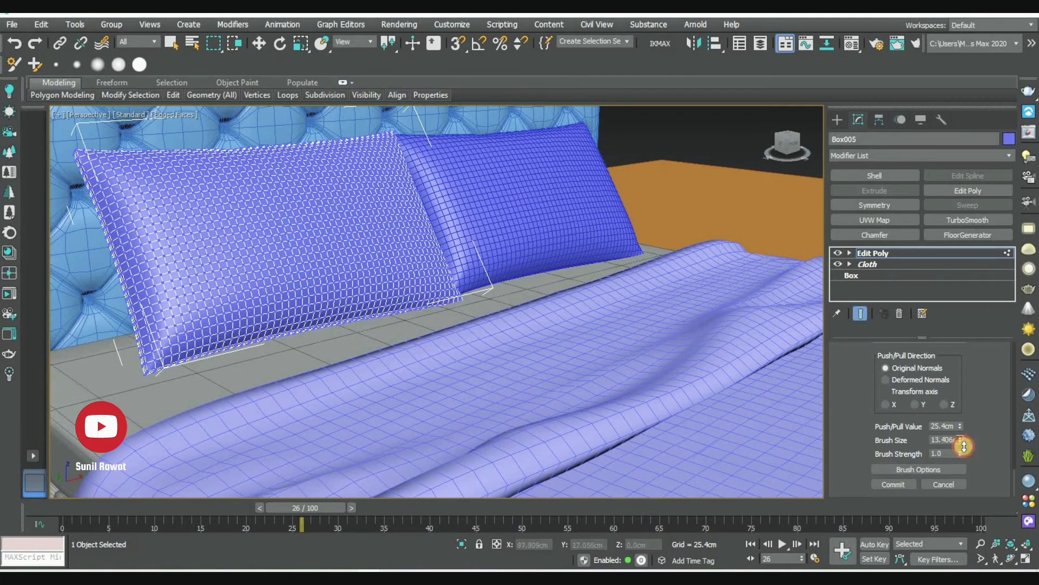
pyautogui.moveTo(960, 426); pyautogui.dragTo(978, 478)
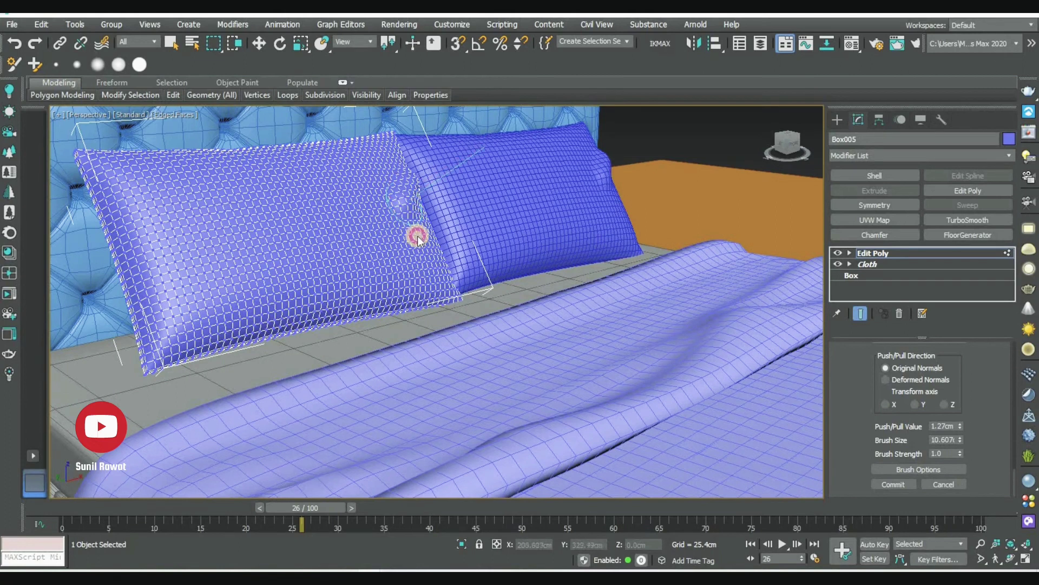
pyautogui.moveTo(968, 456); pyautogui.dragTo(959, 427)
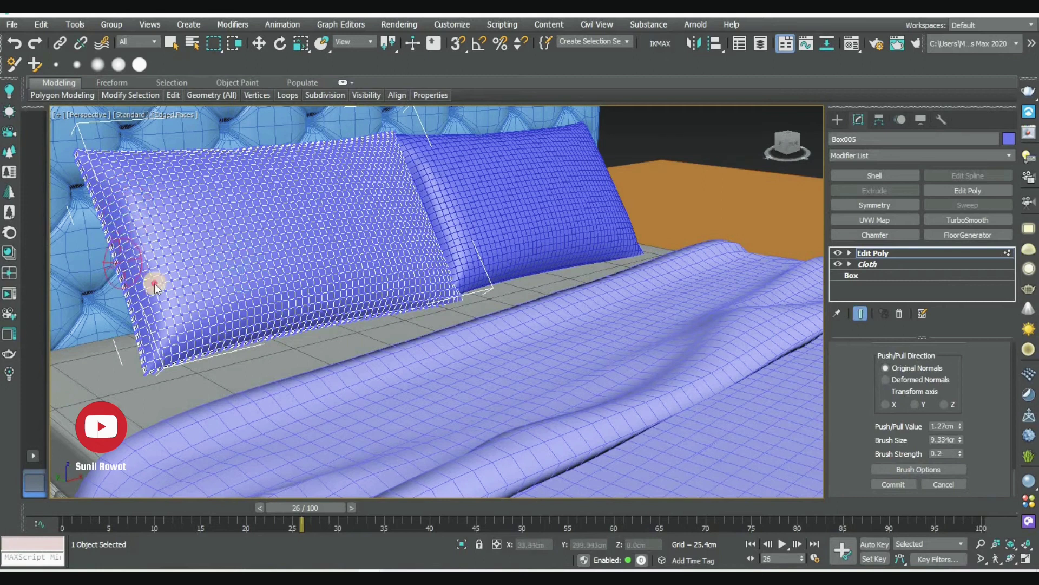
# Sculpt dents, wrinkles and reshaped edges across the left pillow's surface
pyautogui.moveTo(154, 284); pyautogui.dragTo(221, 275)
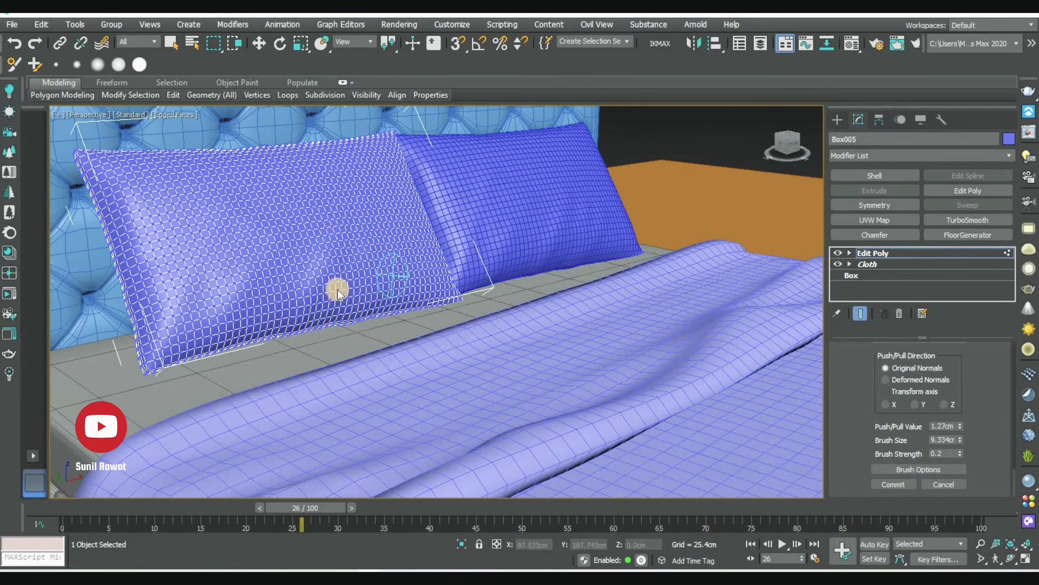
pyautogui.moveTo(392, 285); pyautogui.dragTo(415, 261)
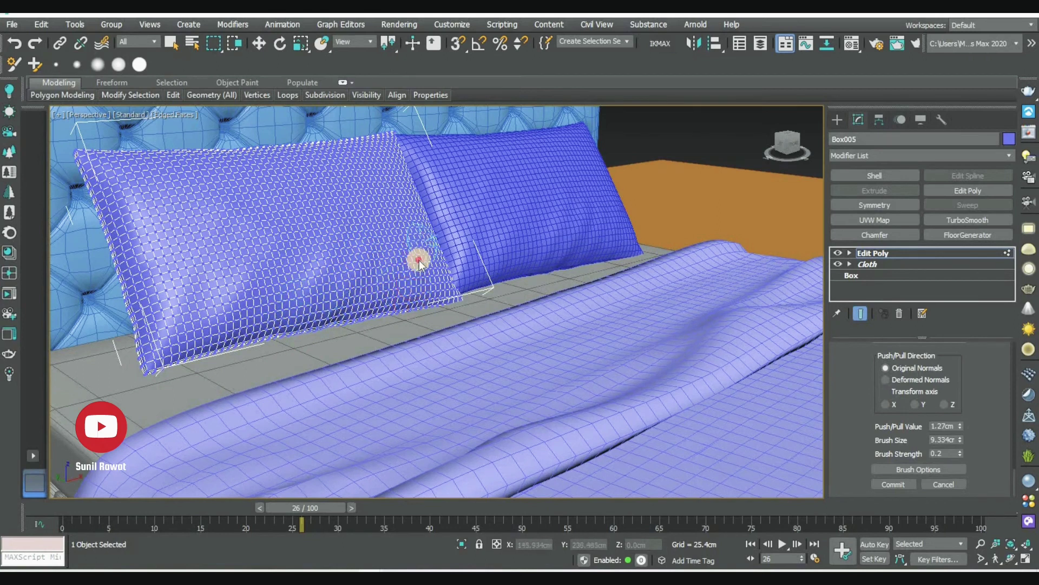
pyautogui.moveTo(261, 184); pyautogui.dragTo(316, 195)
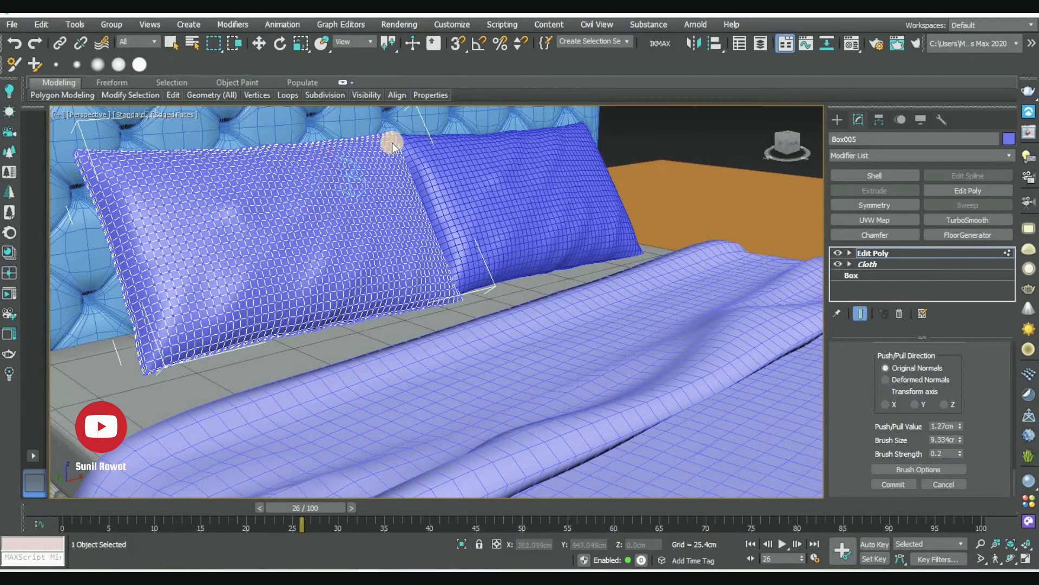
pyautogui.moveTo(134, 219); pyautogui.dragTo(285, 191)
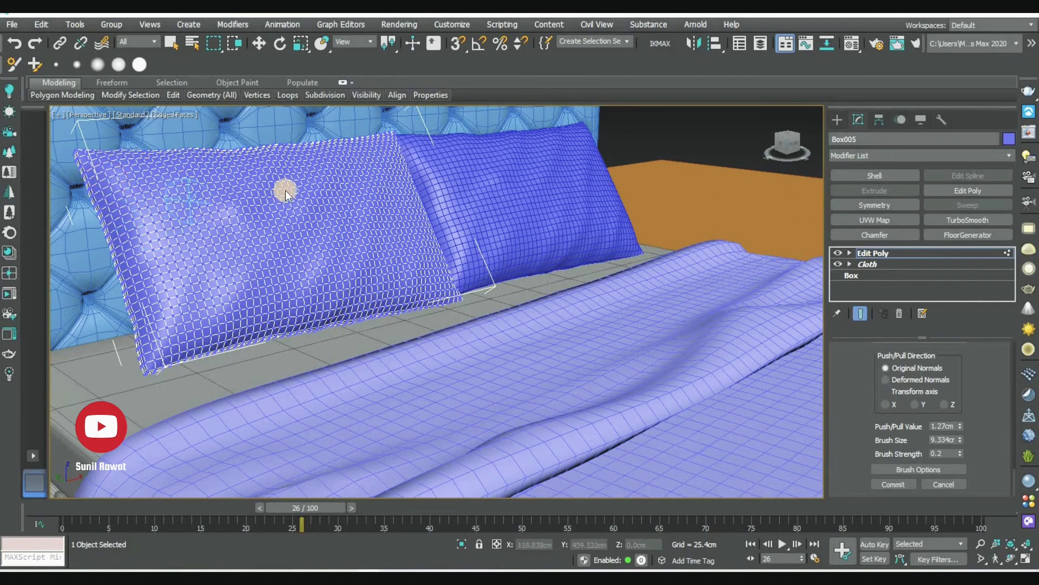
pyautogui.moveTo(220, 348); pyautogui.dragTo(385, 308)
pyautogui.moveTo(89, 165); pyautogui.dragTo(105, 243)
pyautogui.keyDown('alt'); pyautogui.moveTo(528, 320); pyautogui.dragTo(508, 294, button='middle'); pyautogui.keyUp('alt')
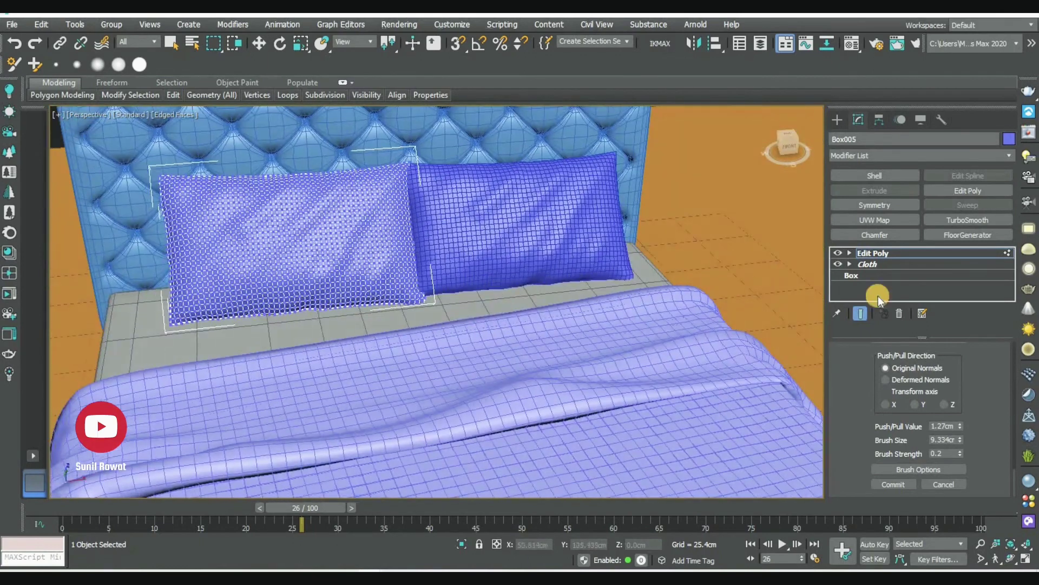
# Mirror the sculpted pillow and rotate it into place beside the other pillow
pyautogui.click(885, 252)
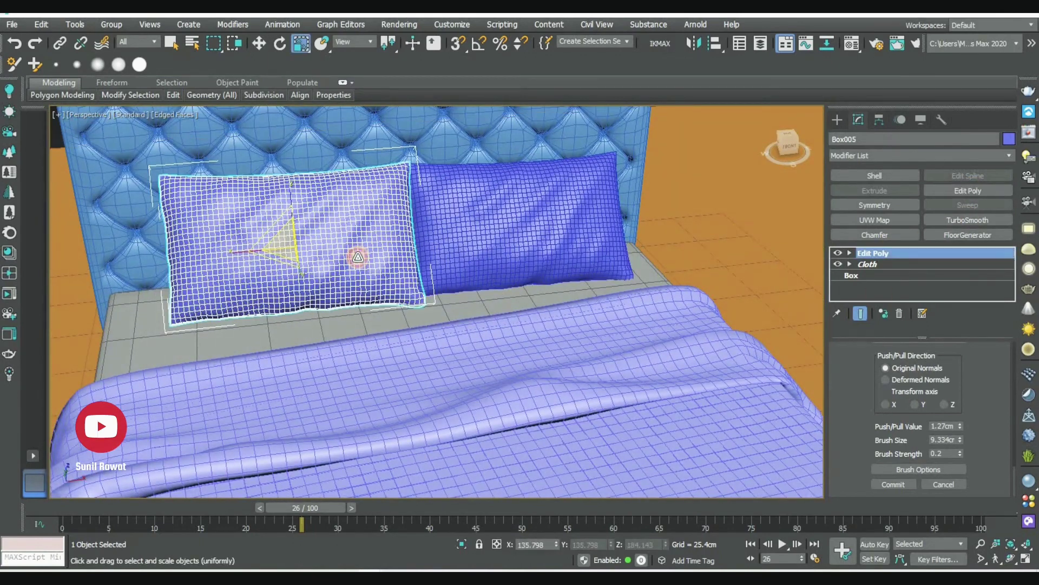
pyautogui.click(694, 43)
pyautogui.click(484, 394)
pyautogui.press('e')
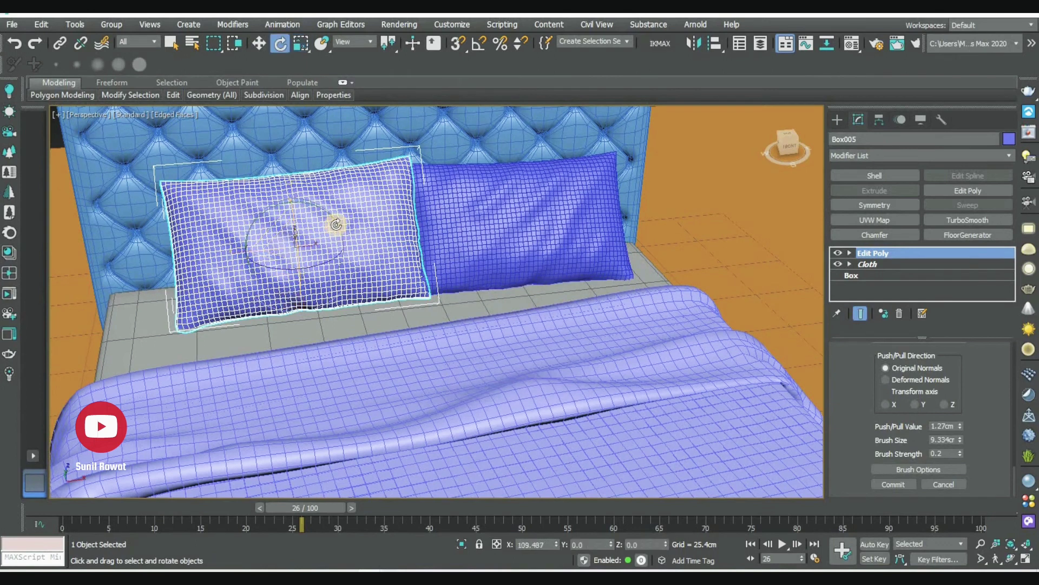
pyautogui.moveTo(326, 192)
pyautogui.mouseDown()
pyautogui.moveTo(330, 220)
pyautogui.moveTo(273, 228)
pyautogui.mouseUp()
# Select the floor plane and hide edged-faces display on shaded surfaces
pyautogui.press('w')
pyautogui.scroll(-3, 628, 254)
pyautogui.click(615, 274)
pyautogui.press('F4')
pyautogui.scroll(-2, 520, 332)
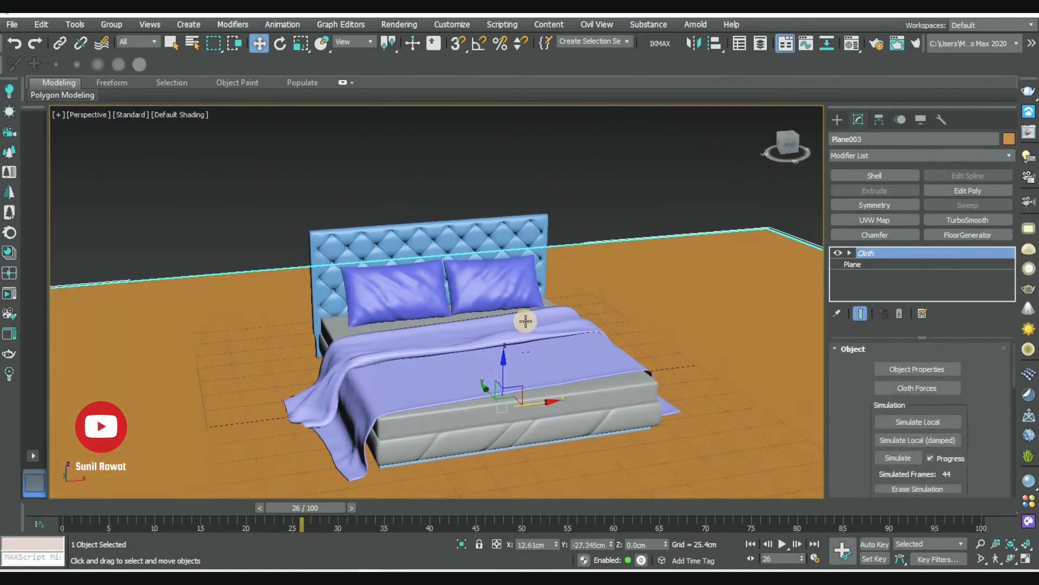
# Orbit to a higher angle over the bed and select the floor plane
pyautogui.scroll(2, 492, 364)
pyautogui.moveTo(492, 363)
pyautogui.keyDown('alt'); pyautogui.mouseDown(button='middle')
pyautogui.moveTo(511, 352)
pyautogui.moveTo(506, 372)
pyautogui.mouseUp(button='middle'); pyautogui.keyUp('alt')
pyautogui.click(352, 297)
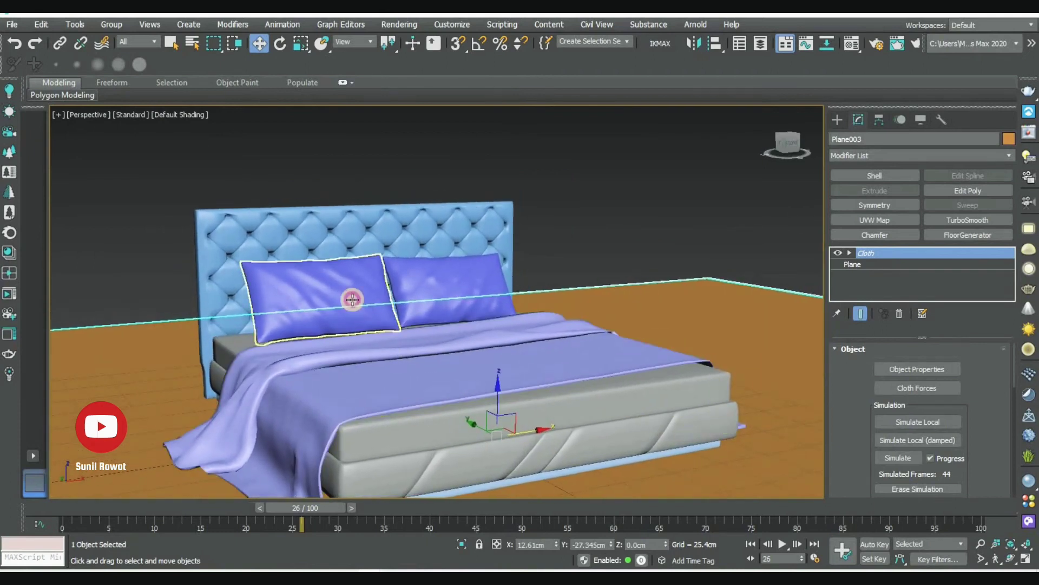
pyautogui.click(653, 338)
pyautogui.scroll(-3, 547, 341)
pyautogui.scroll(-1, 531, 343)
pyautogui.scroll(-1, 477, 411)
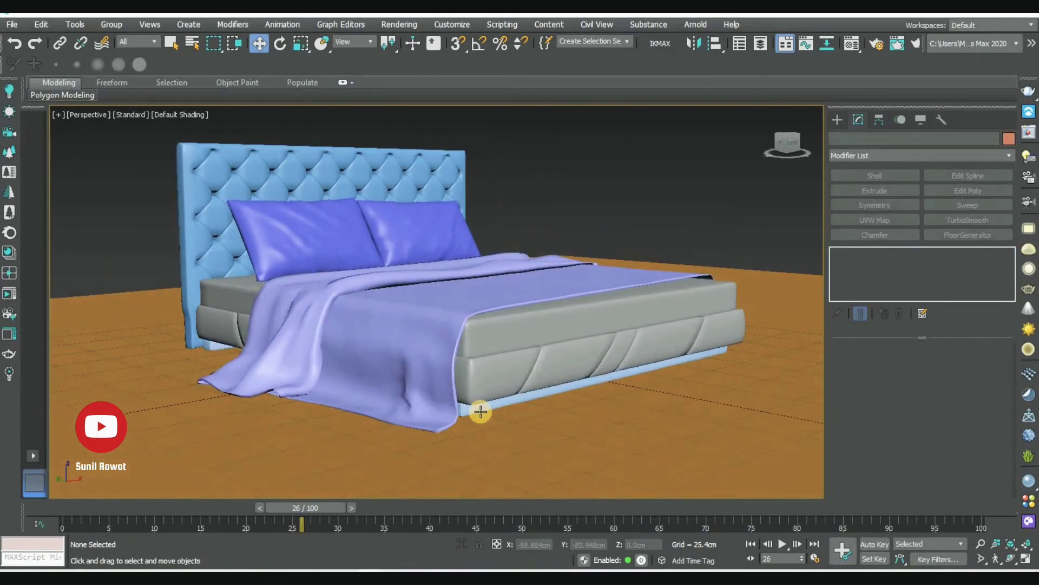
pyautogui.scroll(-2, 584, 401)
pyautogui.keyDown('alt'); pyautogui.moveTo(584, 401); pyautogui.dragTo(418, 418, button='middle'); pyautogui.keyUp('alt')
pyautogui.click(488, 384)
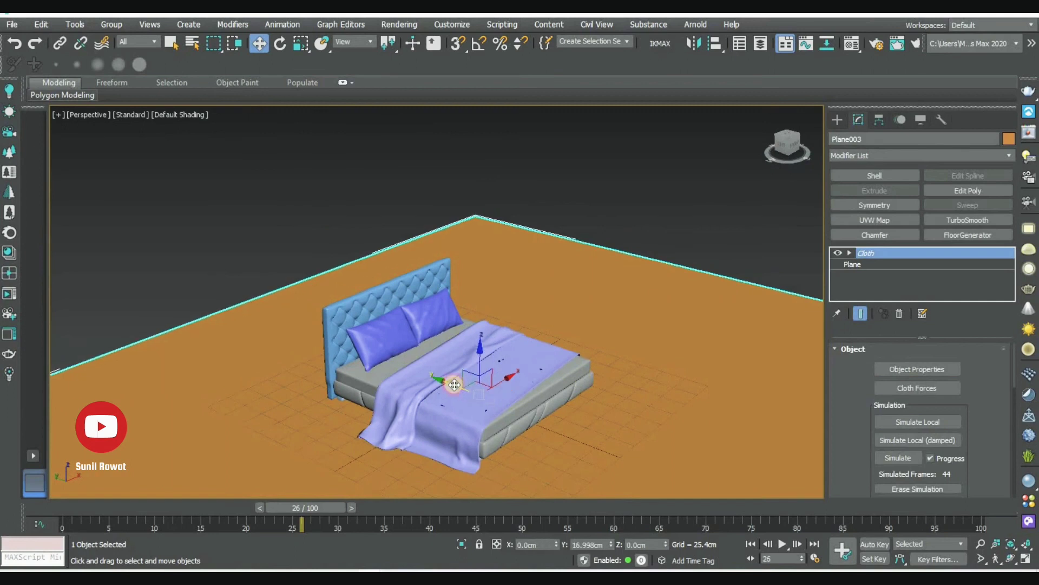
# Add Edit Poly to the floor and raise its edges into back and side walls
pyautogui.click(987, 190)
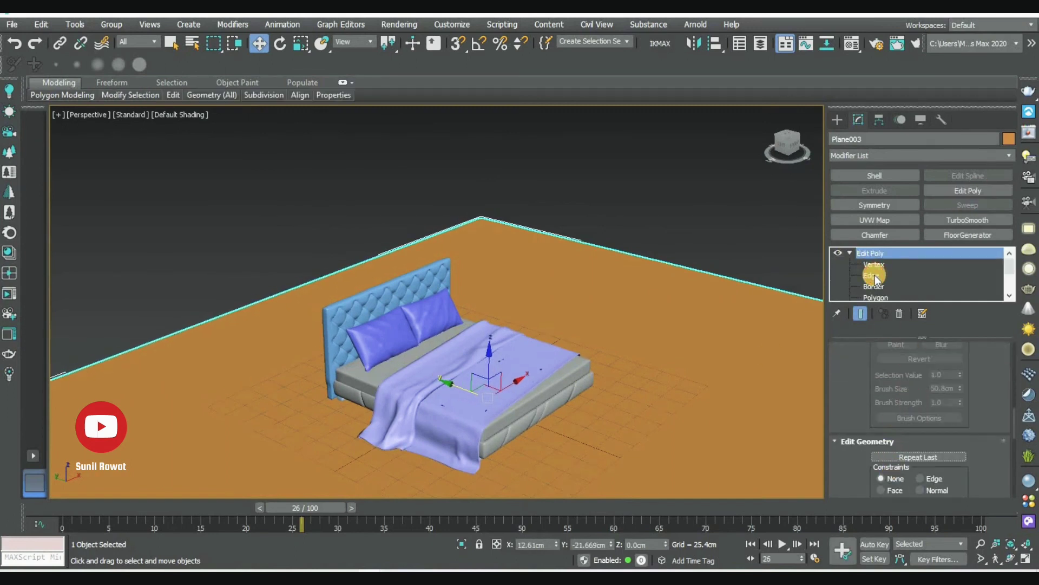
pyautogui.click(875, 275)
pyautogui.click(279, 295)
pyautogui.scroll(-4, 504, 378)
pyautogui.keyDown('alt'); pyautogui.moveTo(504, 379); pyautogui.dragTo(390, 304, button='middle'); pyautogui.keyUp('alt')
pyautogui.keyDown('shift'); pyautogui.moveTo(390, 305); pyautogui.dragTo(407, 147); pyautogui.keyUp('shift')
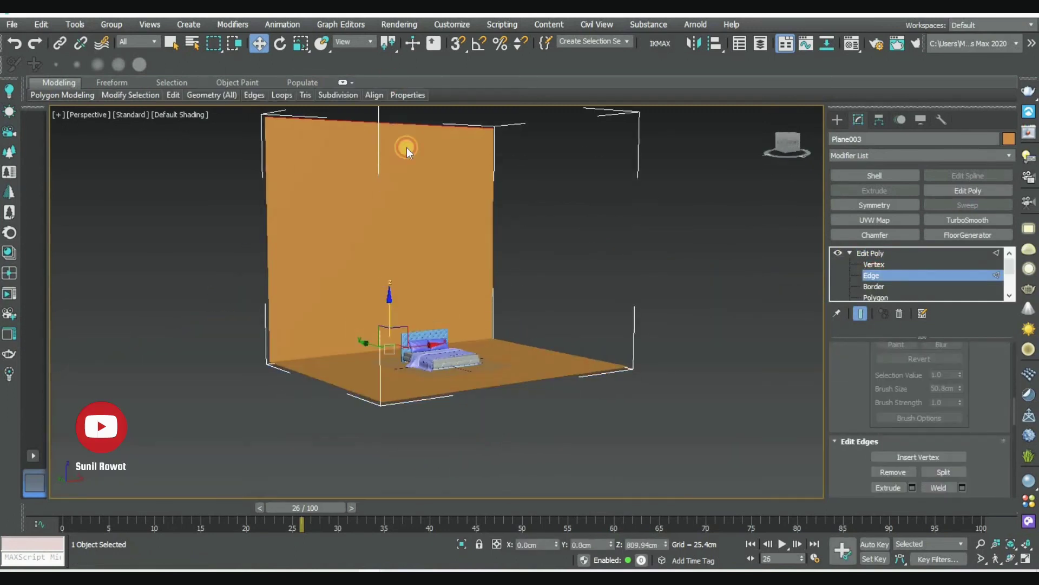
# Add TurboSmooth to the bent floor plane, then disable it to keep corners sharp
pyautogui.click(971, 221)
pyautogui.click(738, 281)
pyautogui.keyDown('alt'); pyautogui.moveTo(737, 281); pyautogui.dragTo(475, 372, button='middle'); pyautogui.keyUp('alt')
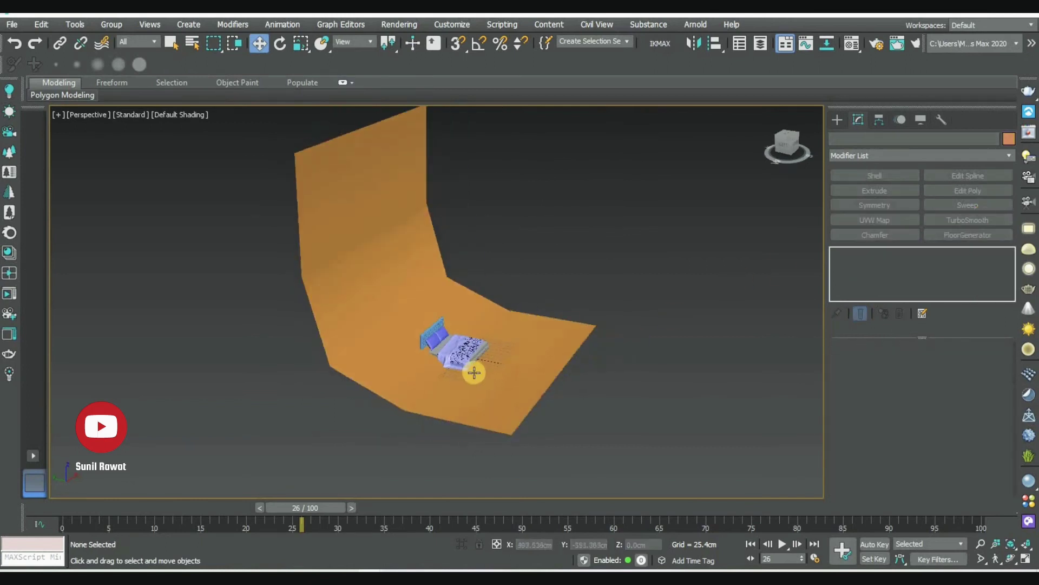
pyautogui.click(474, 372)
pyautogui.click(837, 253)
# Chamfer the wall corner edge into a rounded curve
pyautogui.click(871, 286)
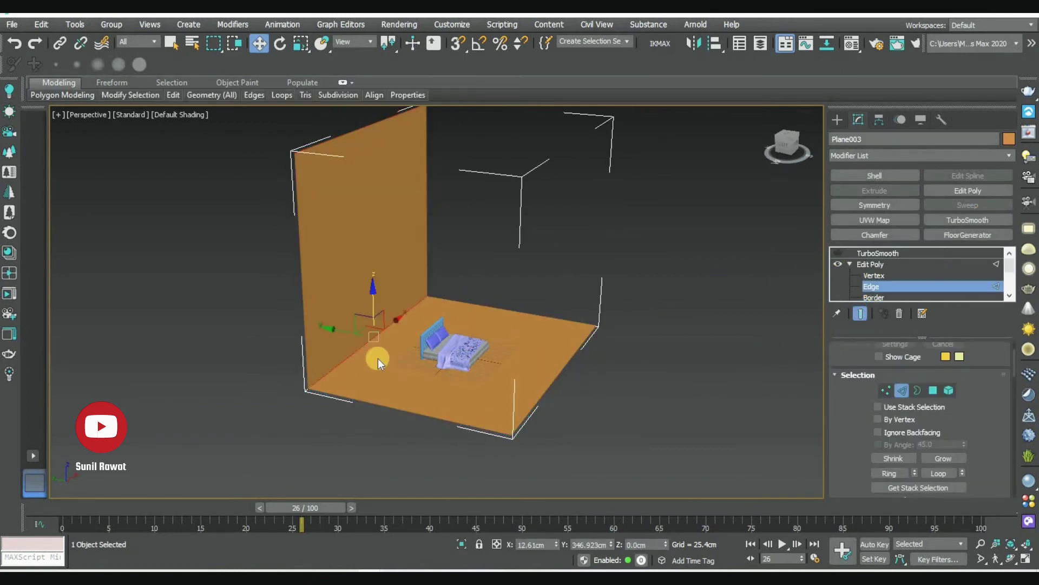
pyautogui.rightClick(378, 358)
pyautogui.click(246, 430)
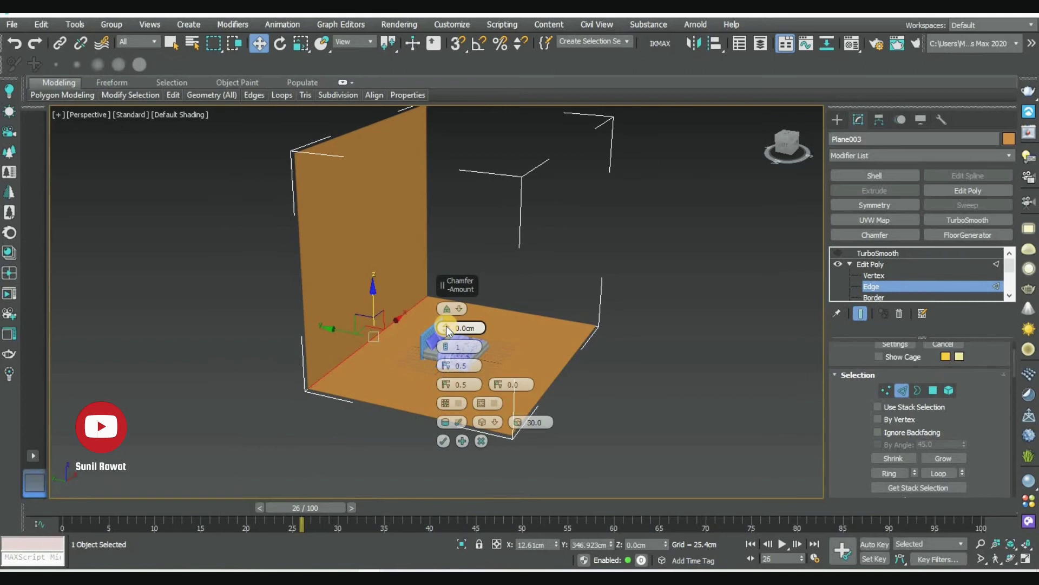
pyautogui.moveTo(446, 326); pyautogui.dragTo(464, 153)
pyautogui.click(443, 440)
# Select the top wall vertices and move them down to lower the backdrop
pyautogui.click(885, 390)
pyautogui.moveTo(501, 401); pyautogui.dragTo(501, 469, button='middle')
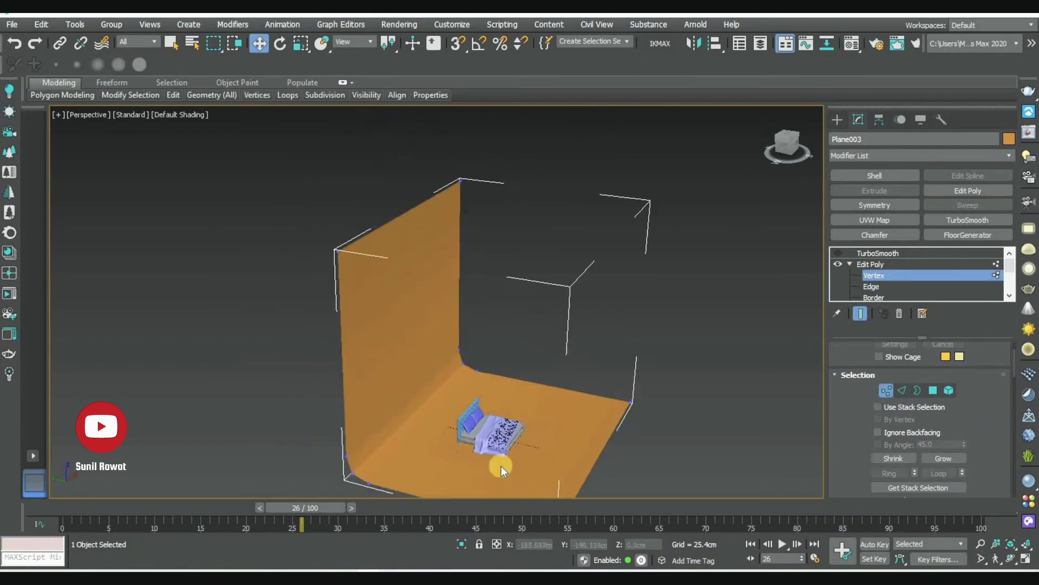
pyautogui.moveTo(209, 158); pyautogui.dragTo(544, 304)
pyautogui.moveTo(371, 222)
pyautogui.mouseDown()
pyautogui.moveTo(372, 376)
pyautogui.moveTo(307, 364)
pyautogui.mouseUp()
pyautogui.scroll(3, 390, 413)
pyautogui.scroll(3, 390, 413)
# Show the TurboSmoothed backdrop result and reselect the backdrop plane
pyautogui.click(893, 255)
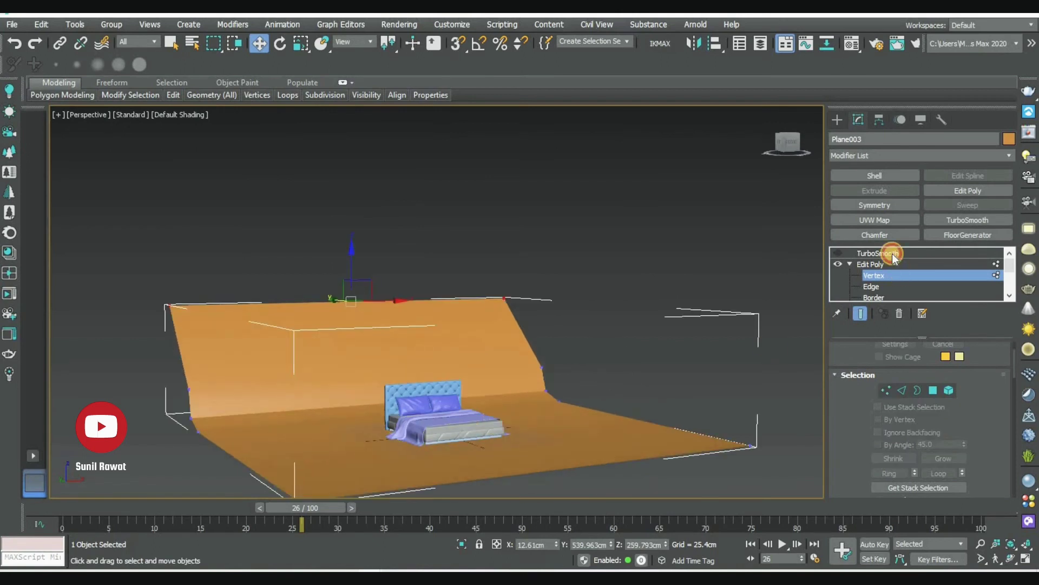
pyautogui.click(608, 399)
pyautogui.scroll(3, 517, 413)
pyautogui.scroll(3, 636, 381)
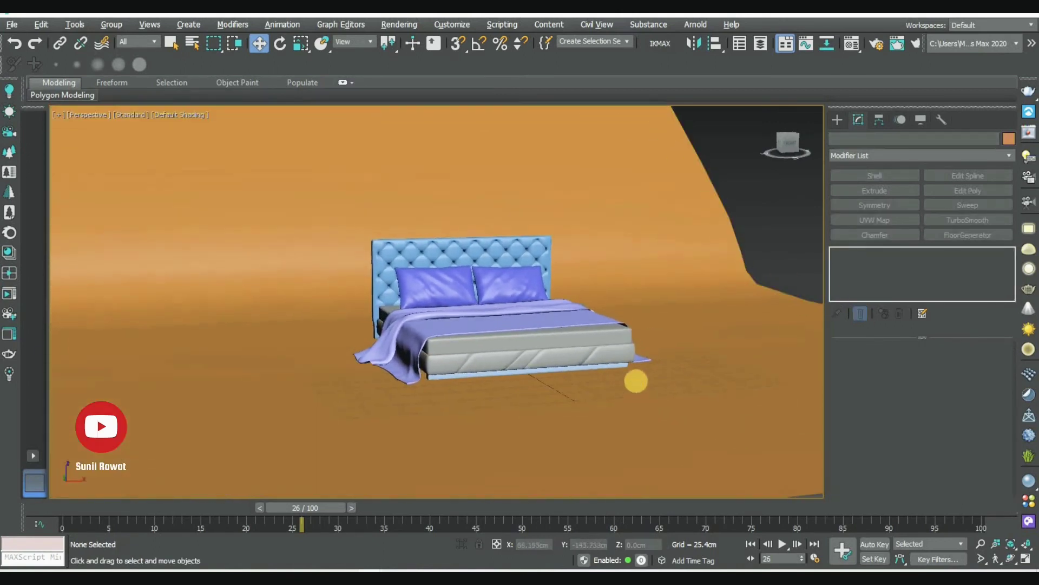
pyautogui.moveTo(636, 381); pyautogui.dragTo(498, 403, button='middle')
pyautogui.click(529, 424)
# Apply material slot 1 to the backdrop plane and set its Diffuse colour to white
pyautogui.scroll(5, 302, 395)
pyautogui.click(1029, 521)
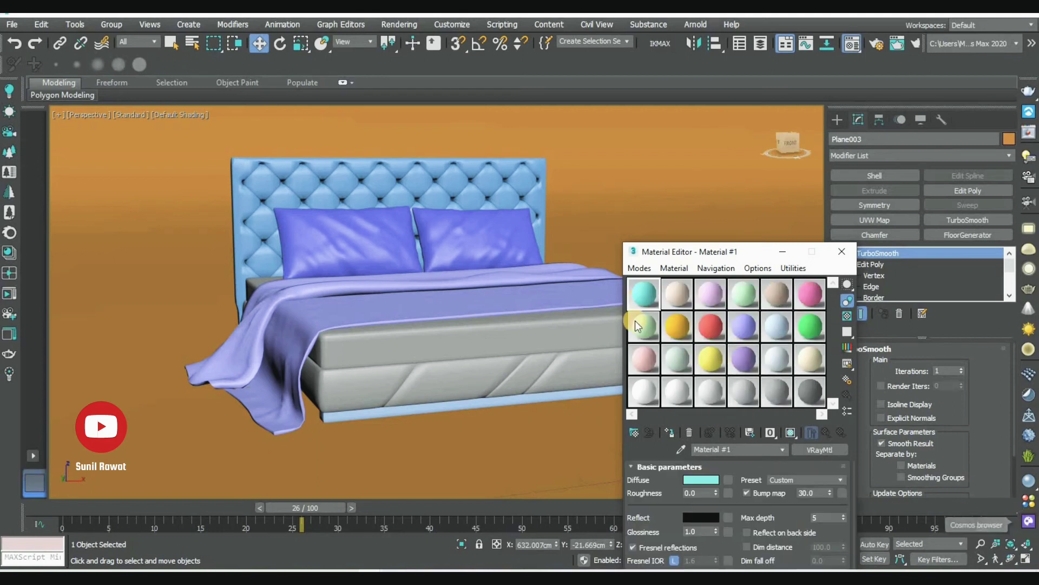
pyautogui.moveTo(644, 292); pyautogui.dragTo(704, 179)
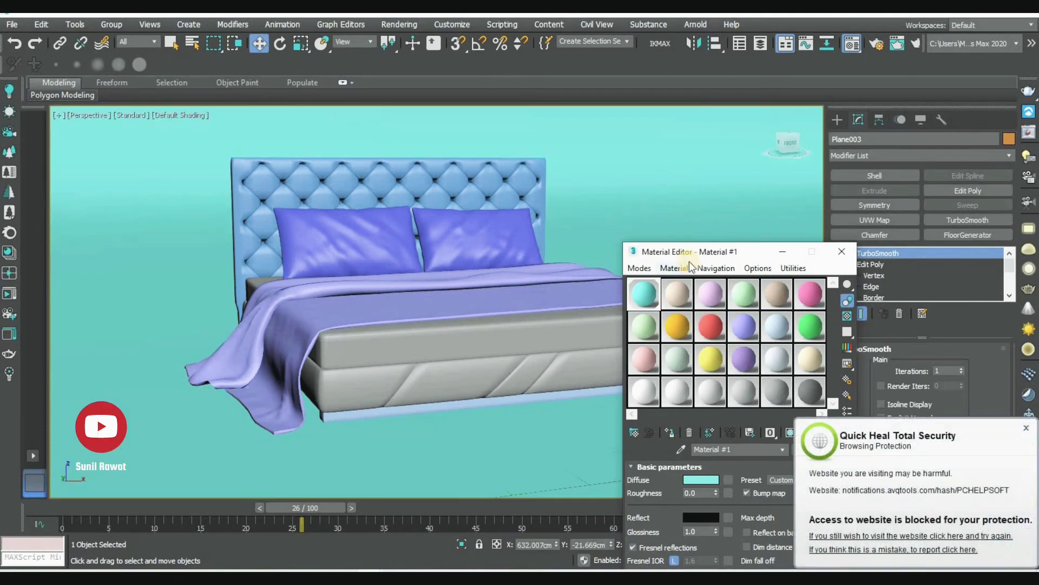
pyautogui.click(709, 378)
pyautogui.moveTo(366, 162); pyautogui.dragTo(366, 144)
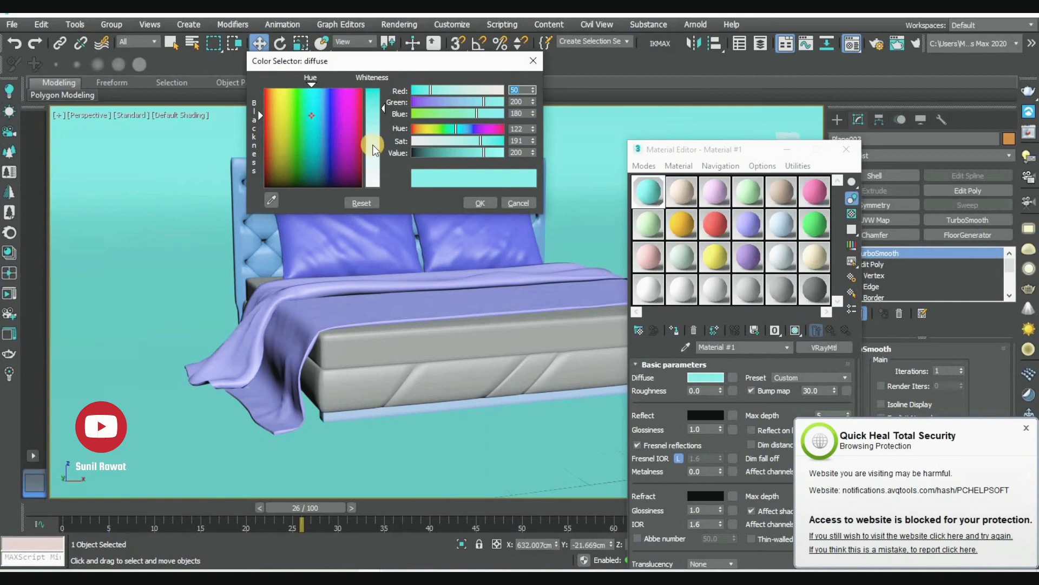
pyautogui.click(487, 200)
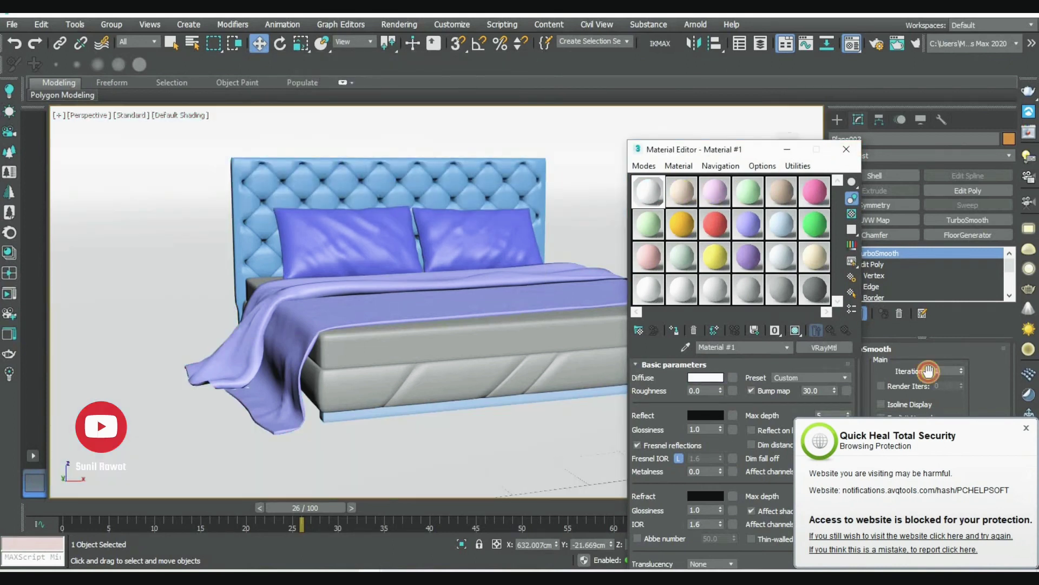
pyautogui.click(682, 190)
pyautogui.click(1028, 525)
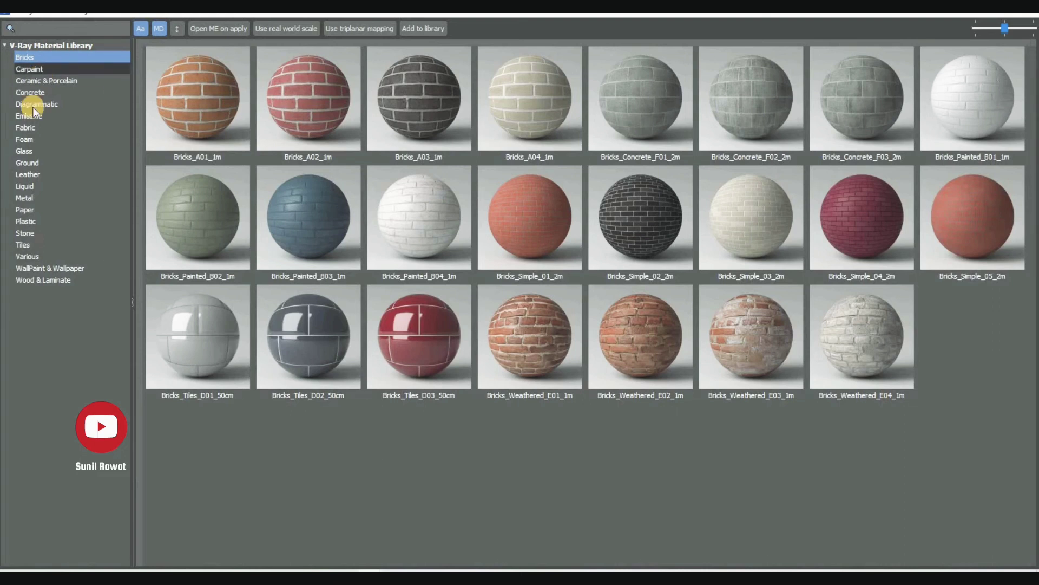
# Load Leather_G01_Black from the V-Ray library and assign it to the headboard
pyautogui.click(28, 175)
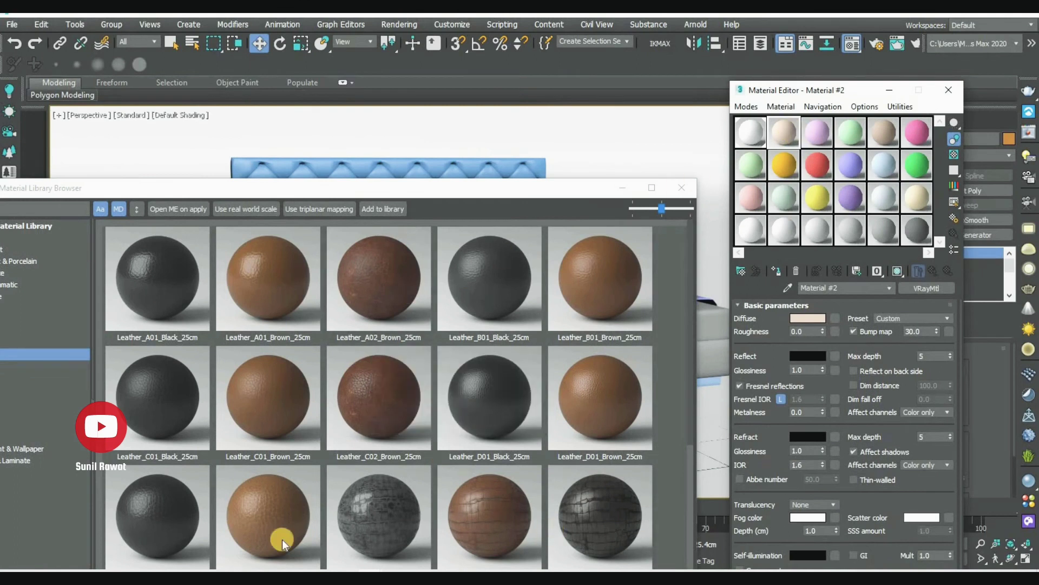
pyautogui.click(165, 519)
pyautogui.rightClick(165, 519)
pyautogui.click(217, 532)
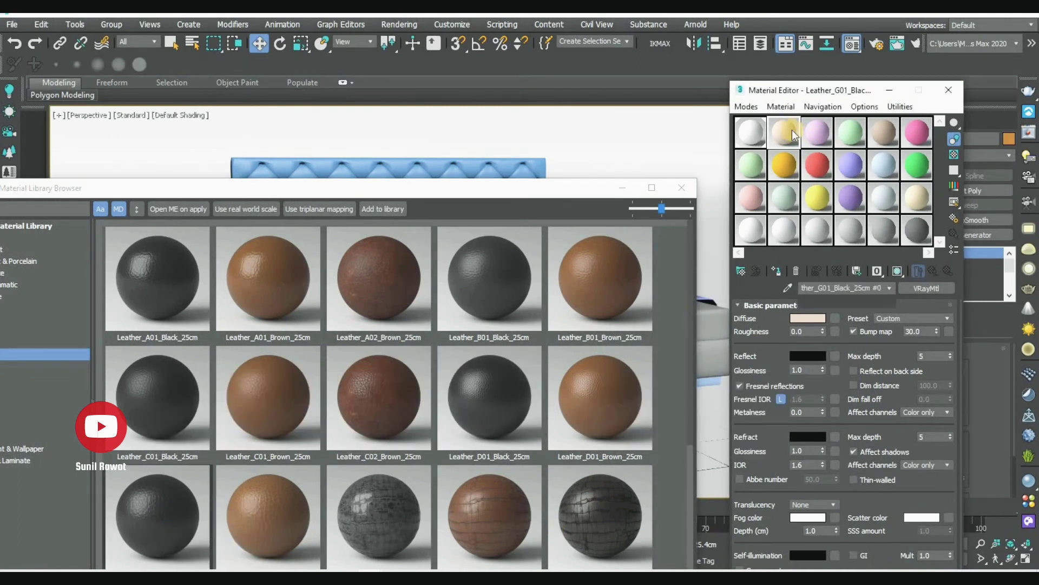
pyautogui.moveTo(538, 198); pyautogui.dragTo(698, 381)
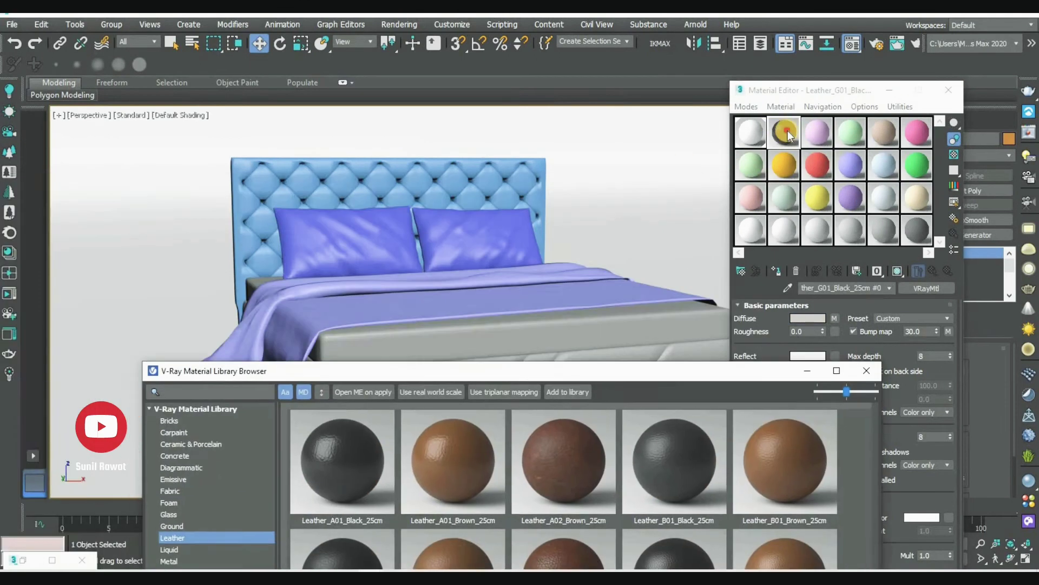
pyautogui.click(359, 175)
pyautogui.click(411, 219)
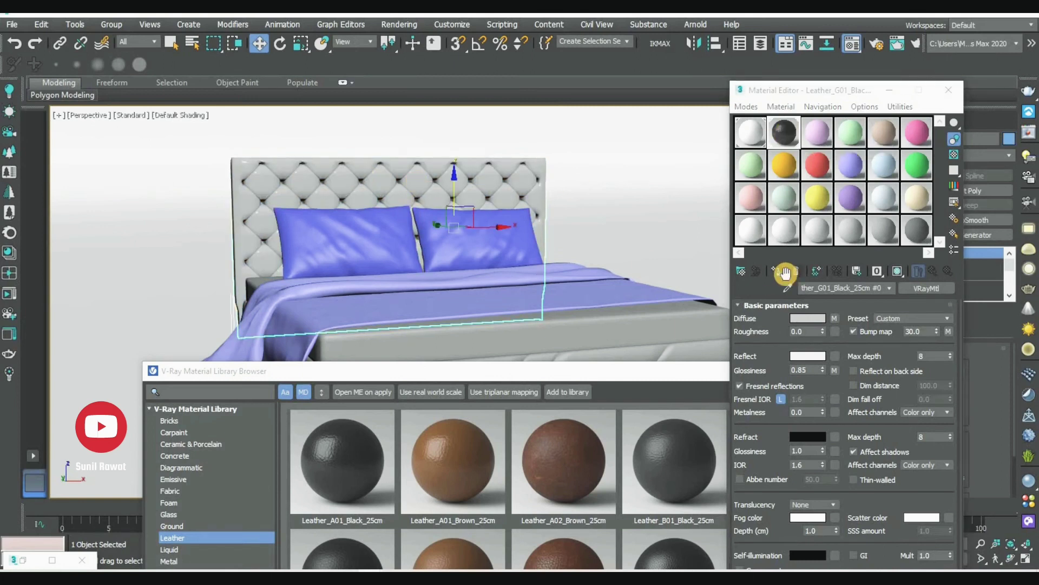
pyautogui.click(897, 272)
# Select the bed base, switch to slot 3, and browse the library's material categories
pyautogui.moveTo(833, 90); pyautogui.dragTo(880, 116)
pyautogui.moveTo(463, 371)
pyautogui.mouseDown()
pyautogui.moveTo(641, 229)
pyautogui.moveTo(482, 387)
pyautogui.mouseUp()
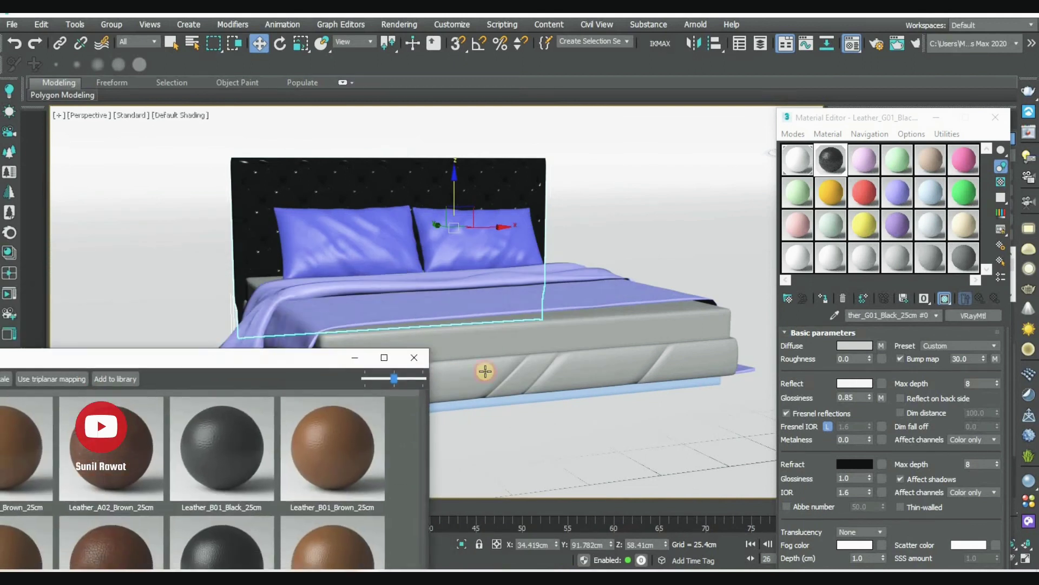
pyautogui.click(481, 395)
pyautogui.click(865, 160)
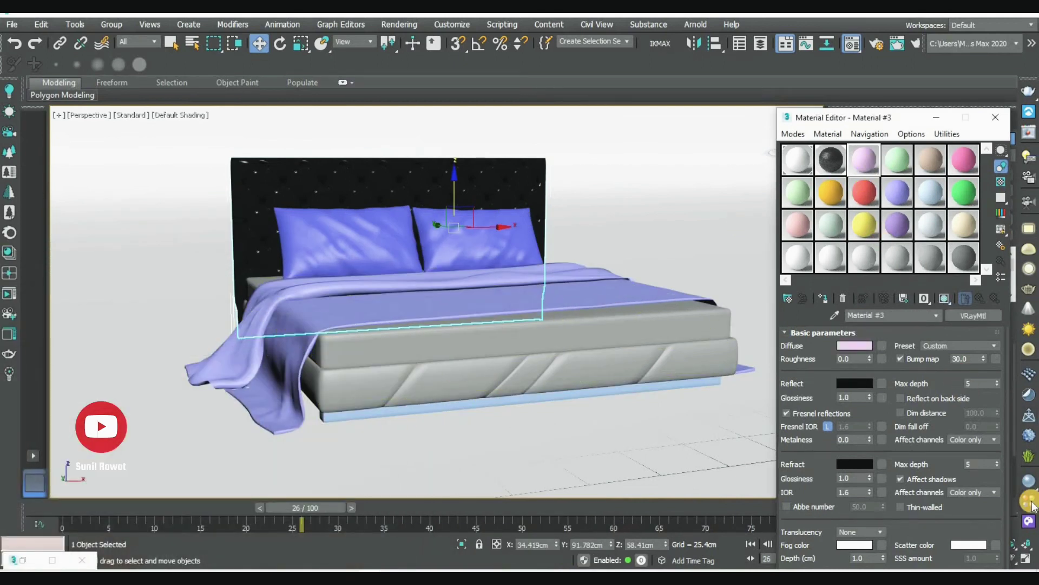
pyautogui.click(1032, 503)
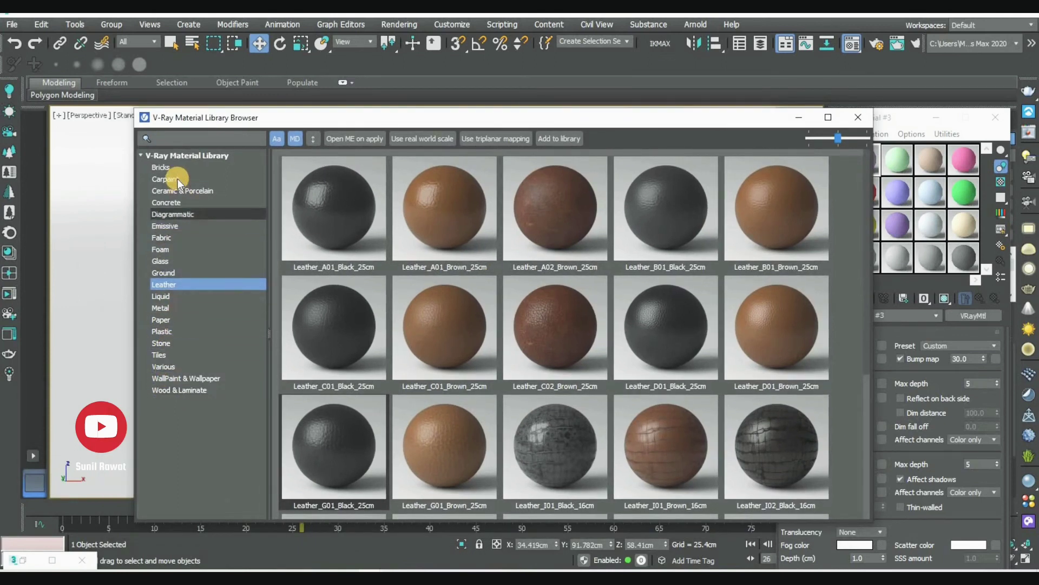
pyautogui.click(169, 391)
pyautogui.scroll(-10, 479, 353)
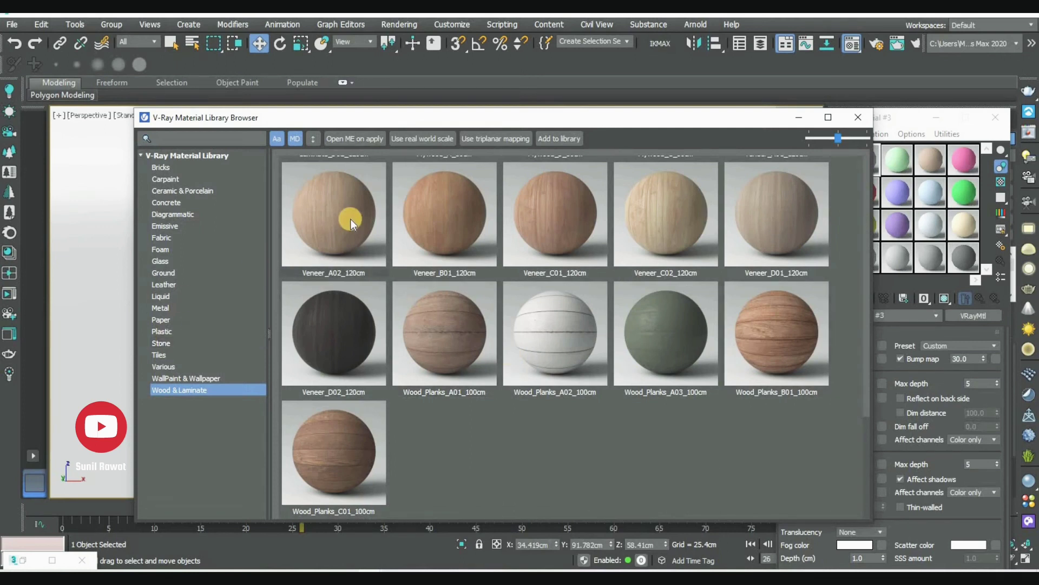
pyautogui.click(165, 378)
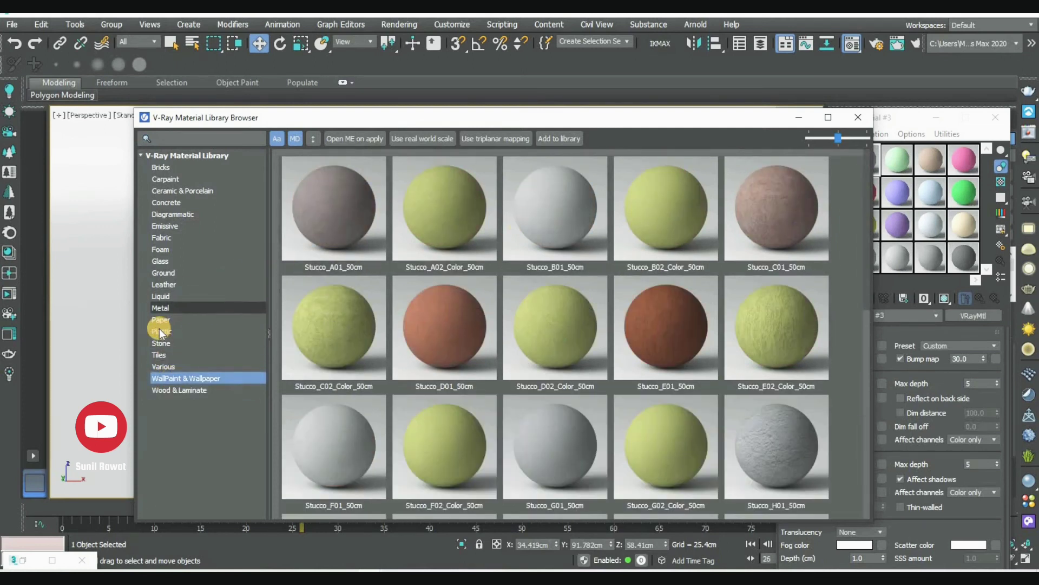
pyautogui.click(161, 331)
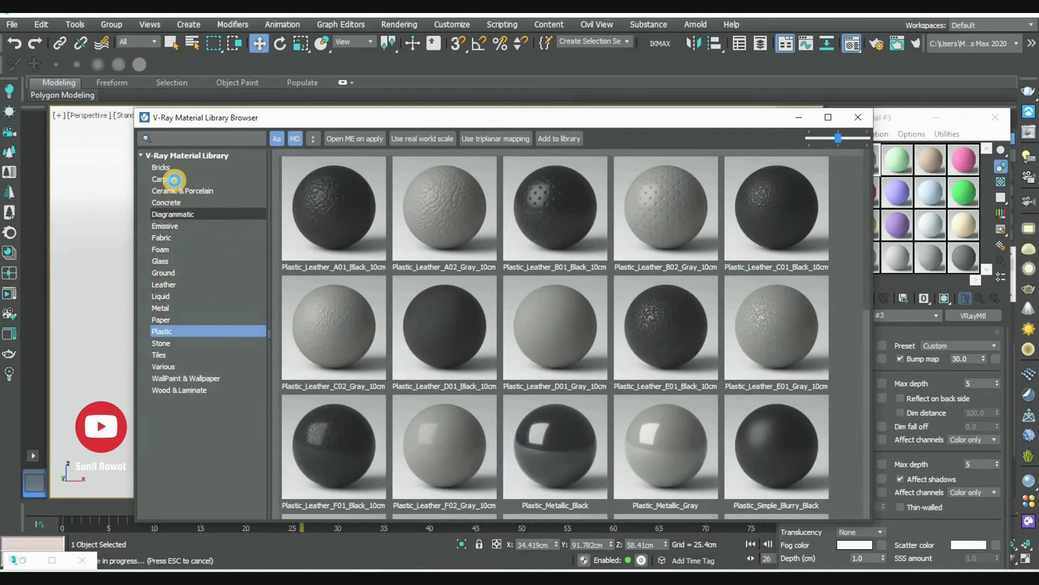
pyautogui.click(193, 190)
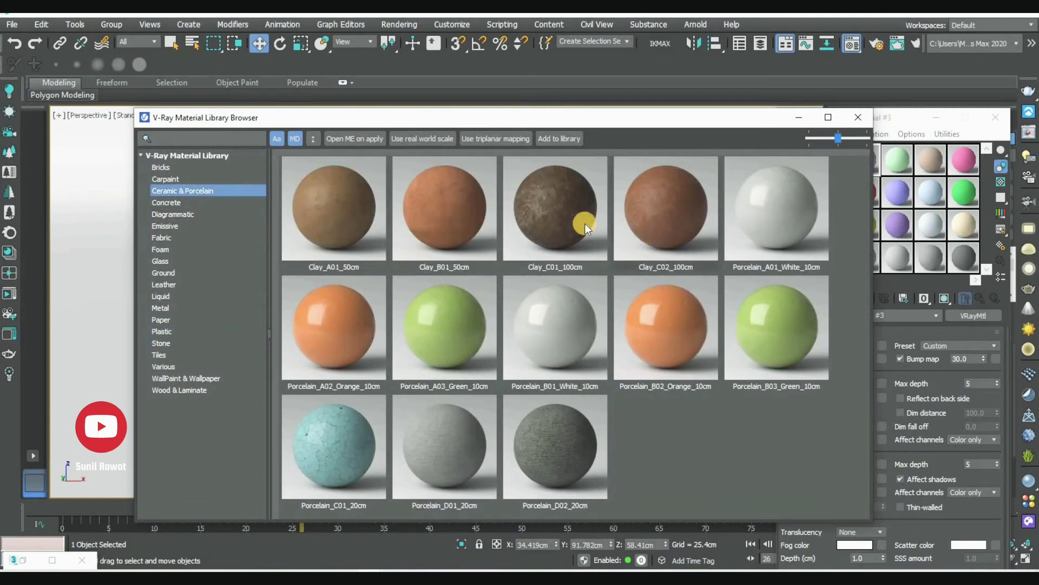
# Load Clay_C01_100cm into slot 3 and assign it to the bed base
pyautogui.moveTo(677, 121); pyautogui.dragTo(433, 157)
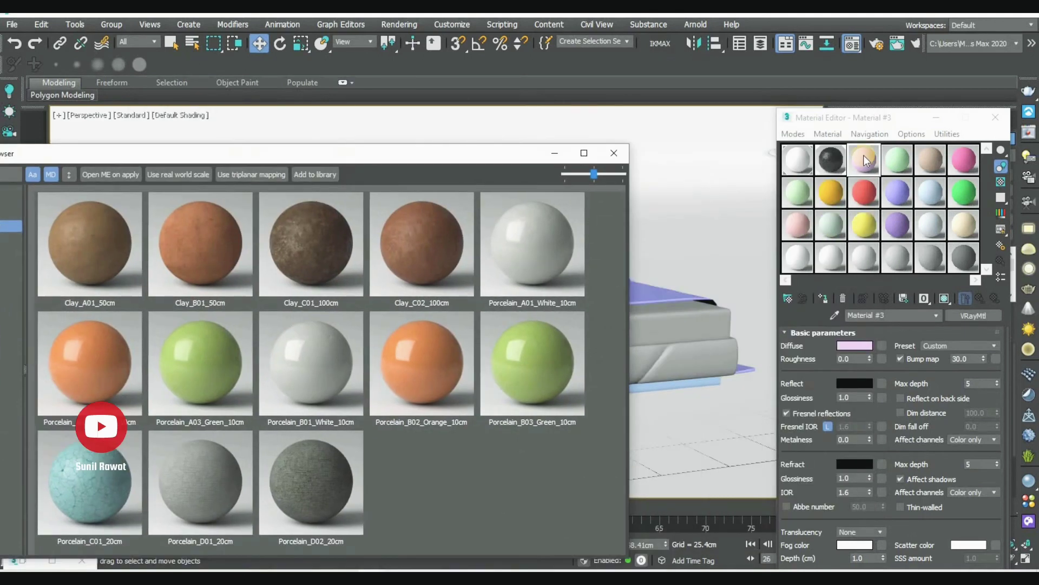
pyautogui.rightClick(340, 248)
pyautogui.click(366, 263)
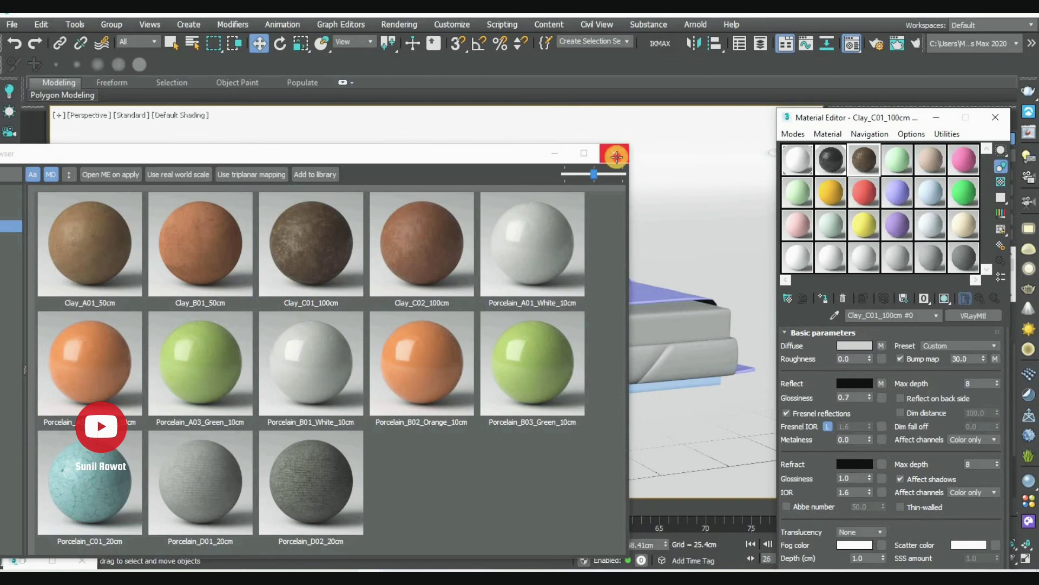
pyautogui.click(616, 156)
pyautogui.moveTo(870, 158); pyautogui.dragTo(568, 371)
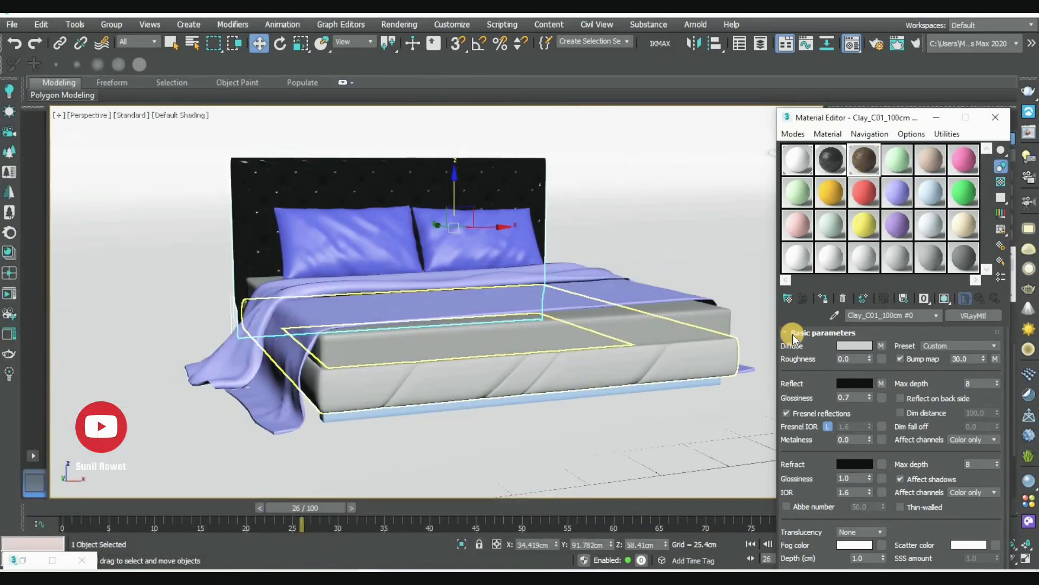
pyautogui.click(654, 360)
pyautogui.click(824, 300)
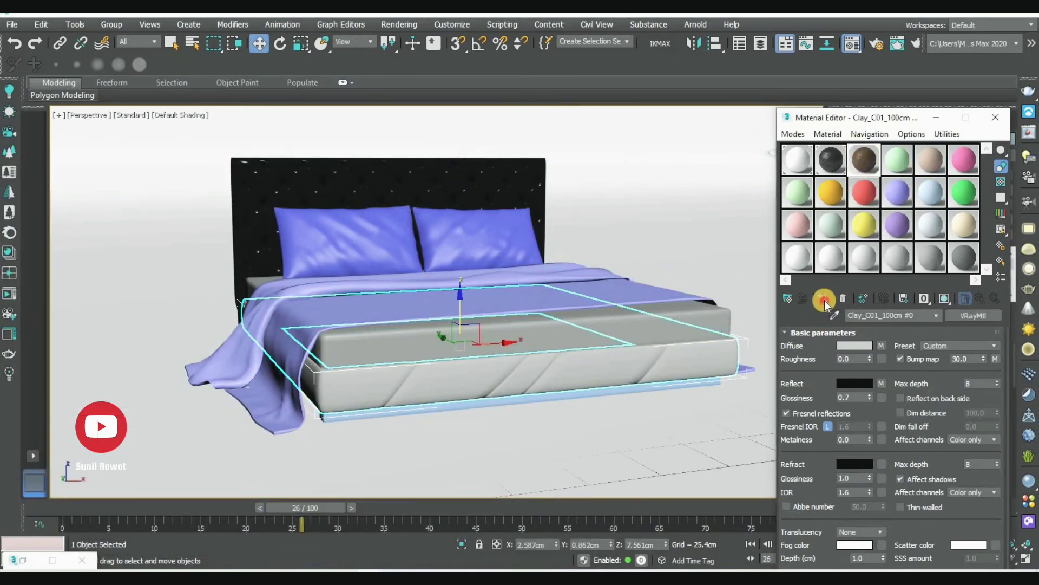
pyautogui.click(944, 300)
# Add a Box-projection UVW Map modifier to the bed base and enlarge its gizmo
pyautogui.click(936, 117)
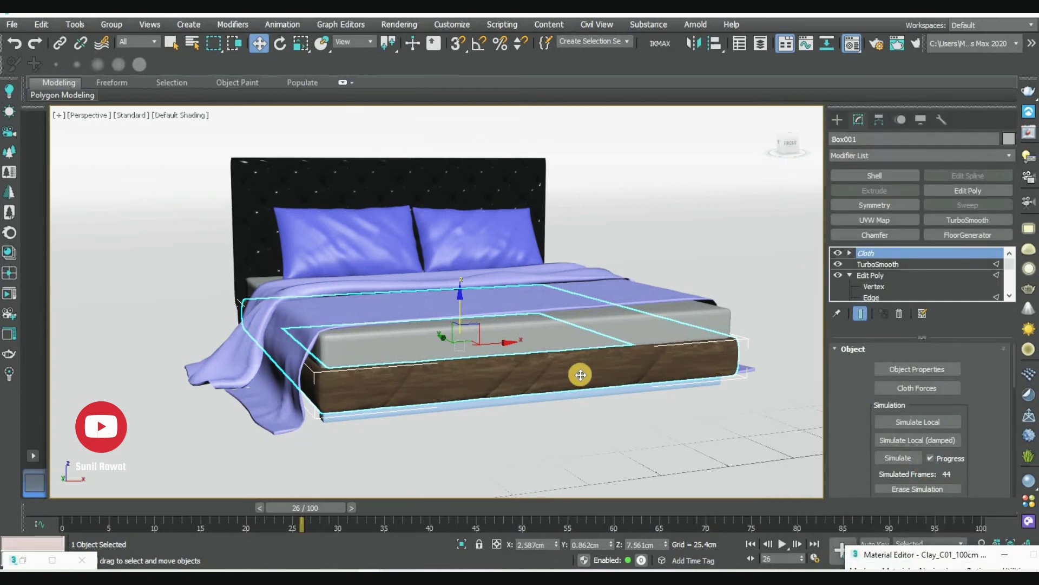
pyautogui.click(879, 221)
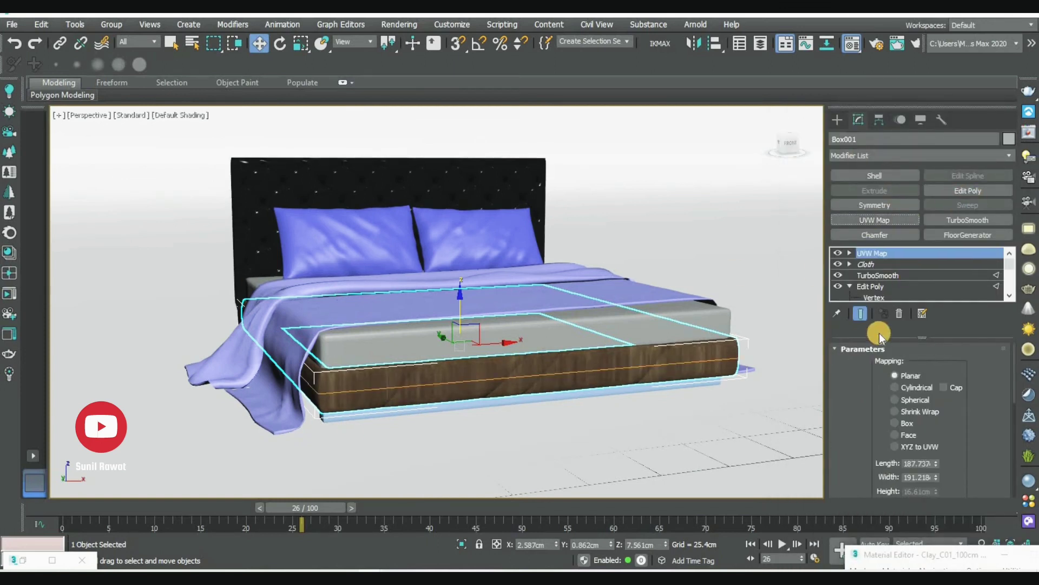
pyautogui.click(895, 423)
pyautogui.click(849, 253)
pyautogui.click(873, 264)
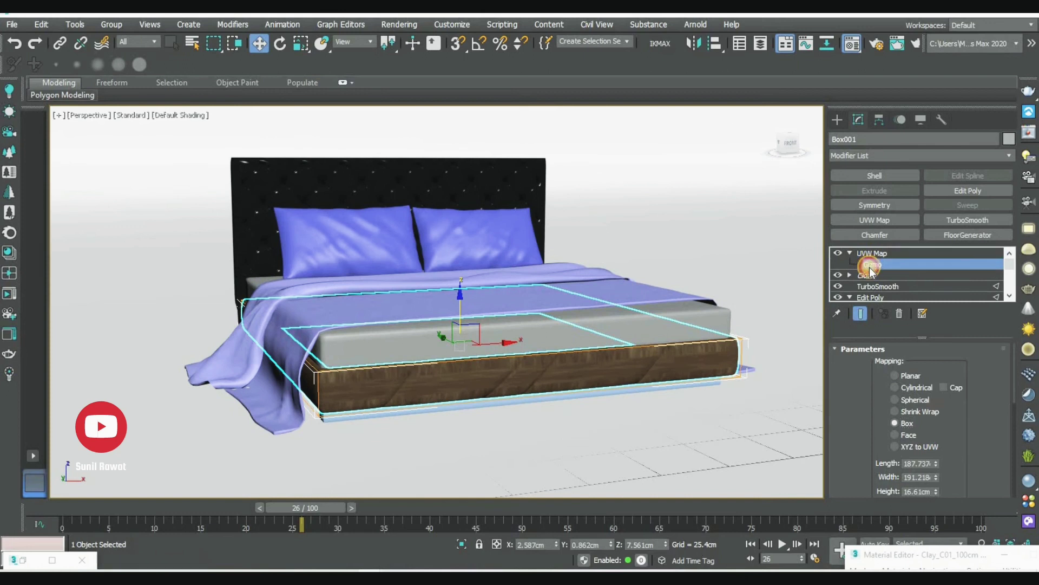
pyautogui.press('r')
pyautogui.moveTo(459, 323); pyautogui.dragTo(514, 339)
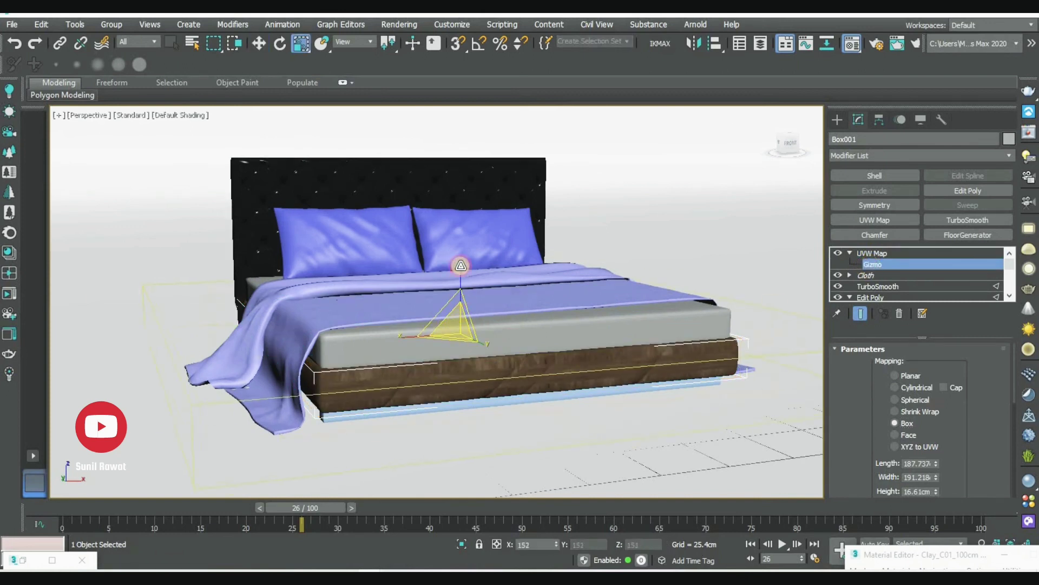
# Set the box mapping's Length, Width and Height to 100 cm
pyautogui.click(916, 412)
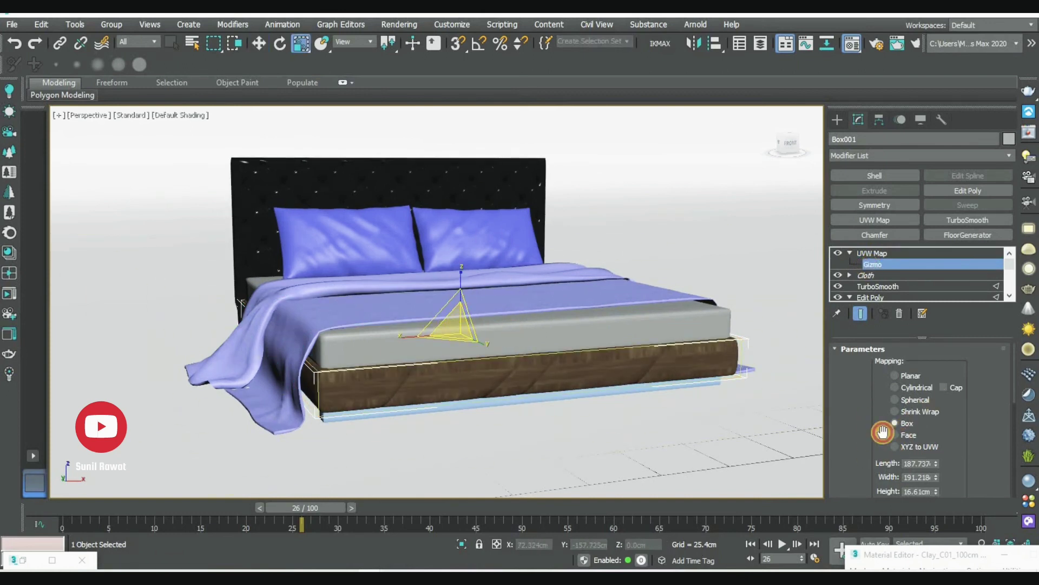
pyautogui.scroll(-1, 883, 432)
pyautogui.click(936, 428)
pyautogui.press('Tab')
pyautogui.write('100')
pyautogui.press('Tab')
pyautogui.write('100')
pyautogui.press('Return')
pyautogui.moveTo(458, 341)
pyautogui.keyDown('alt'); pyautogui.mouseDown(button='middle')
pyautogui.moveTo(464, 371)
pyautogui.moveTo(511, 385)
pyautogui.moveTo(515, 366)
pyautogui.mouseUp(button='middle'); pyautogui.keyUp('alt')
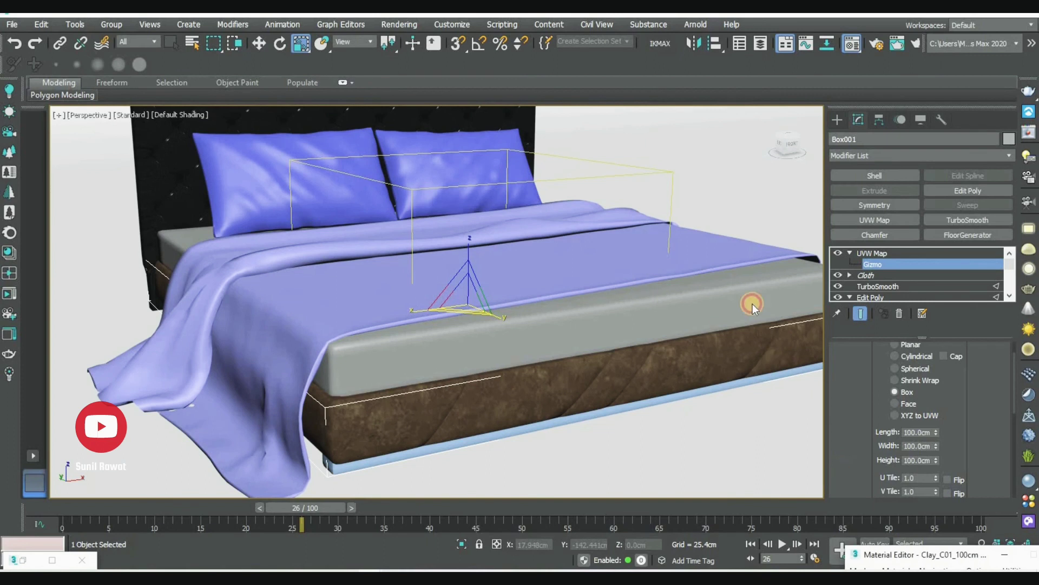
# Load Fabric_Pattern_D01 from the V-Ray library's Fabric category into material slot 4
pyautogui.press('m')
pyautogui.click(801, 168)
pyautogui.click(1028, 481)
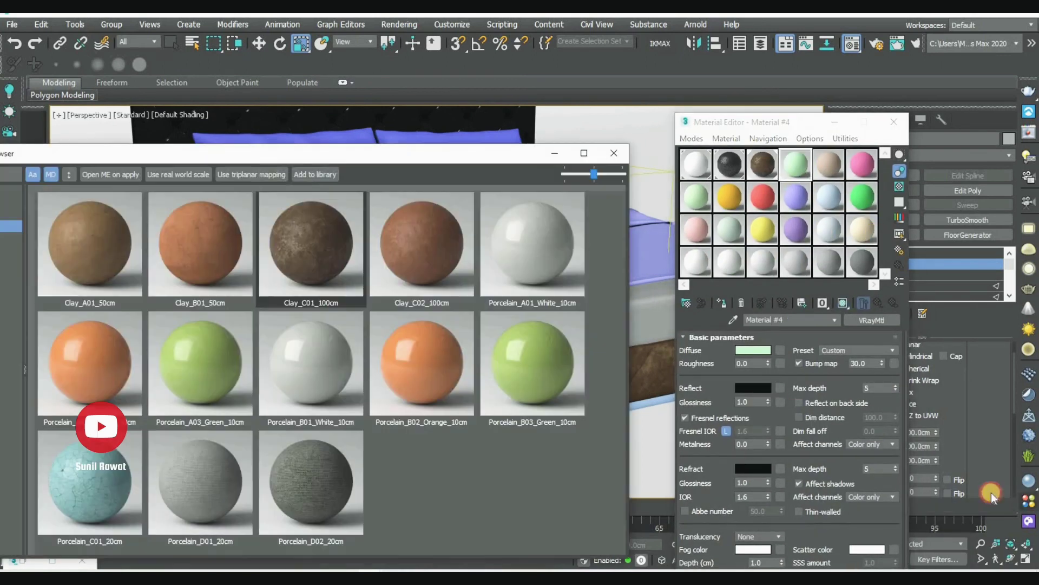
pyautogui.moveTo(552, 151); pyautogui.dragTo(841, 124)
pyautogui.click(206, 245)
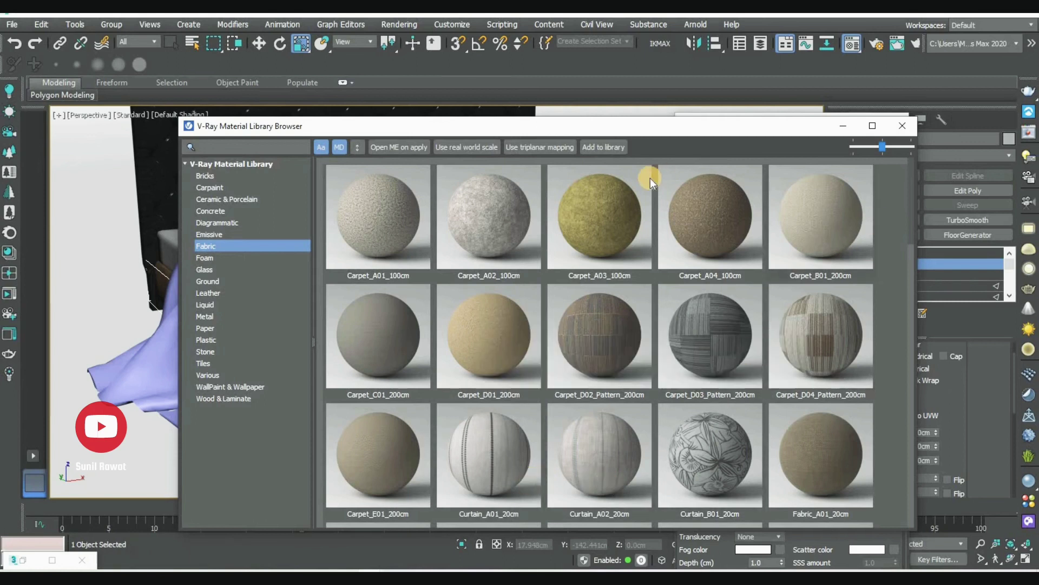
pyautogui.scroll(-10, 609, 478)
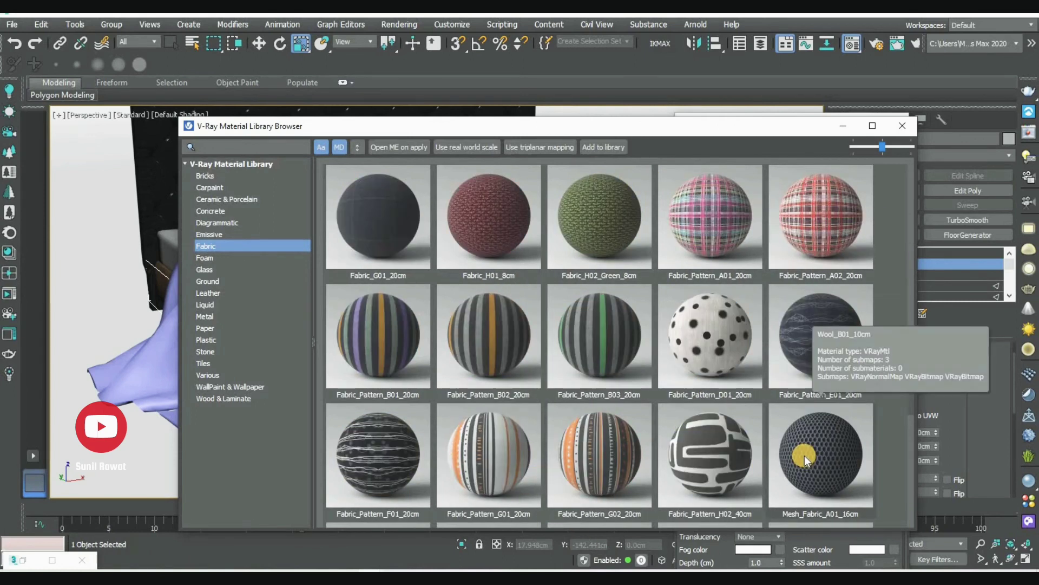
pyautogui.moveTo(683, 126)
pyautogui.mouseDown()
pyautogui.moveTo(317, 157)
pyautogui.moveTo(493, 92)
pyautogui.mouseUp()
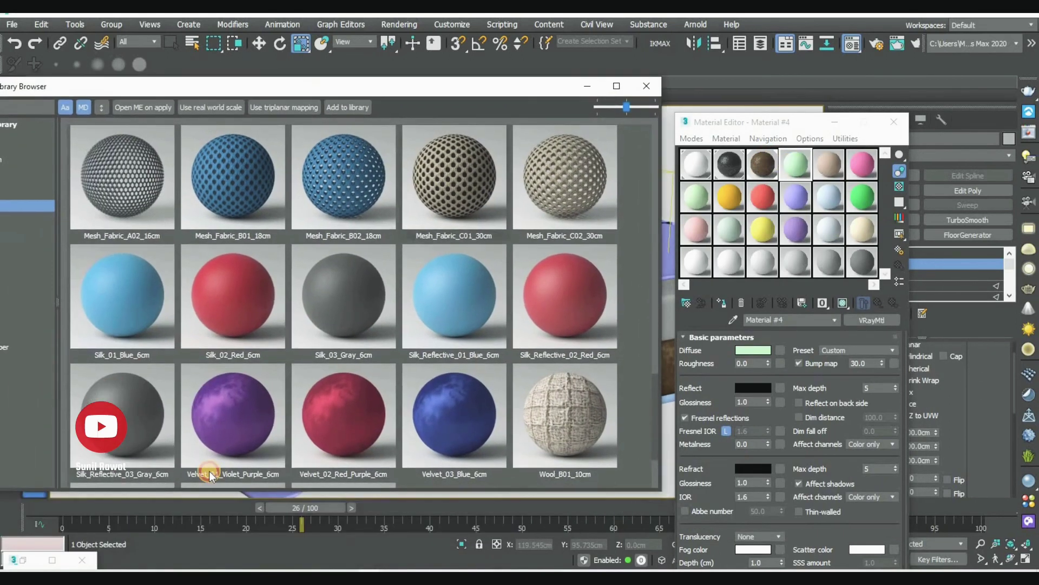
pyautogui.scroll(-2, 382, 359)
pyautogui.scroll(3, 256, 408)
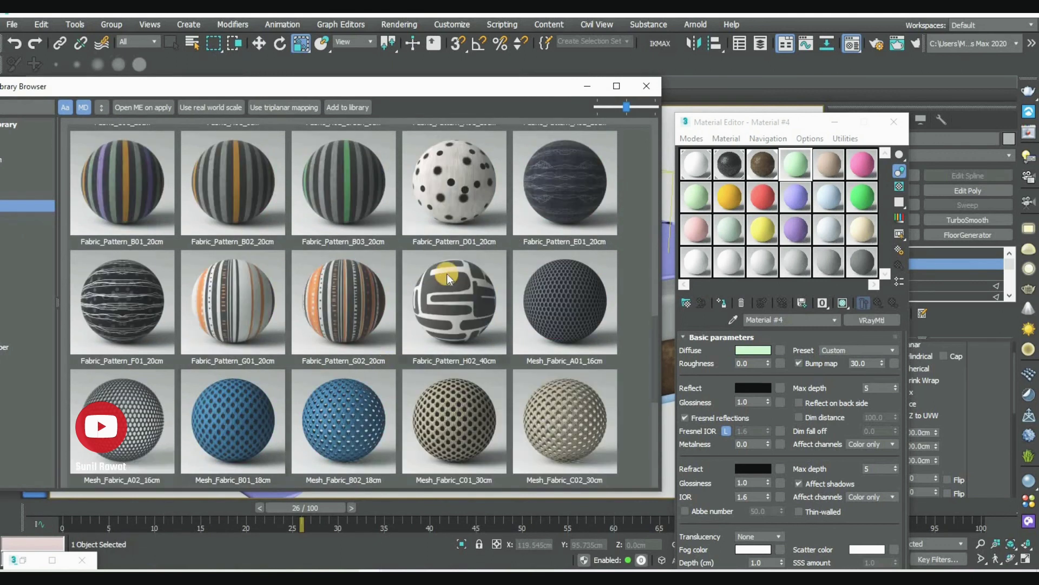
pyautogui.moveTo(490, 191); pyautogui.dragTo(796, 163)
# Load the Curtain_A01 library material into material slot 5
pyautogui.click(817, 174)
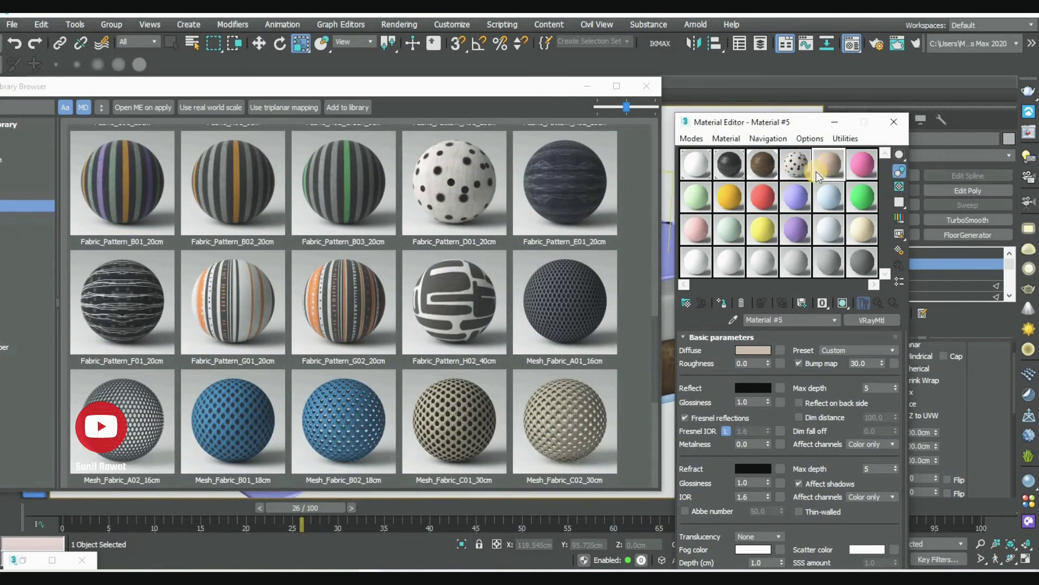
pyautogui.scroll(-3, 500, 324)
pyautogui.scroll(3, 500, 301)
pyautogui.scroll(2, 500, 301)
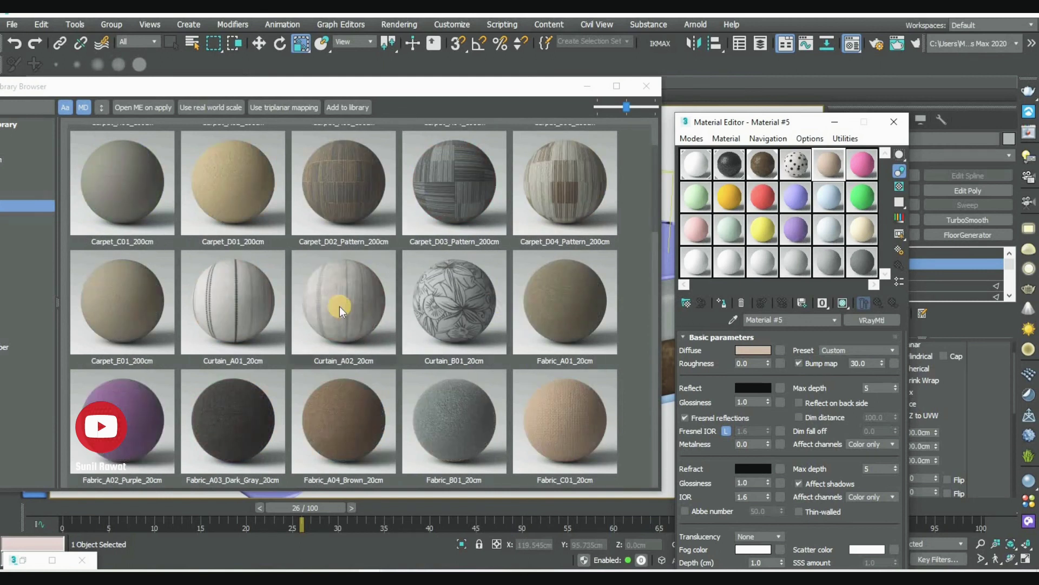
pyautogui.rightClick(246, 298)
pyautogui.click(287, 331)
pyautogui.click(646, 86)
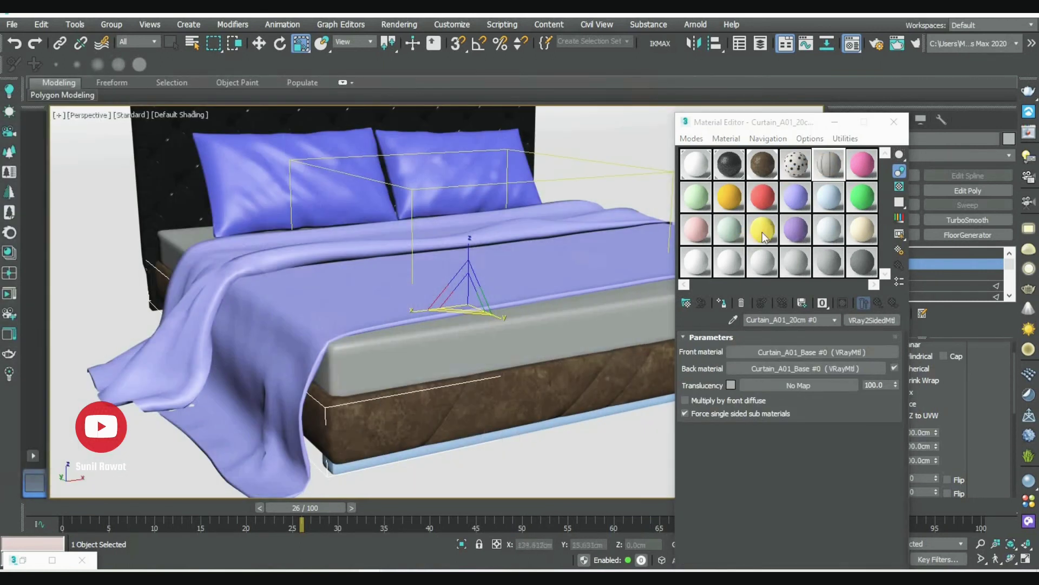
pyautogui.moveTo(699, 202); pyautogui.dragTo(847, 203)
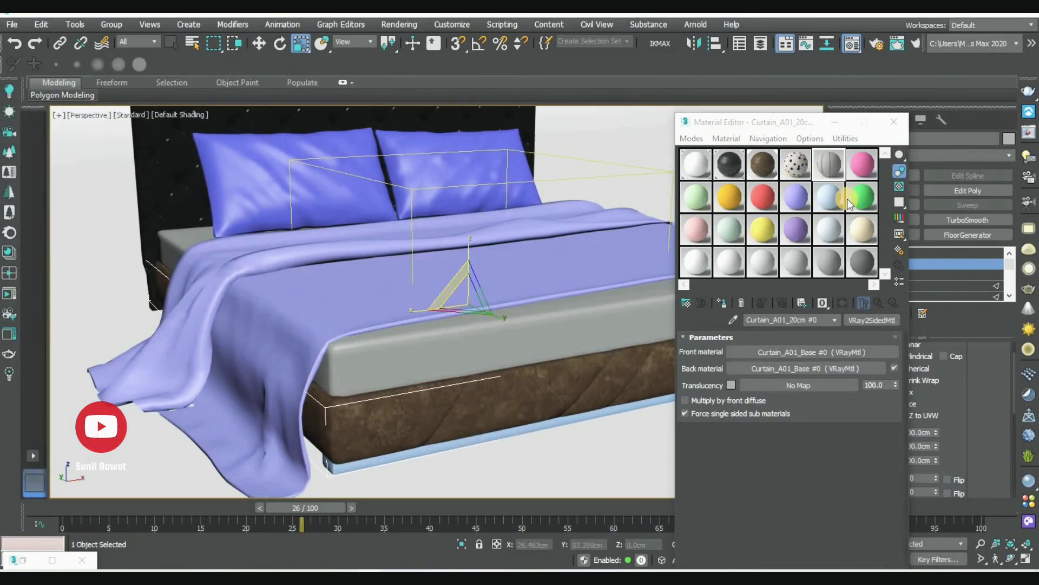
pyautogui.click(944, 264)
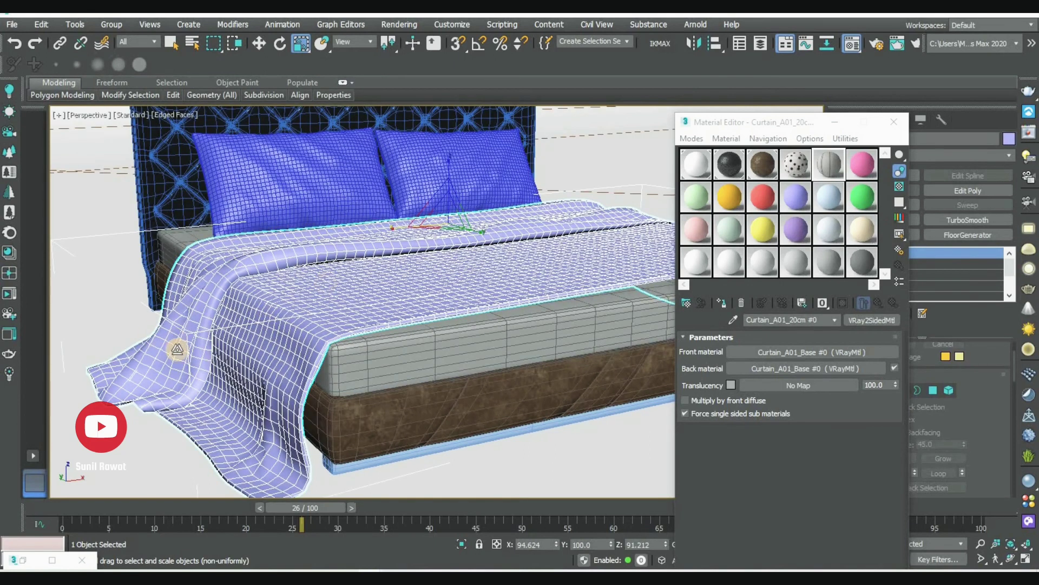
# Apply Fabric_Pattern_D01 to the bed cover and show its texture in the viewport
pyautogui.moveTo(785, 177); pyautogui.dragTo(199, 368)
pyautogui.click(797, 163)
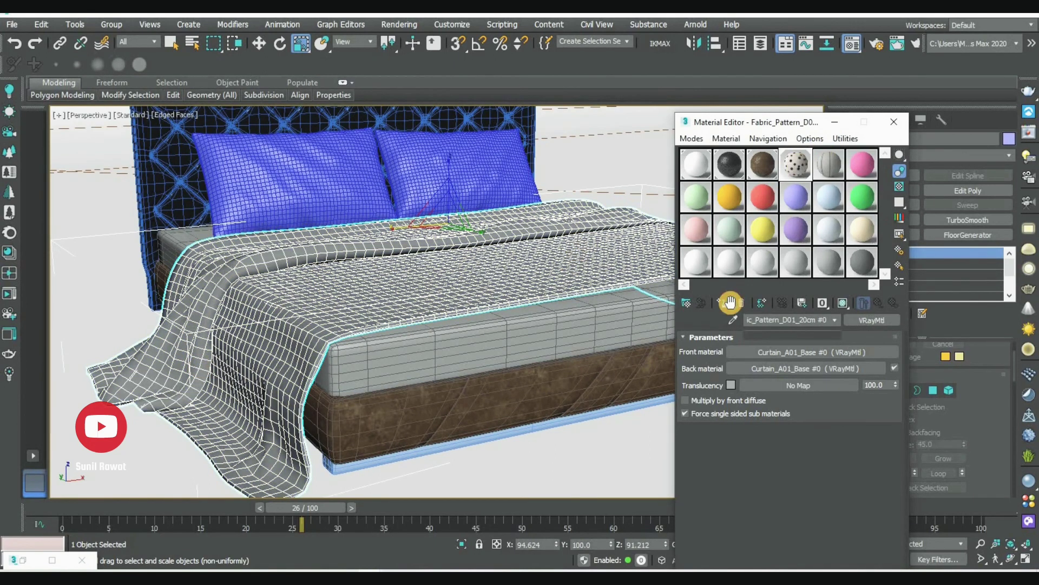
pyautogui.click(843, 308)
pyautogui.moveTo(773, 121)
pyautogui.mouseDown()
pyautogui.moveTo(830, 227)
pyautogui.moveTo(827, 165)
pyautogui.mouseUp()
pyautogui.press('F4')
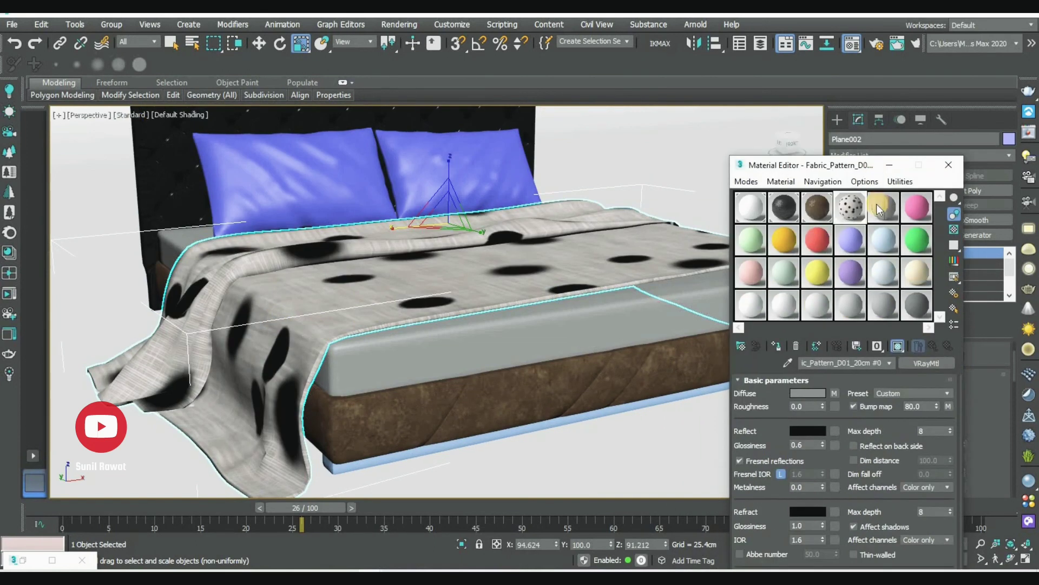
# Assign Curtain_A01 to the mattress and show its texture shaded in the viewport
pyautogui.click(448, 354)
pyautogui.click(884, 207)
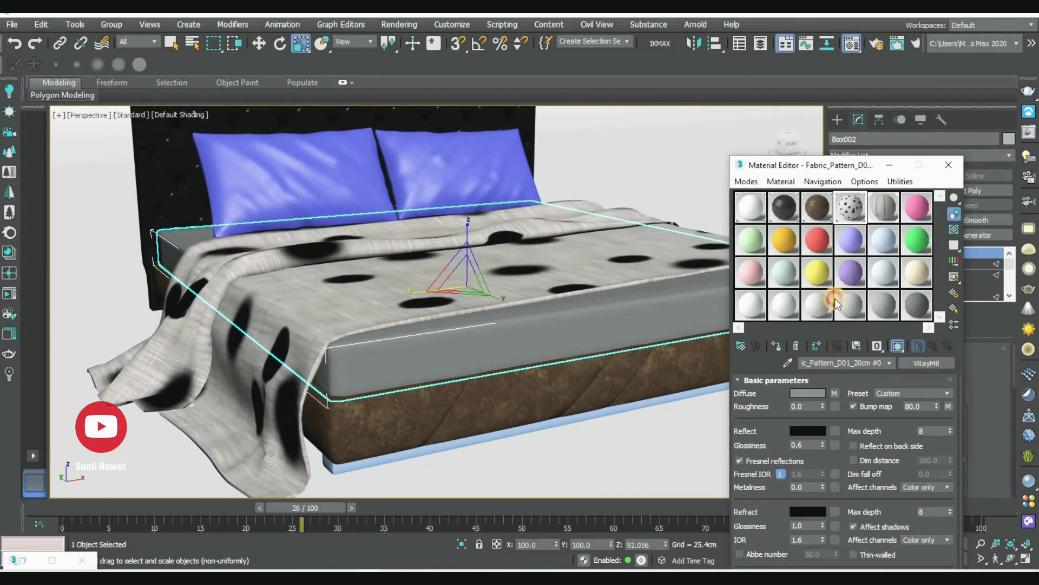
pyautogui.click(876, 346)
pyautogui.click(779, 351)
pyautogui.click(874, 395)
pyautogui.click(898, 347)
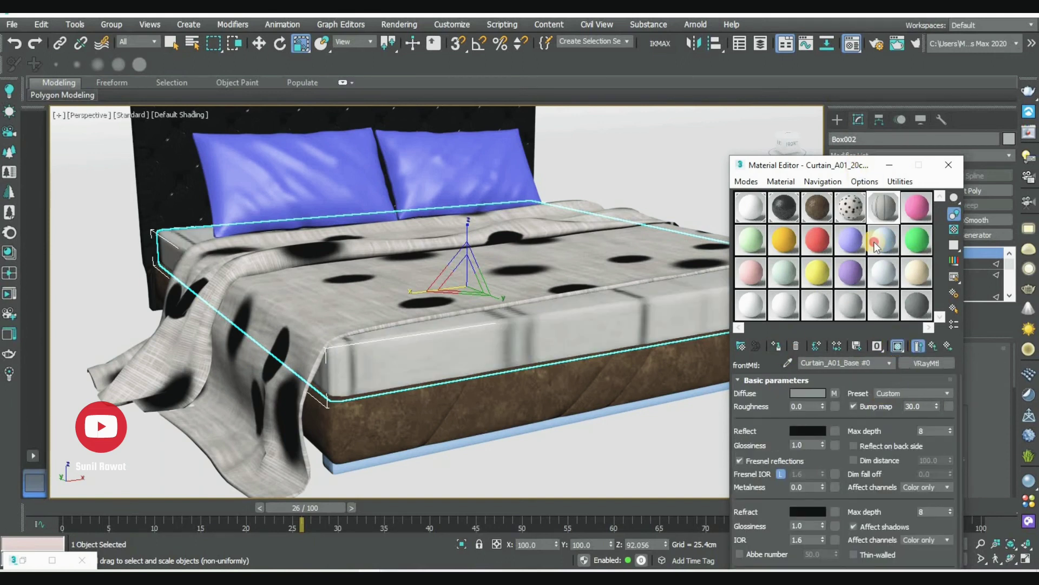
pyautogui.click(889, 164)
pyautogui.click(780, 329)
pyautogui.click(876, 251)
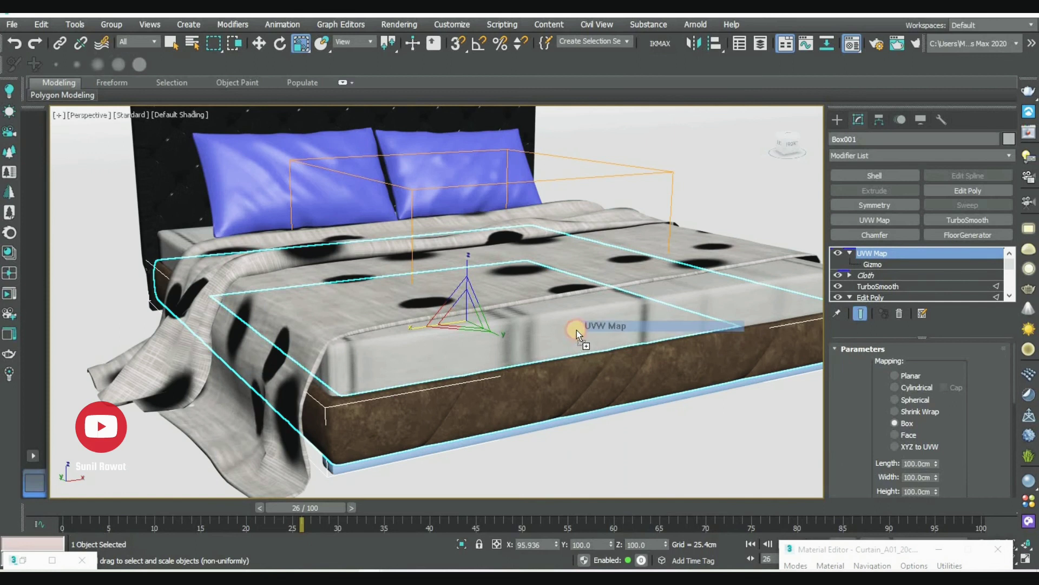
# Copy the box UVW Map modifier onto the mattress and the bed sheet
pyautogui.moveTo(576, 330); pyautogui.dragTo(574, 341)
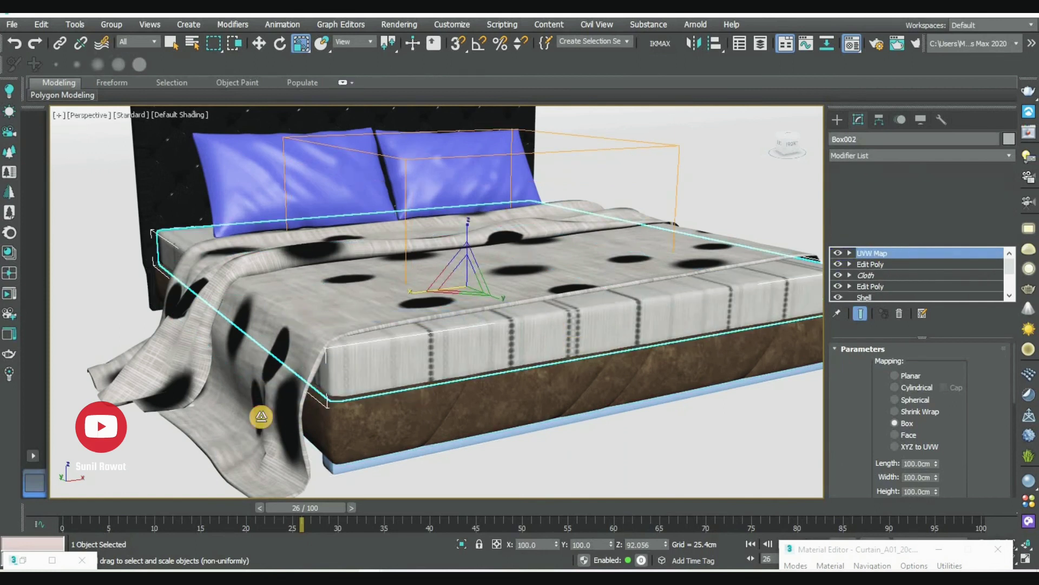
pyautogui.moveTo(886, 258); pyautogui.dragTo(261, 417)
pyautogui.click(838, 253)
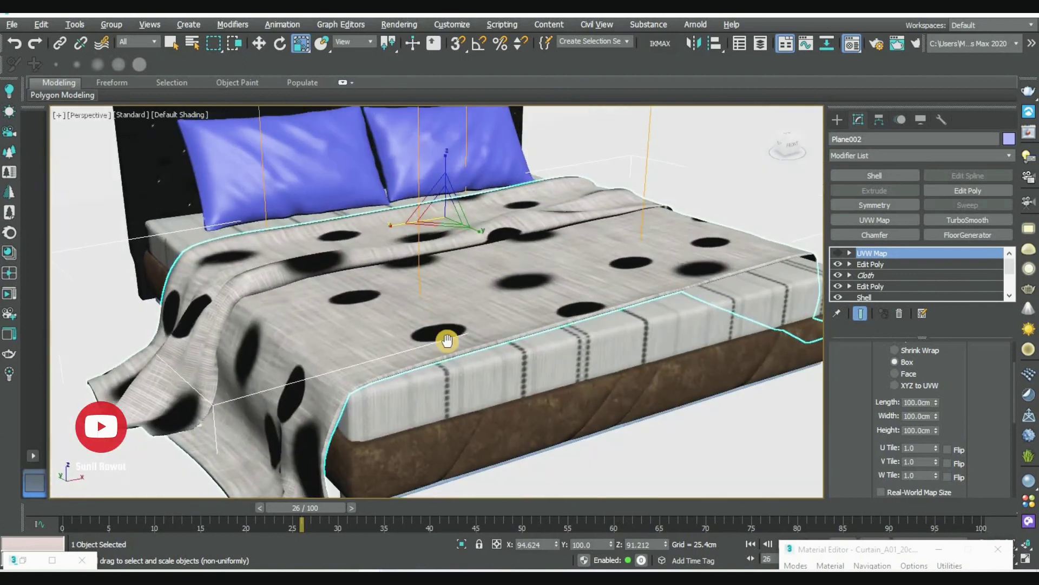
pyautogui.moveTo(497, 350)
pyautogui.keyDown('alt'); pyautogui.mouseDown(button='middle')
pyautogui.moveTo(491, 375)
pyautogui.moveTo(650, 417)
pyautogui.mouseUp(button='middle'); pyautogui.keyUp('alt')
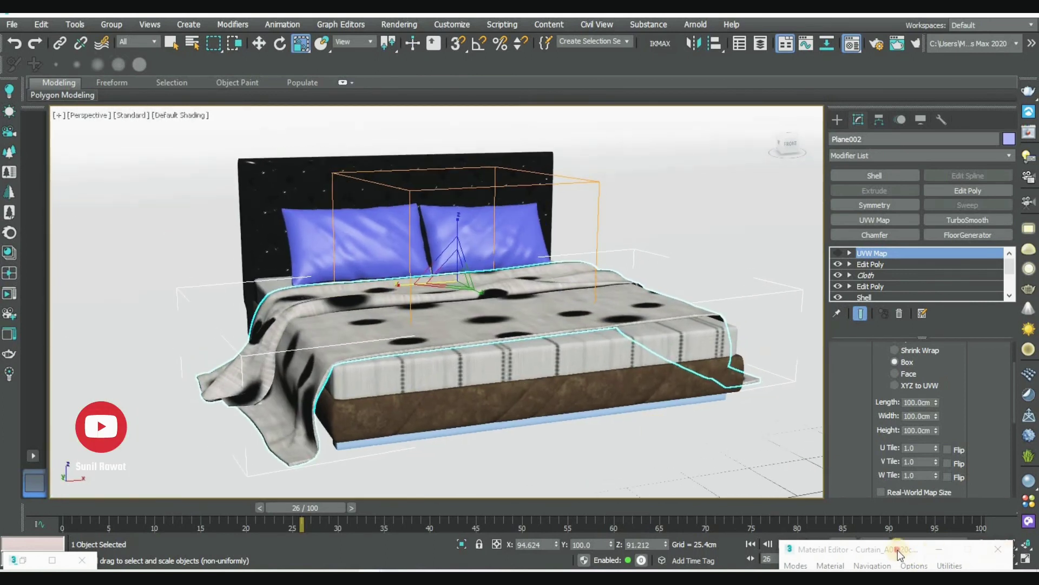
# Apply the dotted Fabric_Pattern_D01 material to both pillows
pyautogui.click(898, 550)
pyautogui.moveTo(359, 319); pyautogui.dragTo(355, 246)
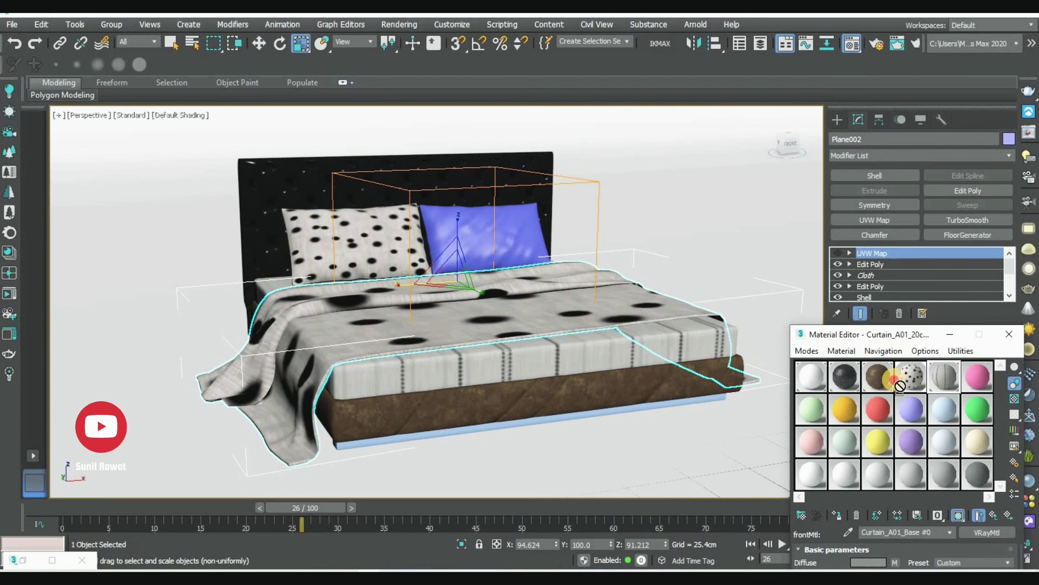
pyautogui.moveTo(911, 375); pyautogui.dragTo(490, 244)
# Scale up the right pillow's UVW Map gizmo
pyautogui.click(494, 239)
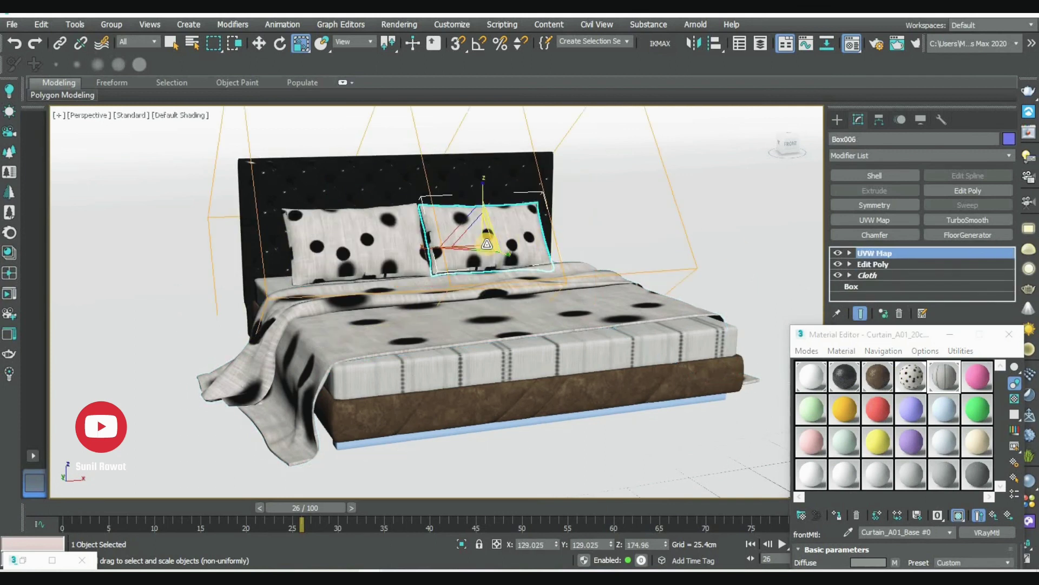
pyautogui.click(850, 253)
pyautogui.click(872, 265)
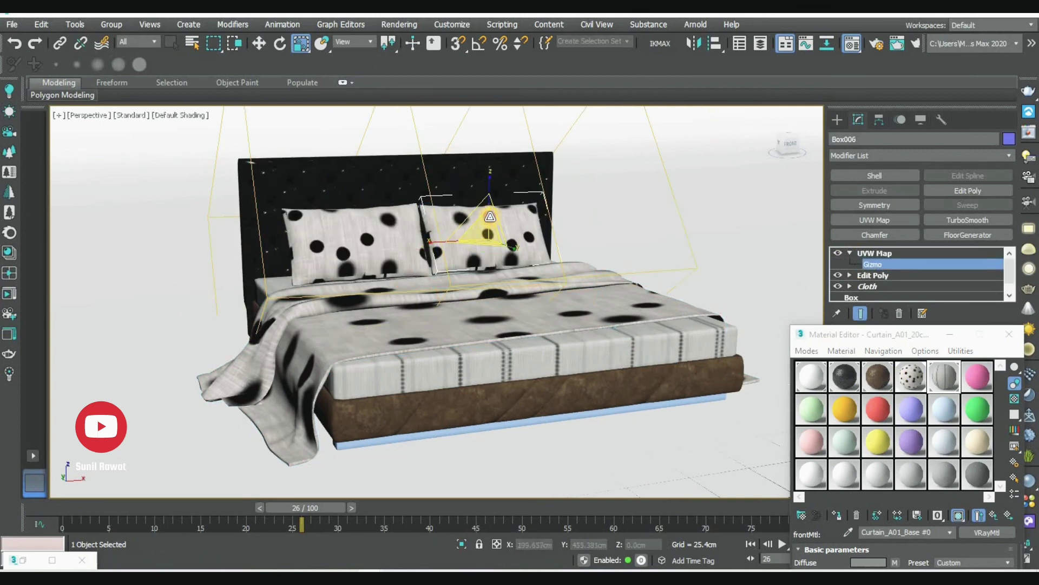
pyautogui.moveTo(504, 238); pyautogui.dragTo(496, 249)
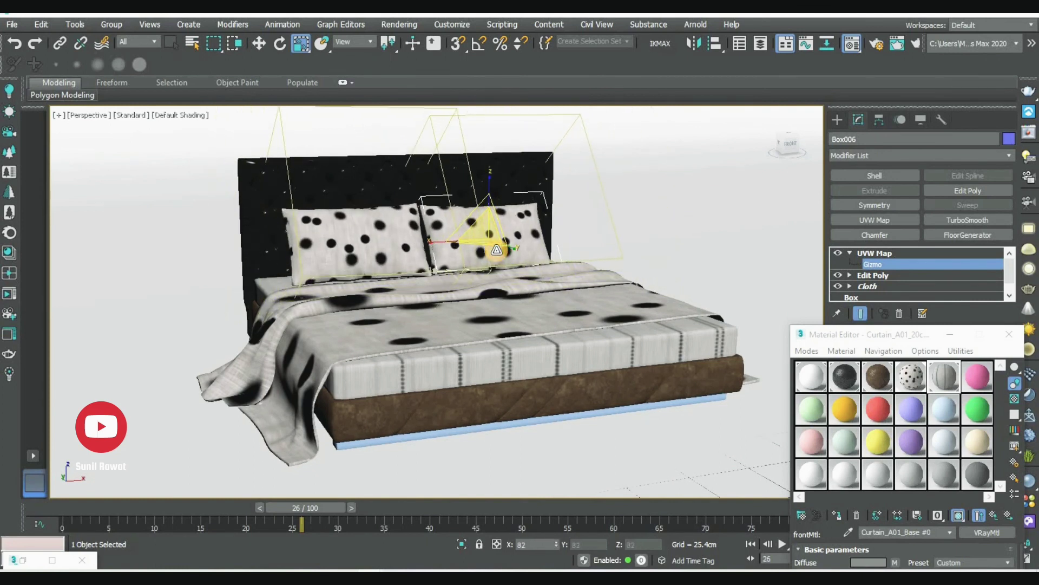
pyautogui.click(874, 253)
pyautogui.click(1009, 334)
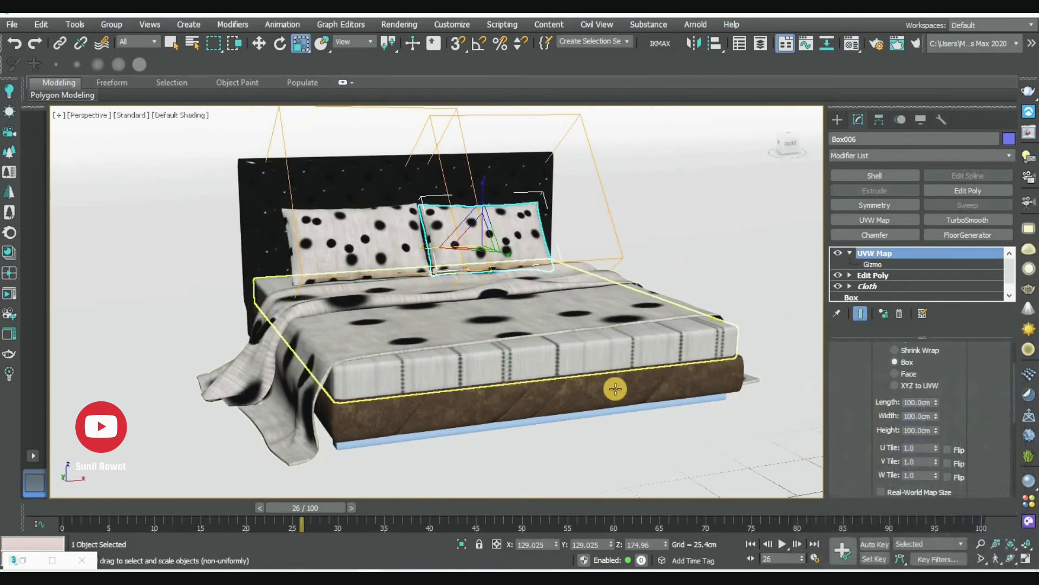
pyautogui.click(854, 42)
pyautogui.click(953, 381)
pyautogui.moveTo(894, 336); pyautogui.dragTo(894, 157)
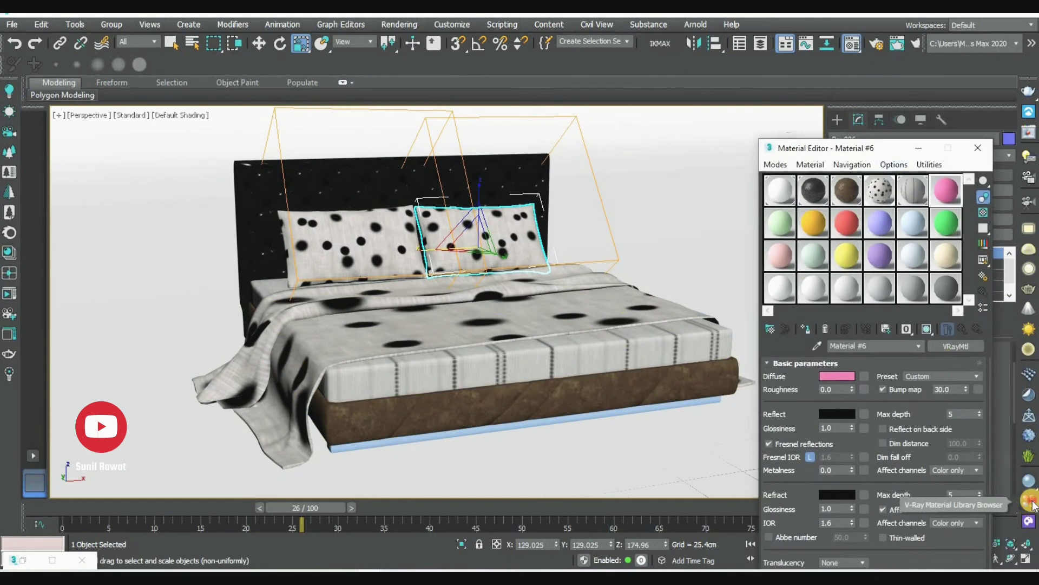
# Load Veneer_D02 from the V-Ray library's Wood & Laminate category into slot 6
pyautogui.click(1029, 501)
pyautogui.moveTo(298, 89); pyautogui.dragTo(647, 90)
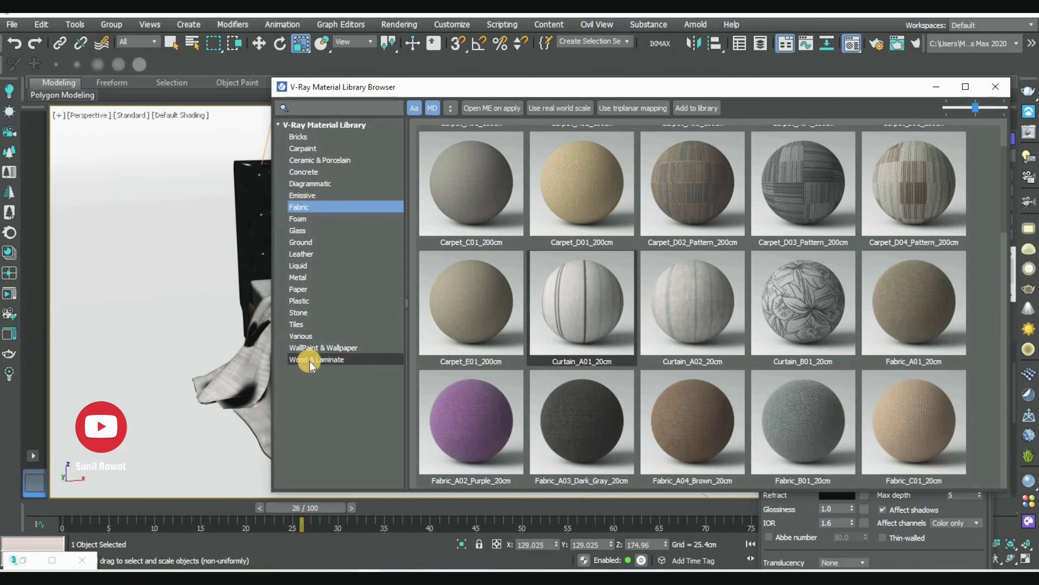
pyautogui.click(316, 359)
pyautogui.scroll(-10, 486, 302)
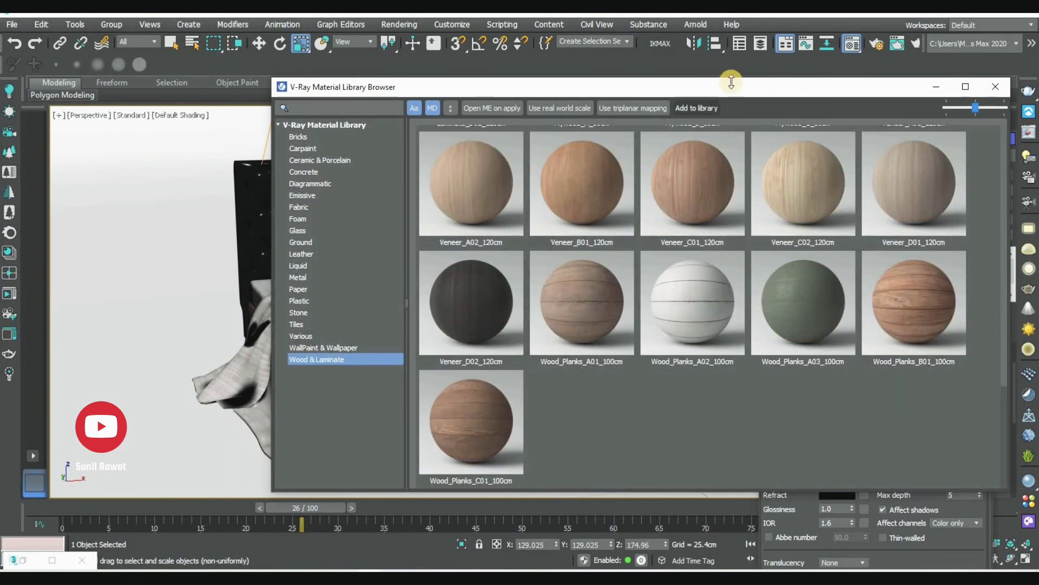
pyautogui.moveTo(733, 87); pyautogui.dragTo(358, 150)
pyautogui.rightClick(120, 361)
pyautogui.click(157, 388)
# Apply Veneer_D02 to the bed's bottom base strip, shaded in the viewport
pyautogui.moveTo(954, 191); pyautogui.dragTo(366, 443)
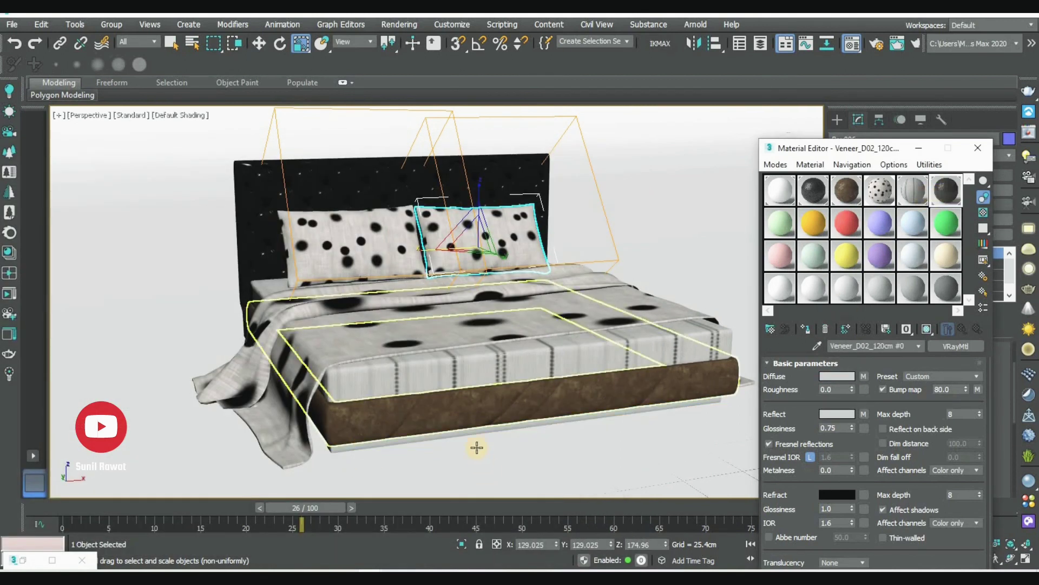
pyautogui.click(476, 425)
pyautogui.click(927, 329)
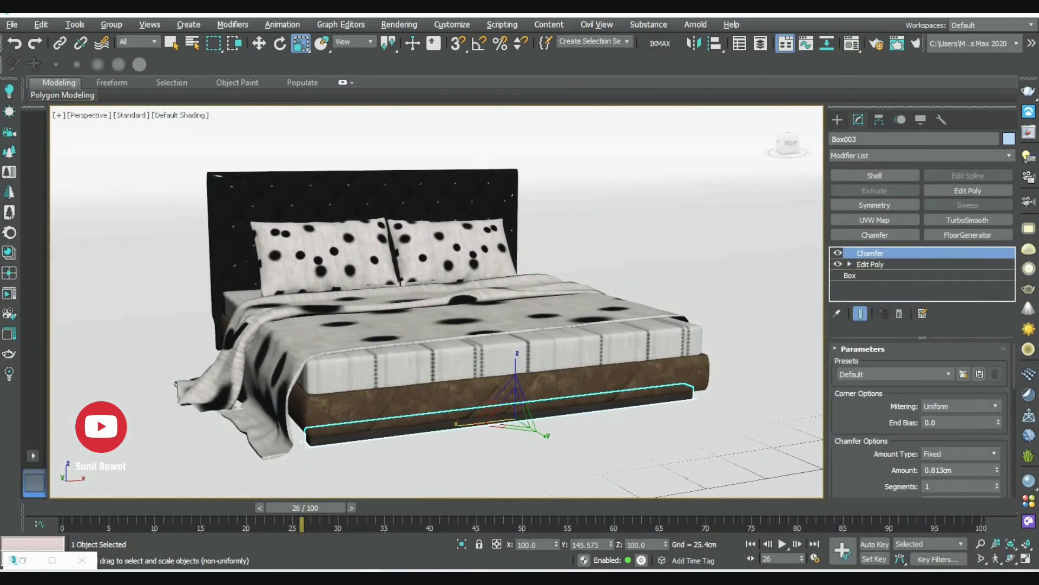
# Place a V-Ray Dome light and render the bed at 1280 x 720
pyautogui.click(771, 452)
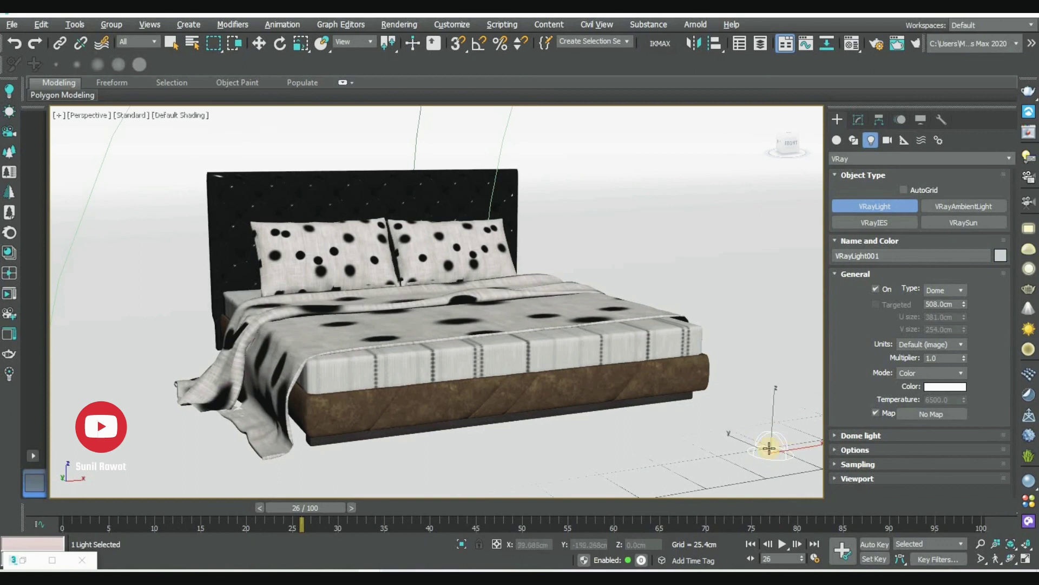
pyautogui.click(915, 44)
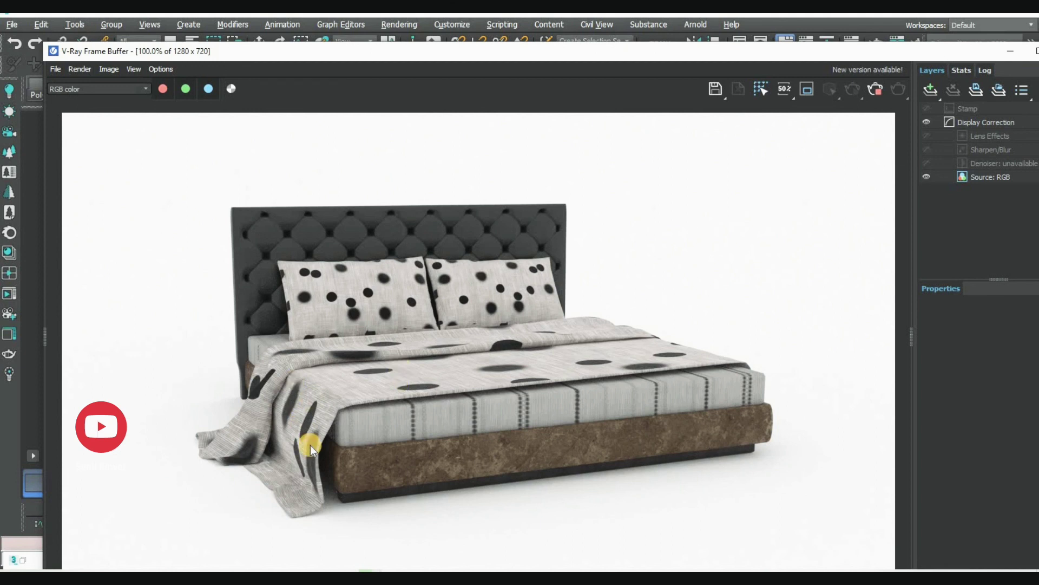
pyautogui.scroll(2, 506, 353)
pyautogui.scroll(-2, 518, 345)
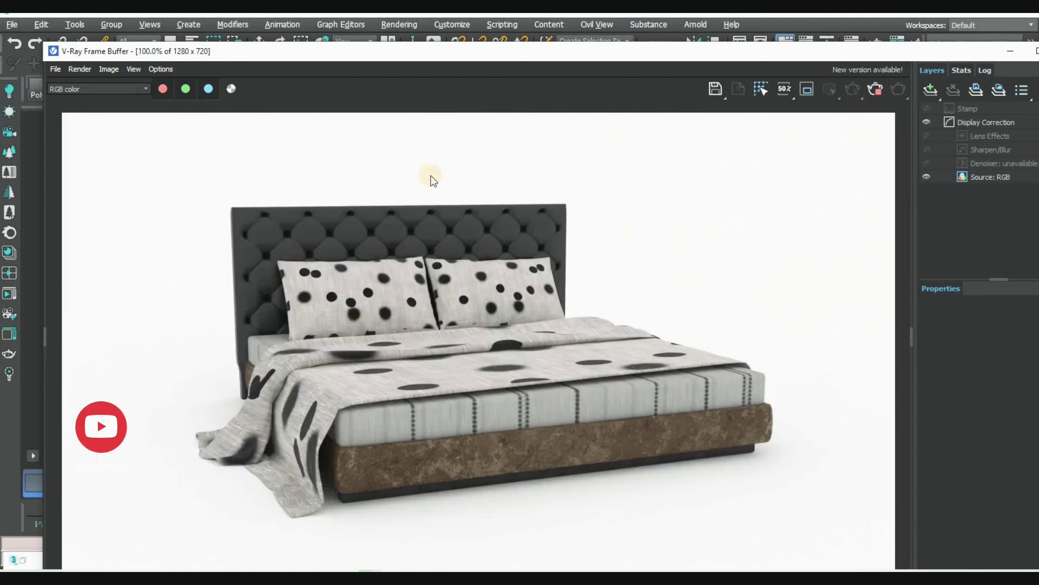